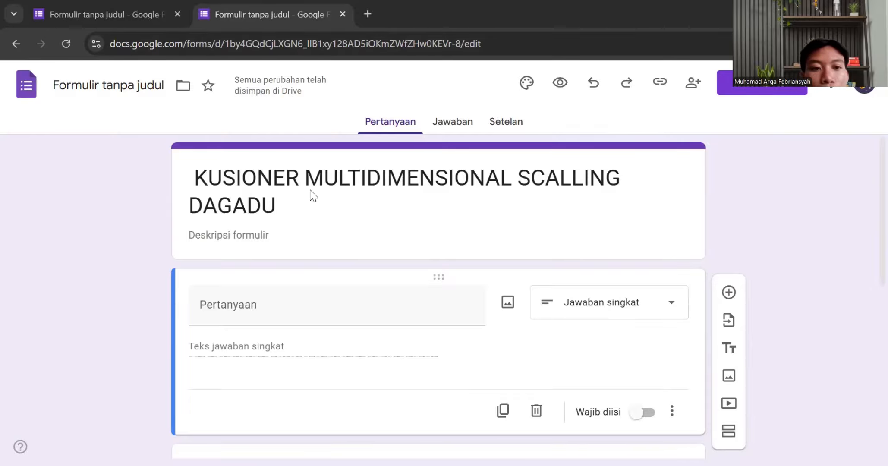
- Title the first short-answer question below the form header "Nama"
scroll(288, 185, "down", 2)
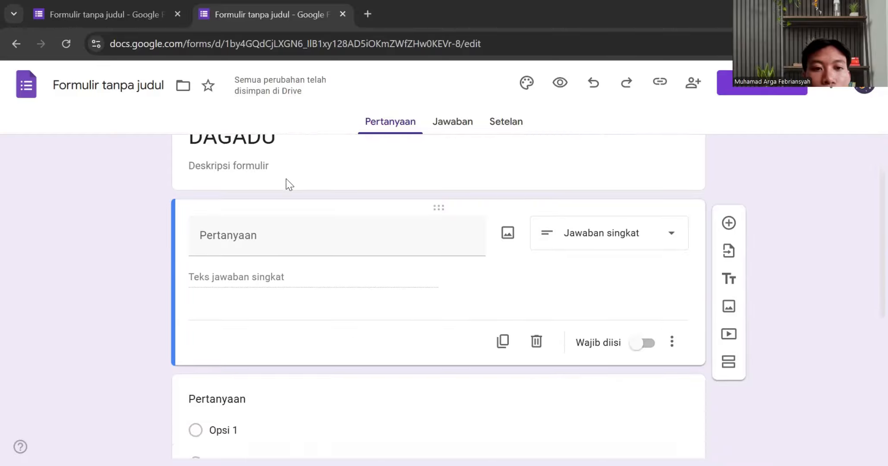
scroll(287, 184, "up", 2)
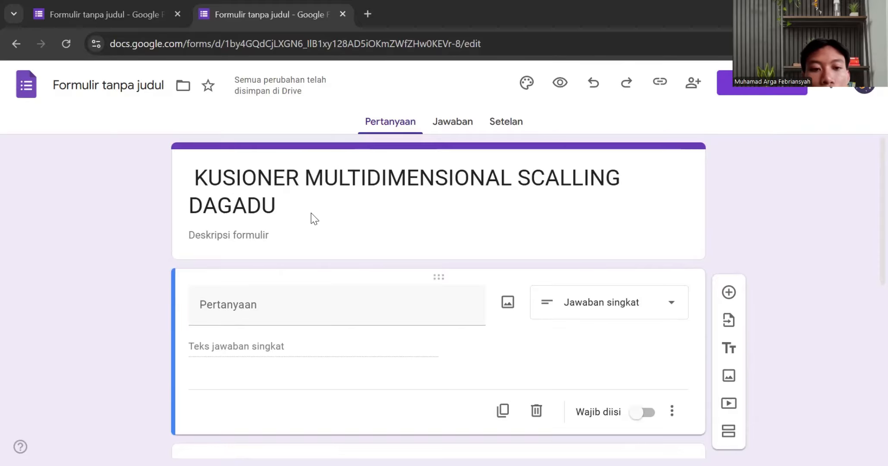
scroll(280, 233, "down", 2)
left_click(283, 234)
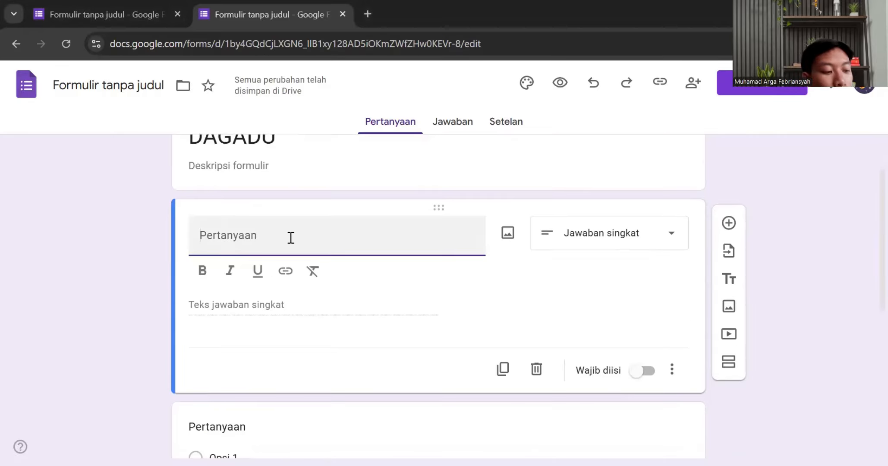
type("Nama")
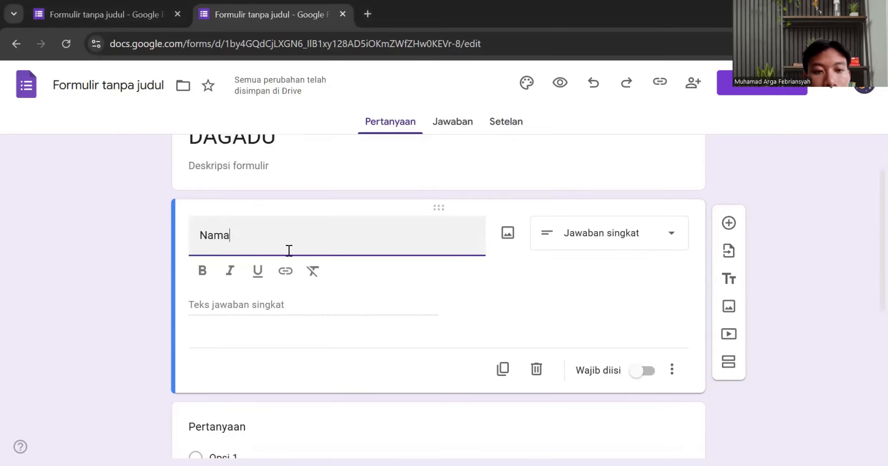
- Title the untitled multiple-choice question below Nama "Jenis Kelamin"
scroll(275, 371, "down", 2)
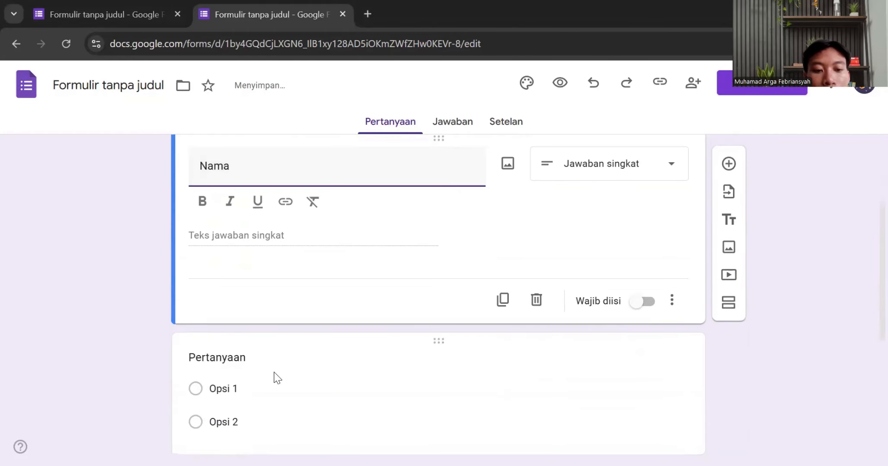
left_click(260, 364)
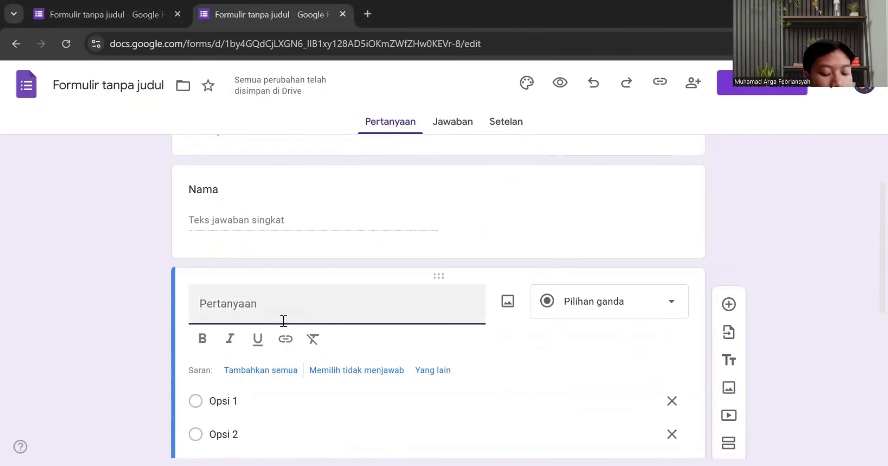
type("Jenis Ke")
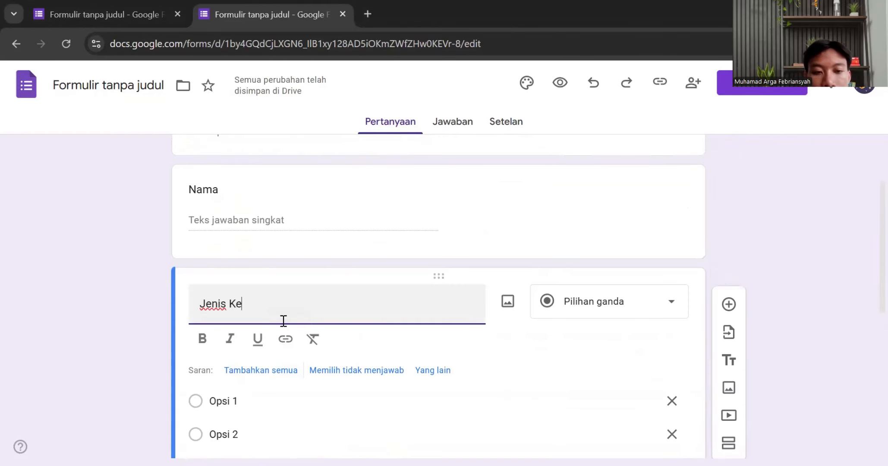
type("lamin")
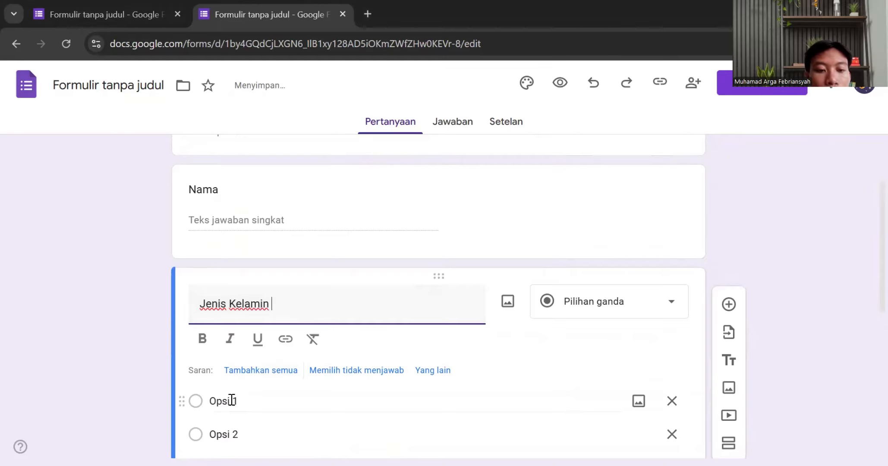
- Set the Jenis Kelamin question's two answer options to "Laki-Laki" and "Perempuan"
left_click(230, 400)
type("Laki")
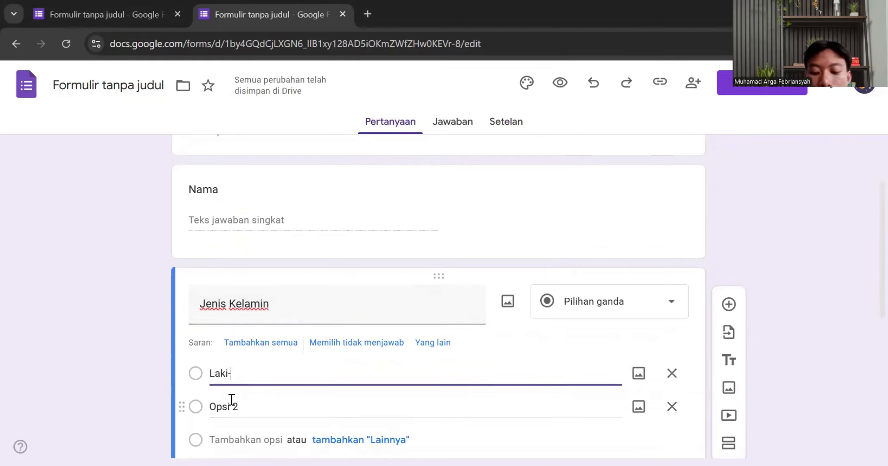
type("-Laki")
left_click(244, 406)
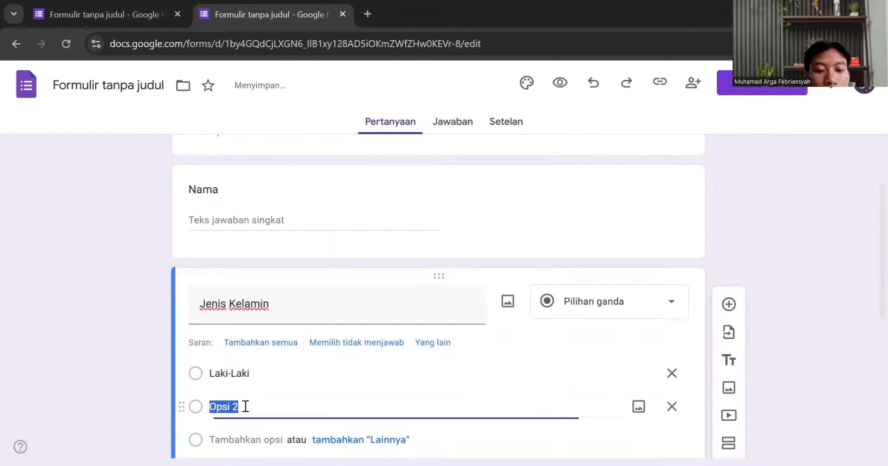
type("Perempuan")
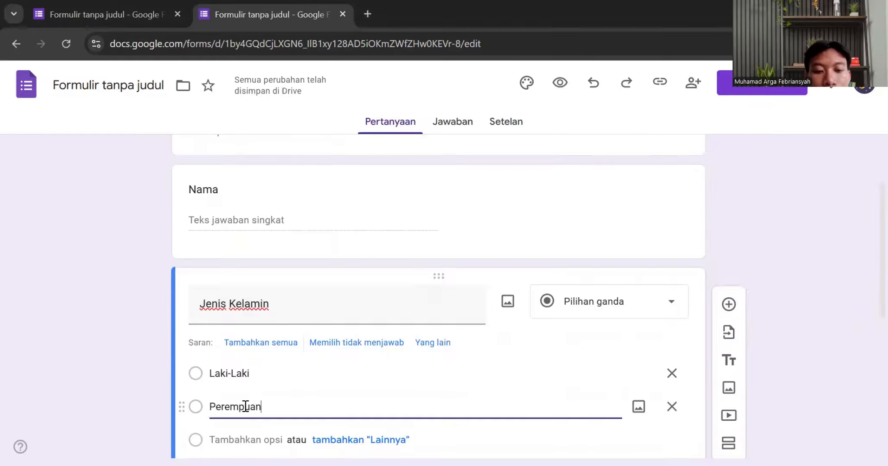
- Title the short-answer question after Jenis Kelamin "Asal Provinsi Daerah (Contoh: Jawa Tengah, Jawa Timur)"
scroll(245, 406, "down", 6)
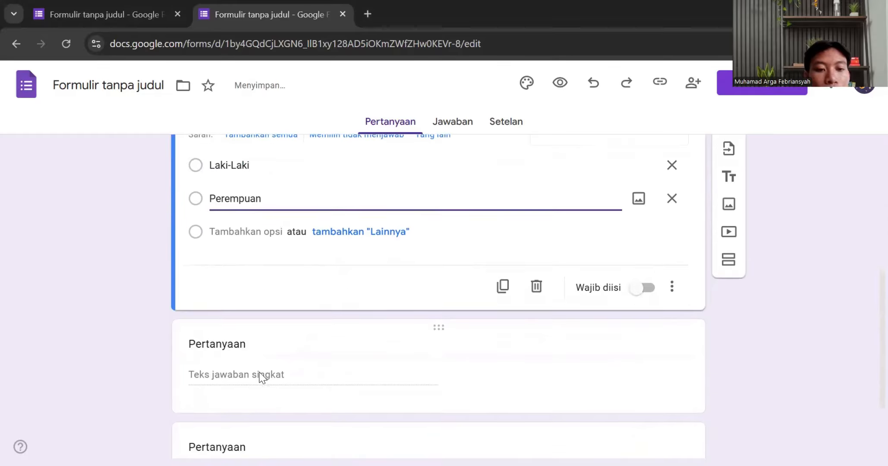
left_click(246, 300)
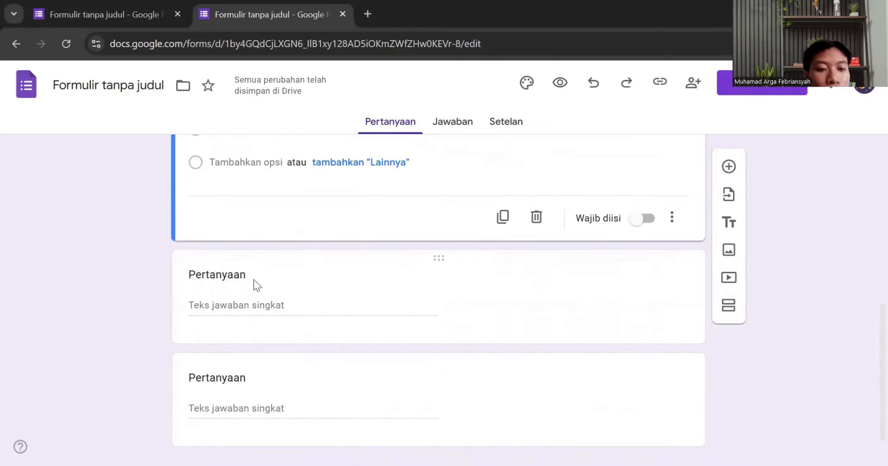
left_click(257, 283)
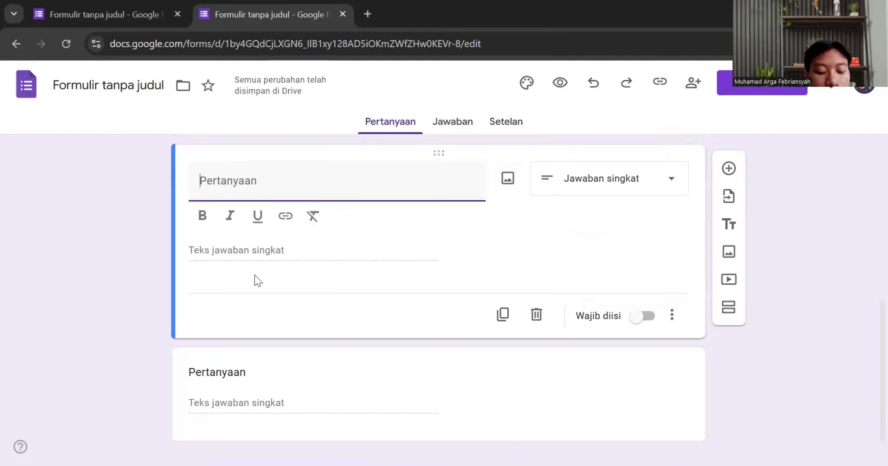
type("Asal Pr")
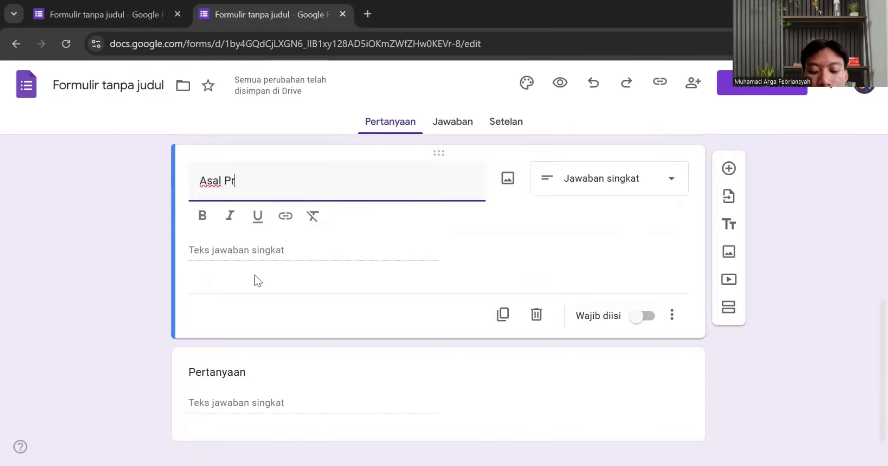
type("ovinsi Daer")
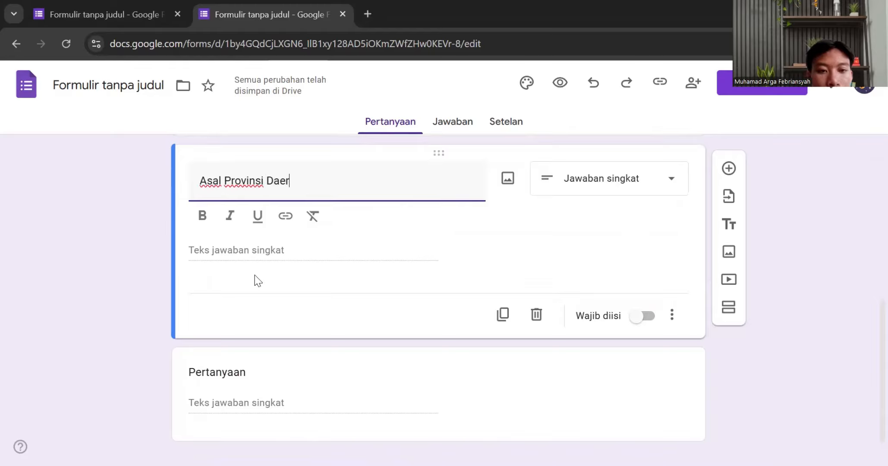
type("ah")
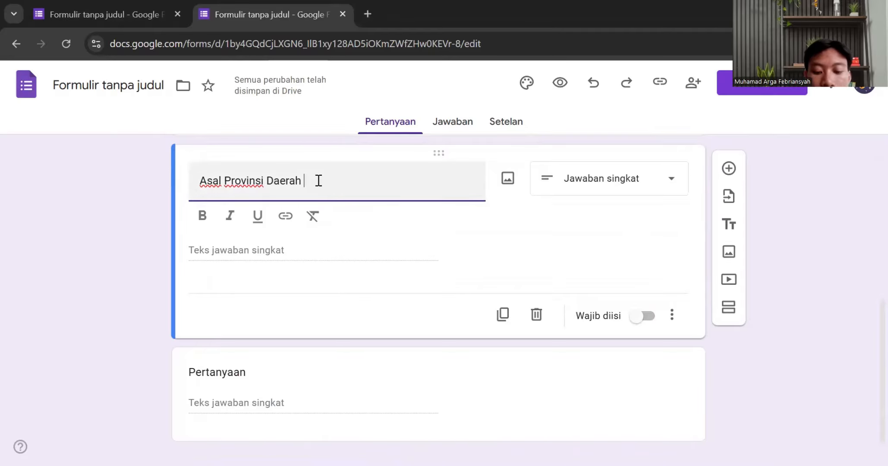
type(" (Cont")
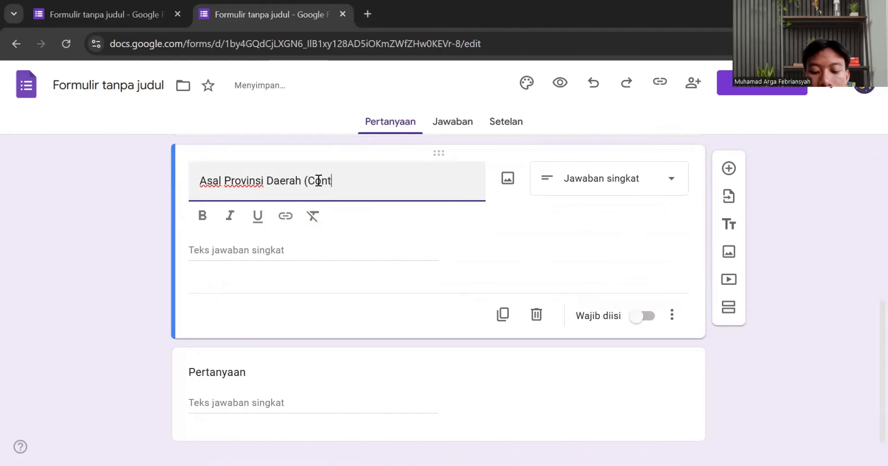
type("oh: ")
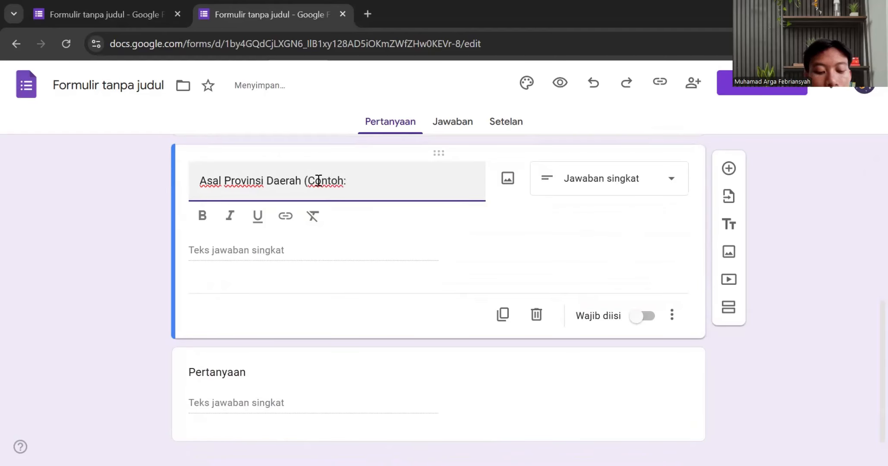
type("Jawa Teng")
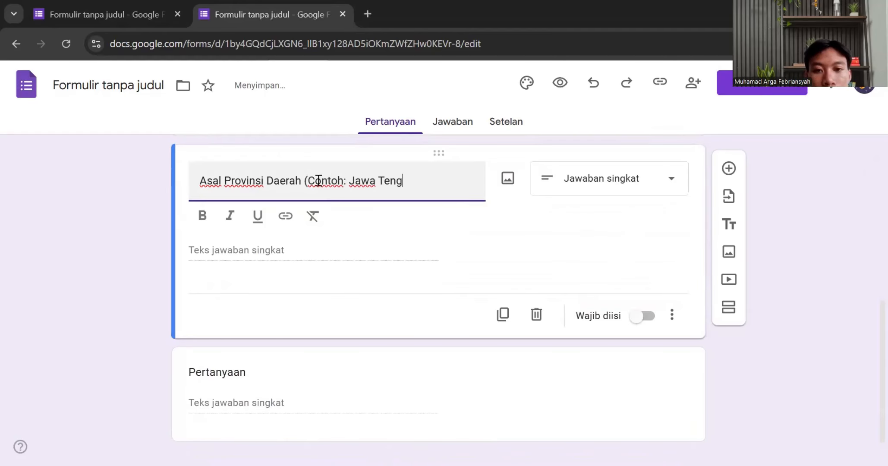
type("ah, J")
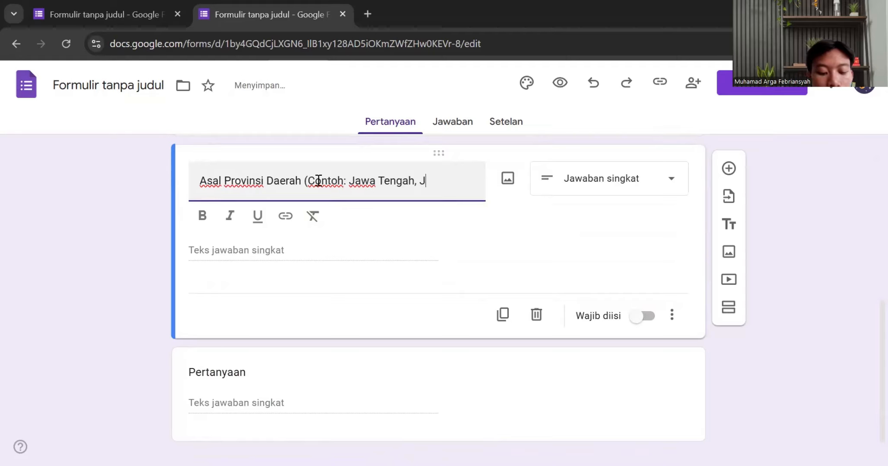
type("awa Timur")
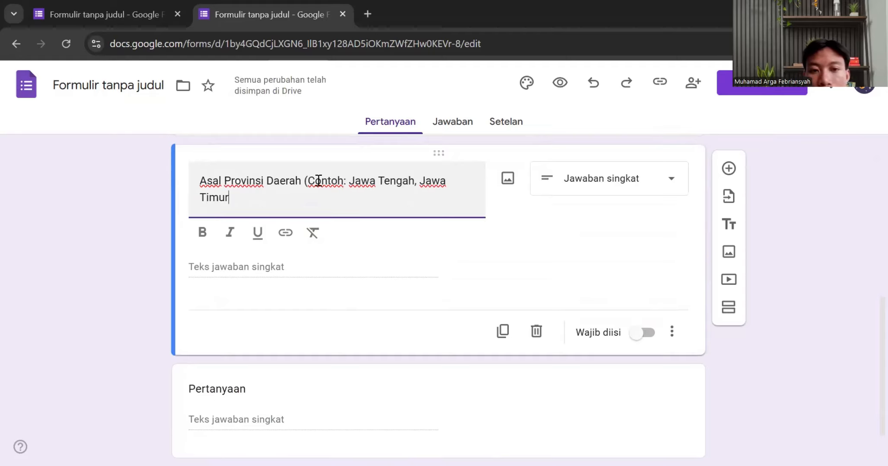
type(")")
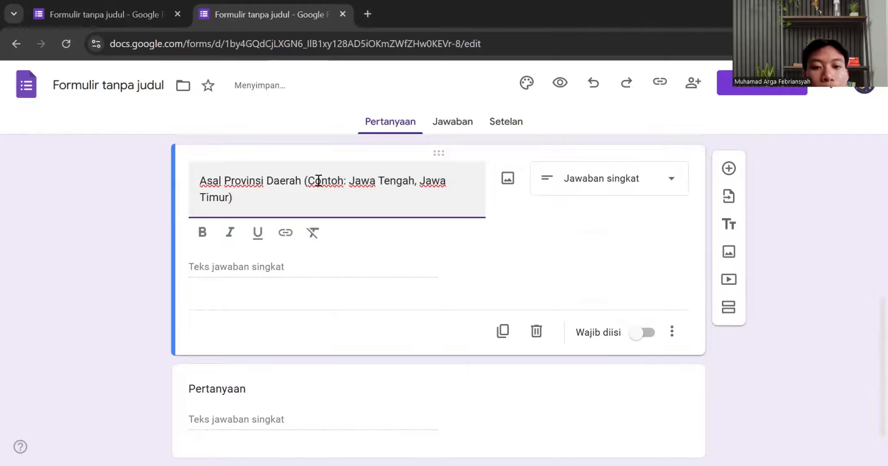
- Title the last untitled short-answer question, below the province question, "Usia"
scroll(288, 260, "down", 1)
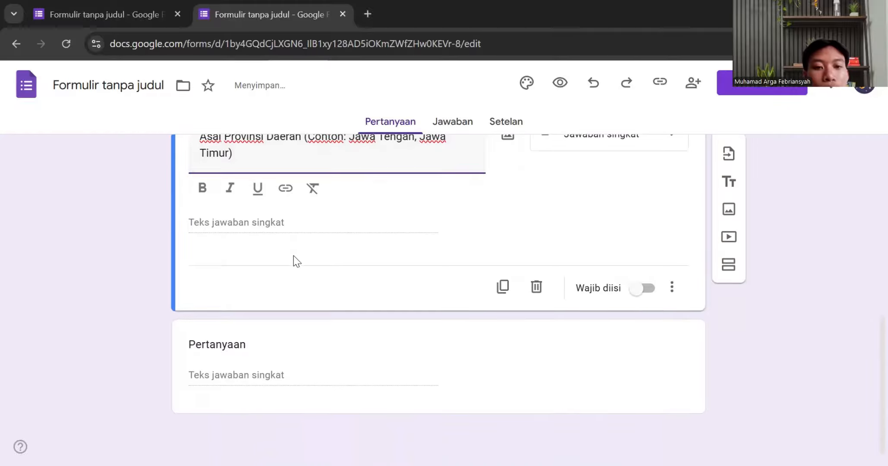
left_click(240, 350)
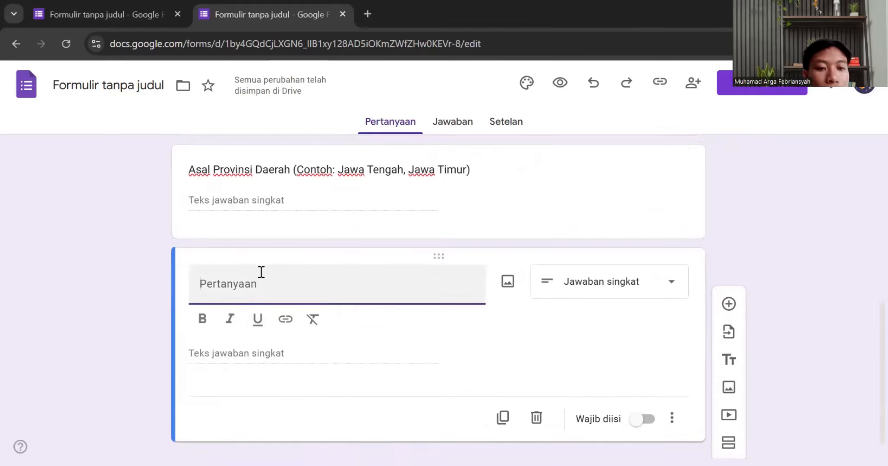
type("Usia")
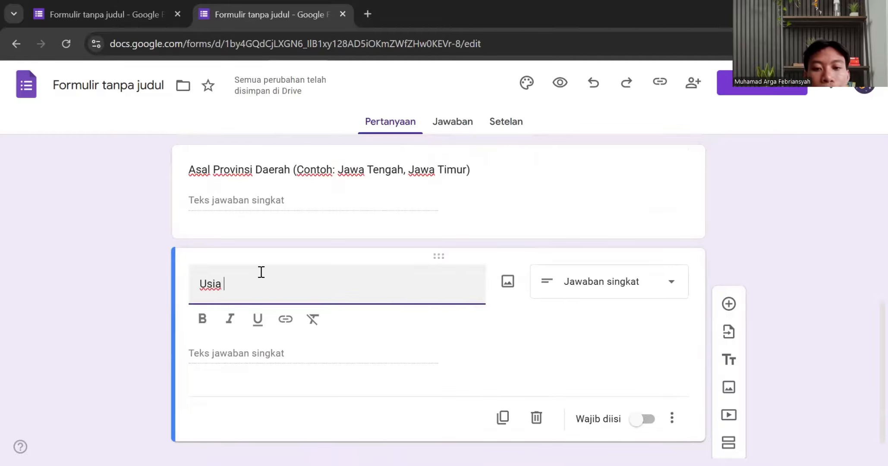
- Add a multiple-choice question below Usia titled "Apakah sebelumnya Anda sudah mengetahui/ mendengar tentang Brand Dagadu"
scroll(647, 270, "down", 1)
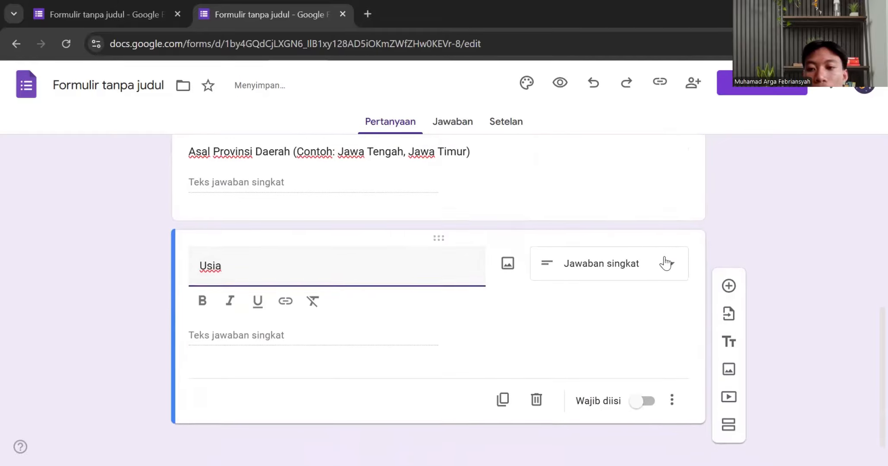
left_click(728, 278)
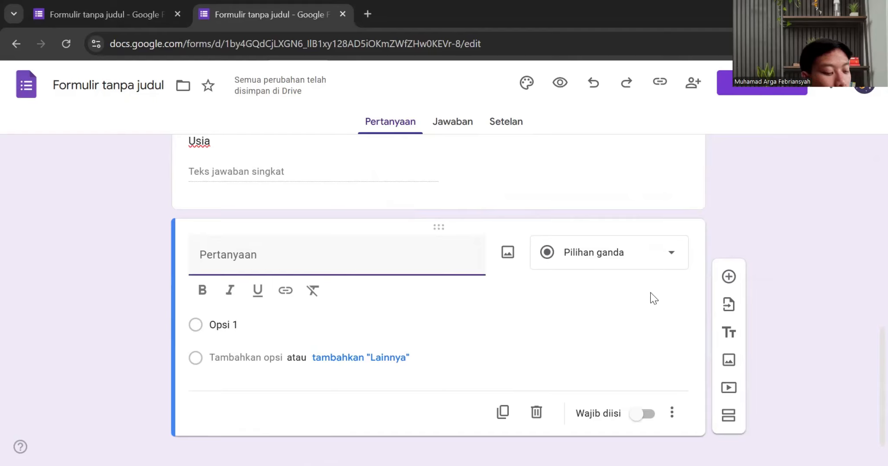
type("Aapakt")
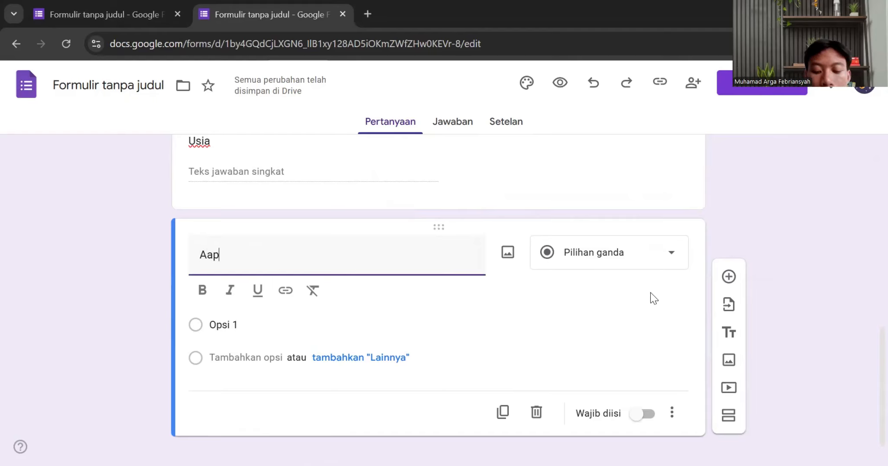
key("BackSpace")
key("BackSpace")
key("BackSpace")
key("BackSpace")
key("BackSpace")
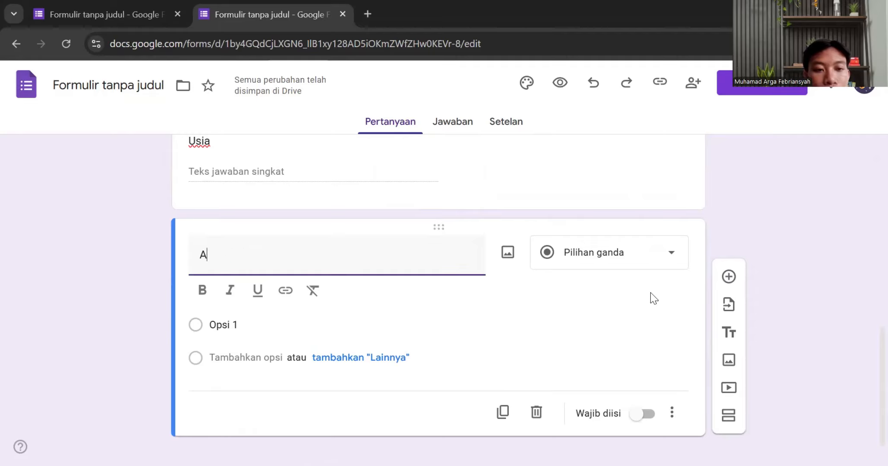
type("pakah ")
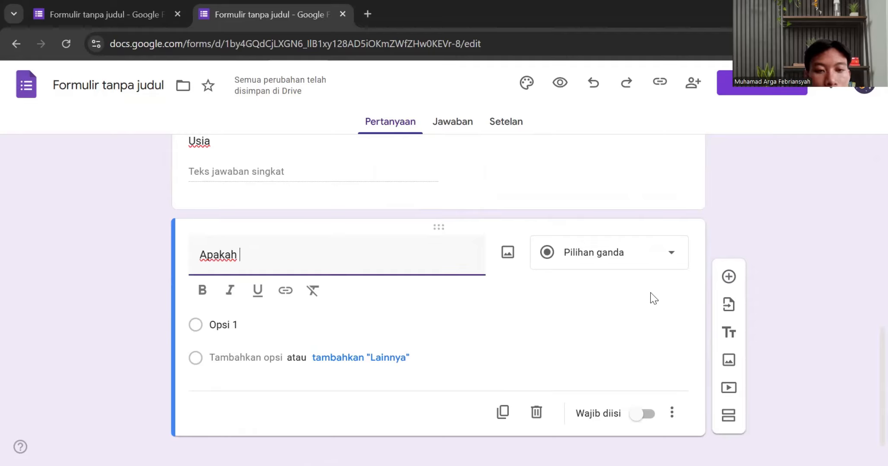
type("sebelumny")
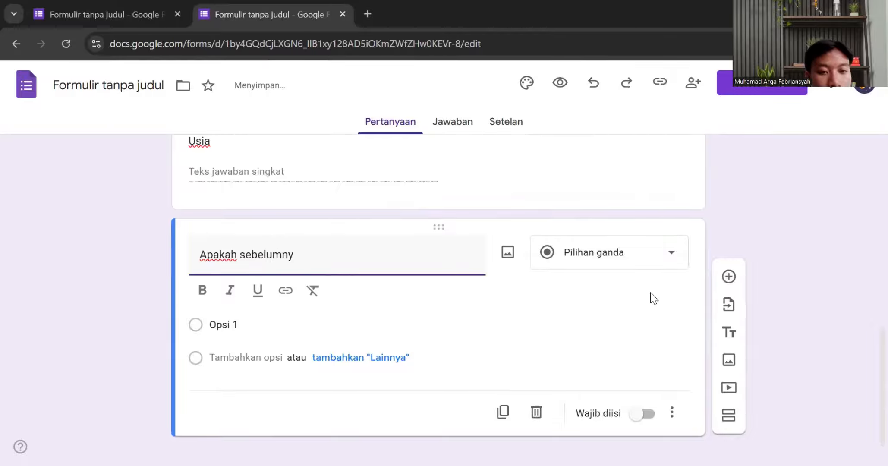
type("a")
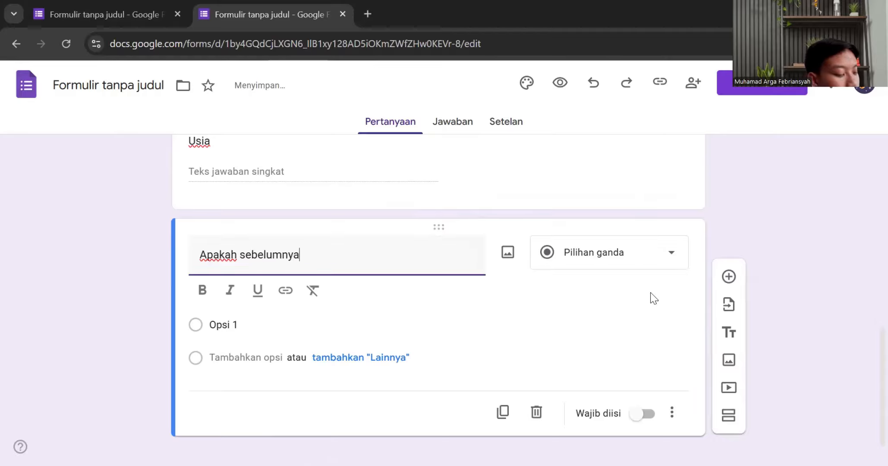
type(" Ands su")
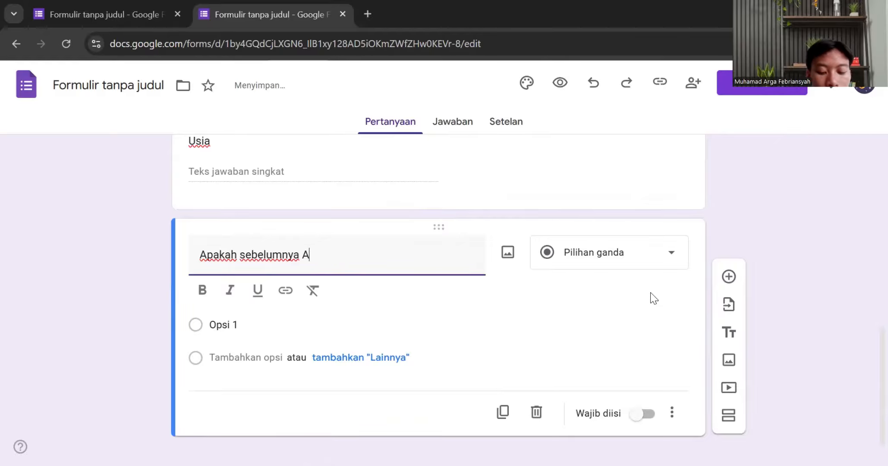
key("BackSpace")
key("BackSpace")
key("BackSpace")
key("BackSpace")
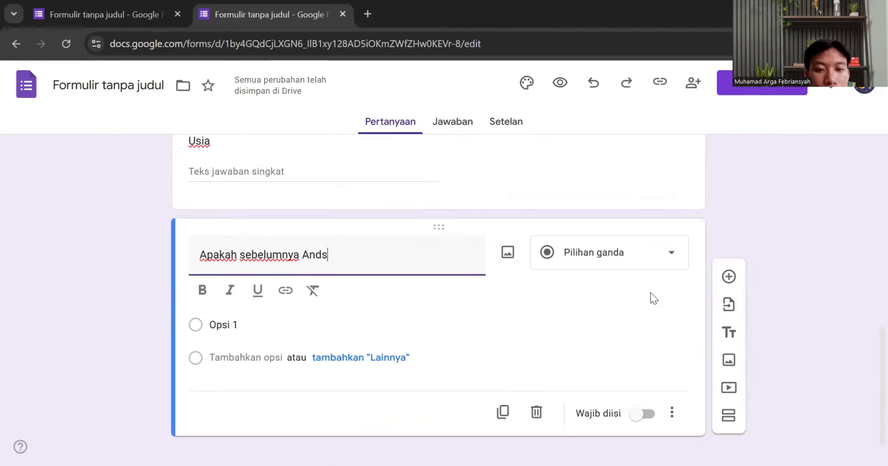
type("a sudah")
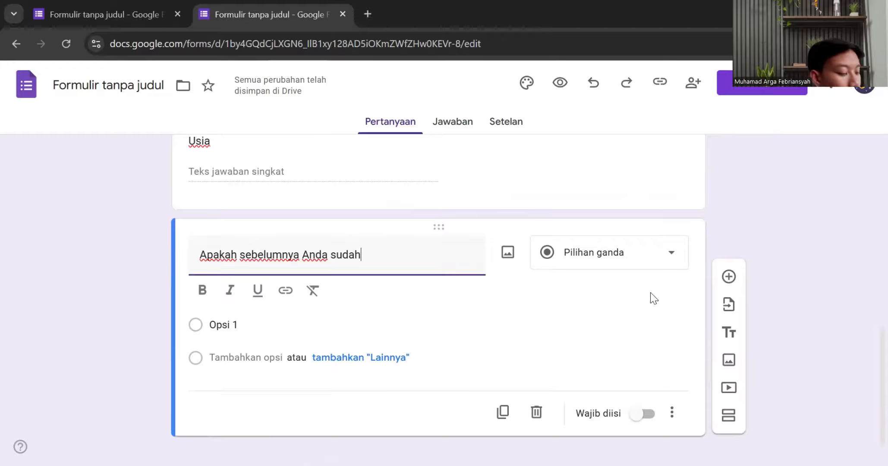
type(" m")
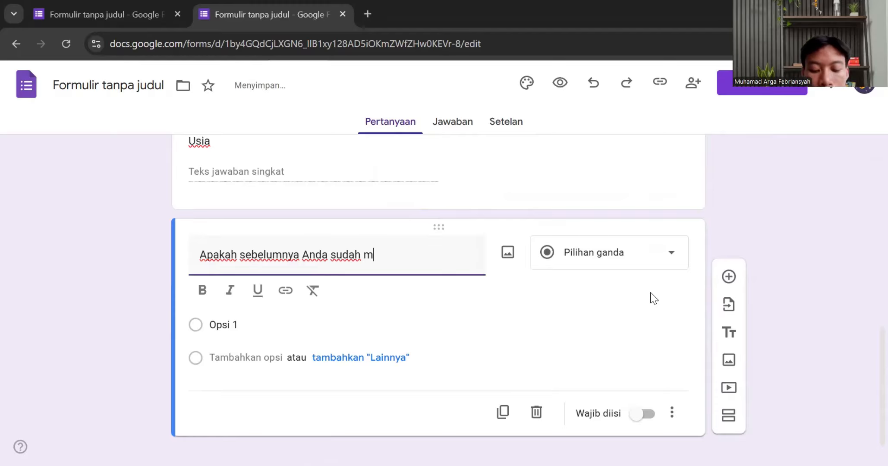
type("engetahui/")
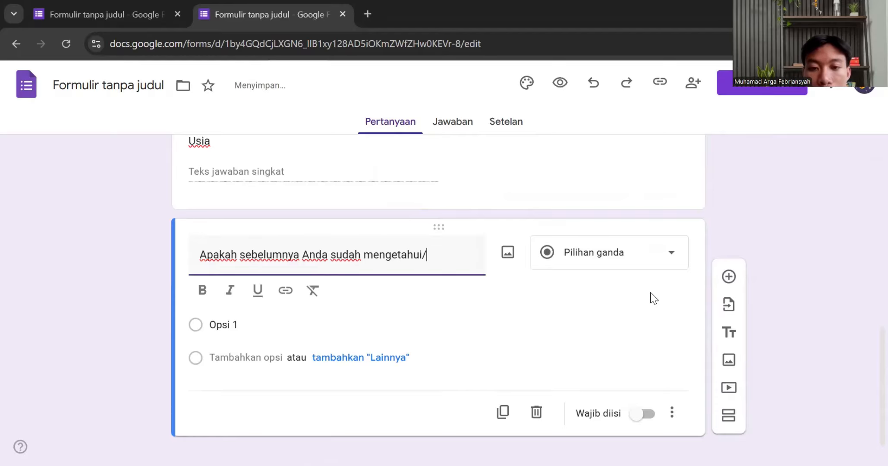
type(" mendengar ")
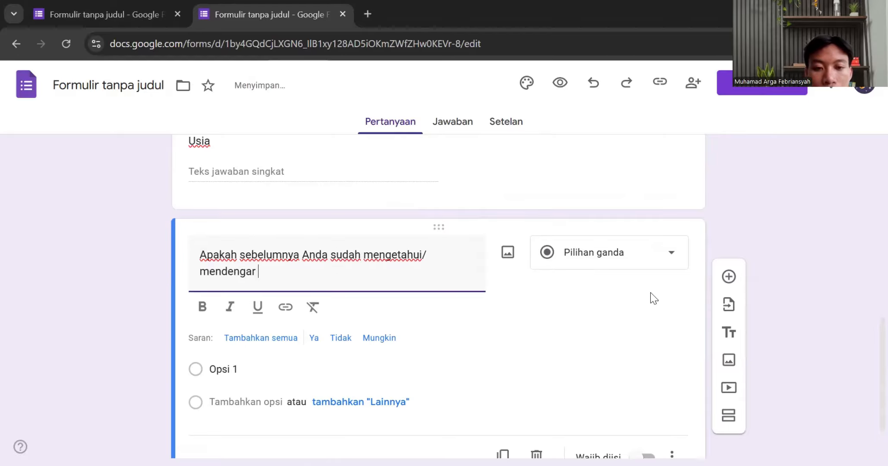
type("tentang Bran")
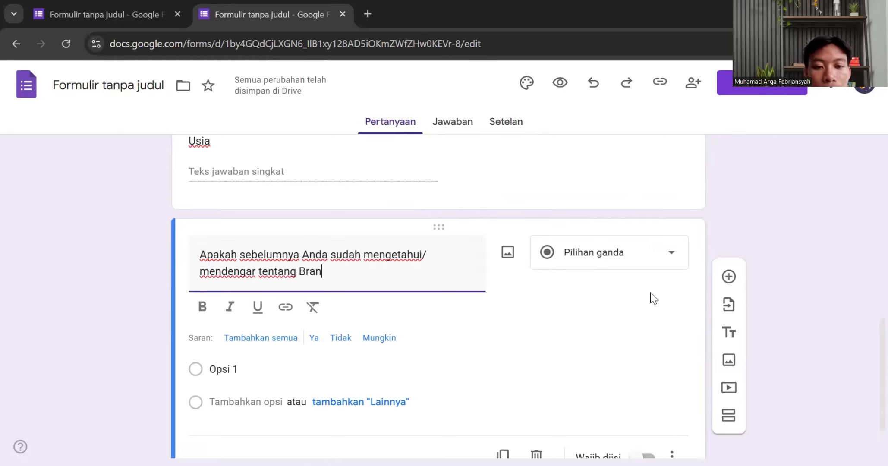
type("d Dagady")
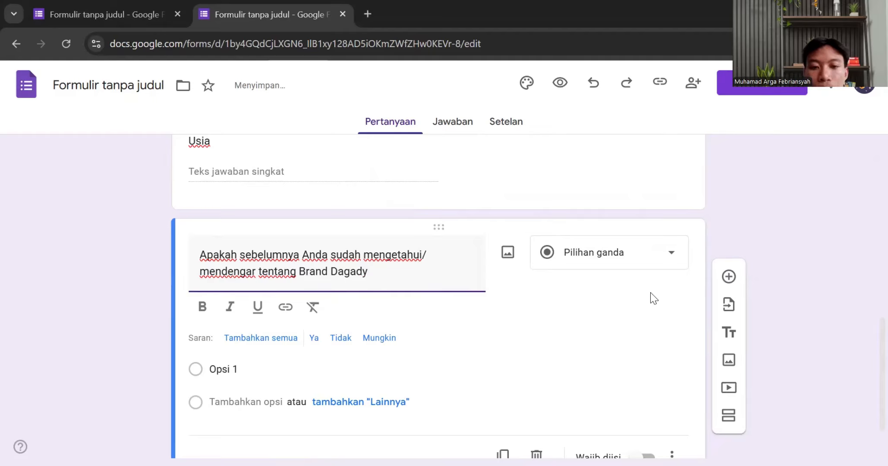
key("BackSpace")
type("u")
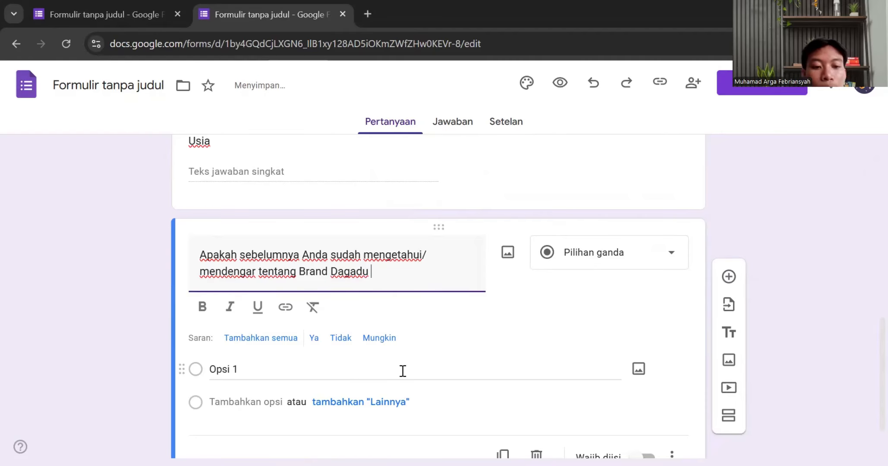
- Give the question about knowing or hearing of Brand Dagadu the answer options "Tidak Pernah" and "Pernah"
left_click(345, 369)
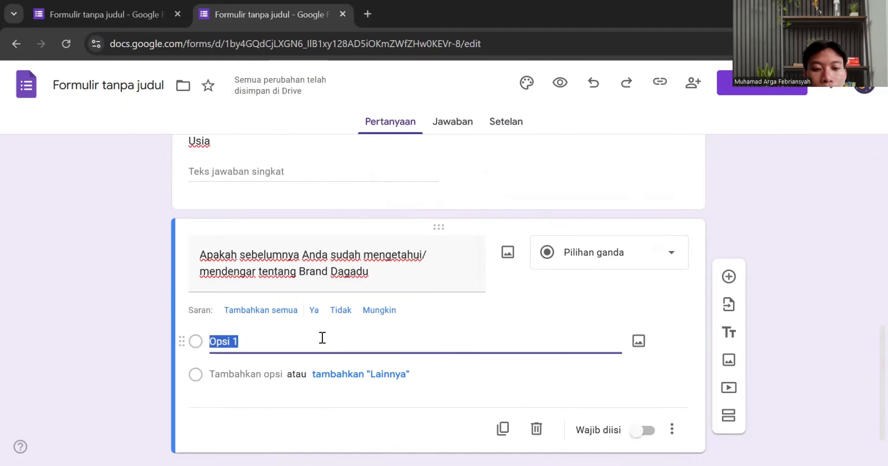
type("Tidak ")
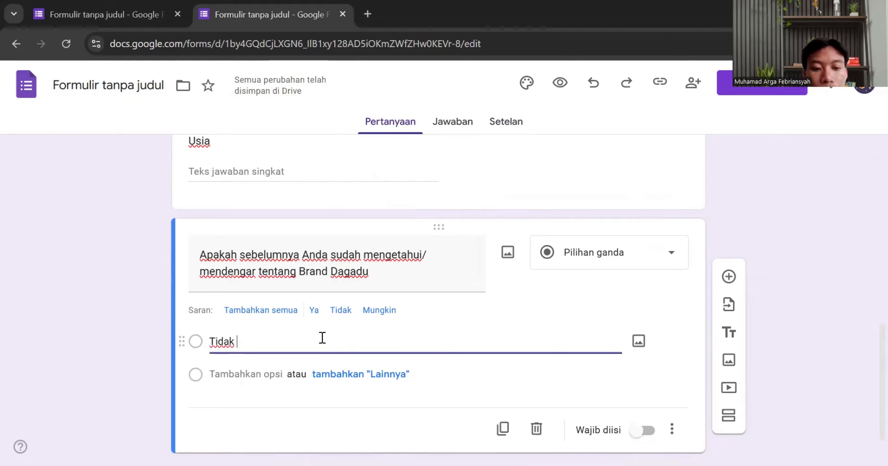
type("Pernah")
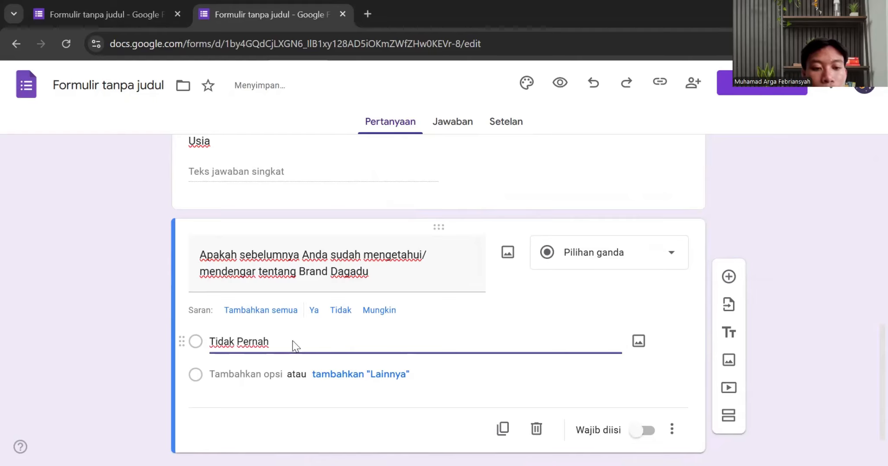
left_click(236, 375)
type("Pernah")
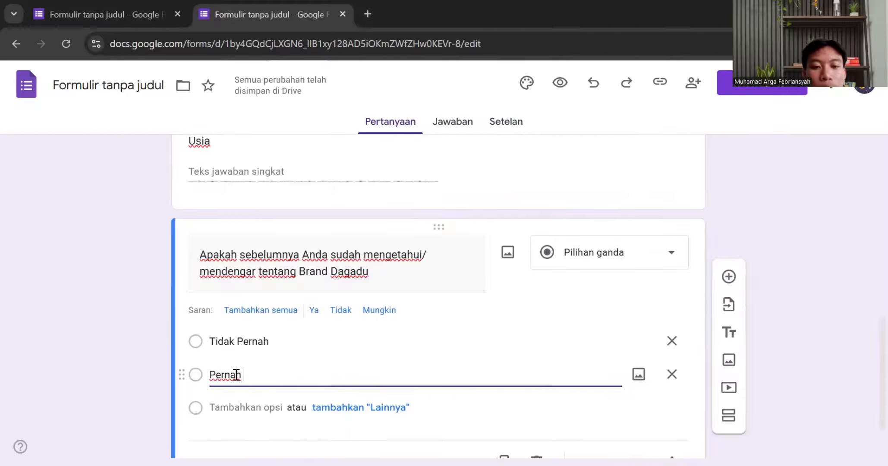
- Add another multiple-choice question at the end of the form titled "Apakah Anda pernah membeli produk dari Brand Dagadu"
scroll(332, 280, "down", 2)
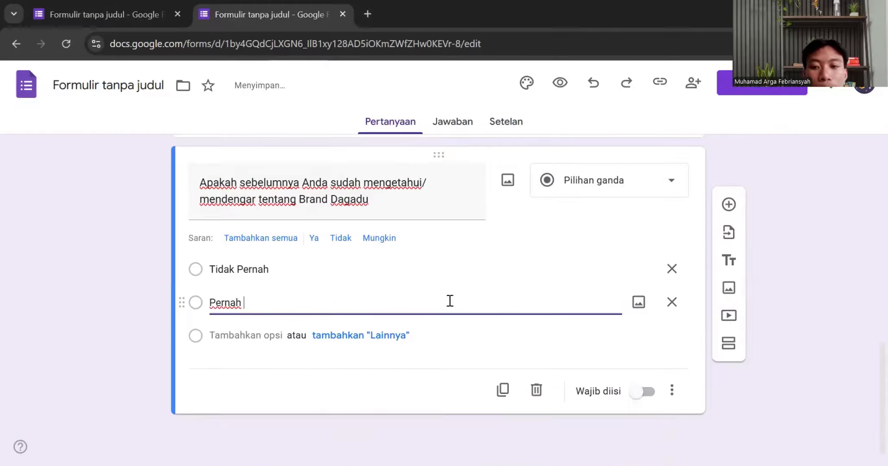
left_click(728, 204)
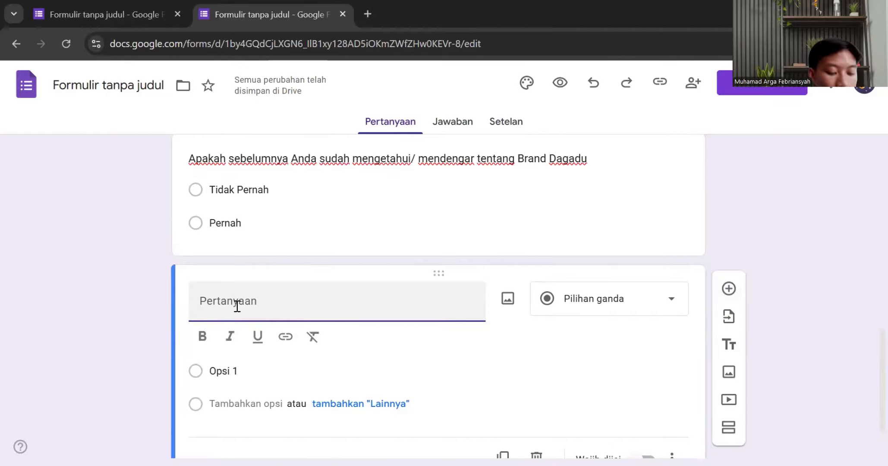
type("Apakah")
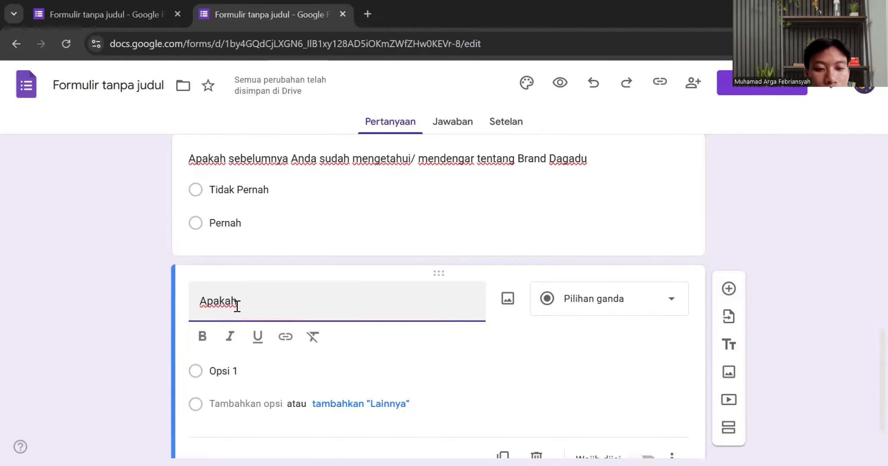
type(" Anda ")
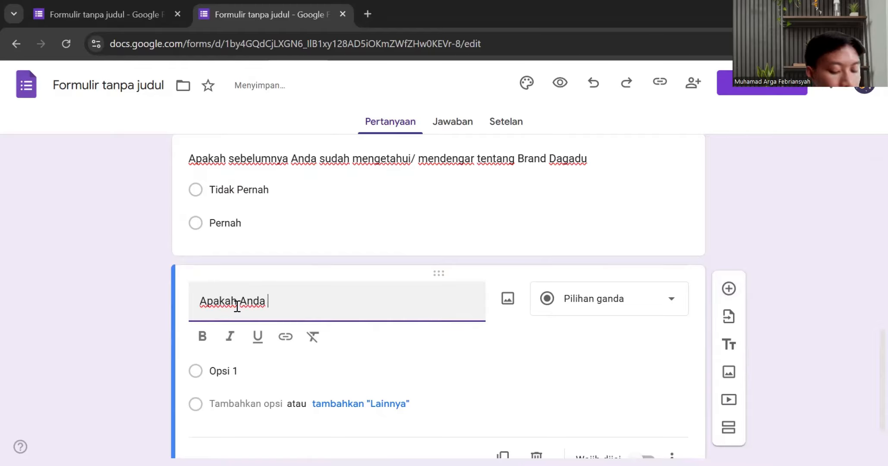
type("pernah e")
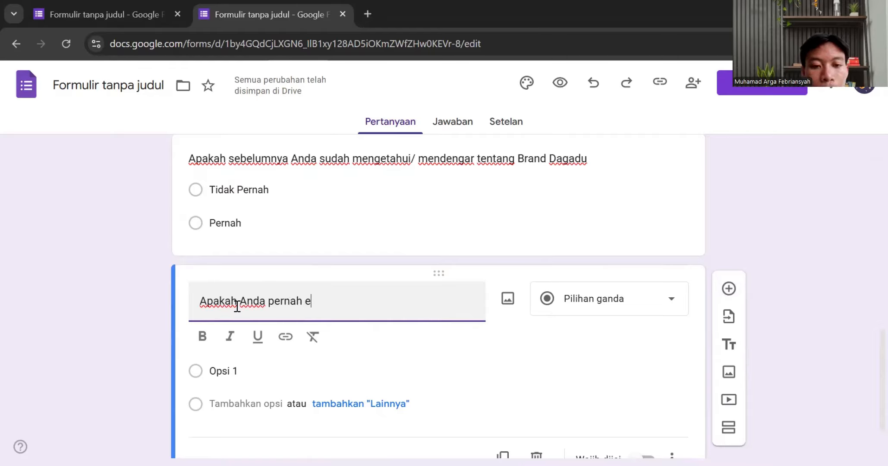
key("BackSpace")
type("membe")
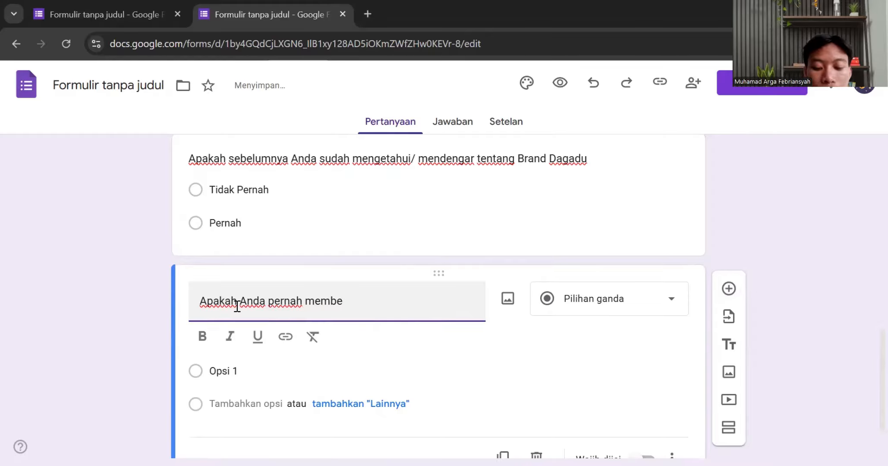
type("li prod")
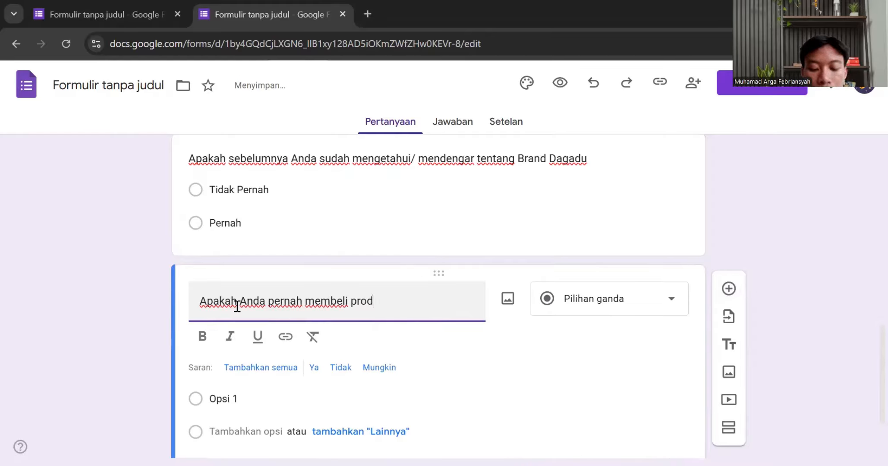
type("uk dari ")
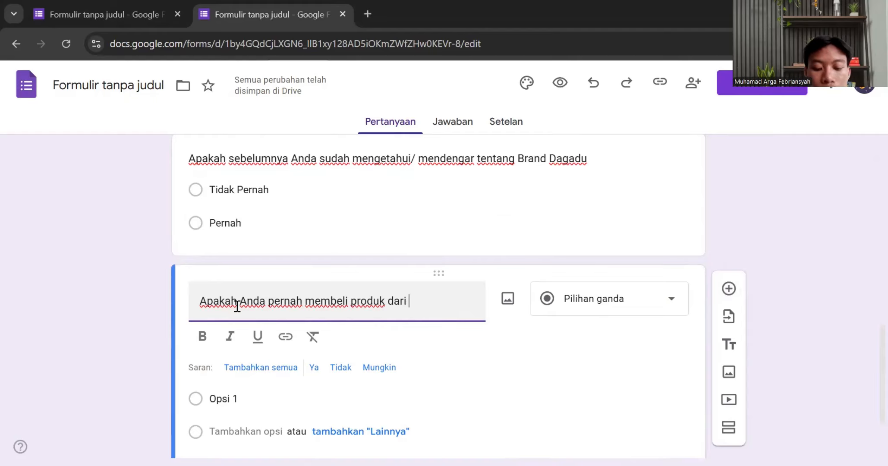
type("Brand Dagady")
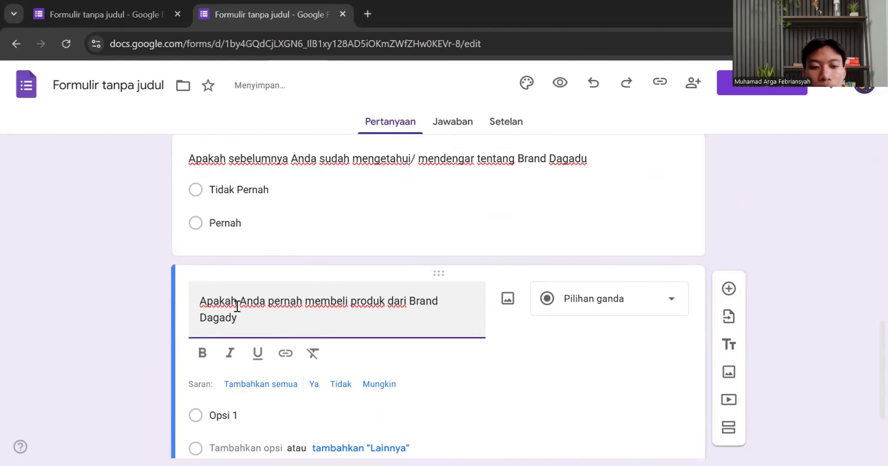
key("BackSpace")
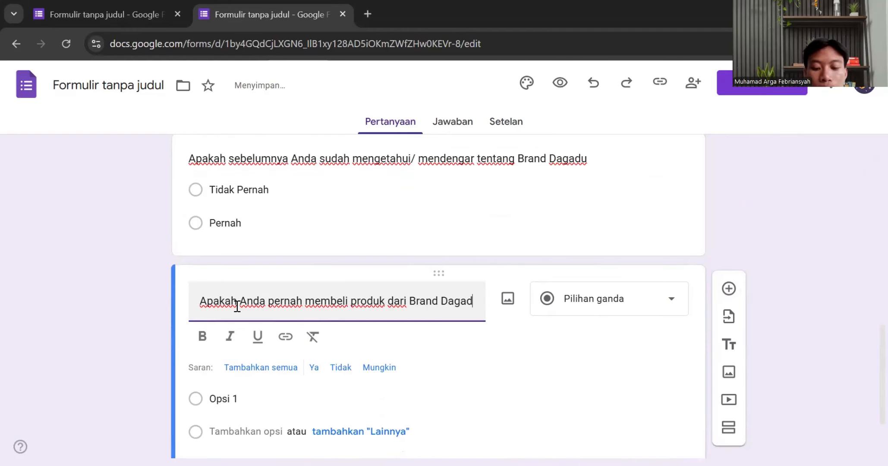
type("u")
- Give the question about buying Brand Dagadu products the answer options "Tidak Pernah" and "Pernah"
scroll(260, 301, "down", 3)
left_click(260, 301)
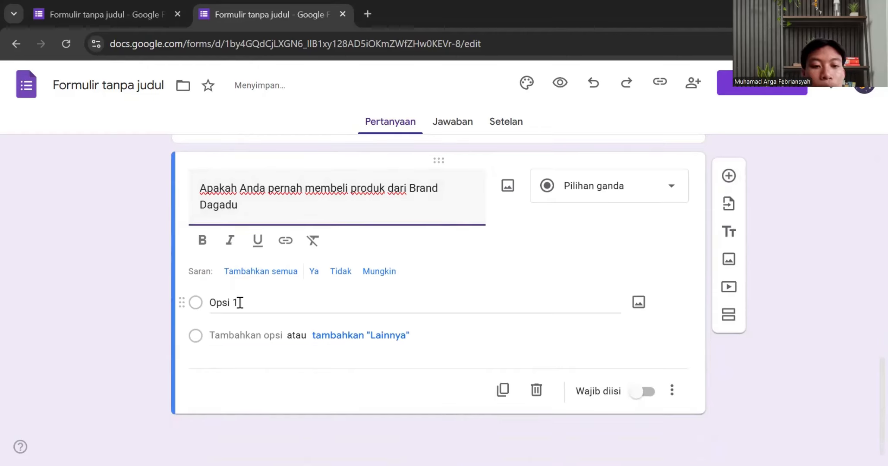
type("Tidak ")
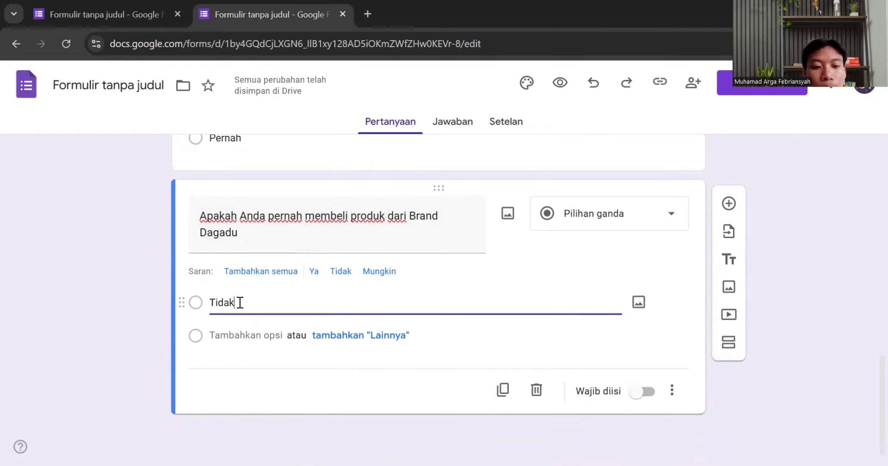
type("Pernah")
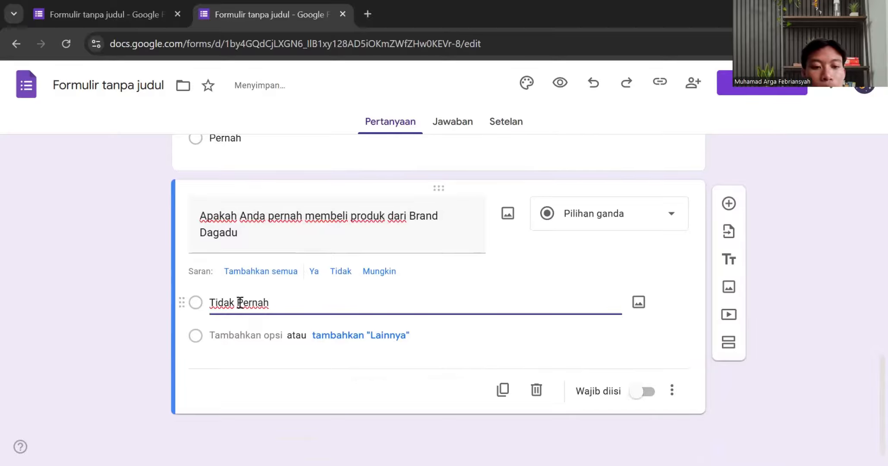
left_click(243, 330)
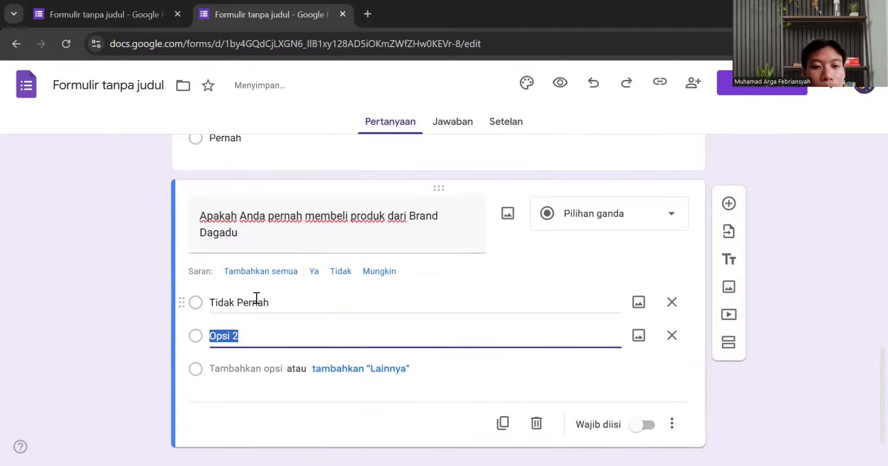
type("Pernah")
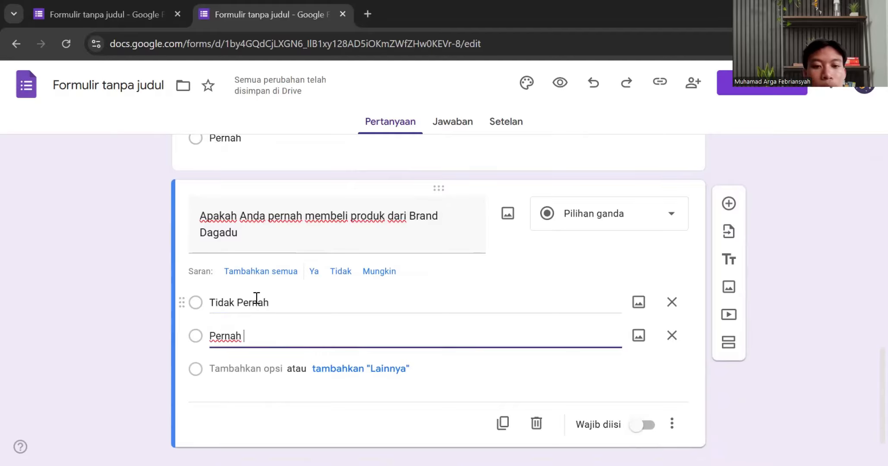
left_click(432, 236)
scroll(318, 244, "up", 7)
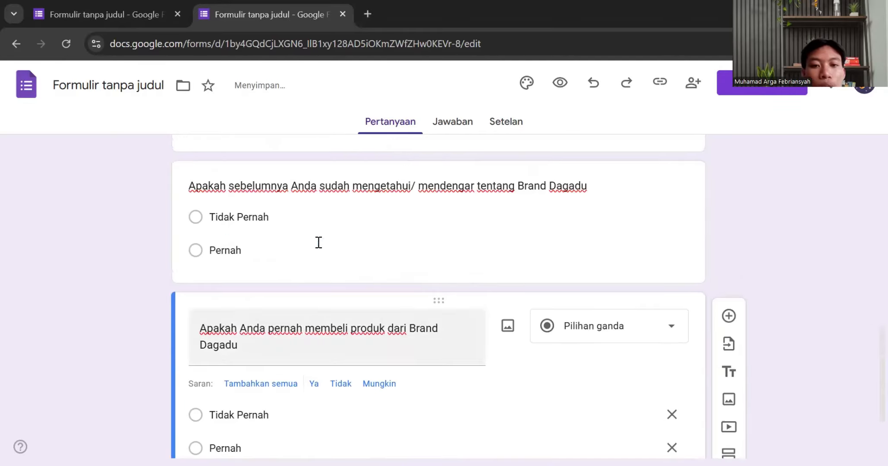
scroll(317, 246, "down", 6)
scroll(316, 243, "up", 2)
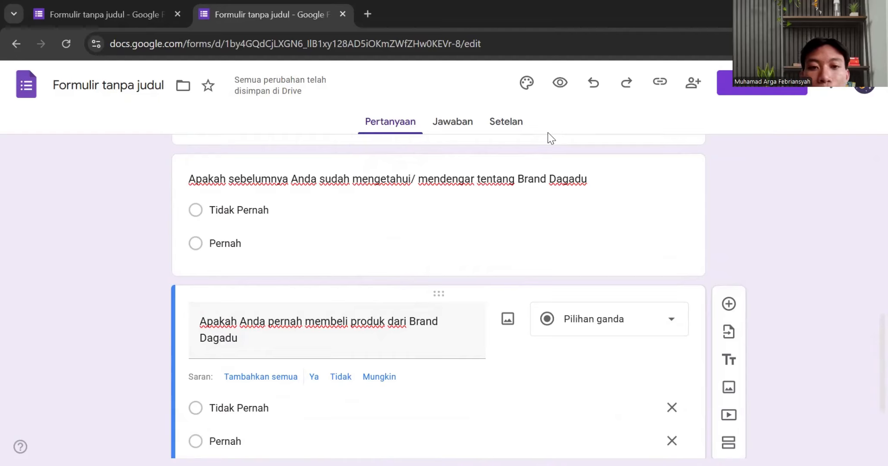
scroll(410, 251, "down", 3)
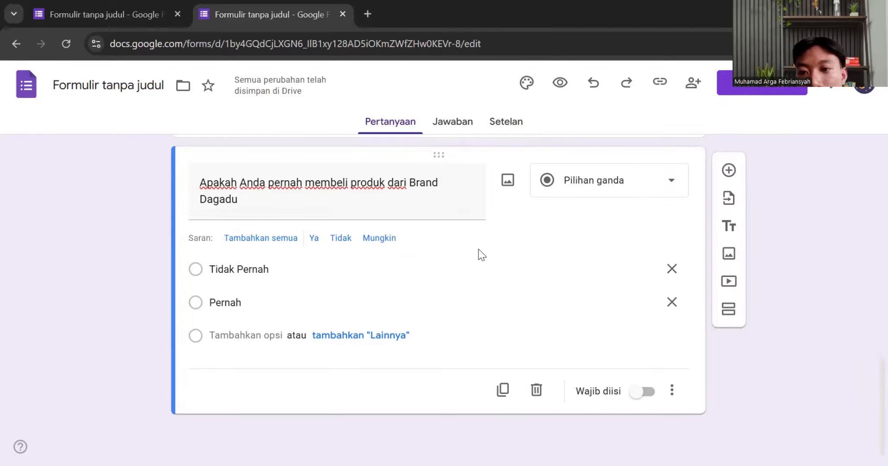
scroll(523, 266, "up", 2)
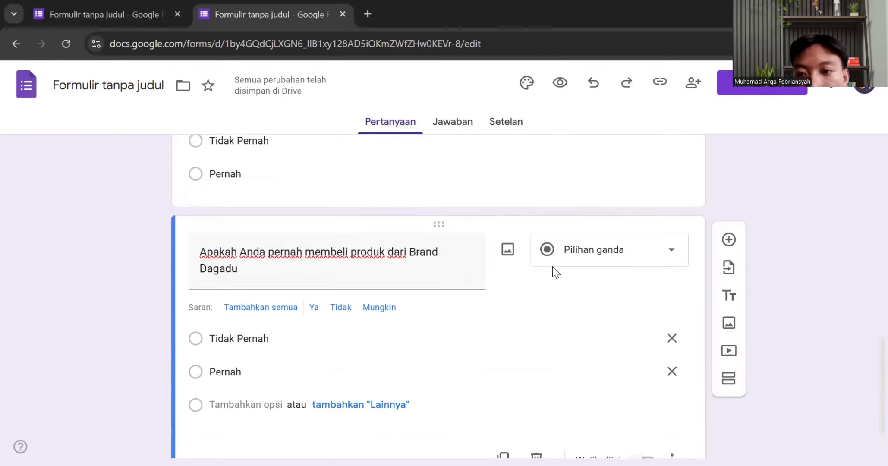
- Add a question at the end of the form titled "Kemiripan Brand H&M dengan Dagadu"
left_click(728, 239)
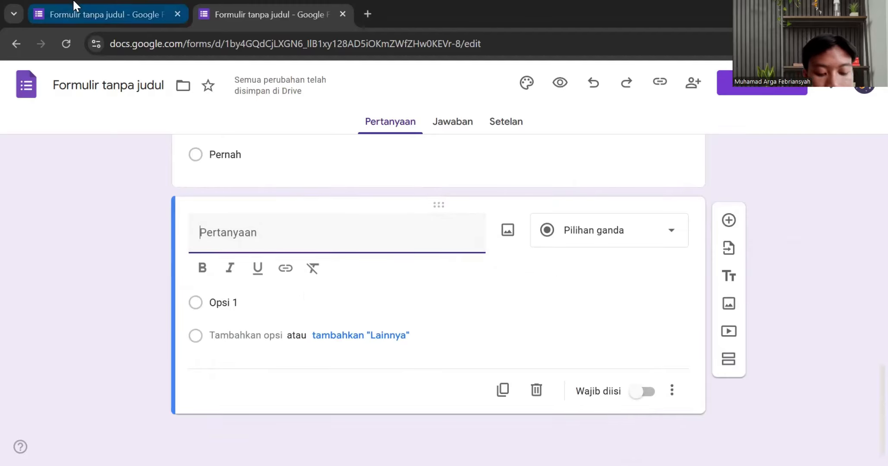
type("Kemiripan ")
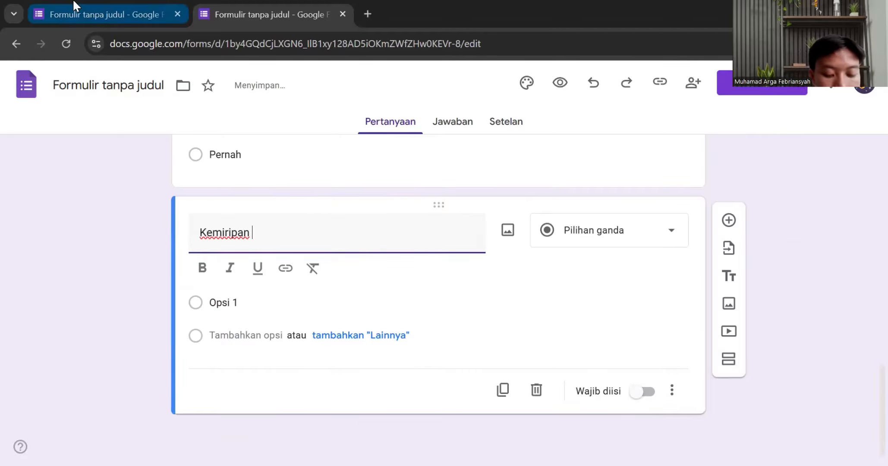
type("Brand")
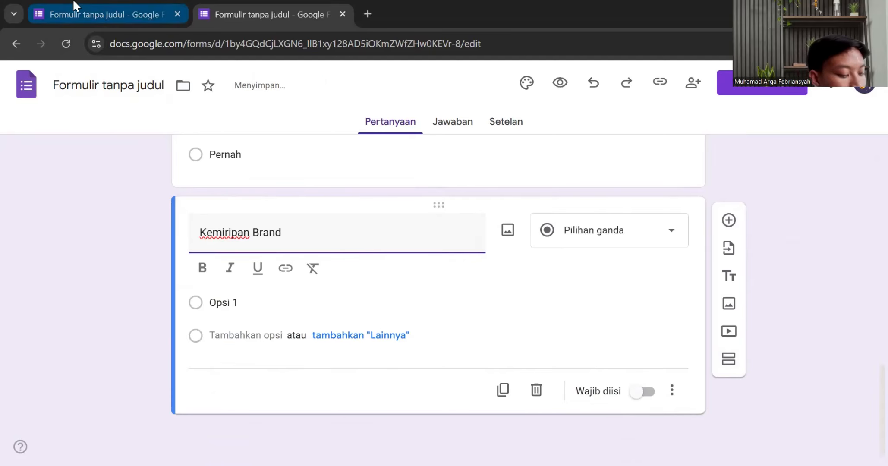
type(" H")
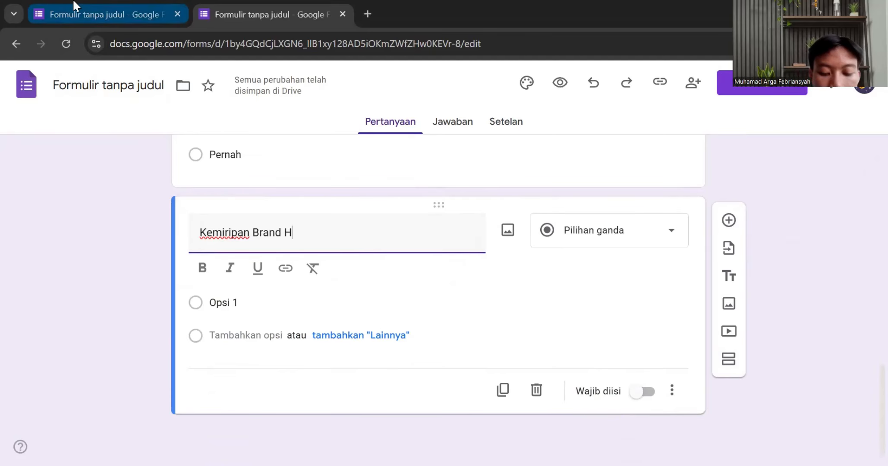
type("&M den")
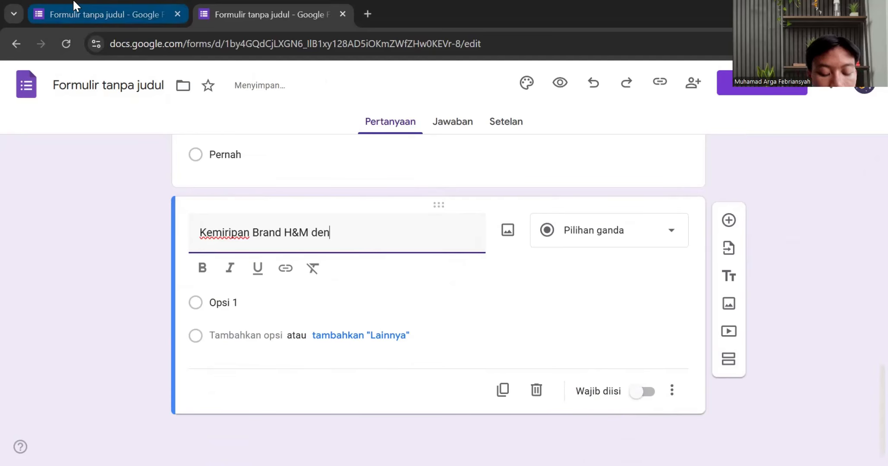
type("gan agad")
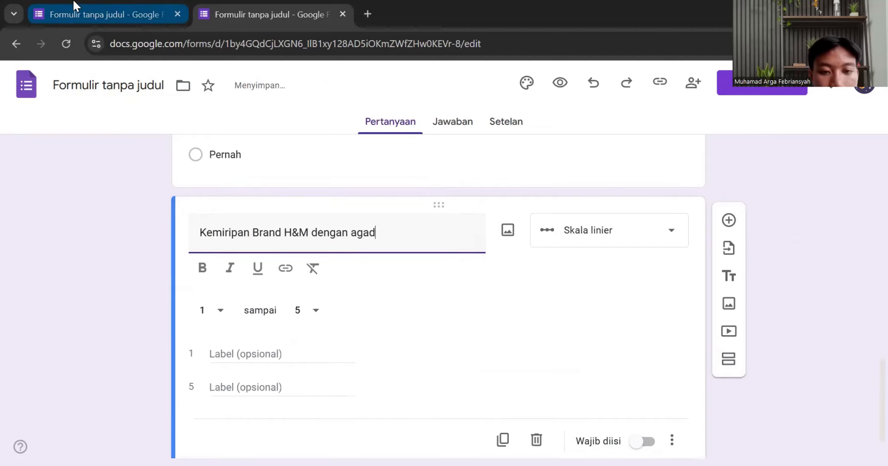
type("u")
key("BackSpace")
key("BackSpace")
key("BackSpace")
key("BackSpace")
key("BackSpace")
key("BackSpace")
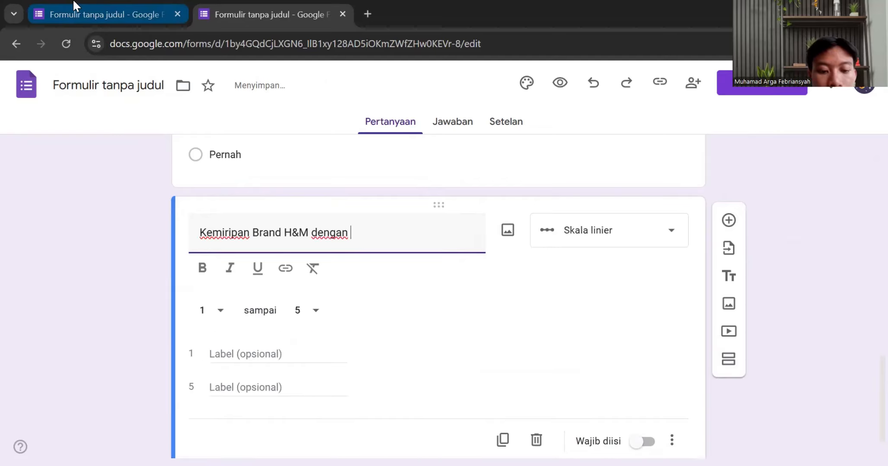
type("Daa")
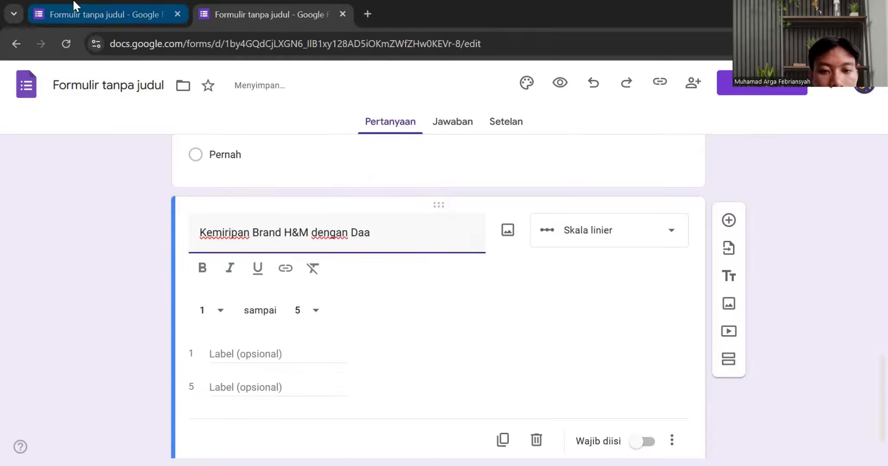
key("BackSpace")
type("gadu")
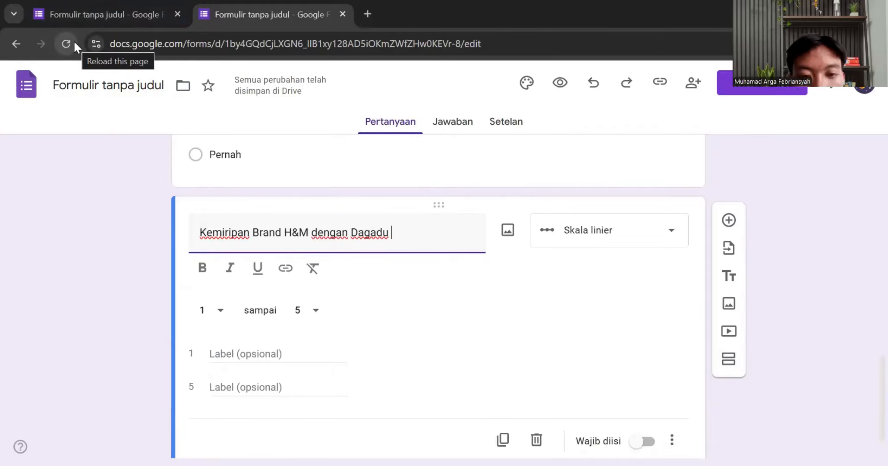
- Set the H&M and Dagadu similarity scale's upper limit to 10, labelling 1 "Sangat Tidak Mirip" and 10 "Sangat Mirip"
left_click(313, 316)
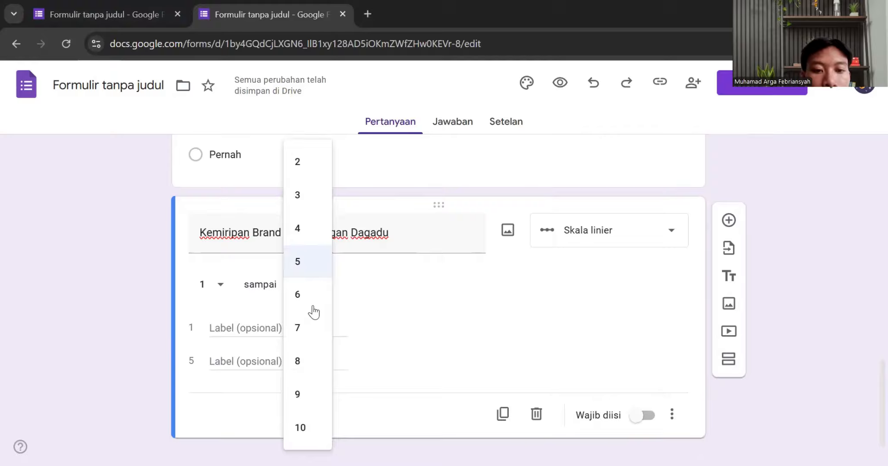
left_click(306, 414)
left_click(254, 314)
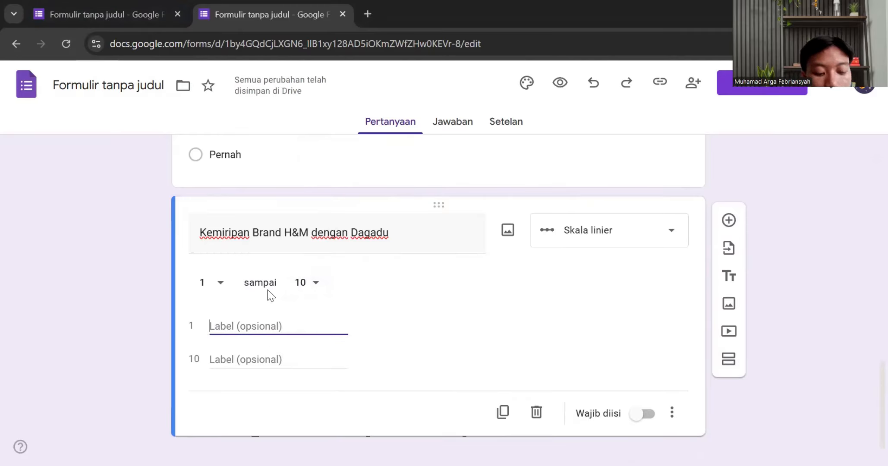
type("Sang")
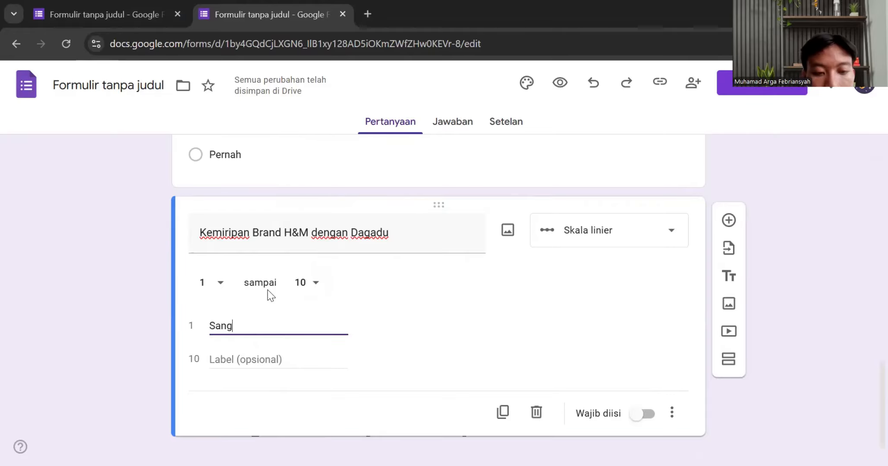
type("at Pi")
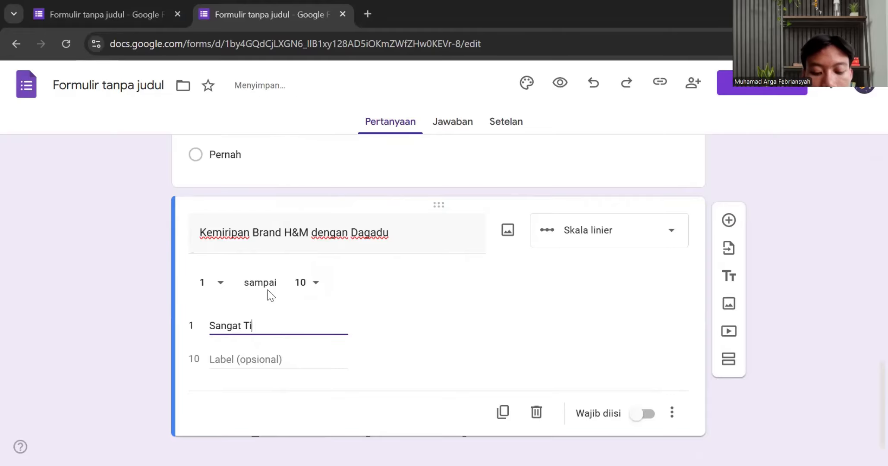
type("dak Mirip")
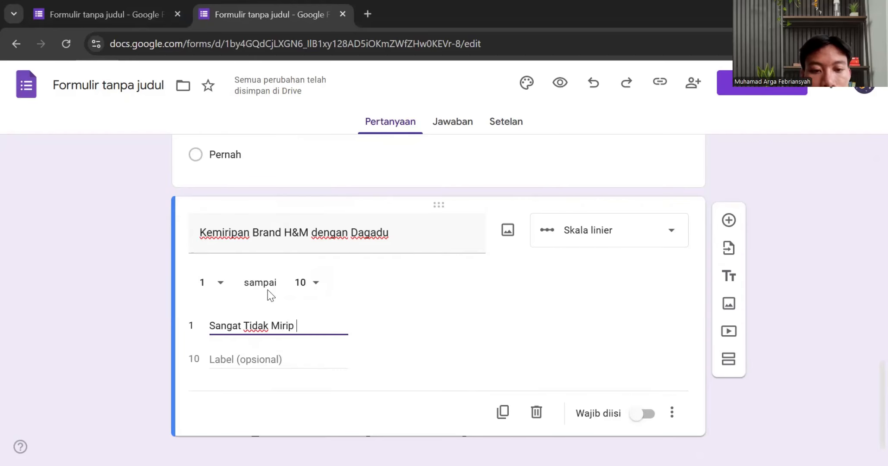
left_click(266, 363)
type("S")
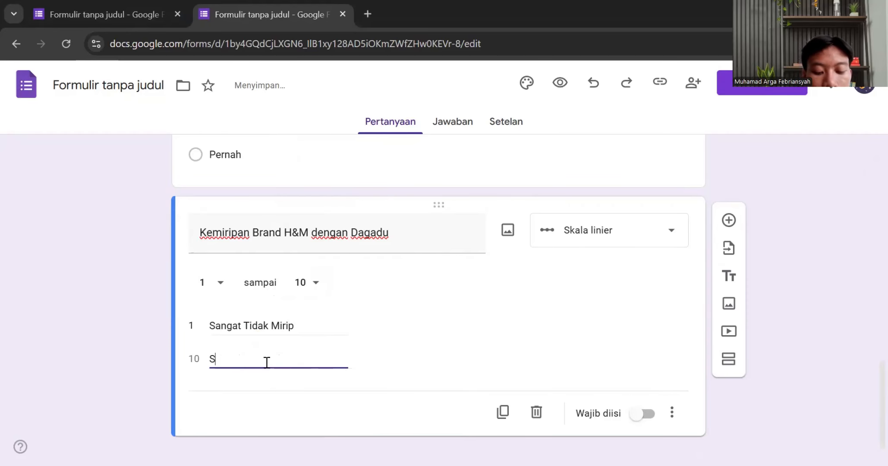
type("angat Mirip")
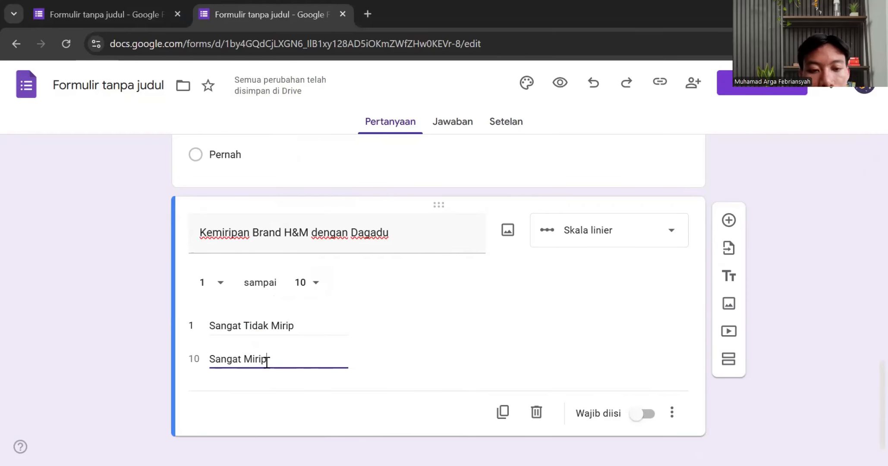
- Add another question below the H&M and Dagadu scale titled "Kemiripan Brand H&M dengan Uniqlo"
left_click(726, 226)
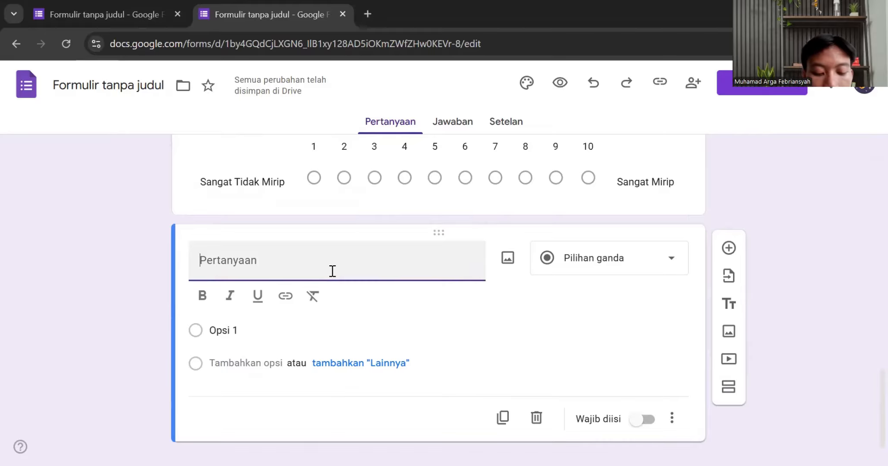
type("Kemiripia")
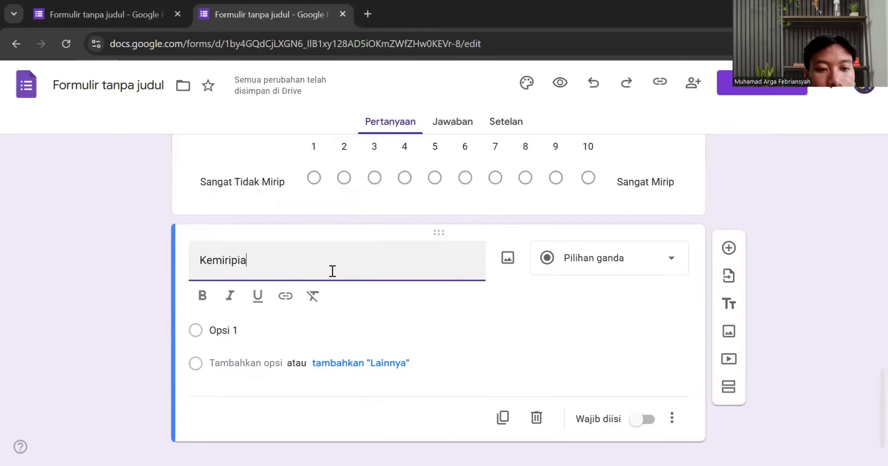
key("BackSpace")
key("BackSpace")
type("an")
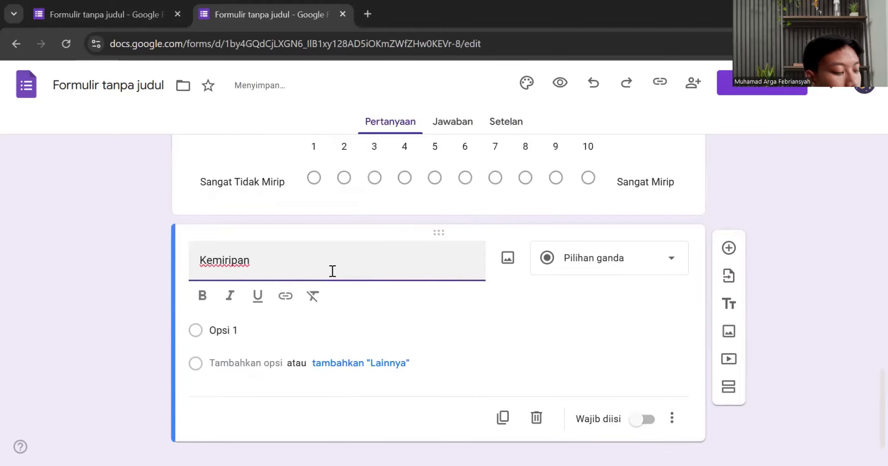
type("an Brand H&")
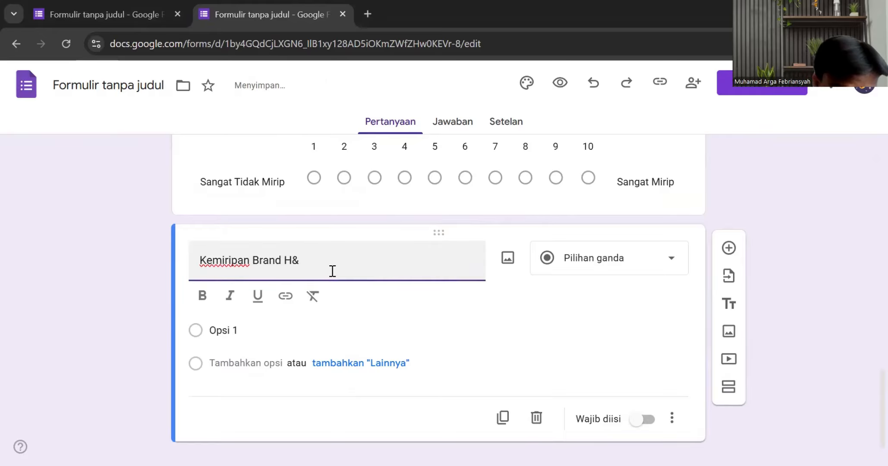
type("M ")
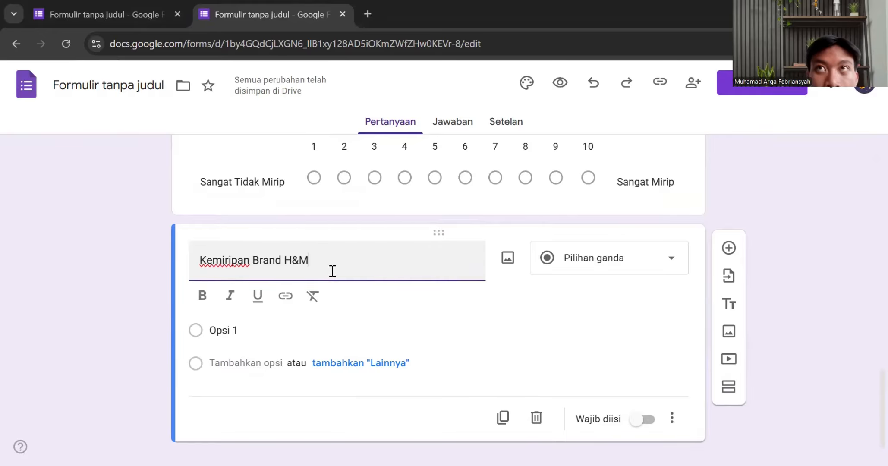
type("dengan Un")
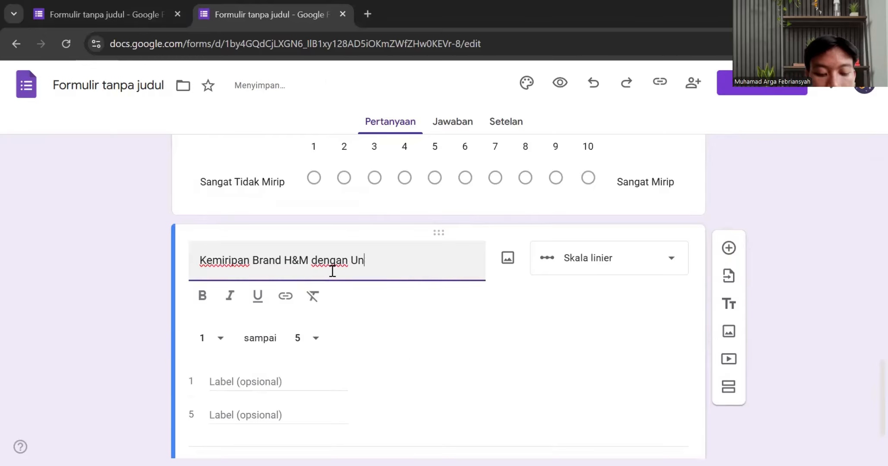
type("iqlo")
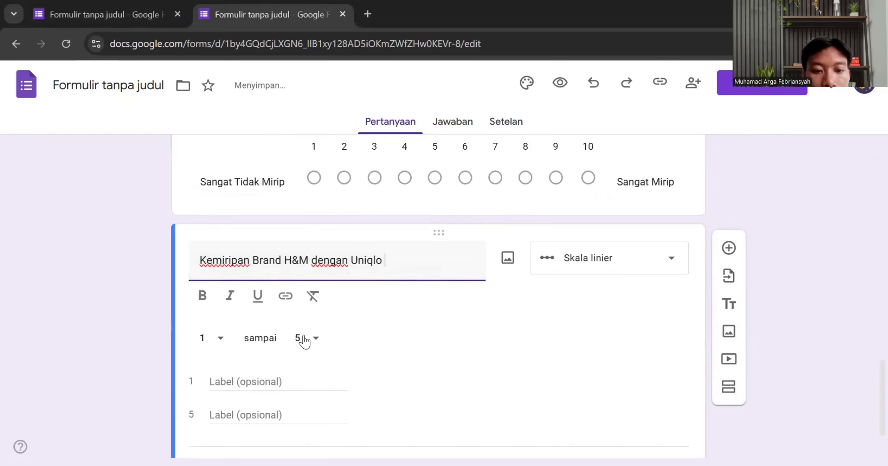
- Extend the H&M and Uniqlo similarity scale to 10, labelling 1 "Sangat Tidak Mirip" and 10 "Sangat Mirip"
left_click(302, 338)
left_click(308, 425)
left_click(237, 354)
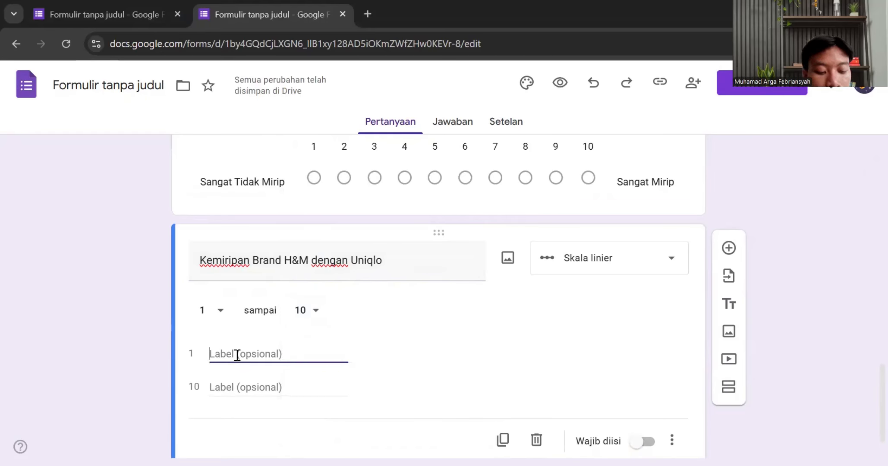
type("San")
key("BackSpace")
type("an")
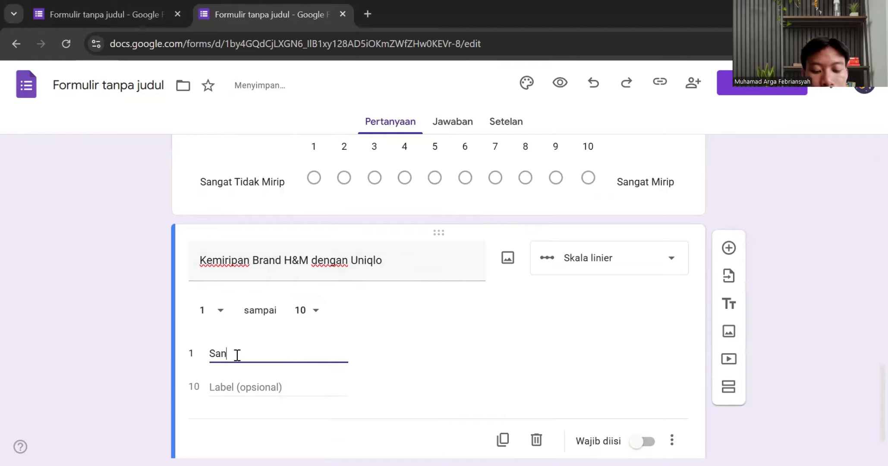
type("gat Tidak Mirip")
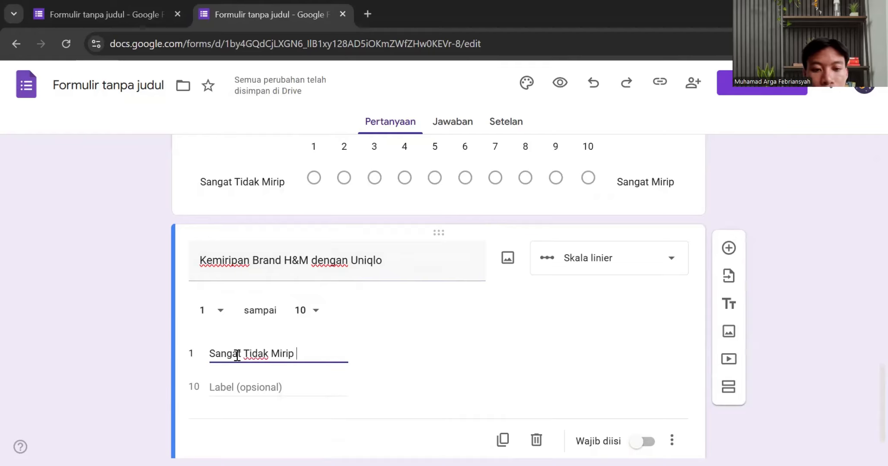
left_click(238, 386)
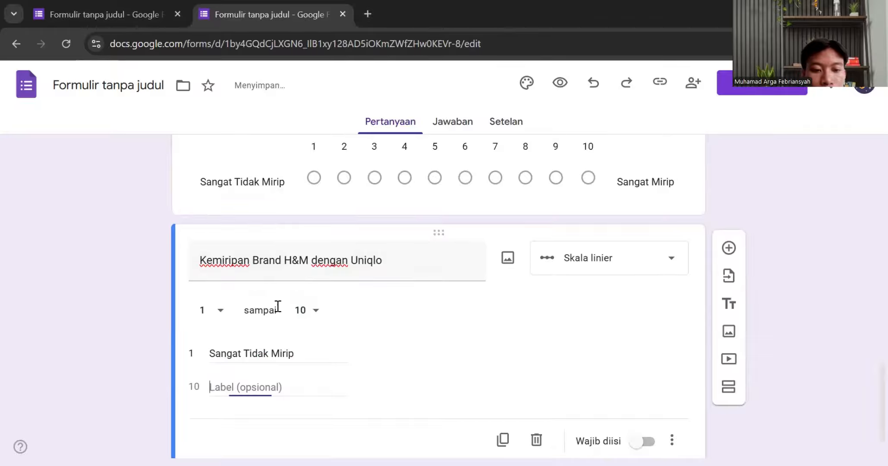
type("Sangat")
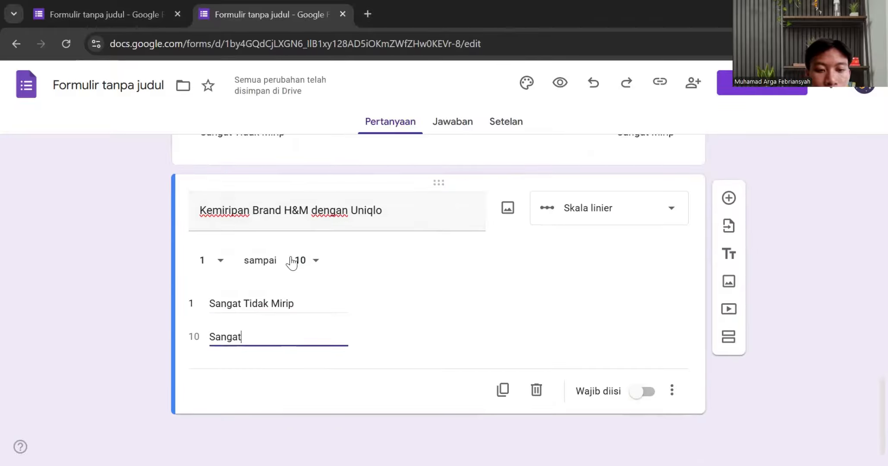
type(" Mirip")
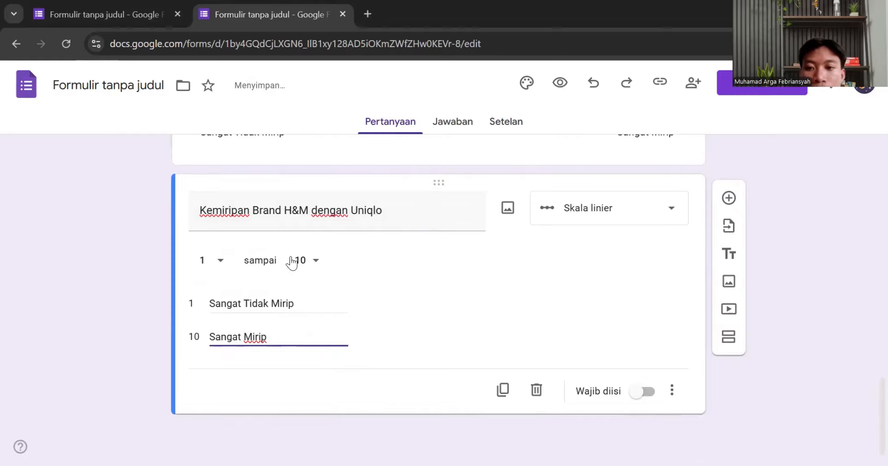
- Add a question below the H&M and Uniqlo scale titled "Kemiripian Brand H&M dengan zara"
scroll(590, 274, "up", 2)
left_click(729, 268)
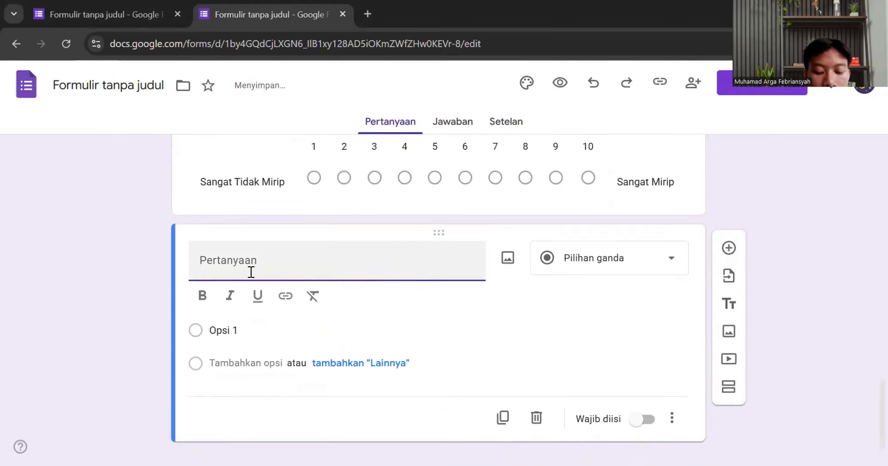
type("Kemiripan ")
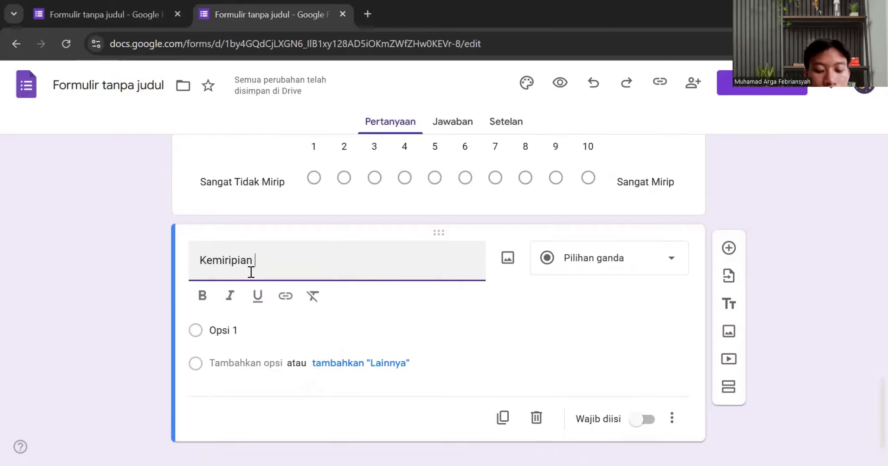
type("Brand H&")
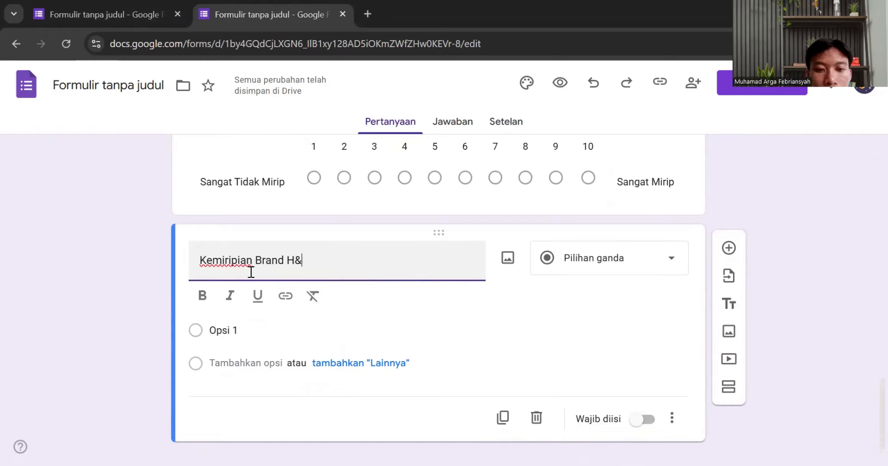
type("M dengan")
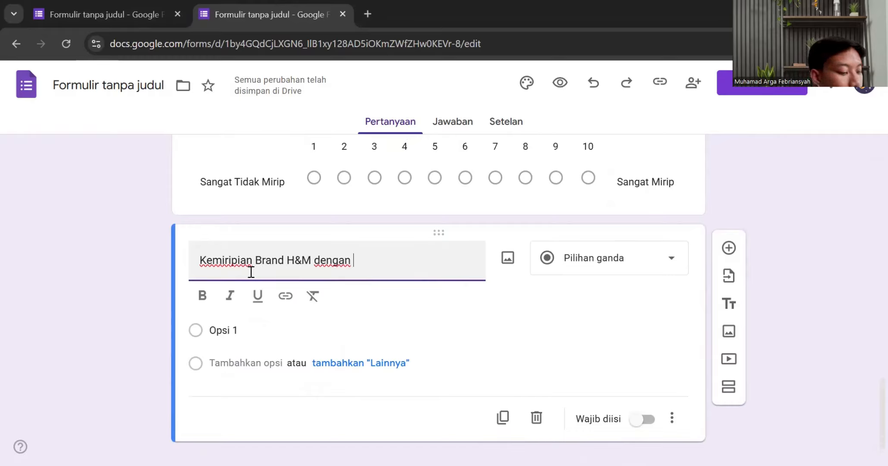
type(" zara")
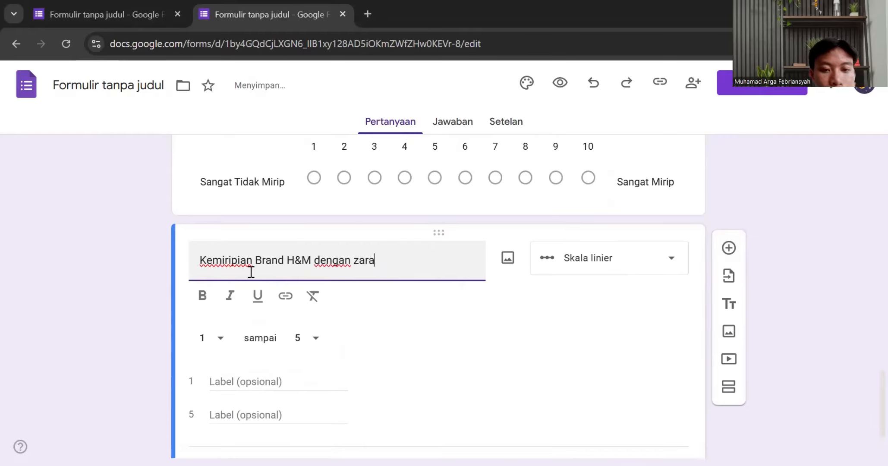
type("a")
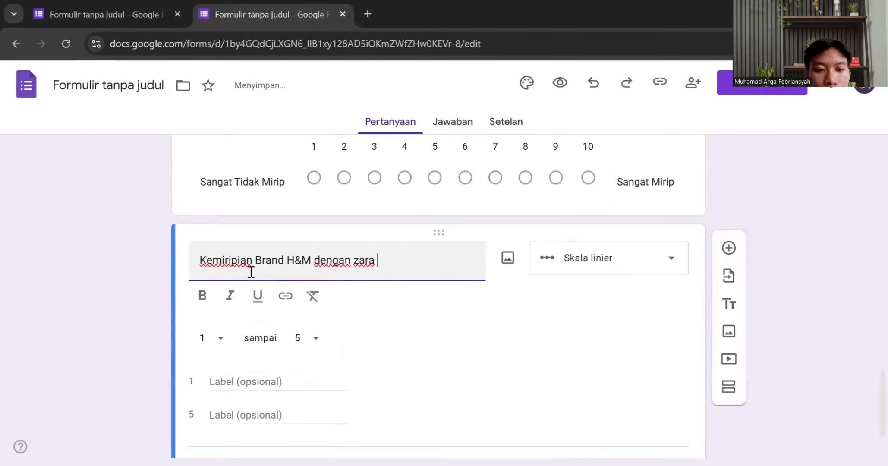
- Extend the H&M and Zara similarity scale to 10, labelling 1 "Sangat Tidak Mirip" and 10 "Sangat Mirip"
left_click(306, 338)
left_click(302, 425)
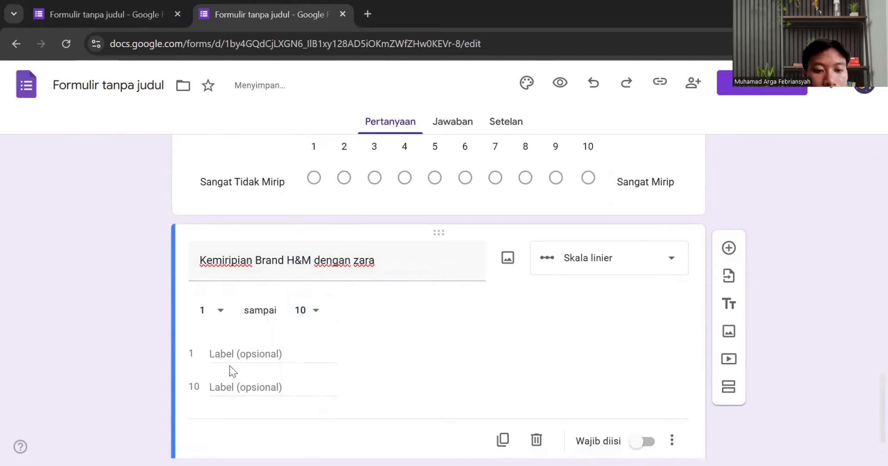
left_click(241, 350)
type("Sanga")
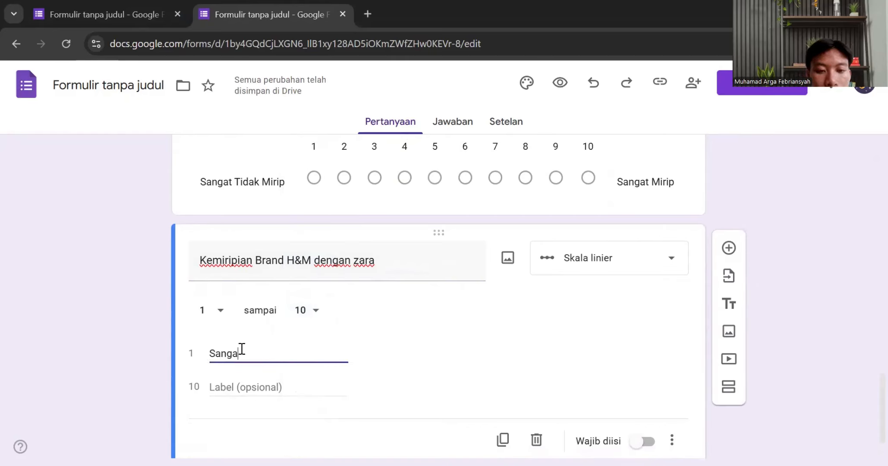
type("t Tidak Mirip")
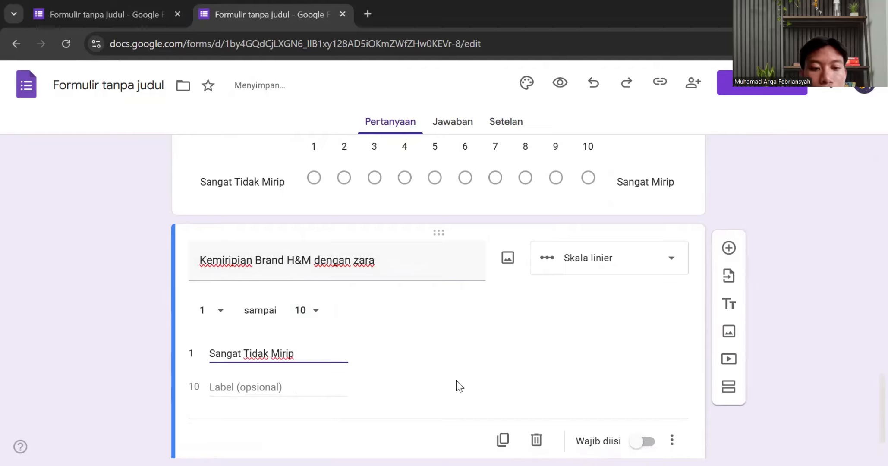
left_click(327, 388)
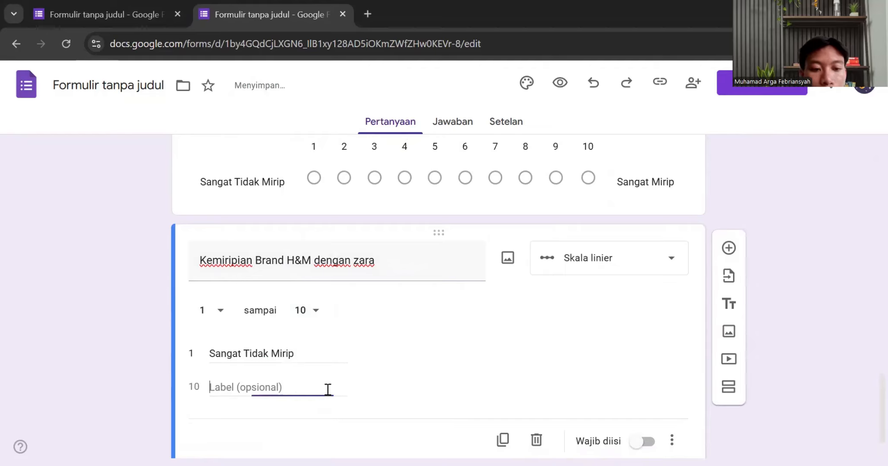
type("Sangat Mirip")
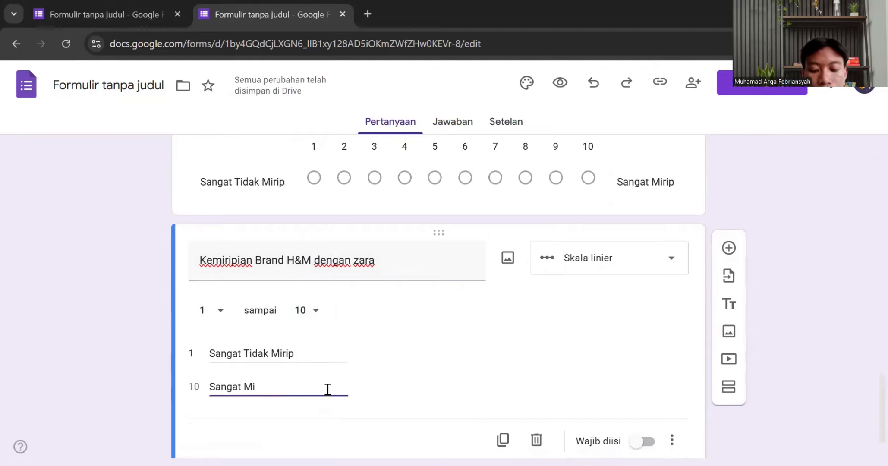
- Add a question below the H&M and Zara scale titled "Kemiripan Brand H&M dengan The Executive"
left_click(729, 248)
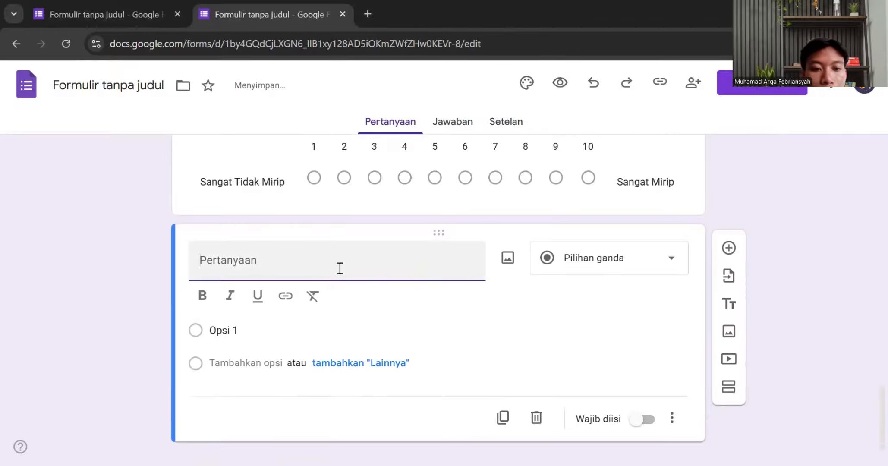
type("Kemiripian")
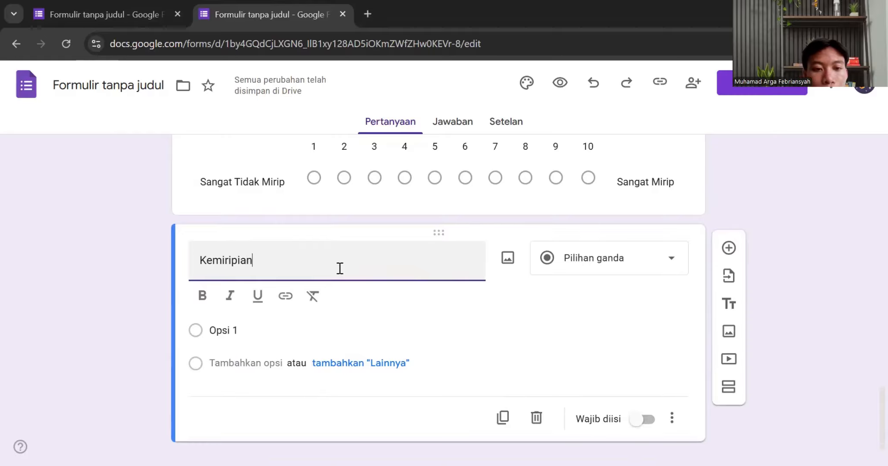
key("BackSpace")
key("BackSpace")
key("BackSpace")
type("an")
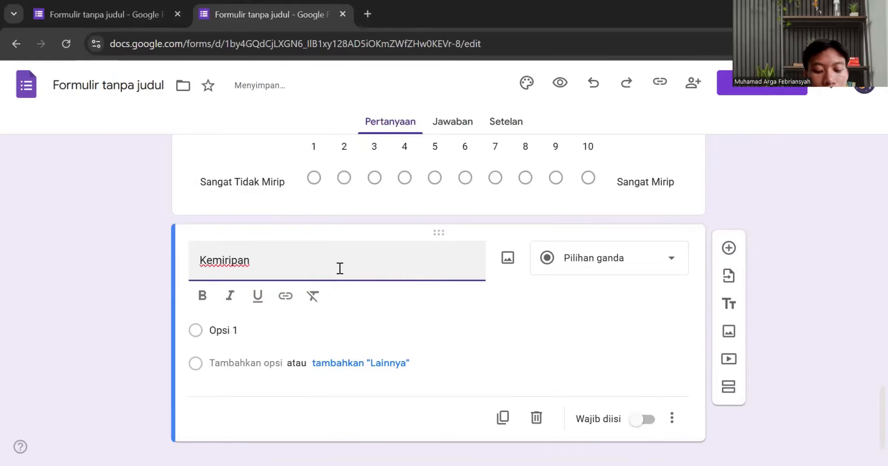
type(" Brand H&")
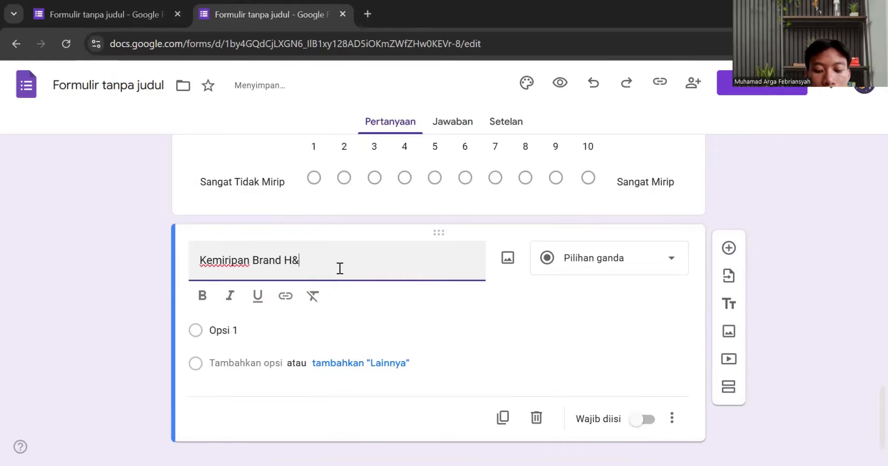
type("M dengan ")
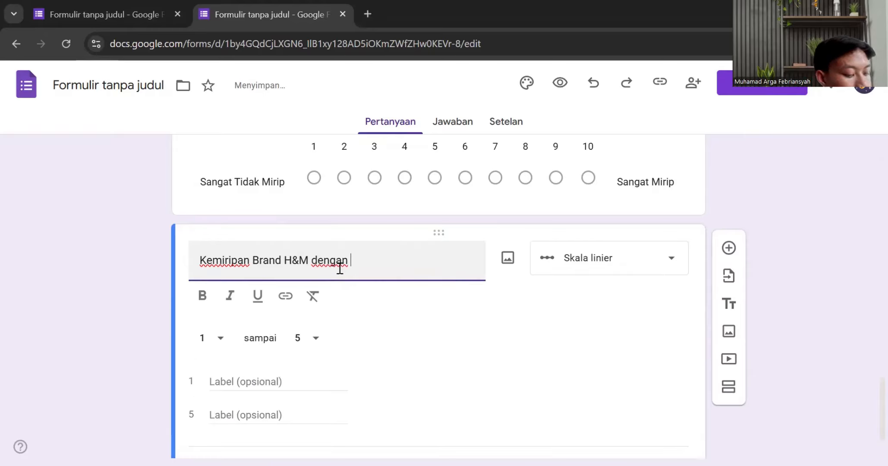
type("The ")
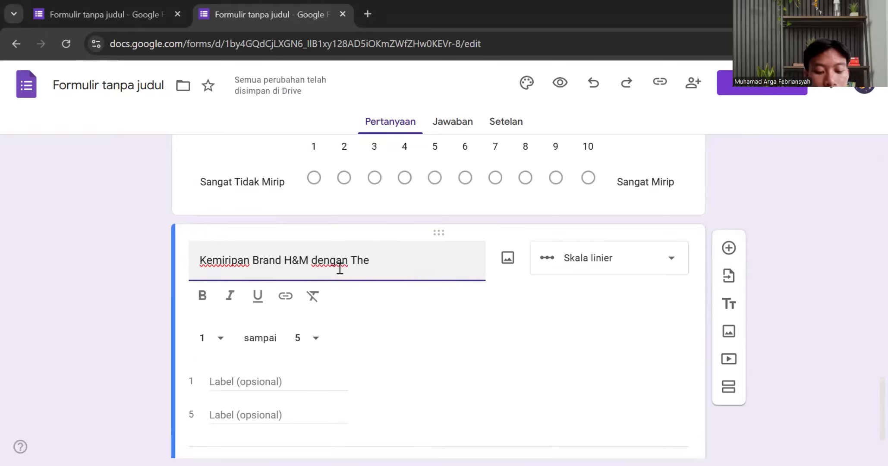
type("execu")
key("BackSpace")
key("BackSpace")
key("BackSpace")
key("BackSpace")
key("BackSpace")
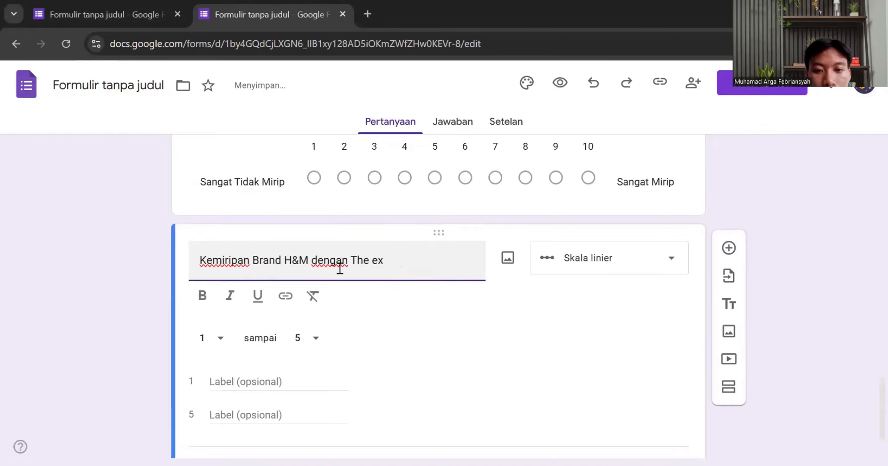
type("Executivee")
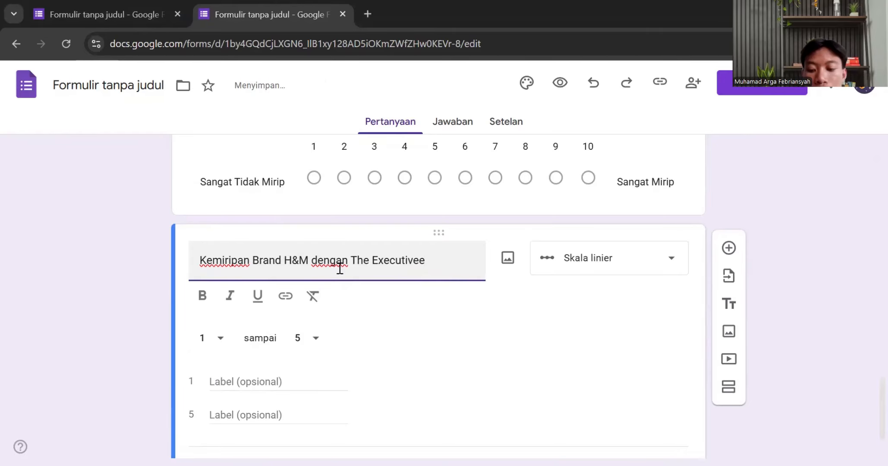
key("BackSpace")
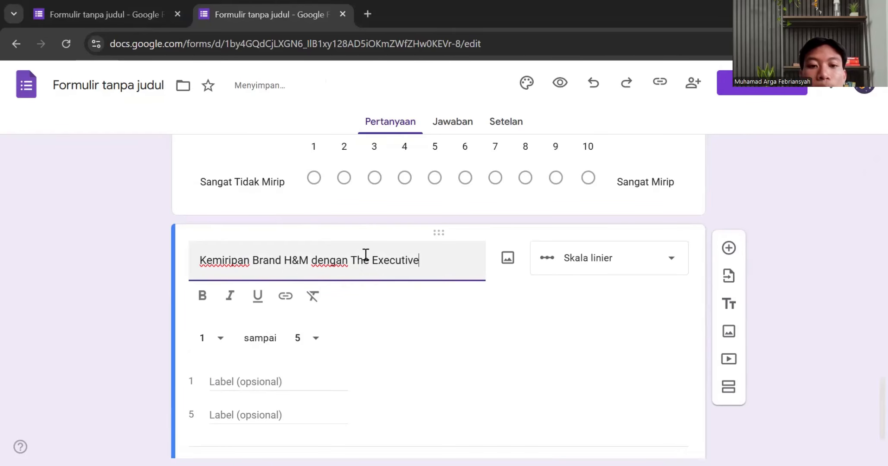
- Review the Dagadu purchase question and the H&M brand similarity scales created so far
scroll(363, 258, "up", 4)
scroll(332, 212, "down", 4)
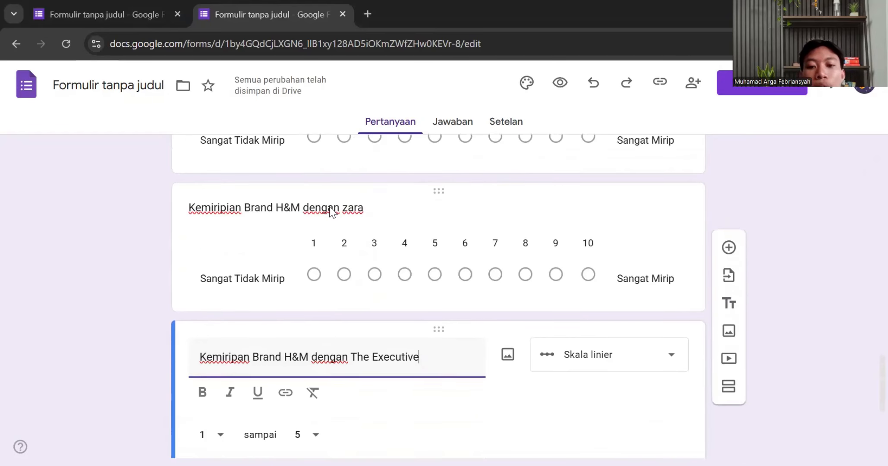
scroll(458, 269, "up", 11)
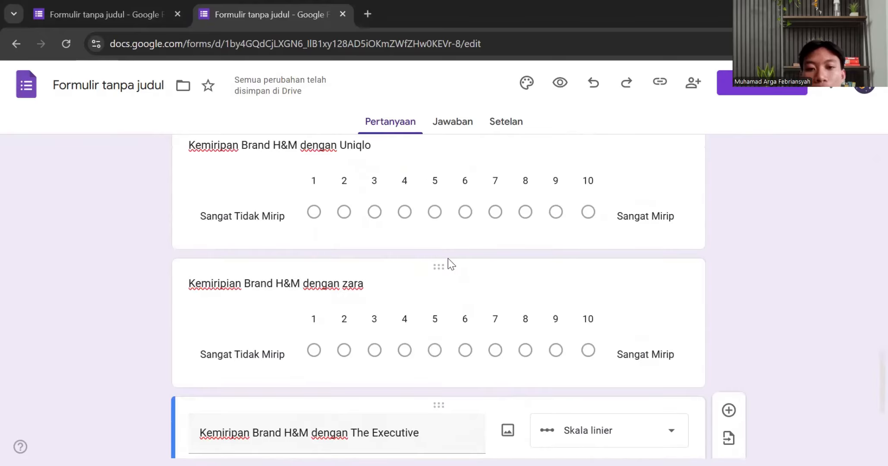
scroll(436, 233, "down", 5)
scroll(435, 233, "up", 3)
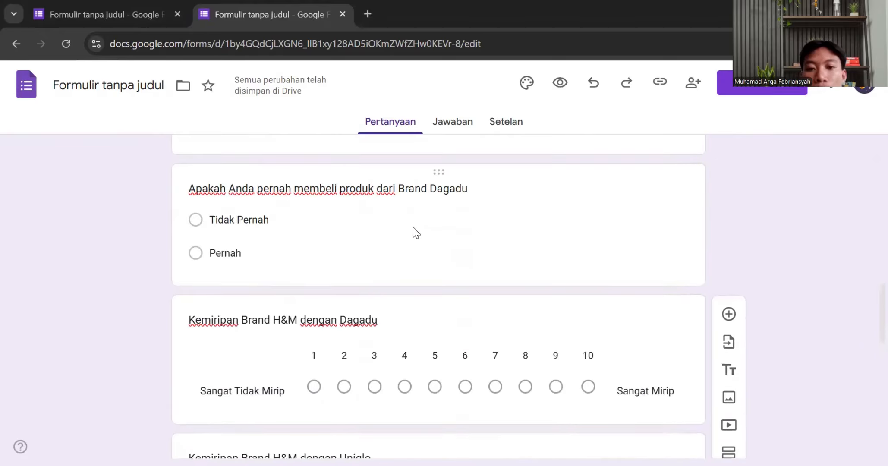
scroll(390, 201, "down", 7)
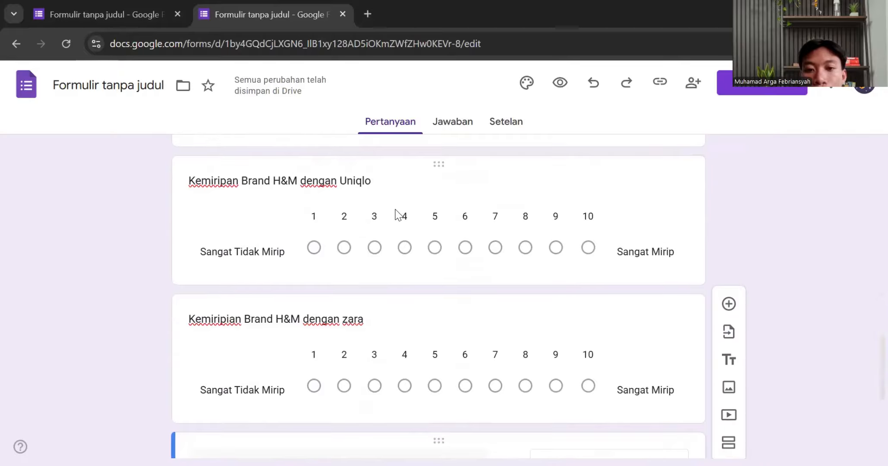
scroll(366, 209, "down", 3)
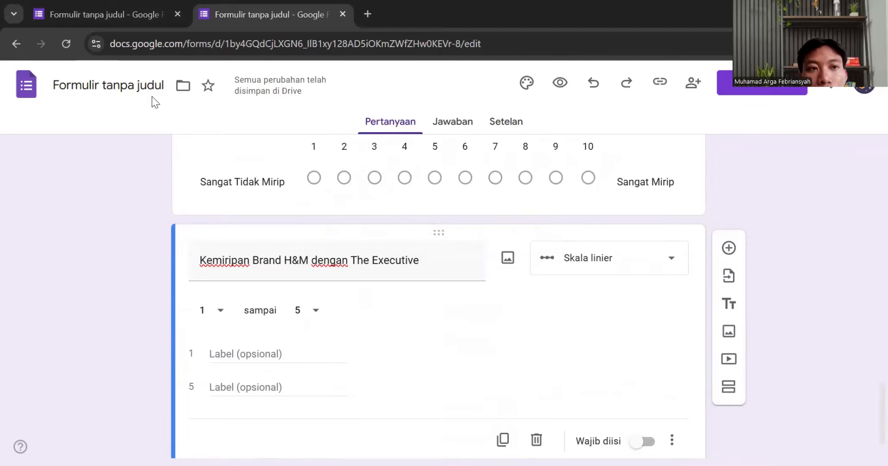
- Switch to the prepared Dagadu questionnaire and review its identity, brand awareness and purchase questions
left_click(133, 15)
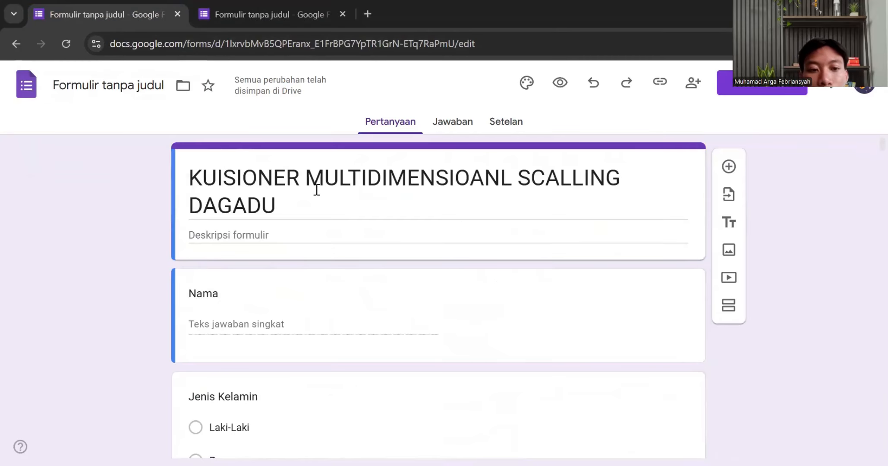
scroll(301, 226, "down", 5)
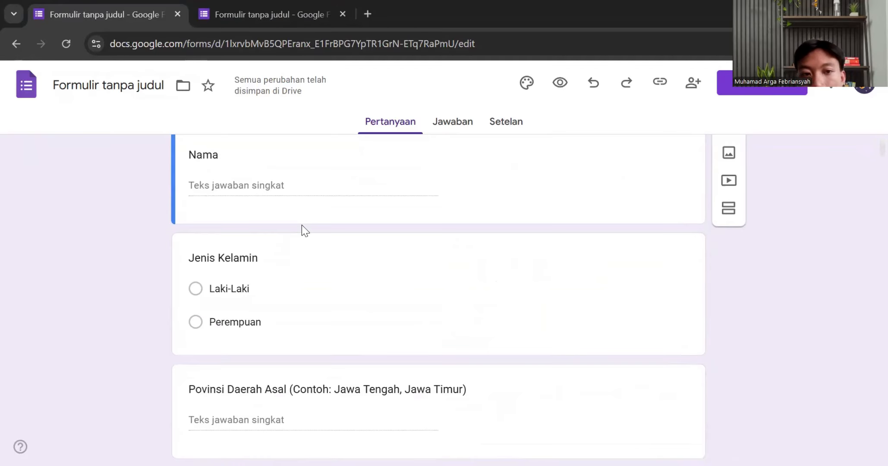
scroll(272, 247, "down", 2)
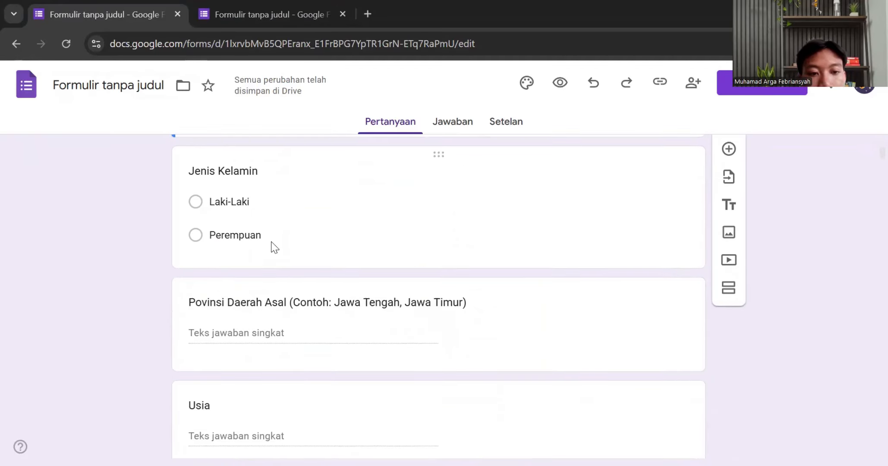
scroll(325, 267, "down", 2)
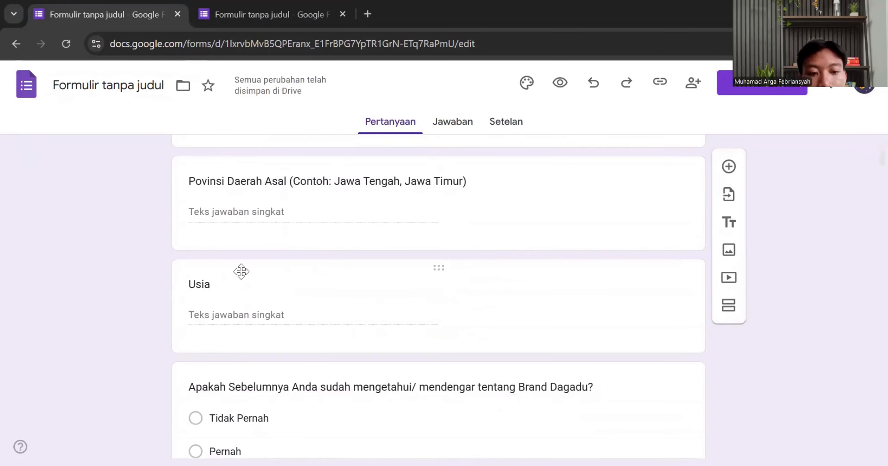
scroll(240, 270, "down", 3)
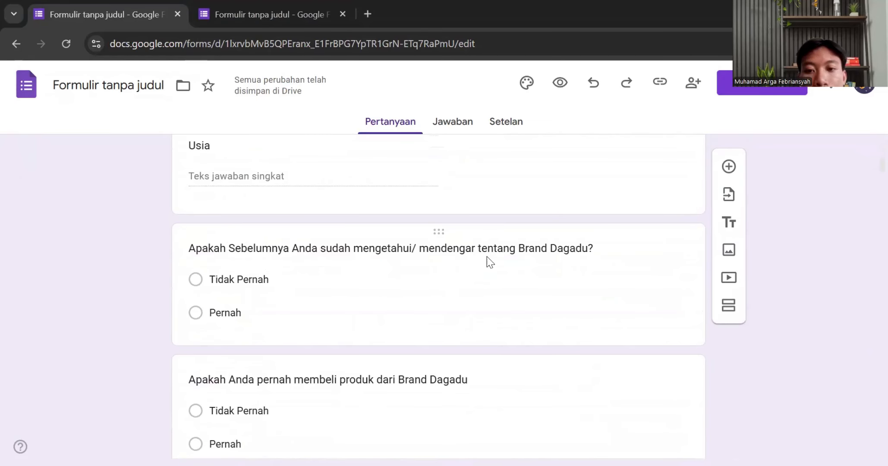
scroll(243, 266, "down", 2)
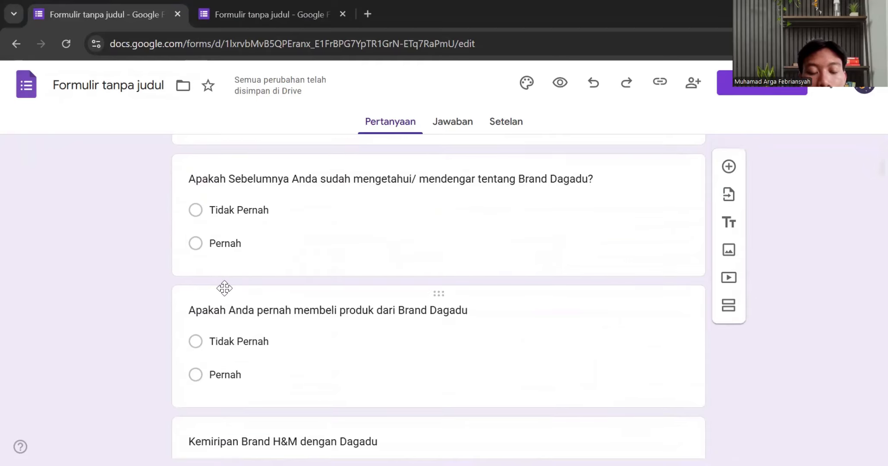
scroll(379, 302, "down", 2)
scroll(384, 298, "down", 3)
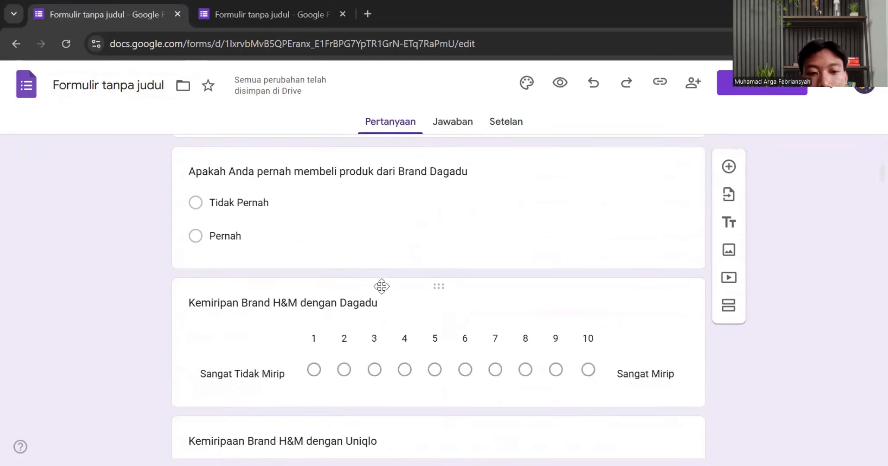
- Review the 1–10 brand similarity scales in the prepared questionnaire, from the H&M pairs through to the Erigo pairs
scroll(285, 229, "down", 2)
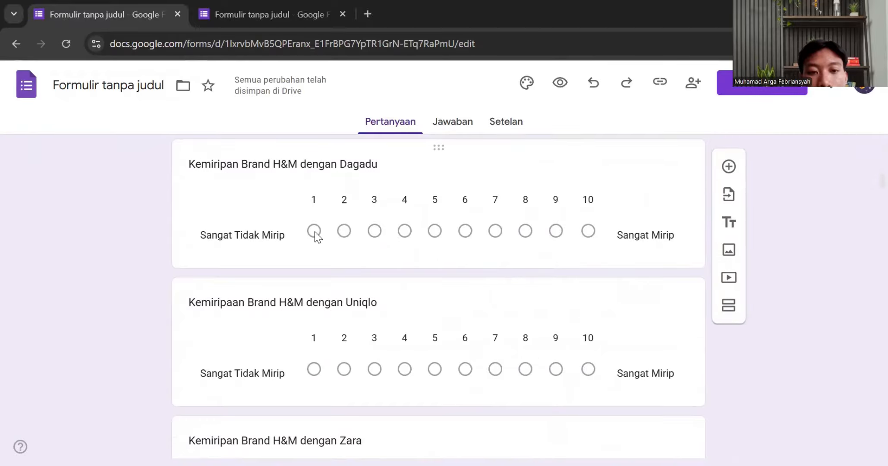
scroll(317, 224, "down", 3)
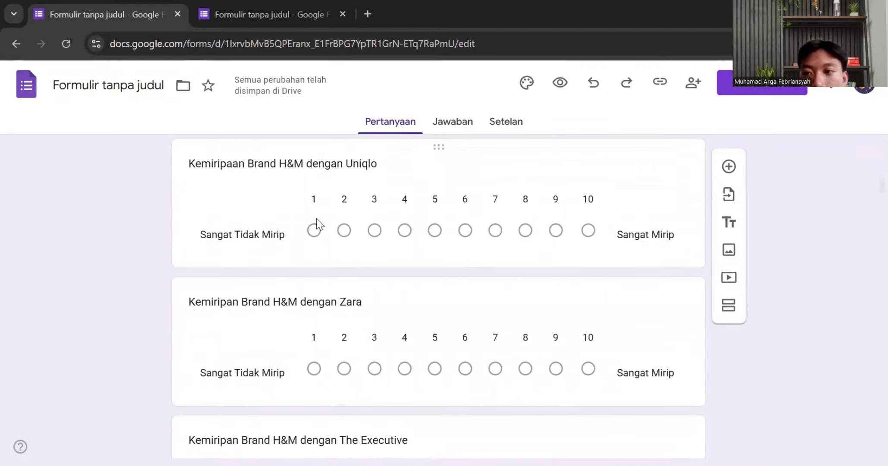
scroll(317, 225, "down", 10)
scroll(318, 233, "down", 11)
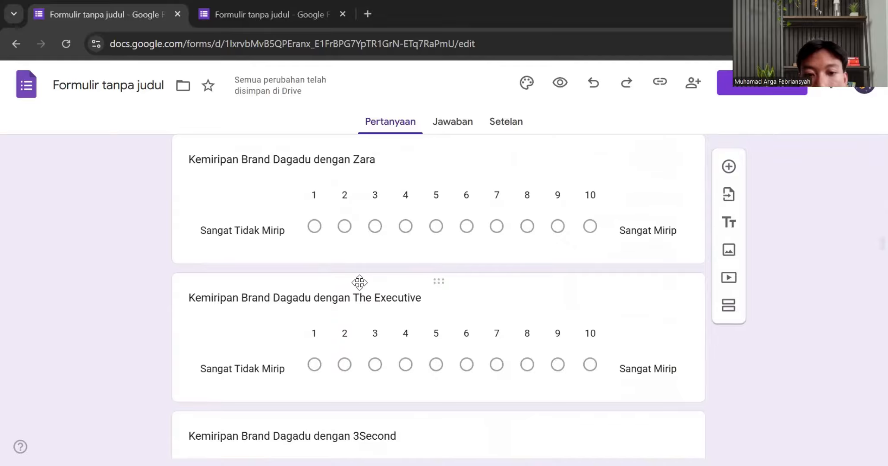
scroll(351, 283, "down", 12)
scroll(357, 281, "down", 12)
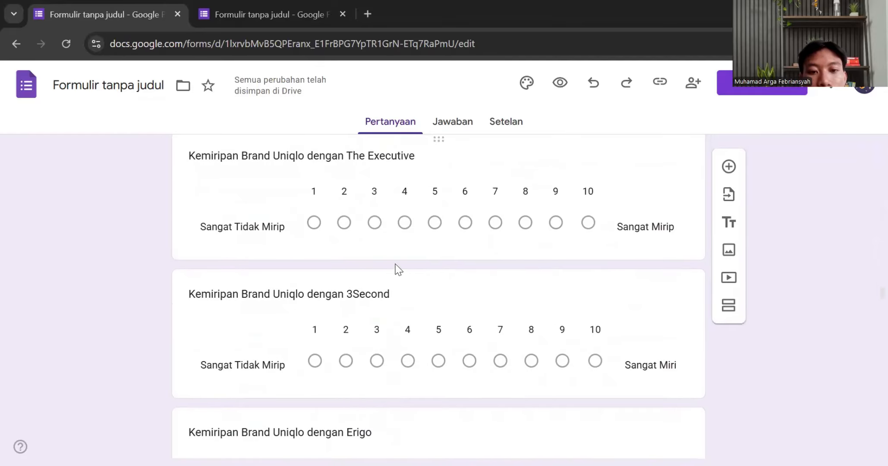
scroll(401, 277, "down", 20)
scroll(404, 281, "down", 20)
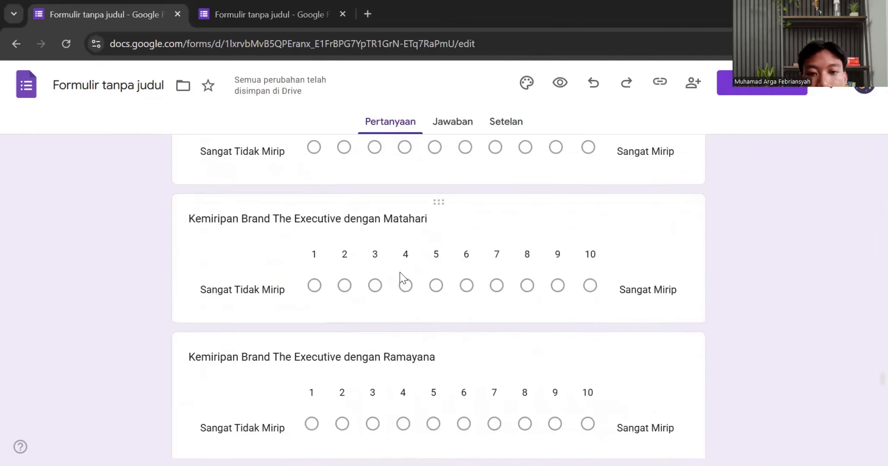
scroll(400, 259, "up", 15)
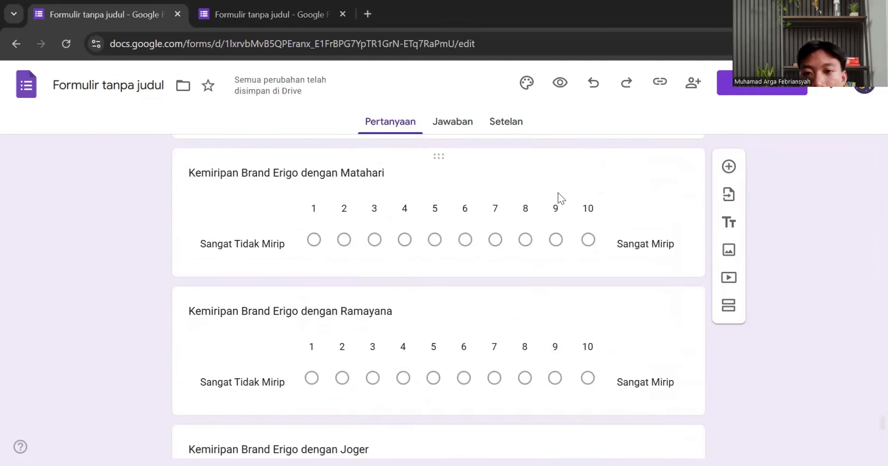
- Publish the prepared questionnaire to anyone who has the link
left_click(729, 89)
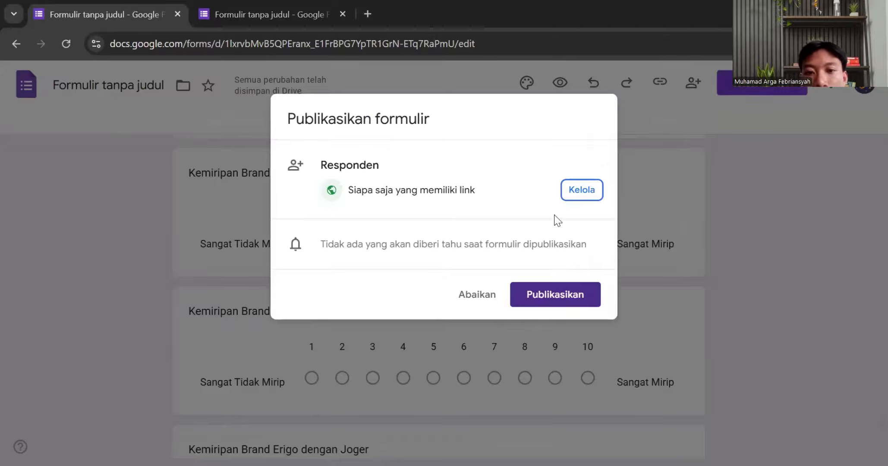
left_click(553, 302)
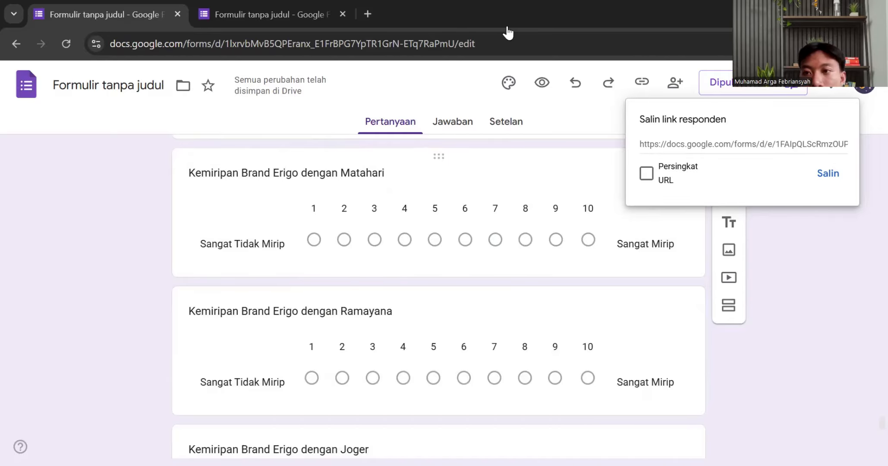
- Switch to the Multidimensional Scaling Dagadu responses workbook in Excel and hide columns B to F with the respondent profile answers
key("alt+Tab")
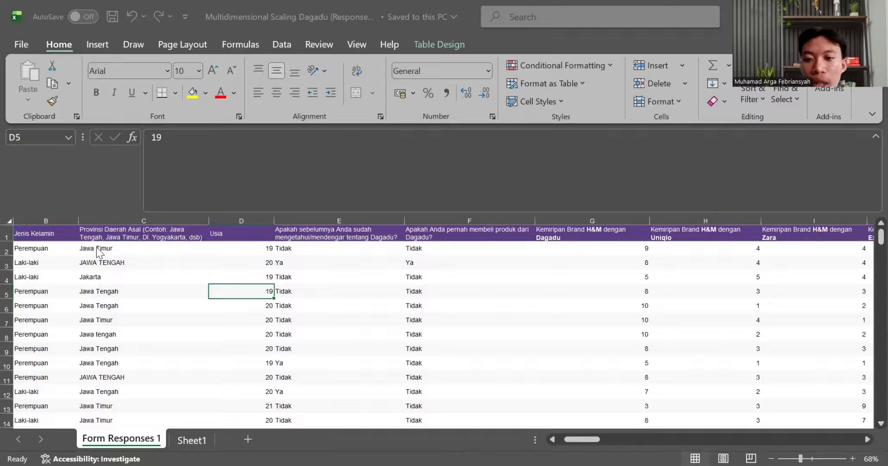
left_click(48, 219)
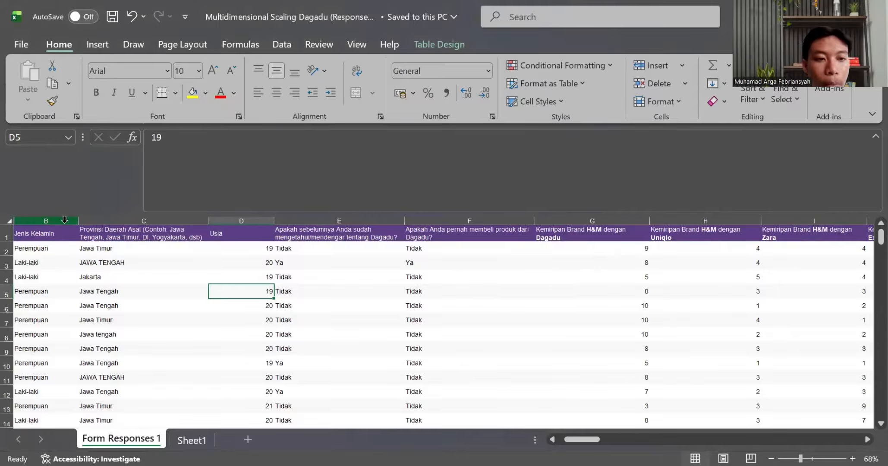
left_click_drag(54, 221, 437, 217)
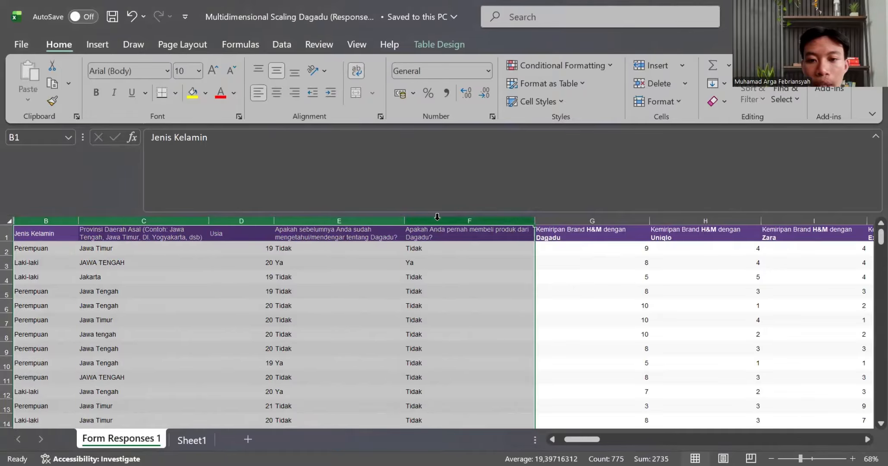
right_click(444, 233)
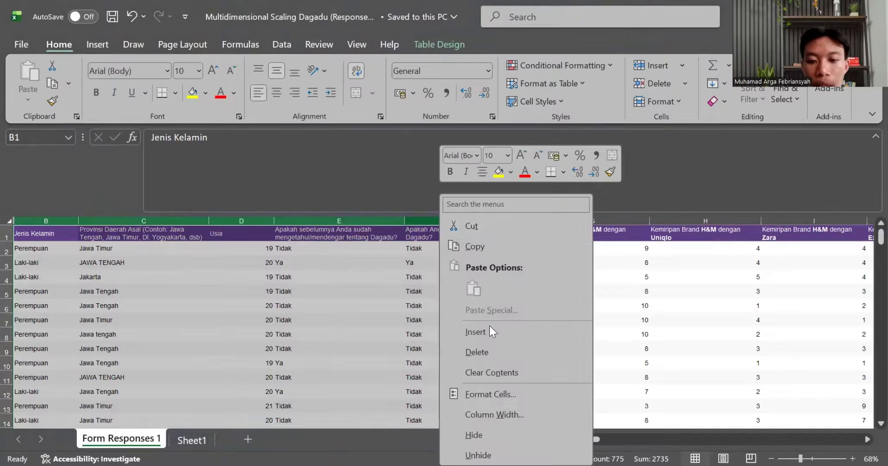
left_click(474, 434)
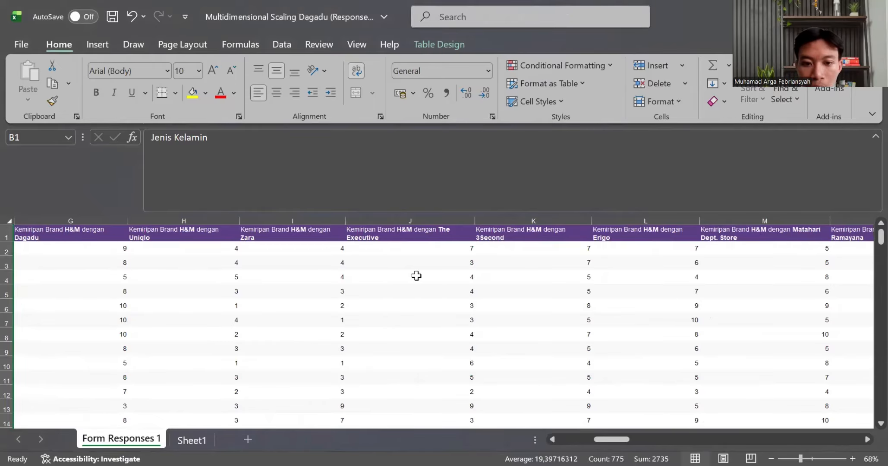
- Calculate the average of all H&M and Dagadu similarity scores in cell G157 with the AVERAGE function
scroll(414, 275, "down", 18)
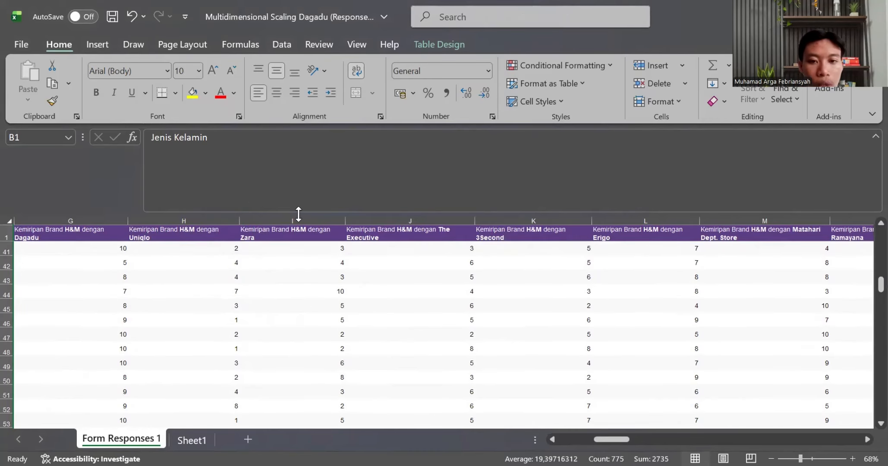
scroll(294, 280, "down", 20)
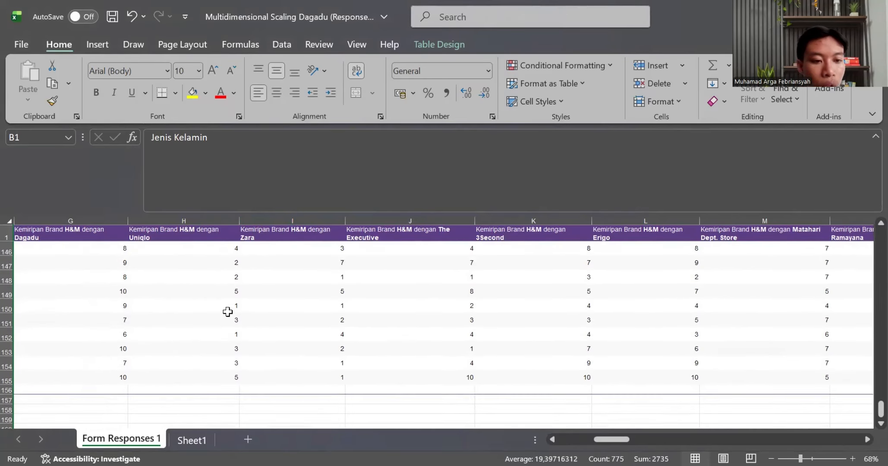
scroll(201, 309, "up", 4)
left_click(120, 314)
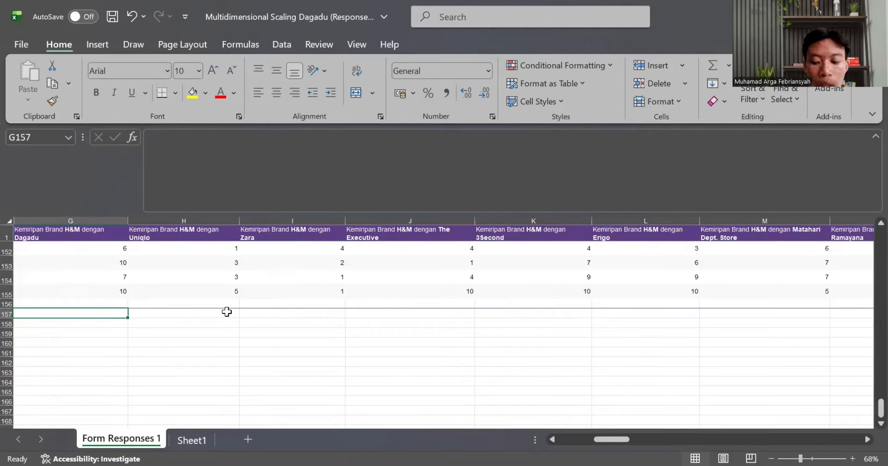
type("=")
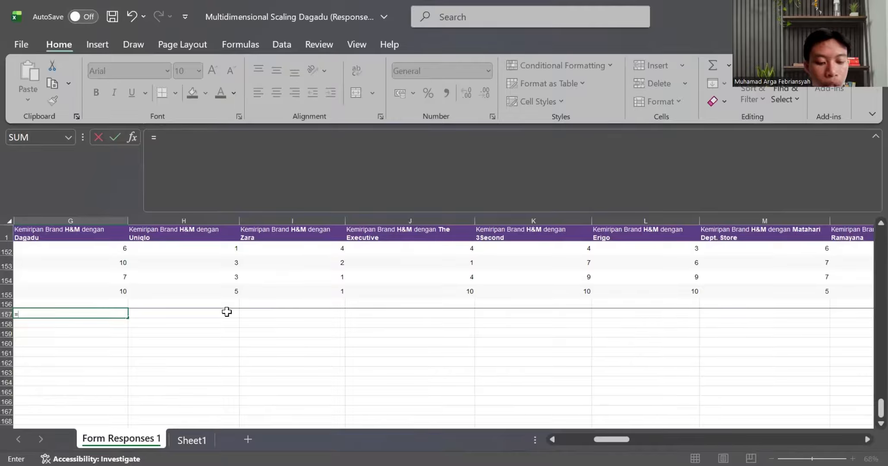
type("A")
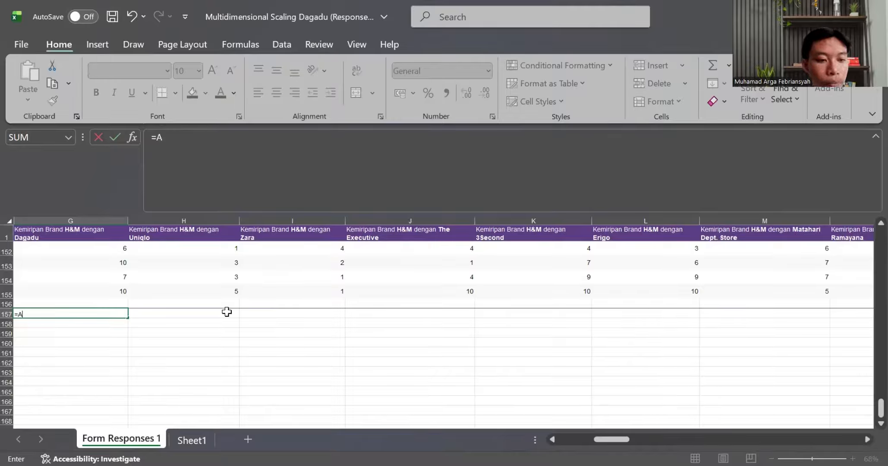
type("ver")
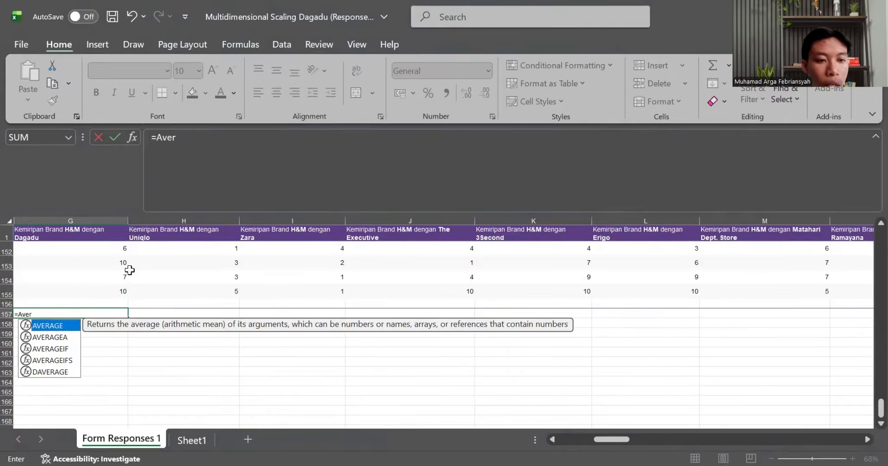
key("Tab")
scroll(130, 270, "up", 20)
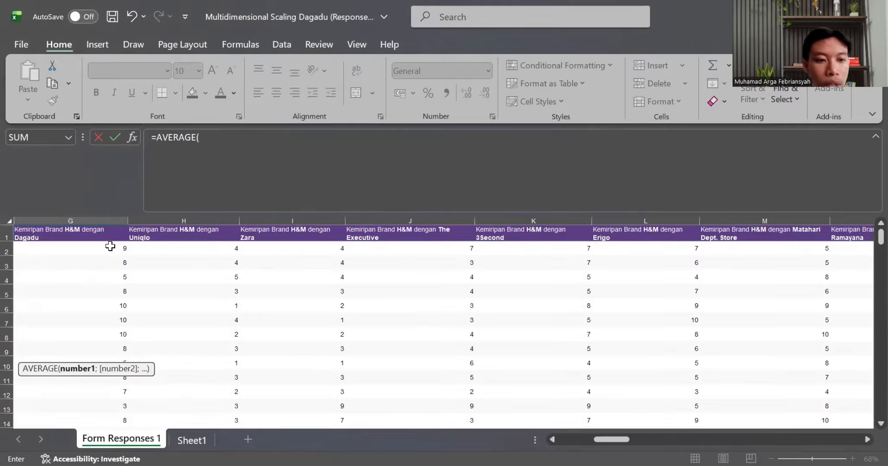
left_click(110, 246)
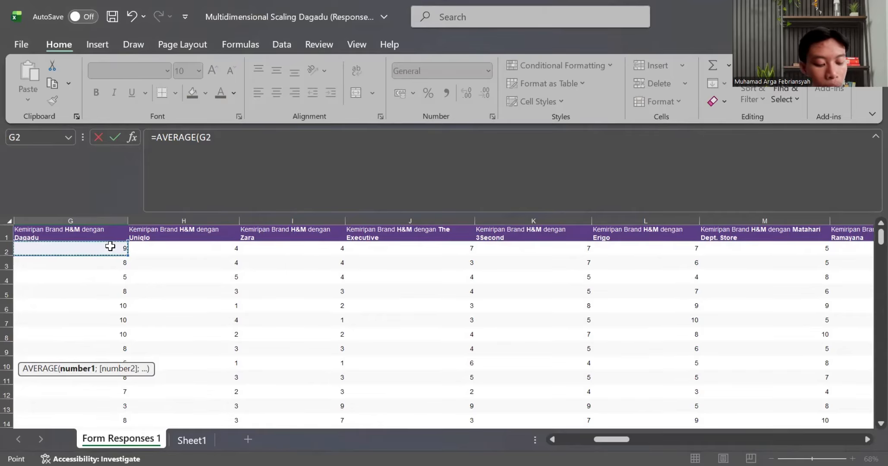
key("ctrl+shift+Down")
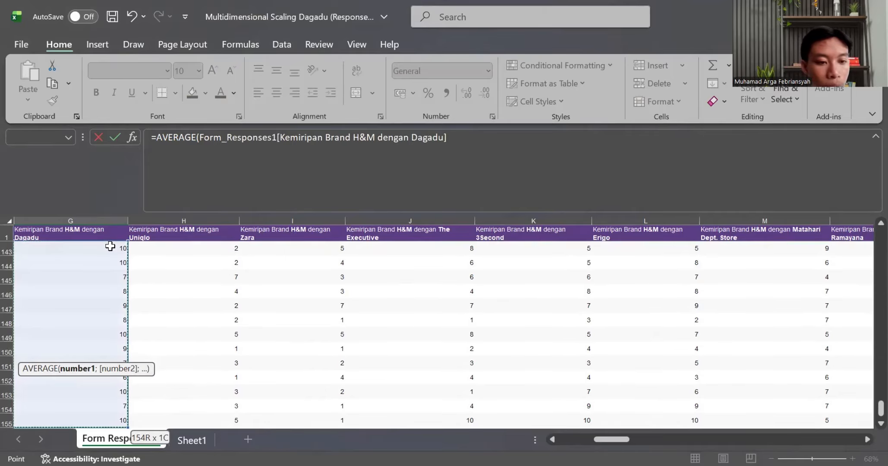
scroll(123, 253, "down", 6)
scroll(127, 273, "up", 4)
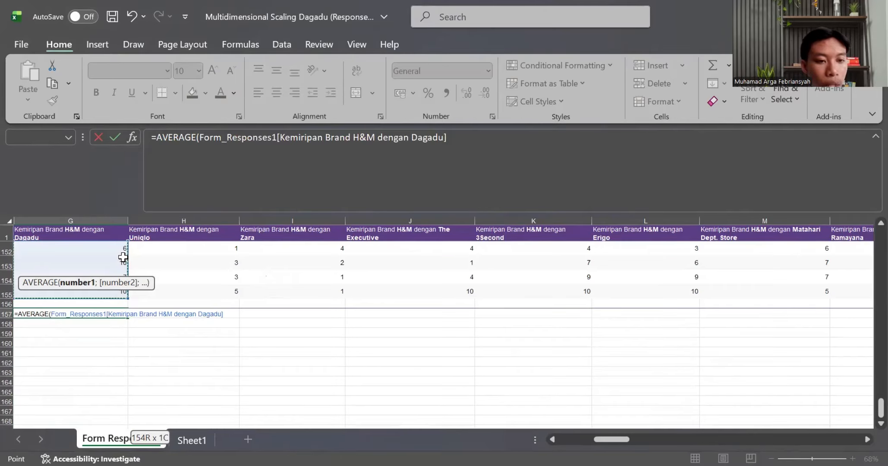
key("Return")
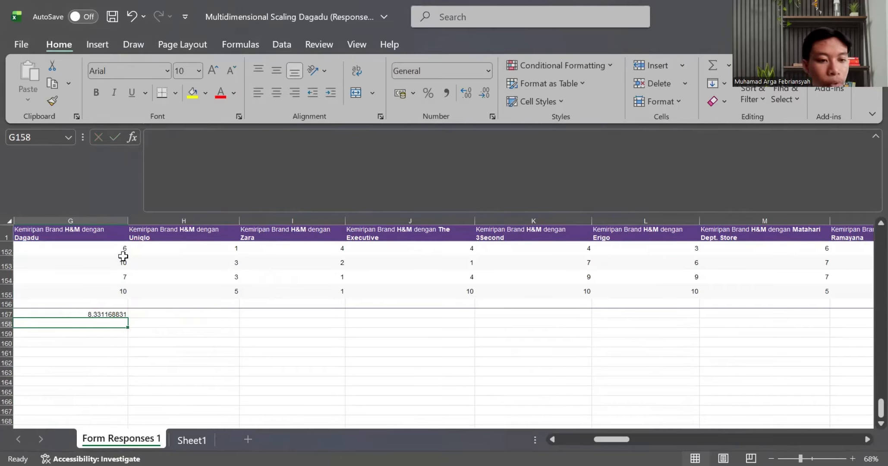
- Fill the average formula from G157 across row 157 to column AY for every brand pair, and check the filled row
left_click(111, 313)
scroll(229, 282, "up", 1)
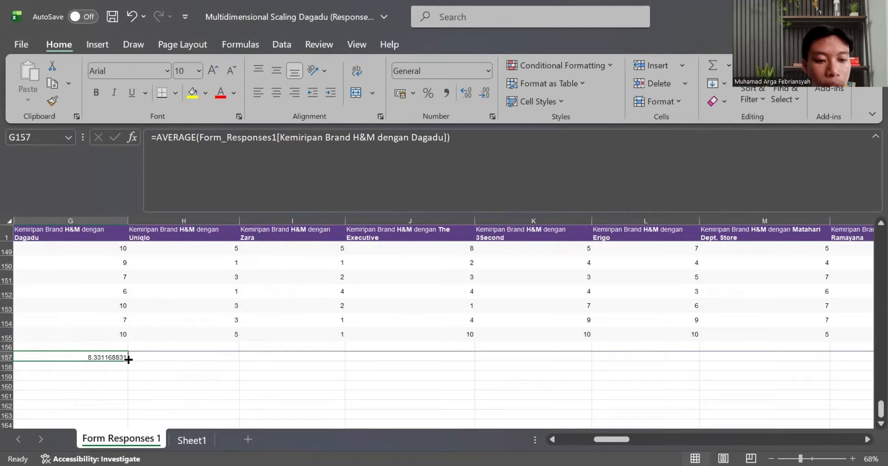
left_click_drag(128, 360, 770, 363)
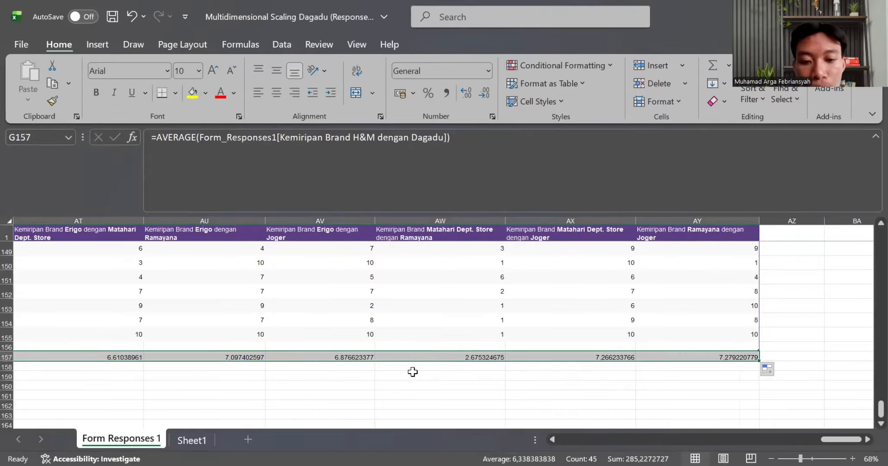
left_click(386, 376)
scroll(371, 353, "left", 5)
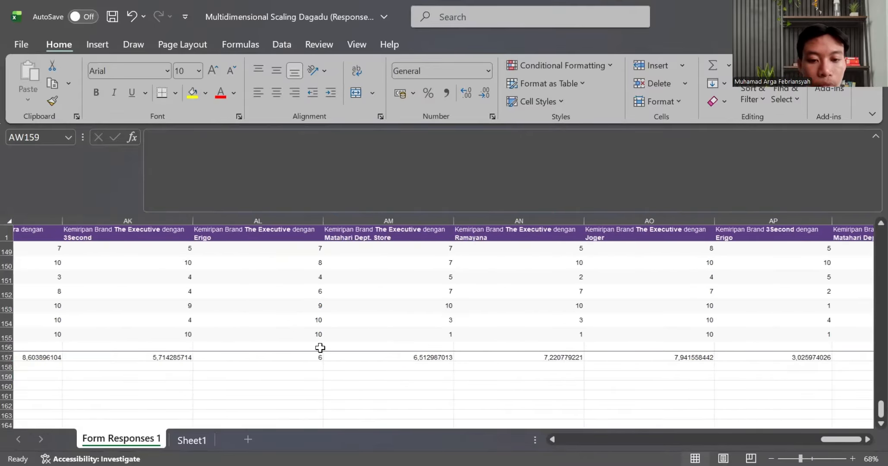
scroll(307, 353, "left", 10)
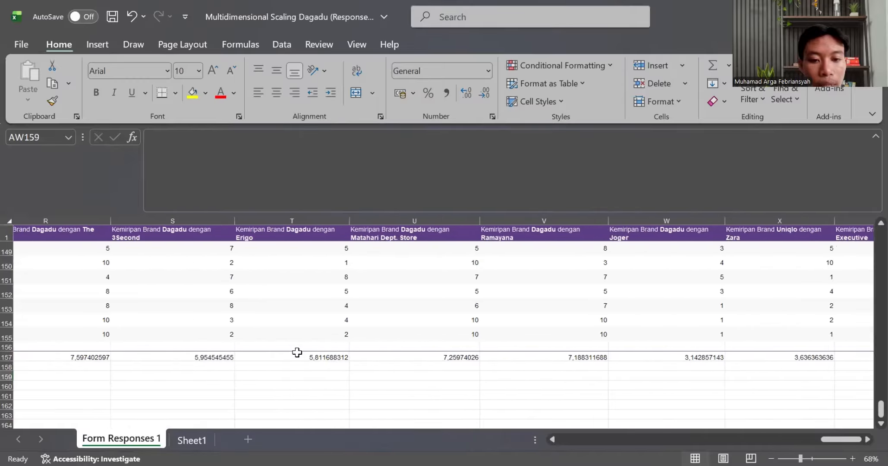
- Go to the brand matrix on Sheet1 and enter 0,000 in cell C3 for H&M against itself
scroll(293, 347, "left", 7)
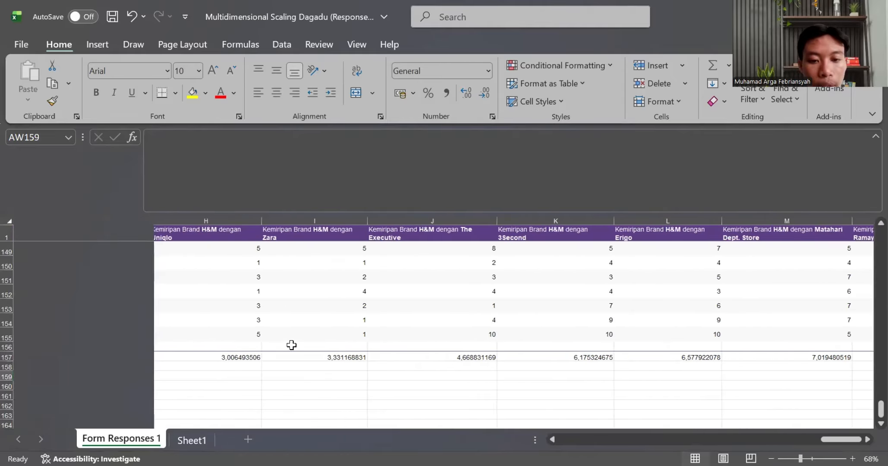
scroll(223, 386, "up", 2)
scroll(226, 397, "down", 20)
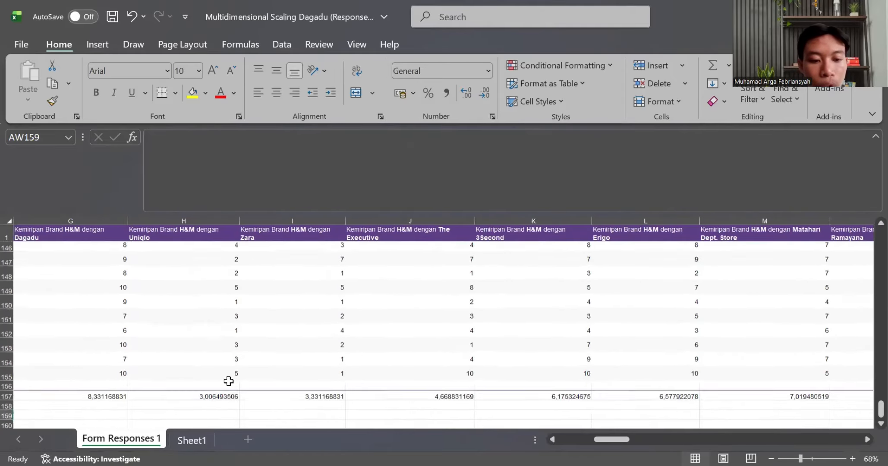
left_click(194, 440)
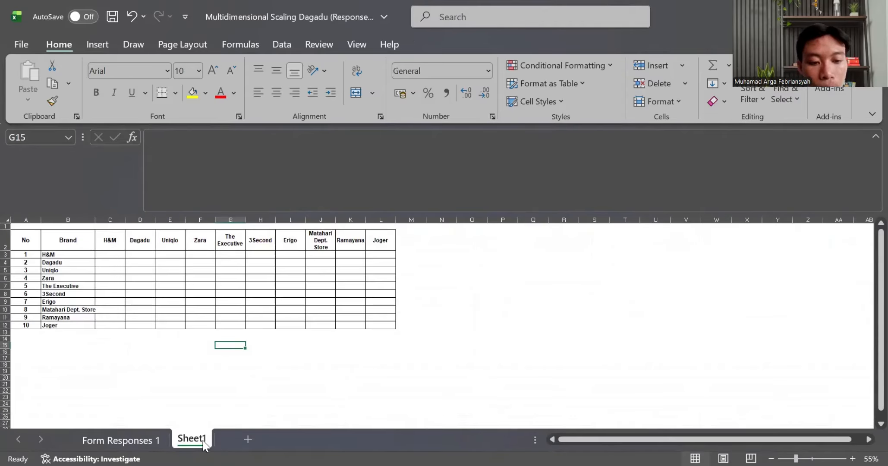
left_click(97, 254)
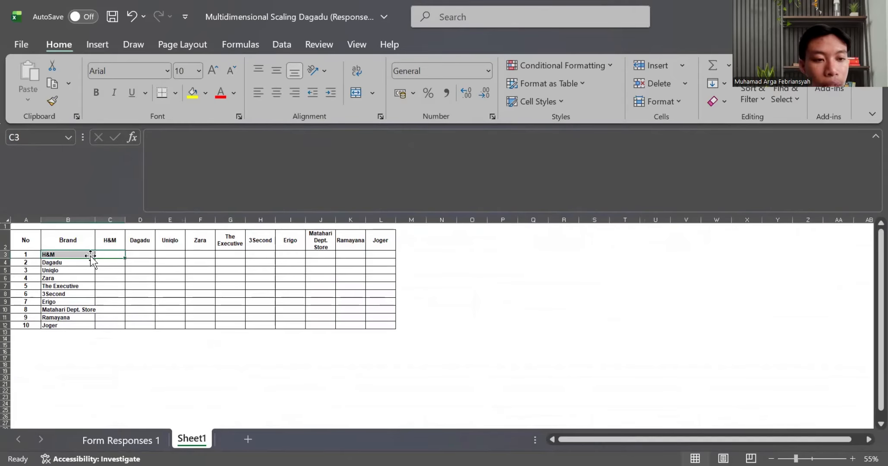
scroll(90, 255, "up", 4)
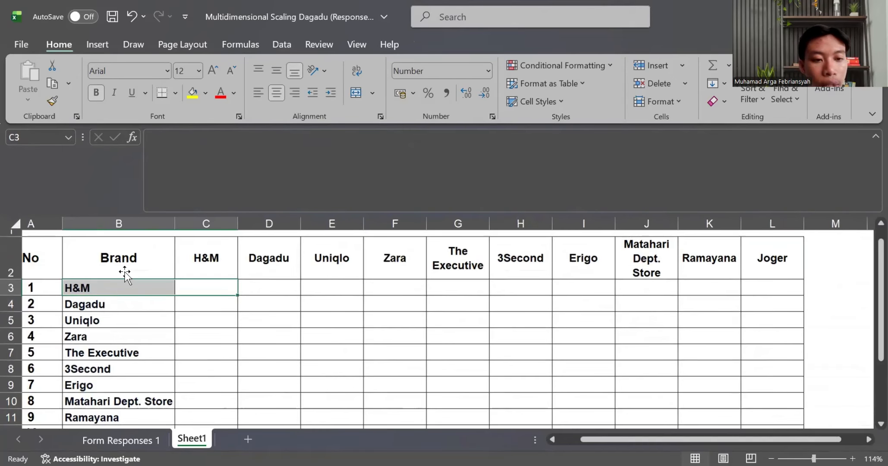
scroll(124, 275, "down", 1)
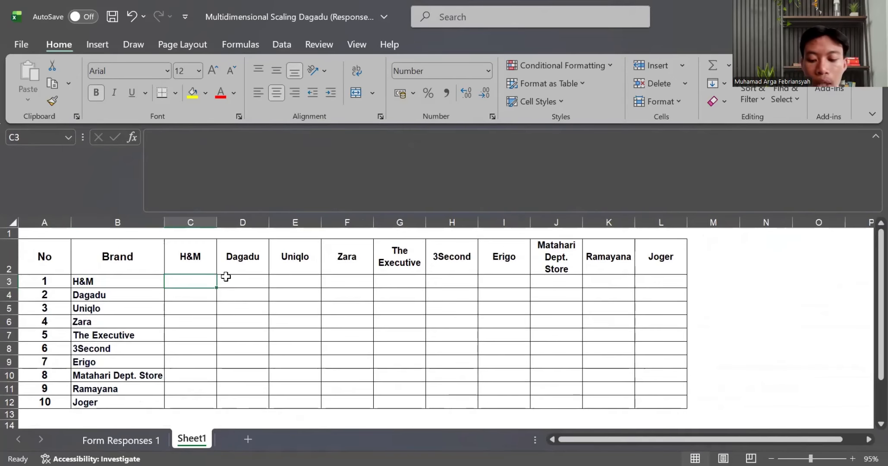
type("0,000")
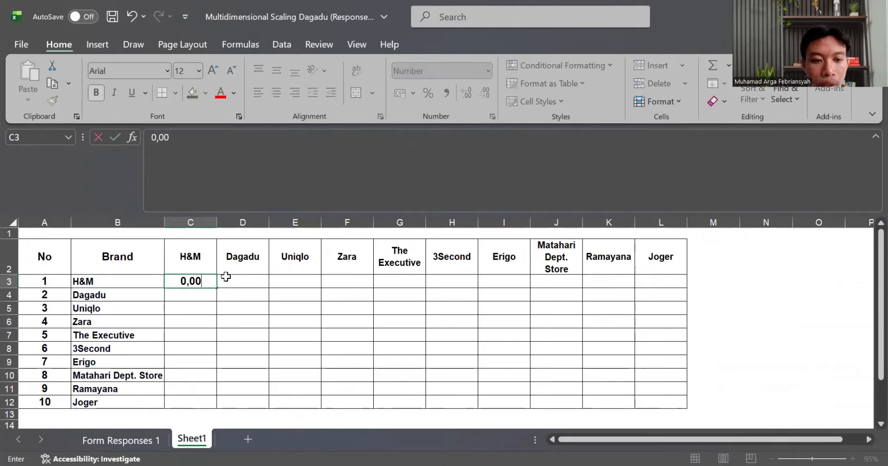
left_click(252, 303)
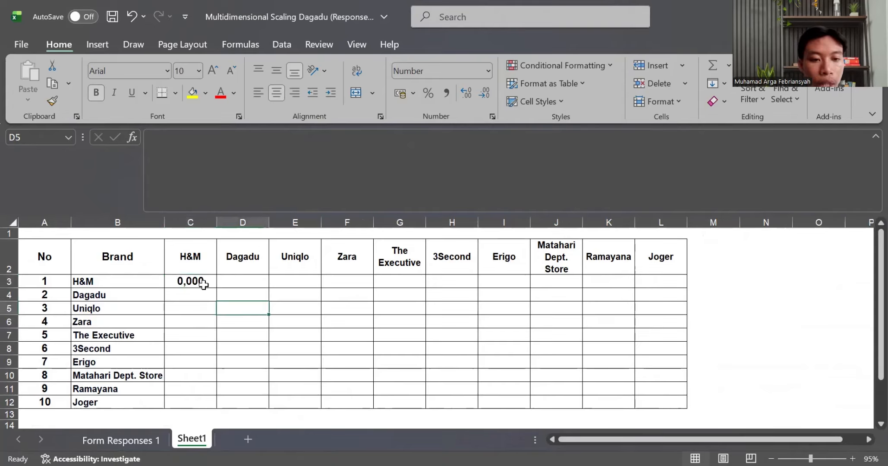
- Copy the 0,000 from C3 into every remaining diagonal cell of the brand matrix, from D4 down to L12
left_click(203, 283)
key("ctrl+c")
left_click(235, 294)
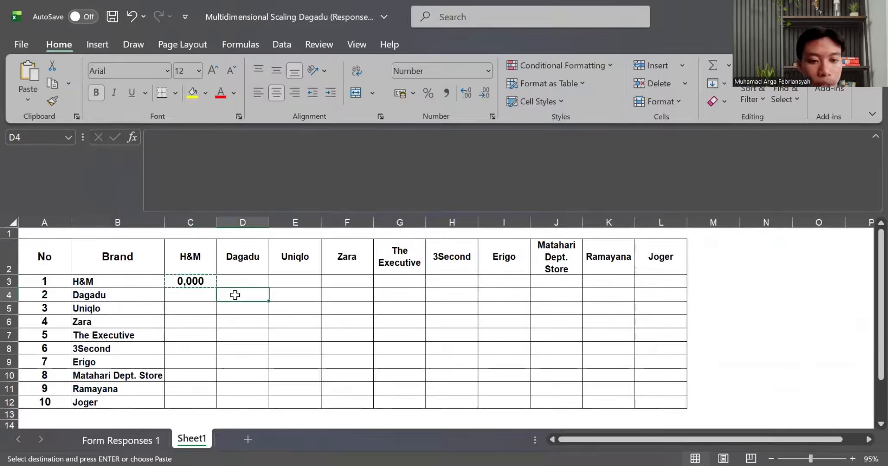
key("ctrl+v")
left_click(304, 309)
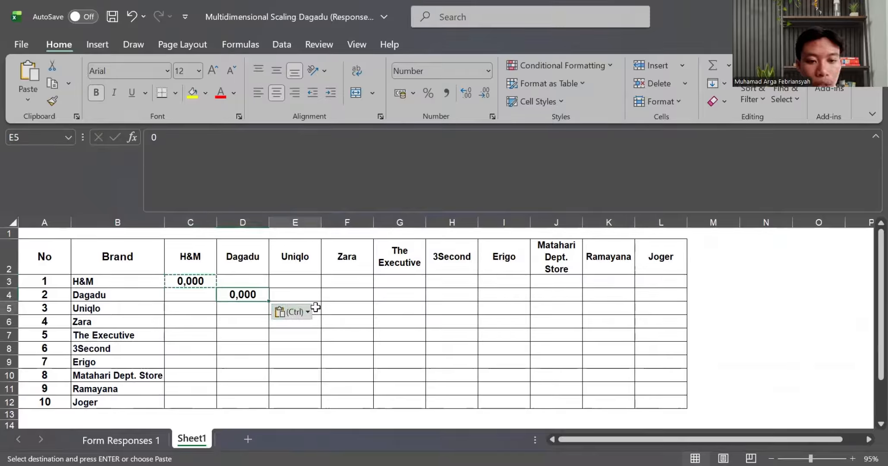
key("ctrl+v")
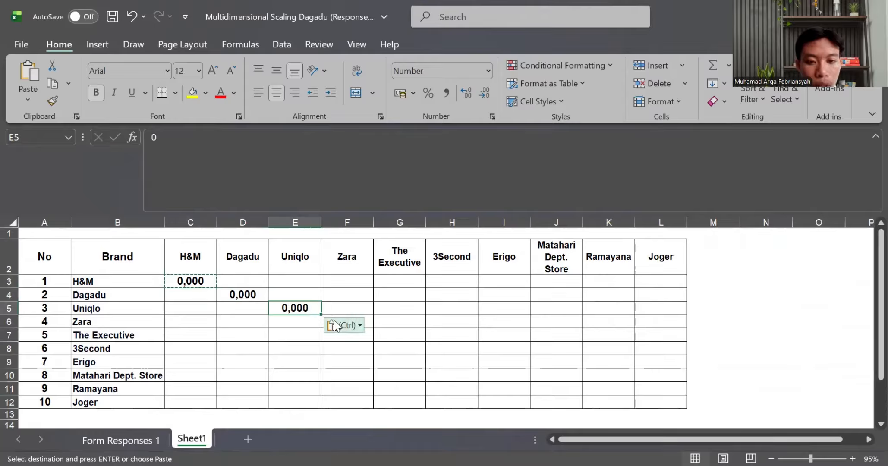
left_click(368, 320)
key("ctrl+v")
left_click(421, 340)
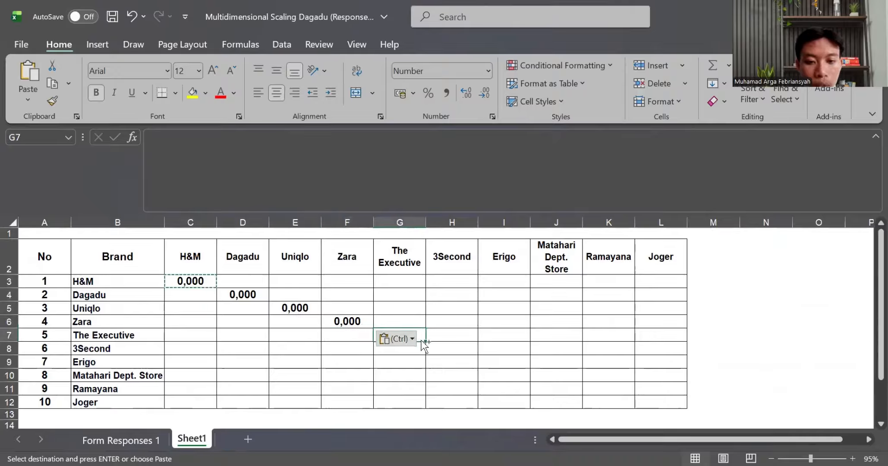
key("ctrl+v")
left_click(474, 344)
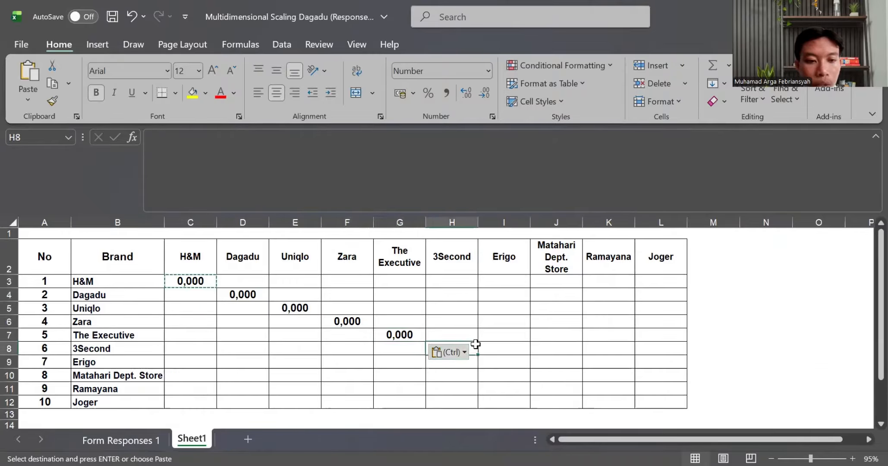
key("ctrl+v")
left_click(533, 363)
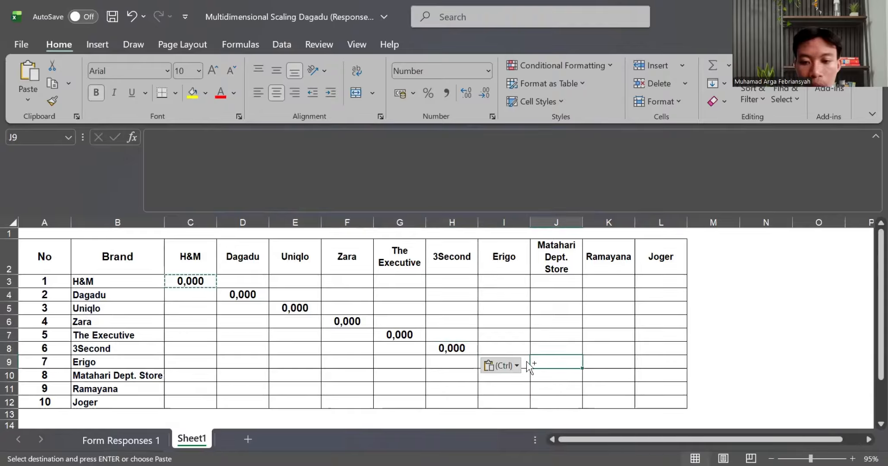
left_click(526, 362)
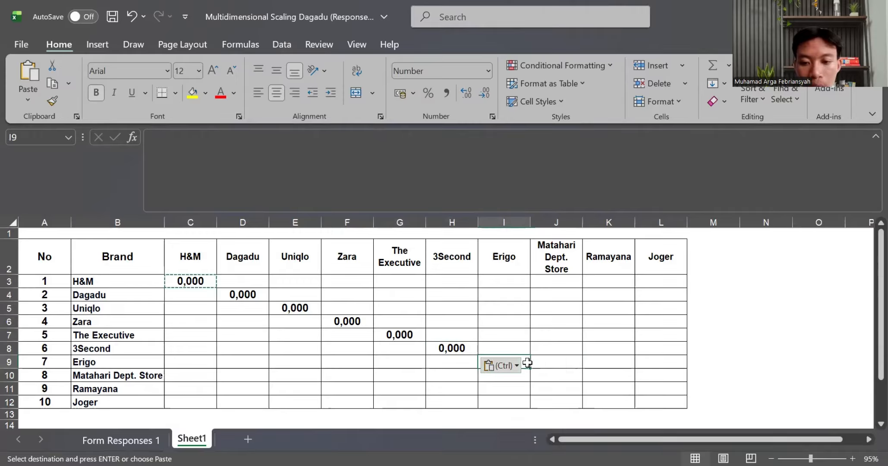
key("ctrl+v")
left_click(577, 375)
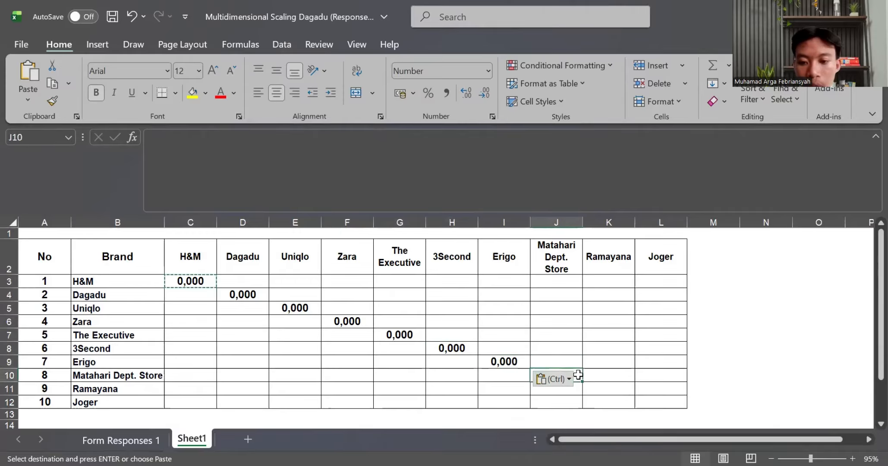
key("ctrl+v")
left_click(616, 389)
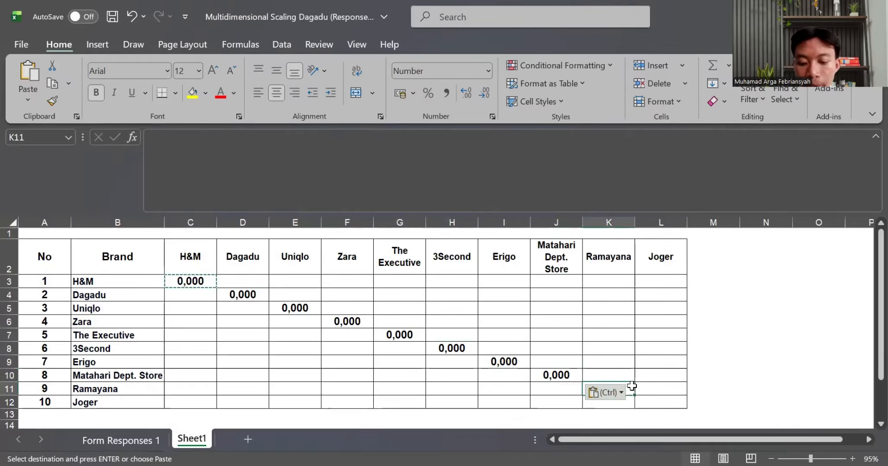
key("ctrl+v")
left_click(675, 402)
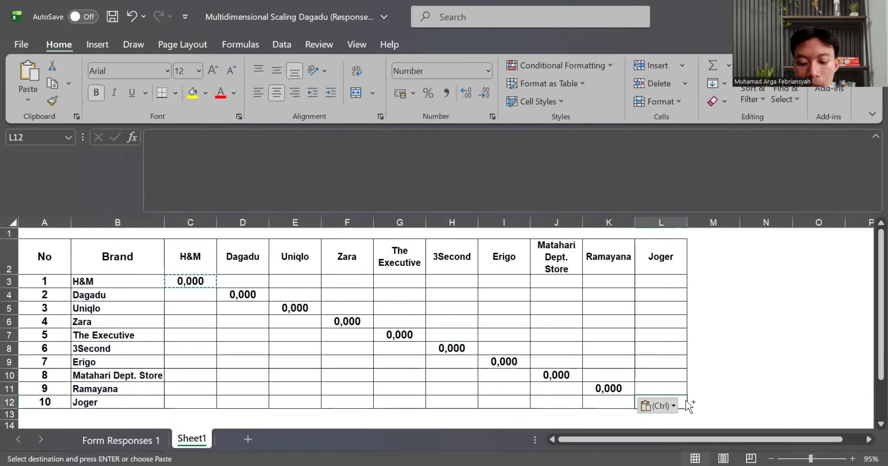
key("ctrl+v")
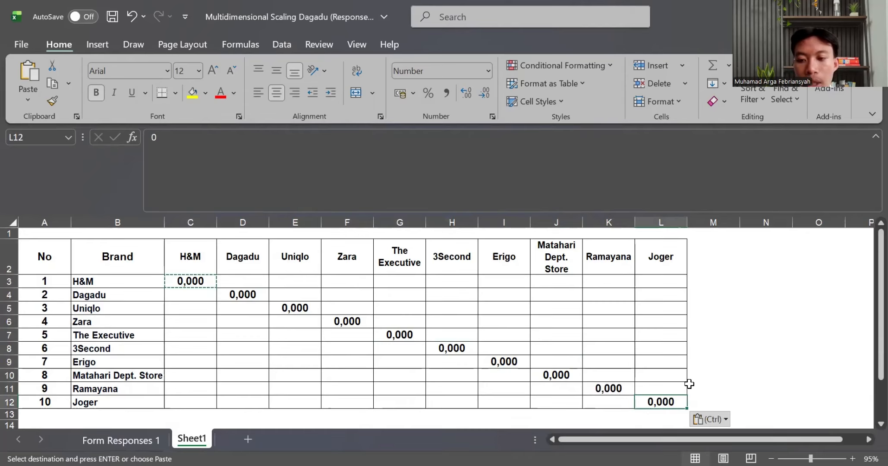
- Copy the averages for all H&M brand pairs, cells G157 to O157, from the Form Responses 1 sheet
left_click(294, 280)
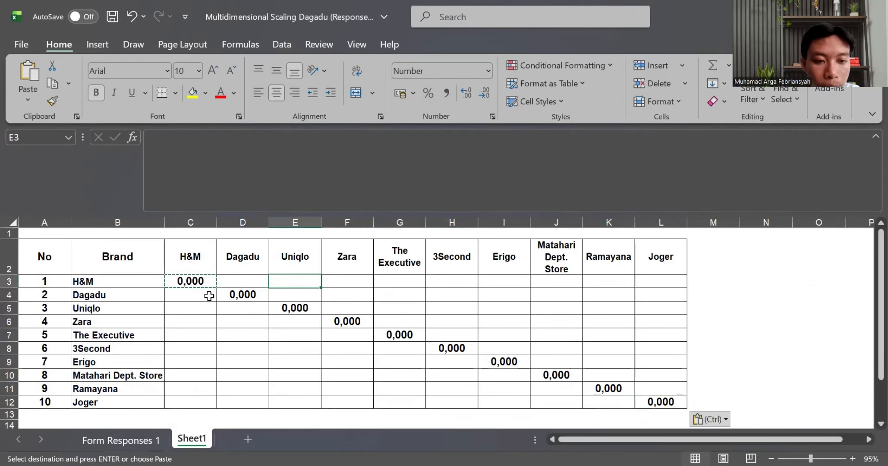
left_click(237, 293)
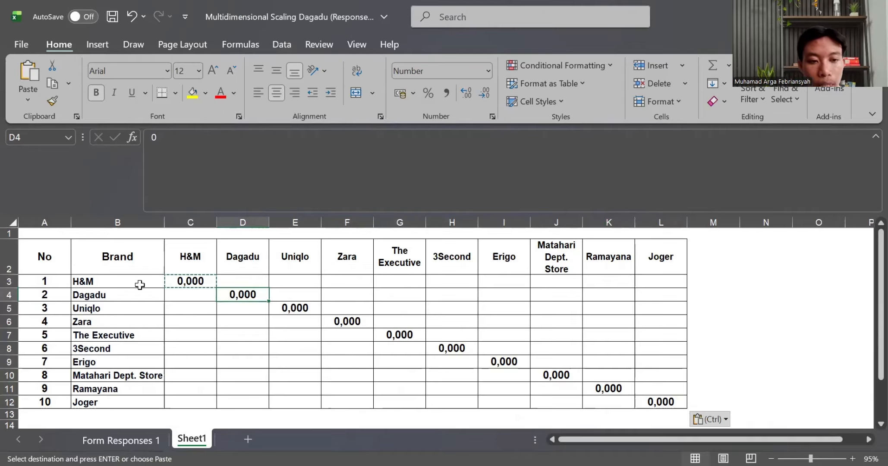
left_click(131, 436)
scroll(171, 363, "left", 1)
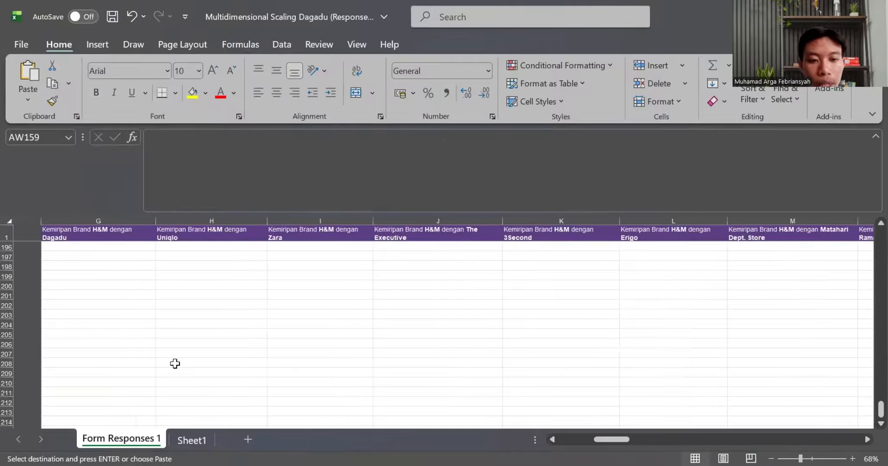
left_click(196, 336)
scroll(197, 336, "up", 10)
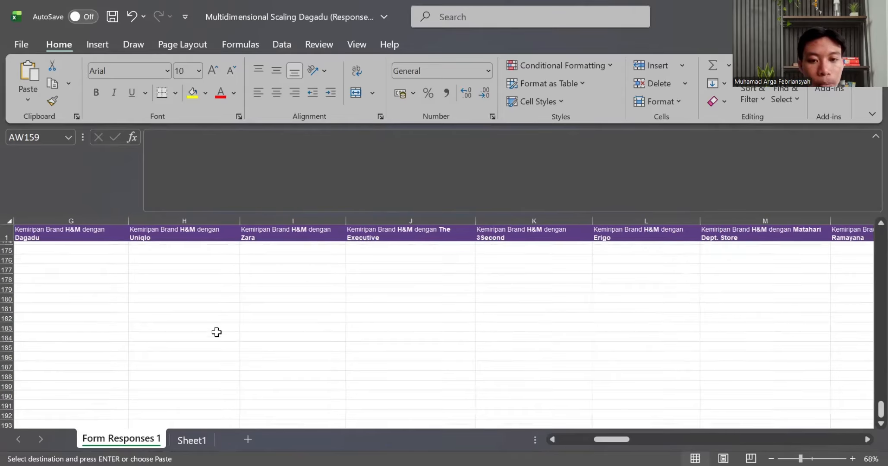
scroll(217, 331, "up", 7)
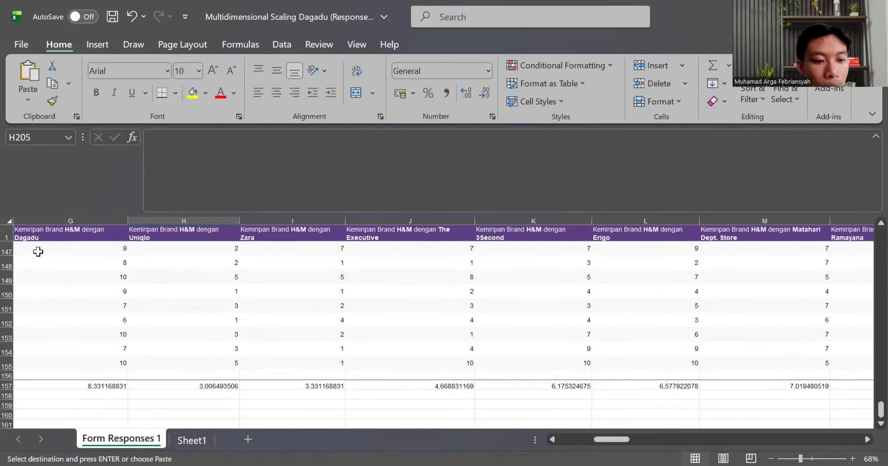
left_click_drag(89, 383, 164, 383)
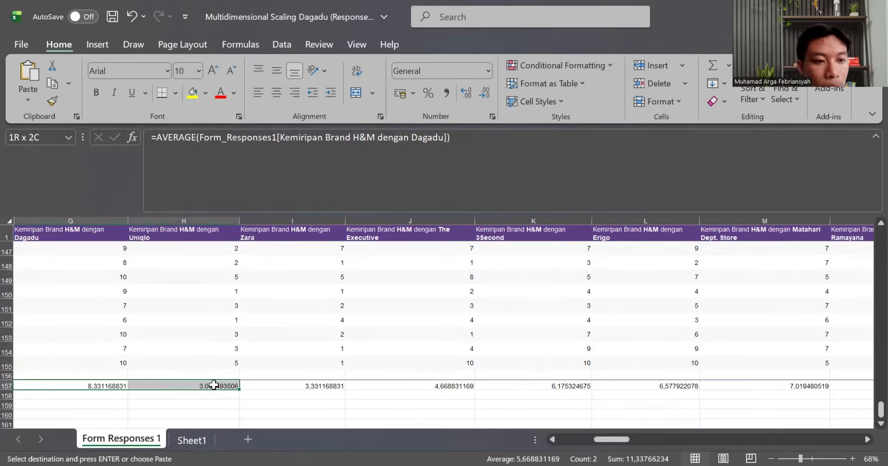
left_click_drag(214, 385, 869, 379)
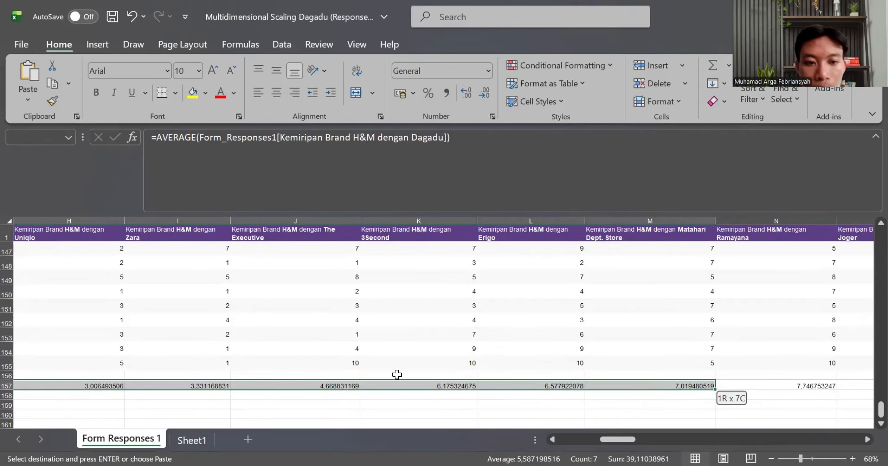
left_click_drag(366, 388, 369, 389)
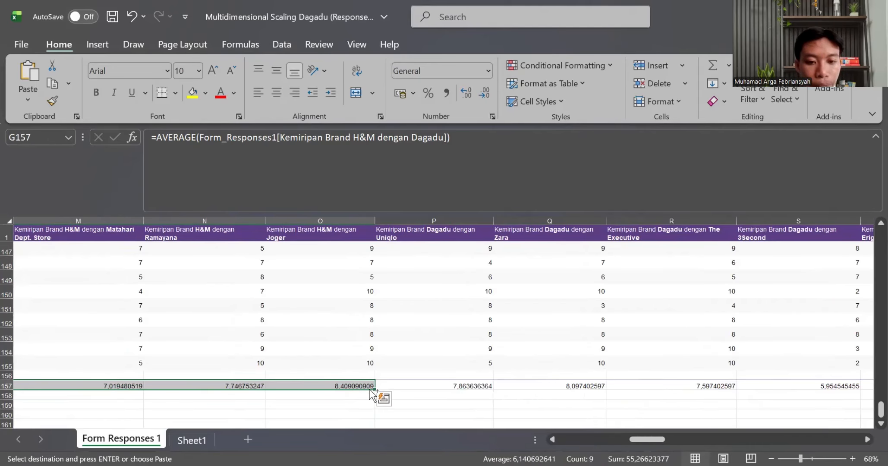
- Paste the copied H&M averages as values only into the H&M row of Sheet1, starting at D3
left_click(189, 440)
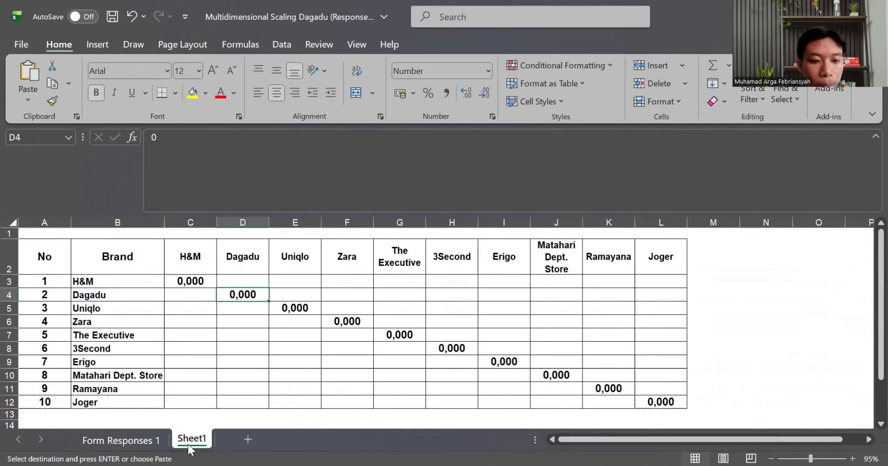
left_click(243, 279)
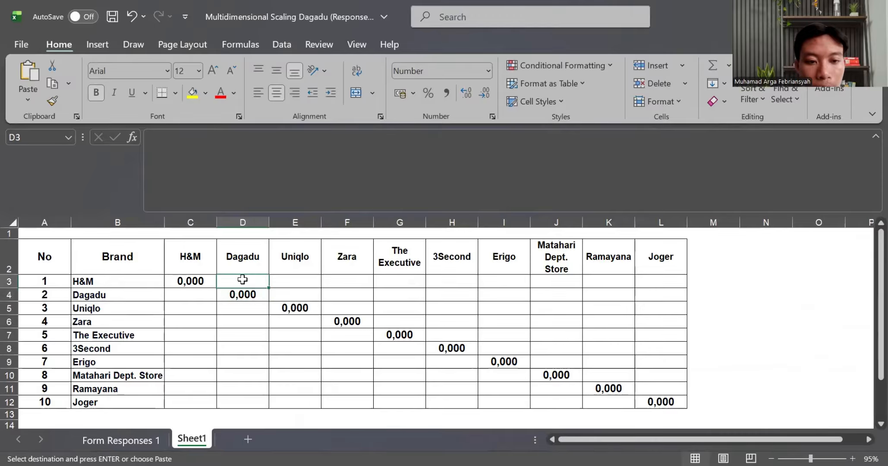
right_click(243, 285)
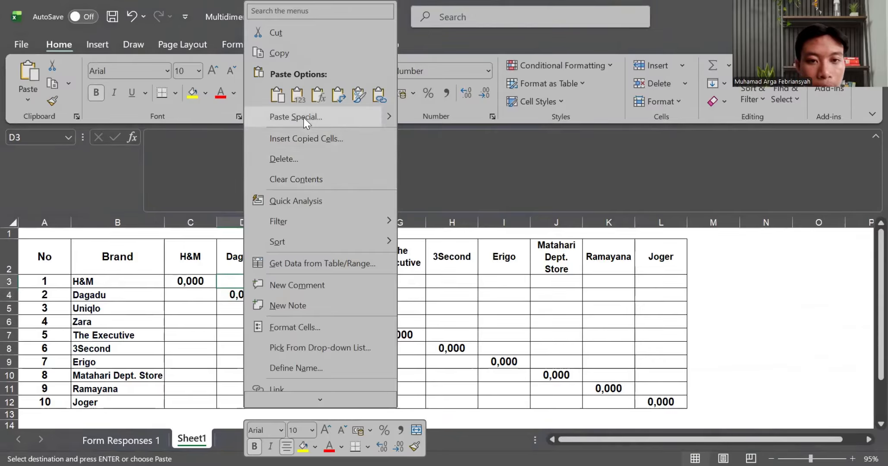
left_click(304, 117)
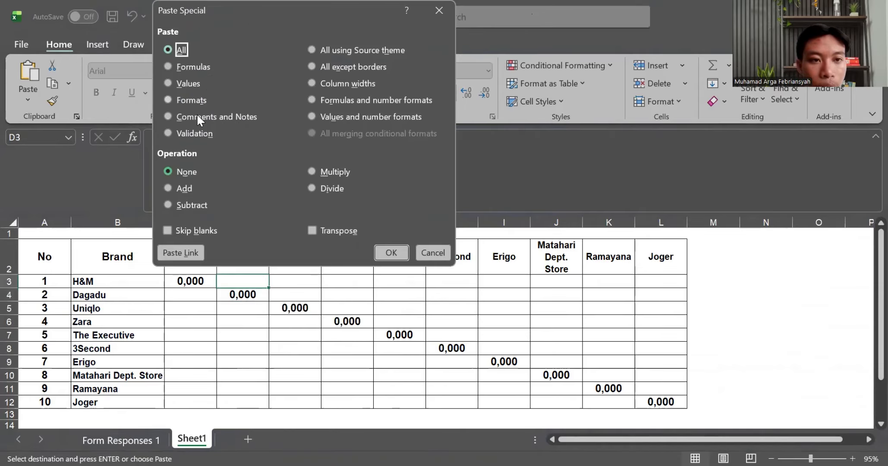
key("v")
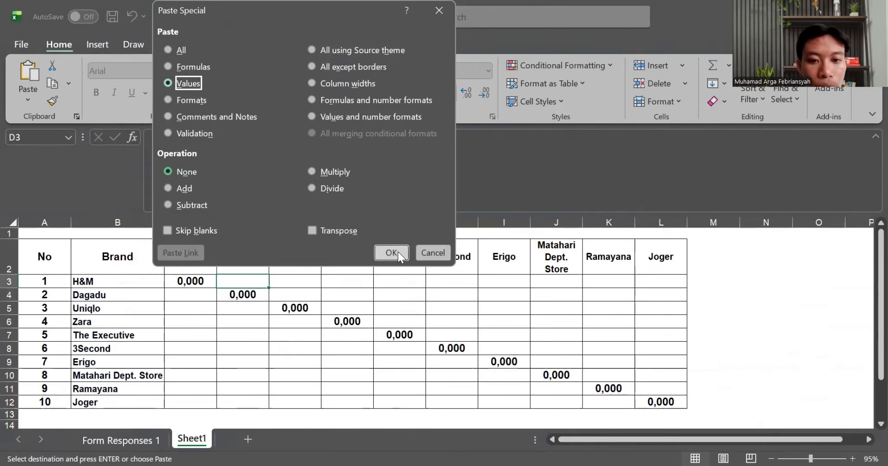
left_click(397, 252)
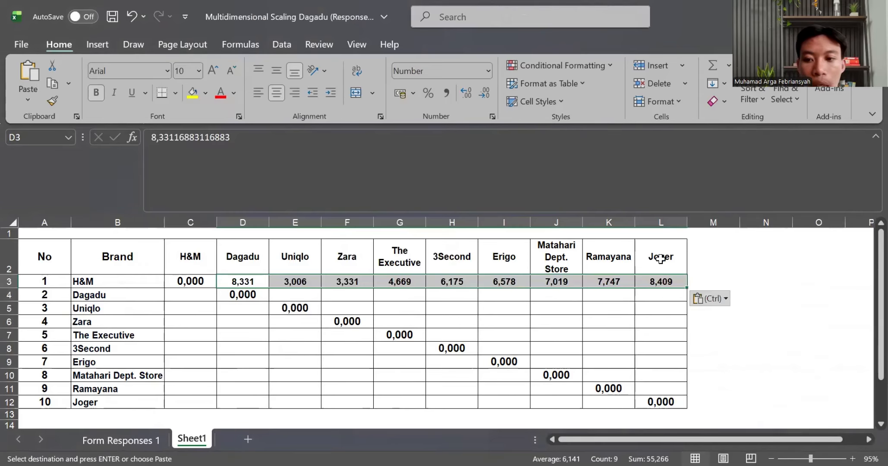
- Paste the copied H&M averages as transposed values only into the H&M column of the matrix, starting at C4
left_click(199, 293)
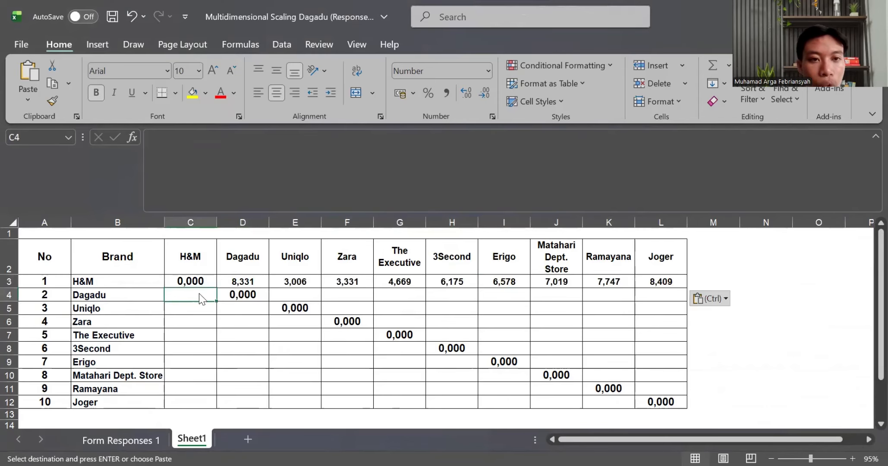
right_click(201, 297)
left_click(263, 117)
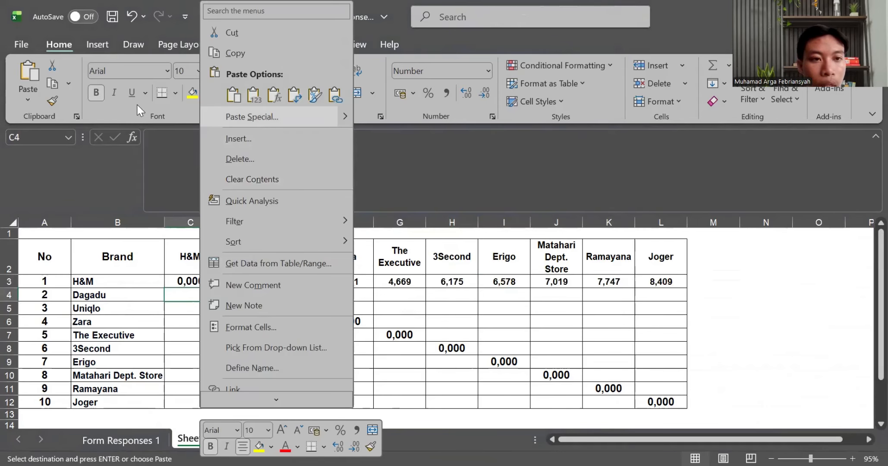
left_click(126, 83)
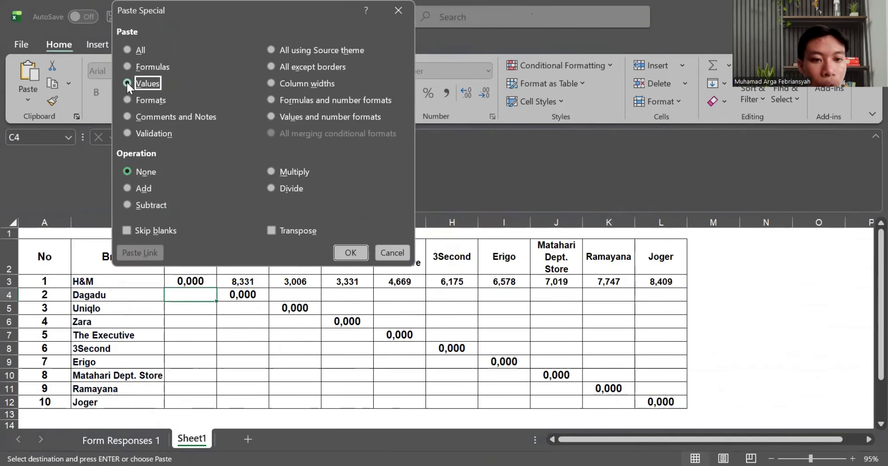
left_click(272, 231)
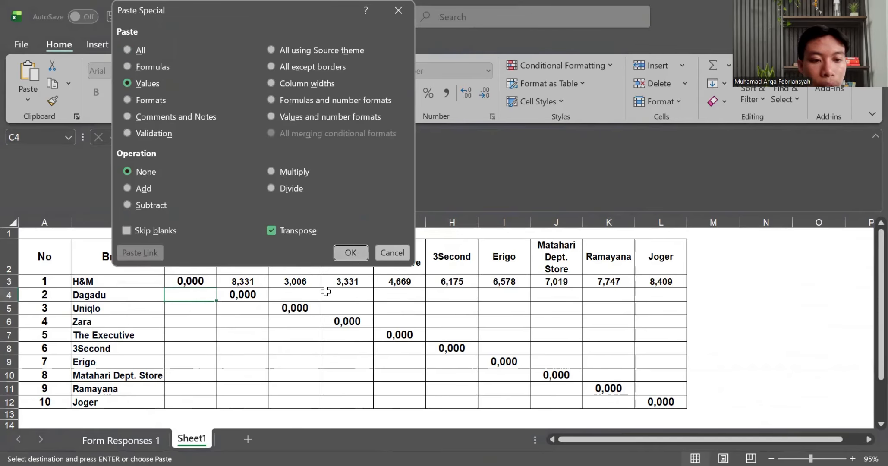
key("Return")
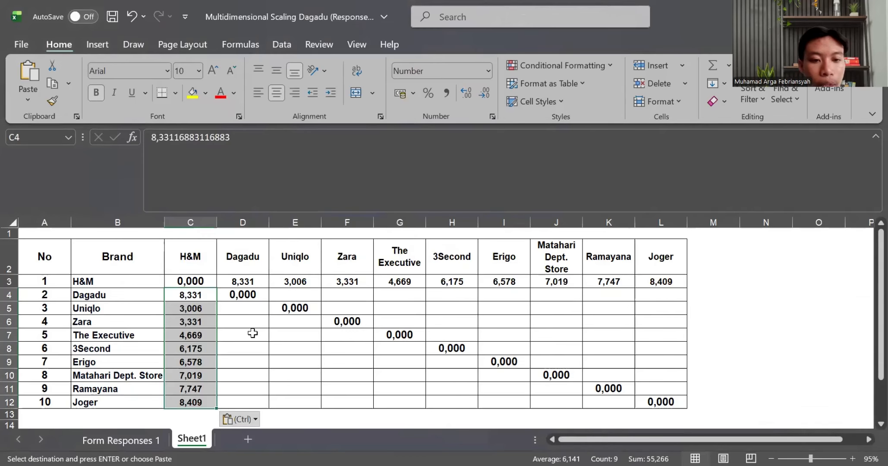
left_click(253, 333)
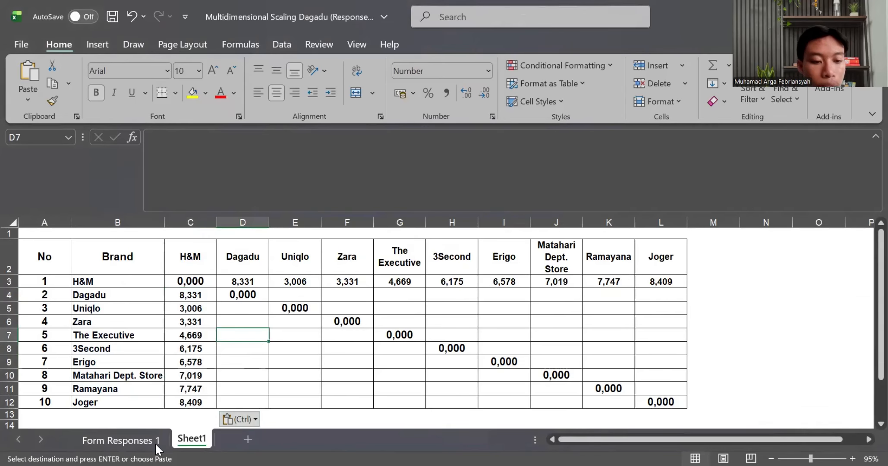
- Copy the averages for the Dagadu brand pairs from Uniqlo to Joger, cells P157 to W157, on the Form Responses 1 sheet
left_click(143, 439)
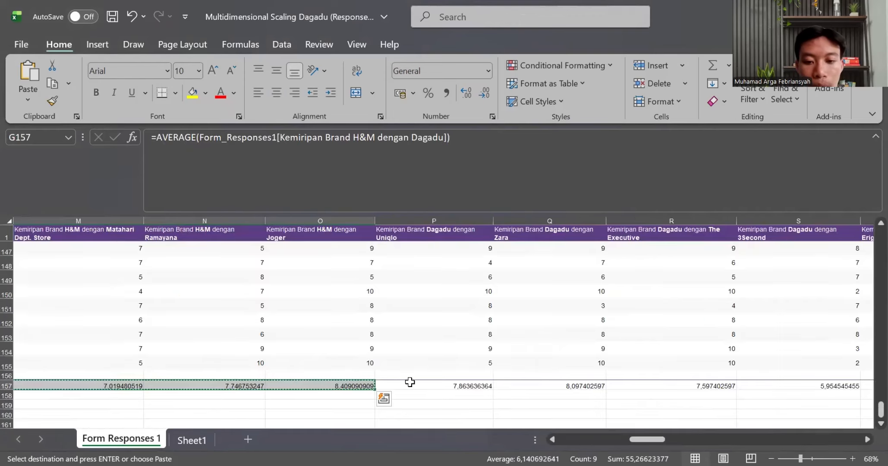
scroll(410, 381, "right", 1)
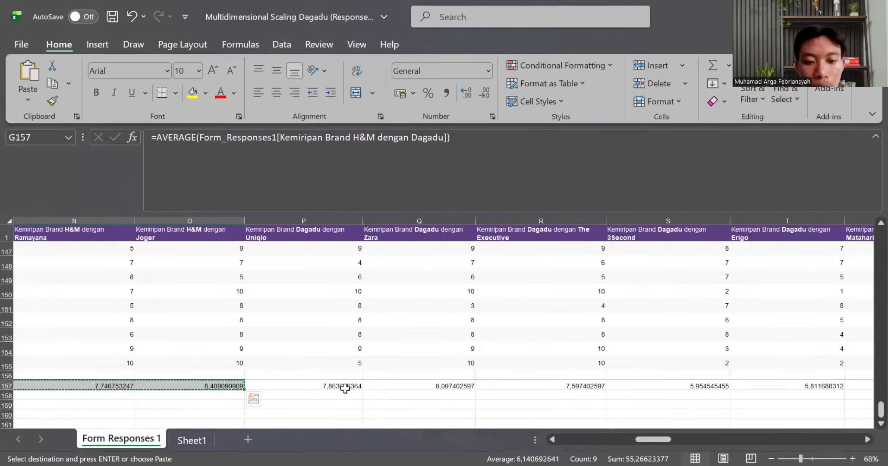
left_click_drag(345, 388, 870, 386)
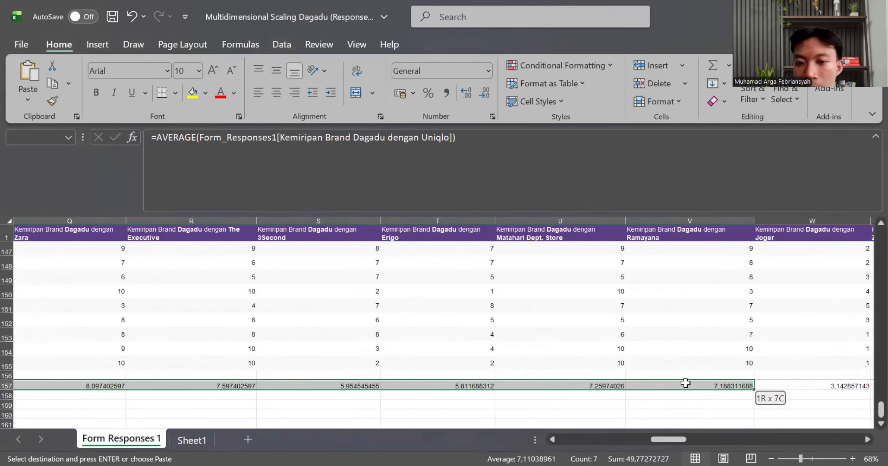
left_click_drag(360, 383, 362, 384)
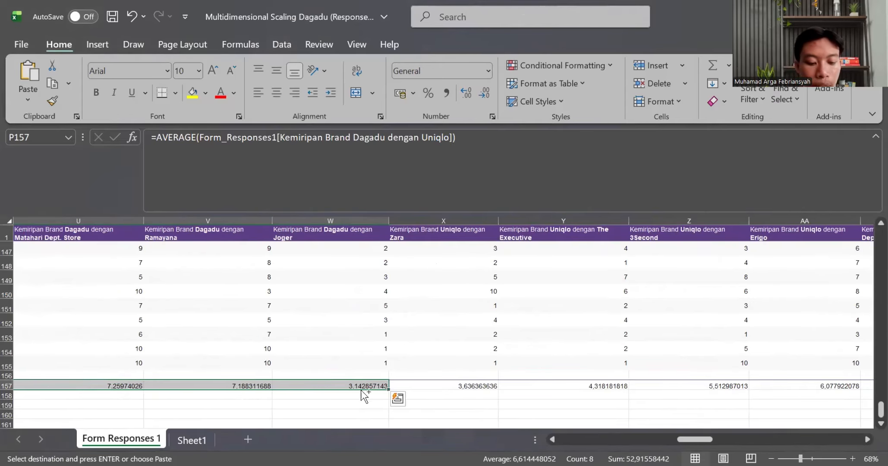
key("ctrl+c")
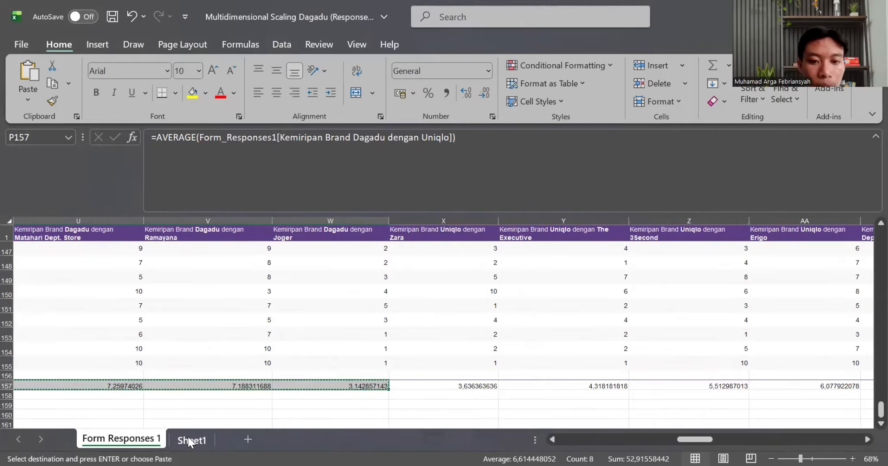
- Paste the copied Dagadu averages as values only into the Dagadu row of Sheet1, starting at E4
left_click(190, 440)
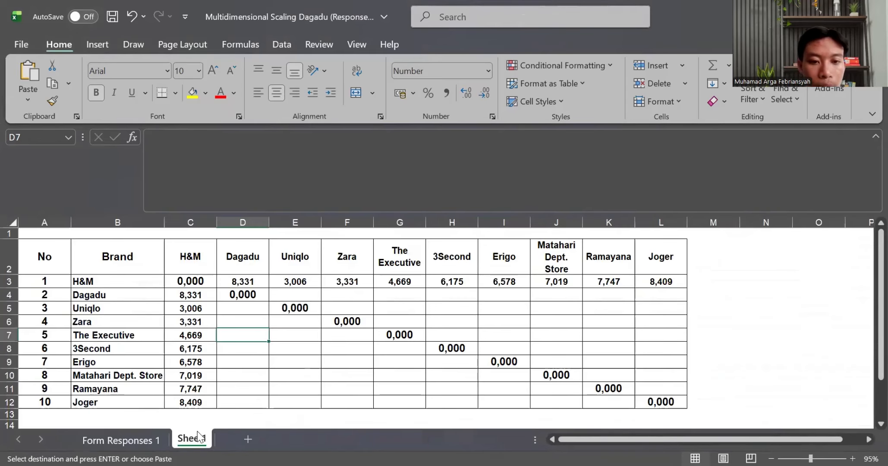
left_click(290, 294)
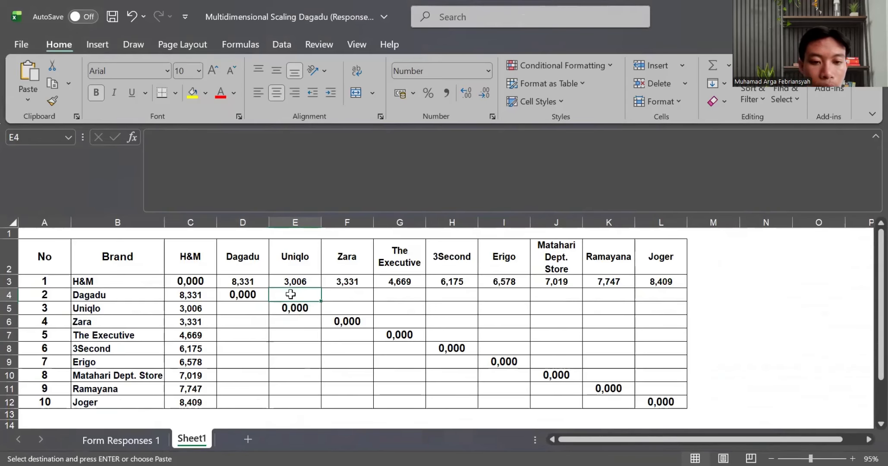
right_click(290, 291)
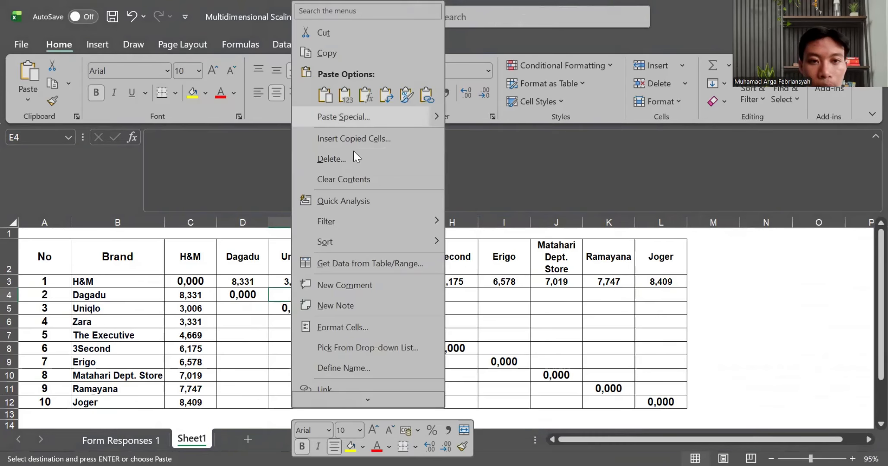
key("Return")
key("v")
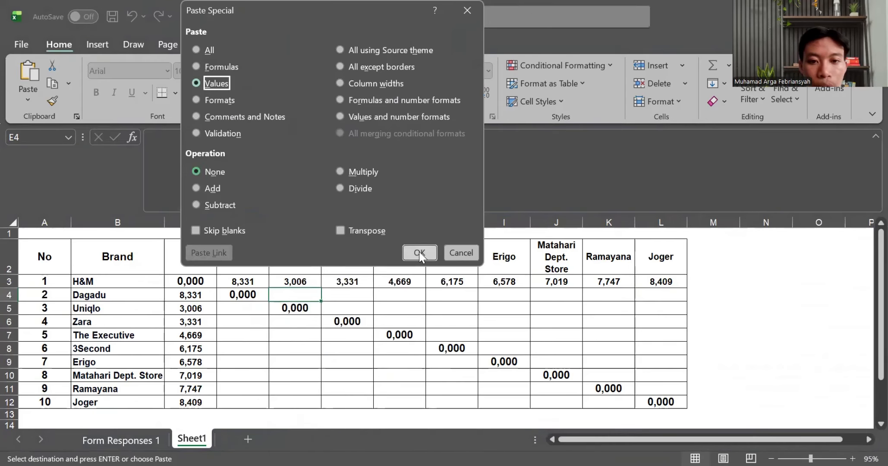
left_click(419, 252)
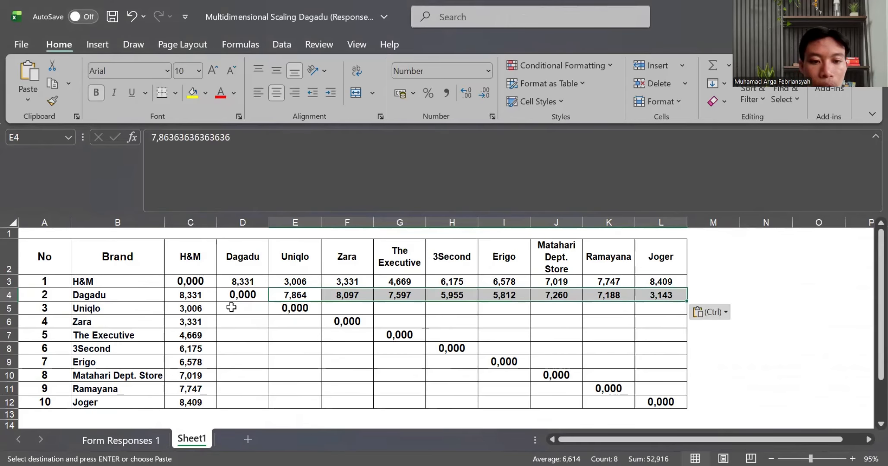
- Paste the same Dagadu averages as transposed values only into the Dagadu column, starting at D5
left_click(232, 306)
right_click(233, 306)
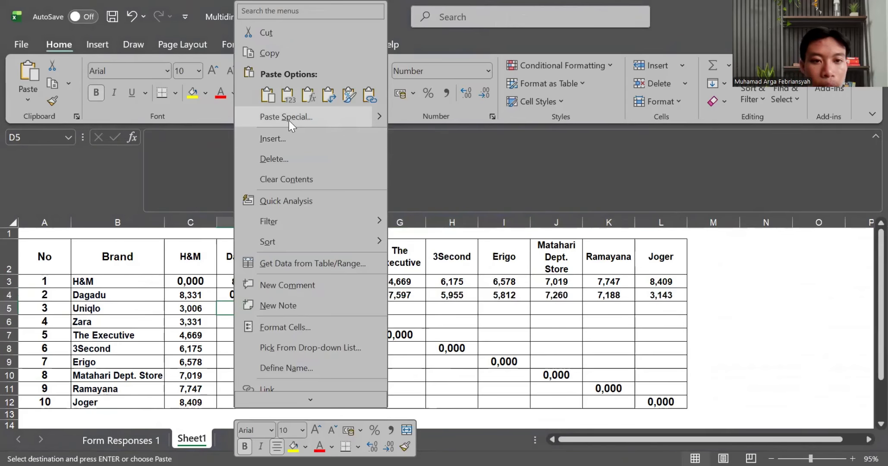
left_click(289, 121)
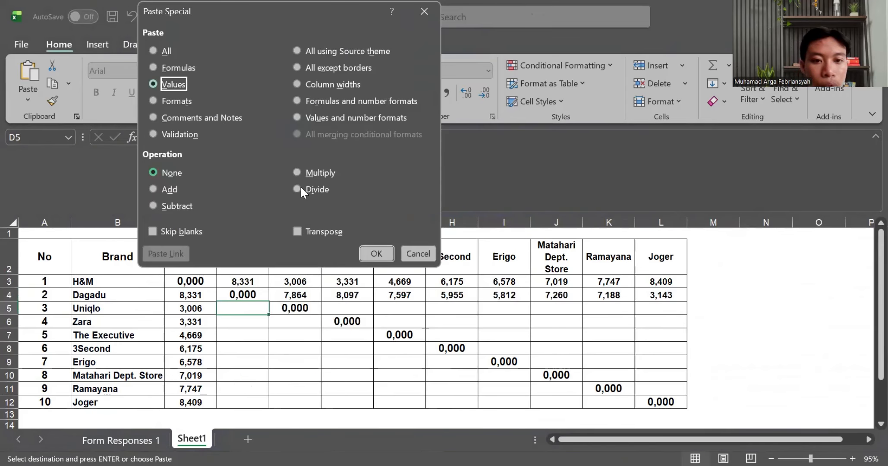
left_click(298, 230)
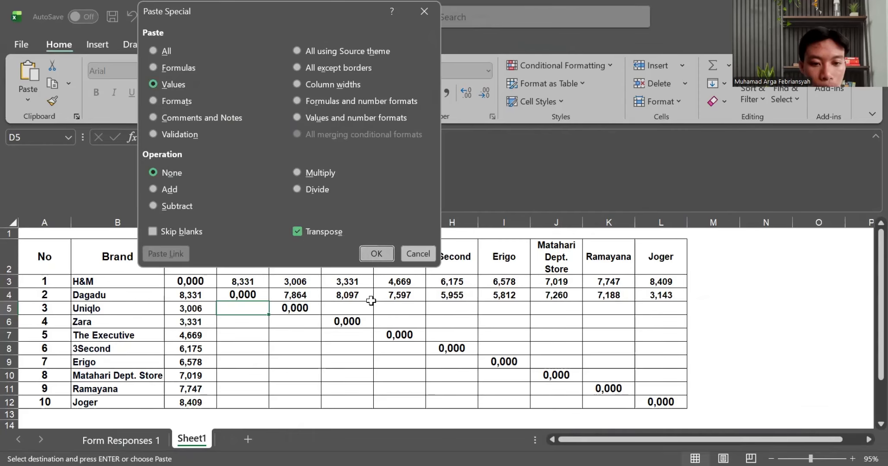
key("Return")
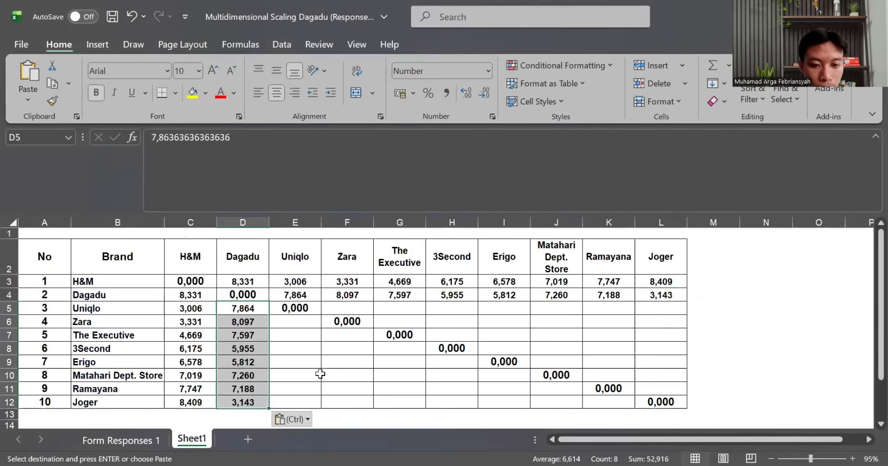
left_click(328, 332)
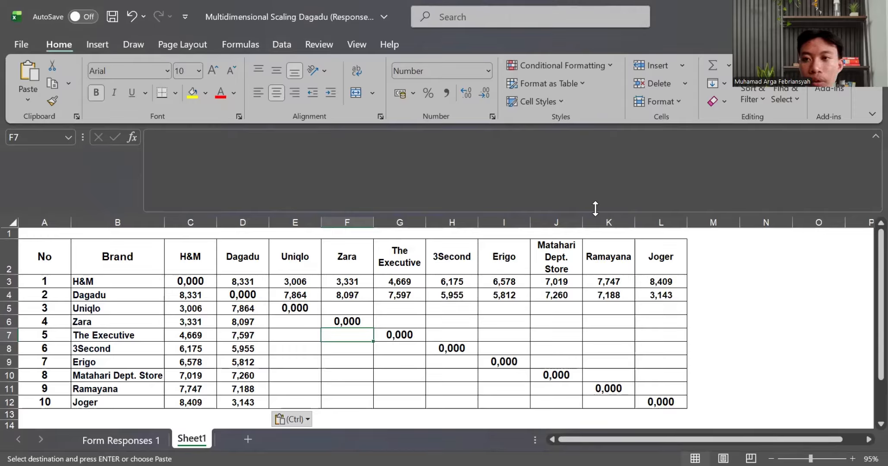
- Copy the averages for the Uniqlo brand pairs from Zara to Joger, cells X157 to AD157, on the Form Responses 1 sheet
key("alt+Tab")
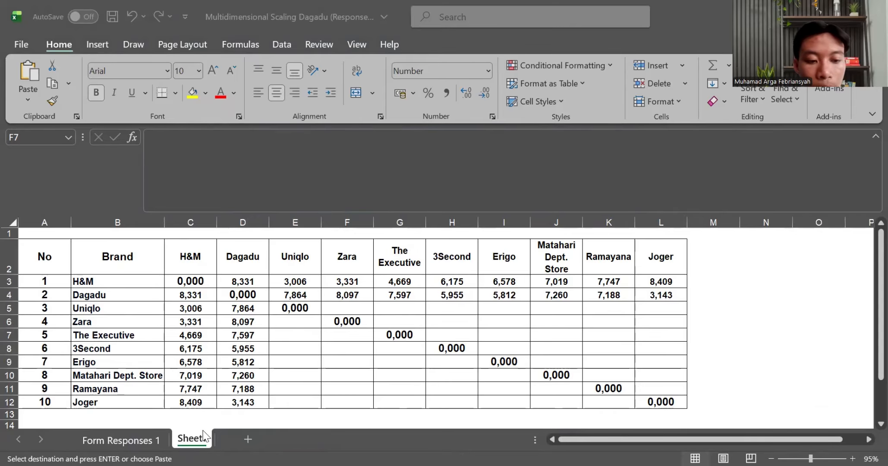
left_click(127, 438)
key("ctrl+v")
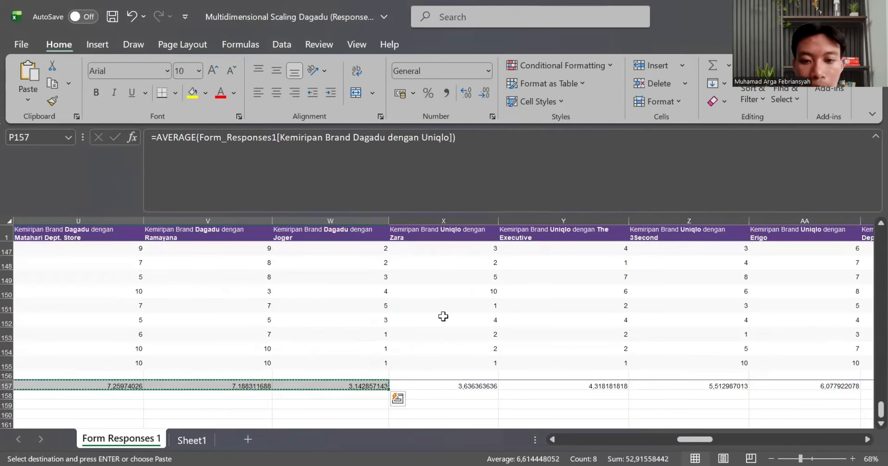
left_click_drag(469, 384, 870, 381)
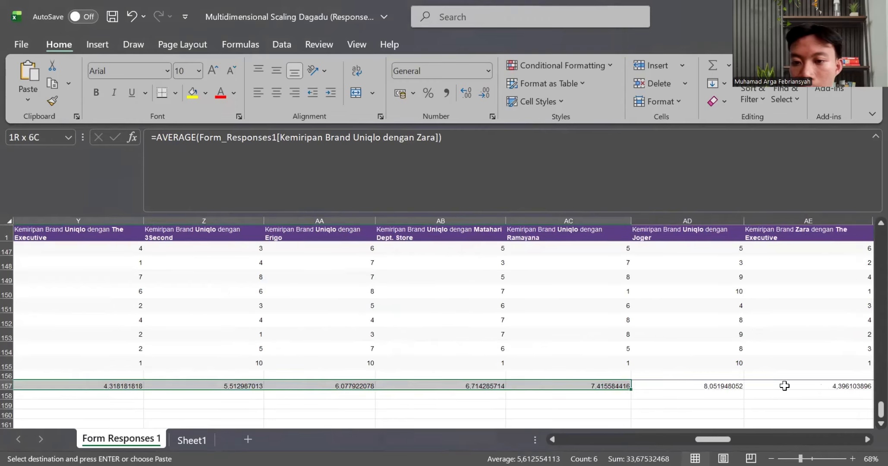
left_click_drag(604, 384, 606, 383)
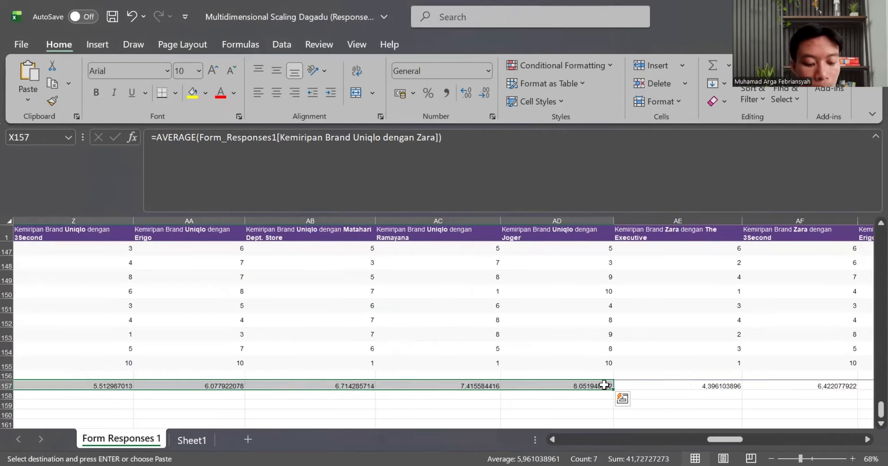
key("ctrl+c")
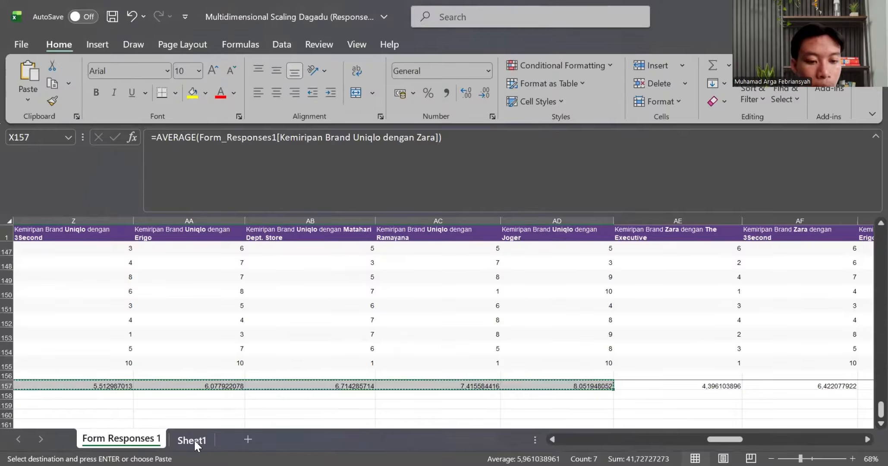
- Paste the copied Uniqlo averages as values only into the Uniqlo row of Sheet1, starting at F5
left_click(193, 439)
left_click(343, 308)
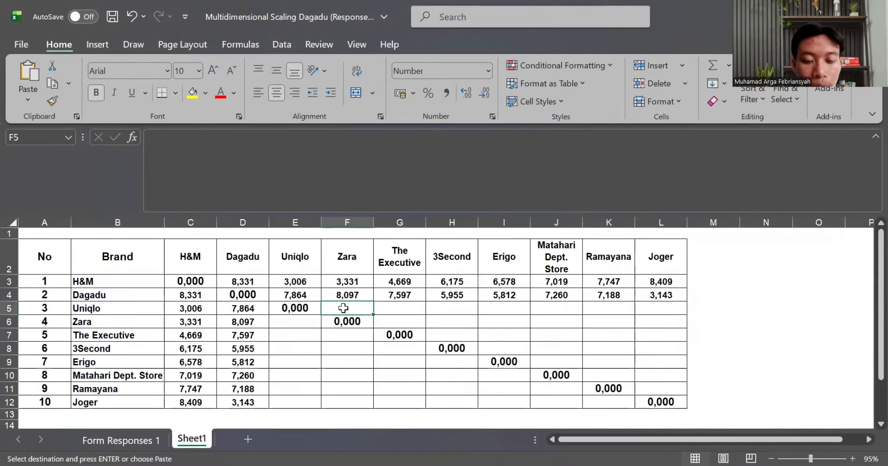
right_click(345, 307)
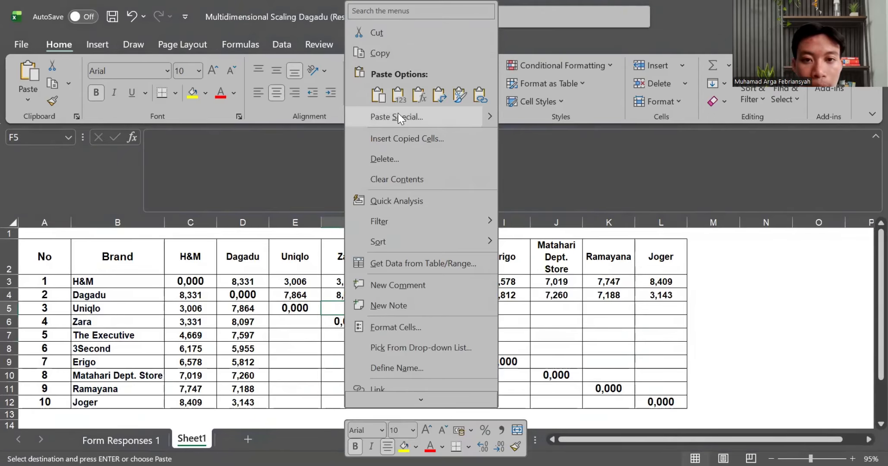
left_click(397, 115)
left_click(286, 83)
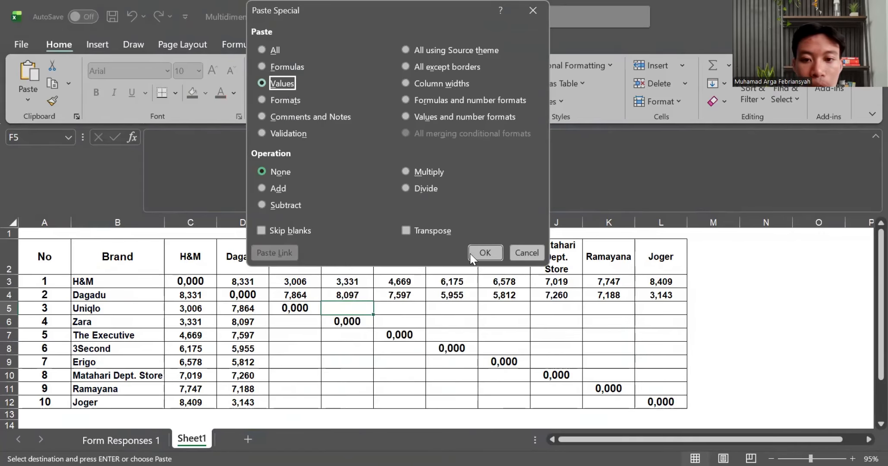
left_click(484, 254)
- Paste the same Uniqlo averages as transposed values only into the Uniqlo column, starting at E6
left_click(296, 323)
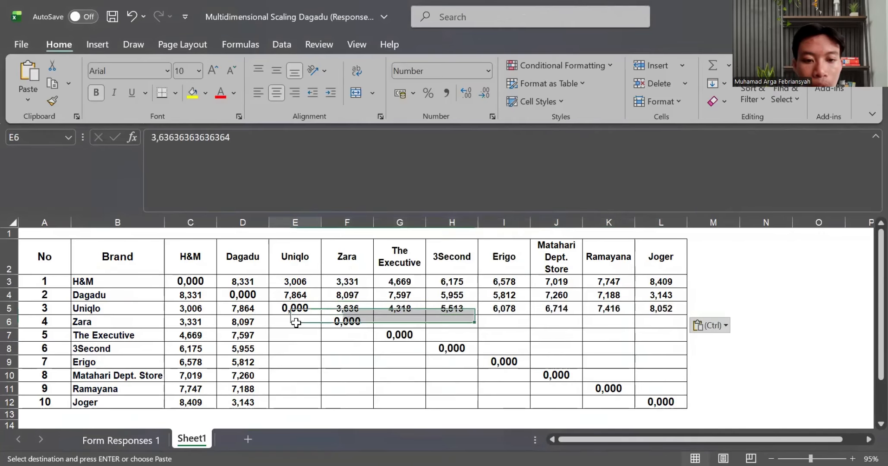
right_click(296, 323)
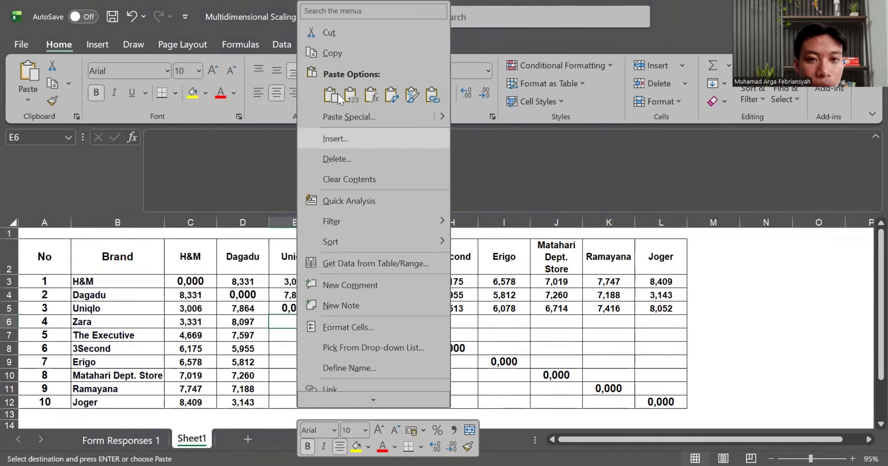
left_click(358, 118)
left_click(234, 84)
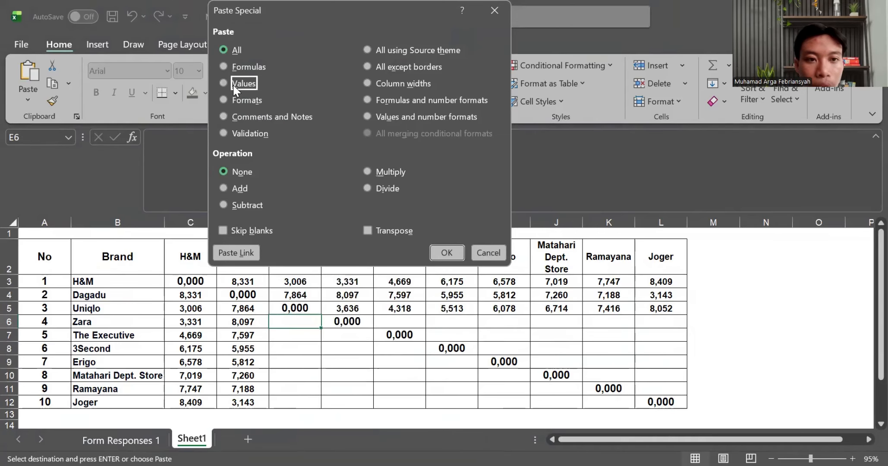
left_click(367, 230)
left_click(447, 252)
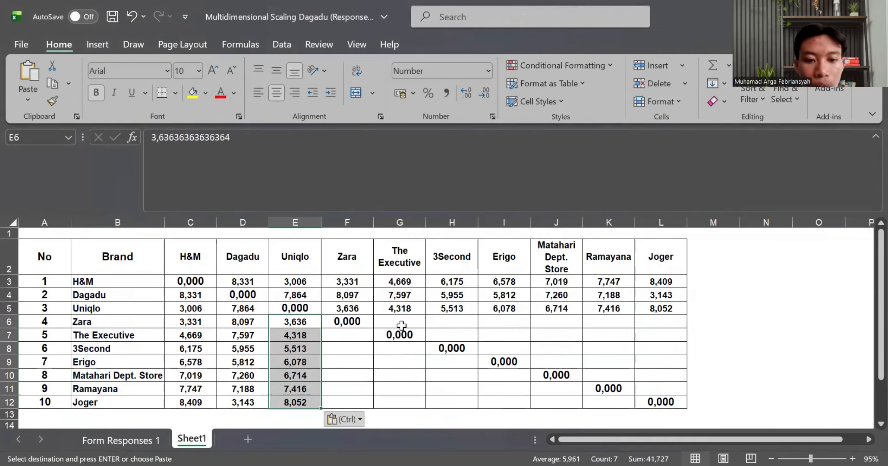
- Copy the averages for the Zara brand pairs from The Executive to Joger, cells AE157 to AJ157, on the Form Responses 1 sheet
left_click(150, 439)
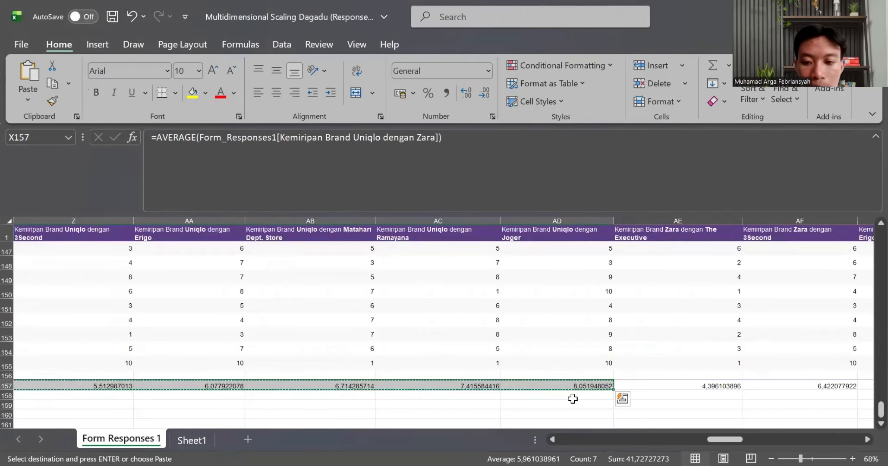
scroll(638, 393, "right", 5)
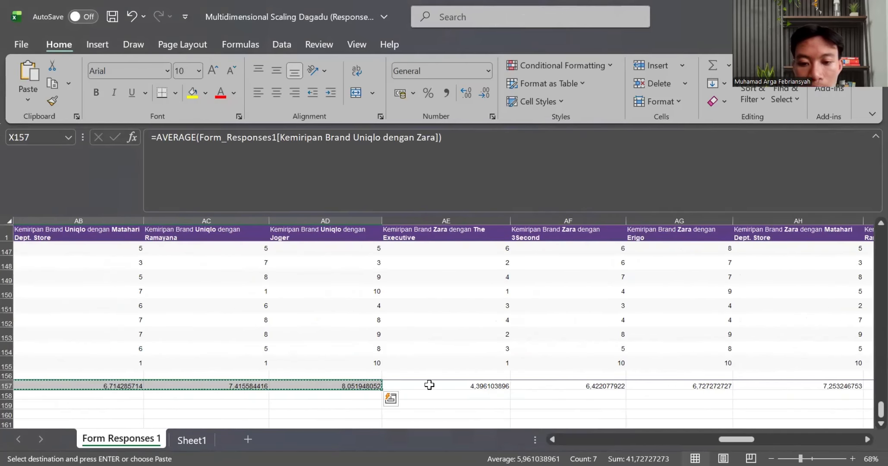
left_click_drag(429, 385, 870, 383)
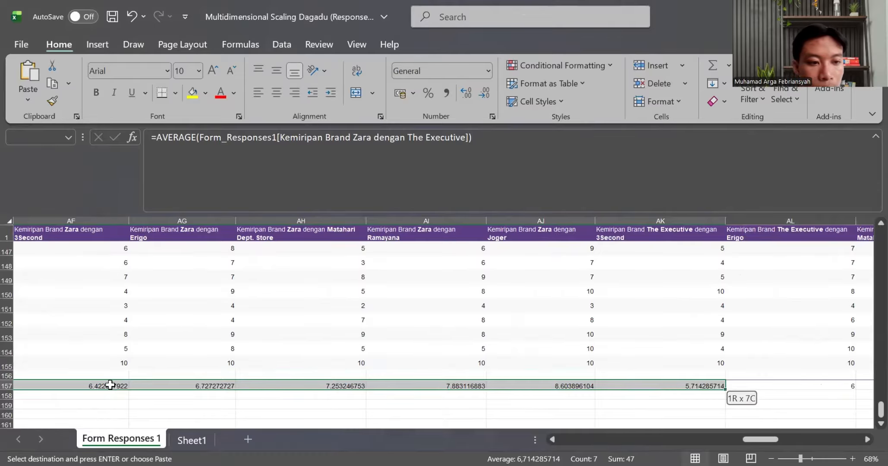
left_click_drag(110, 385, 111, 384)
key("ctrl+c")
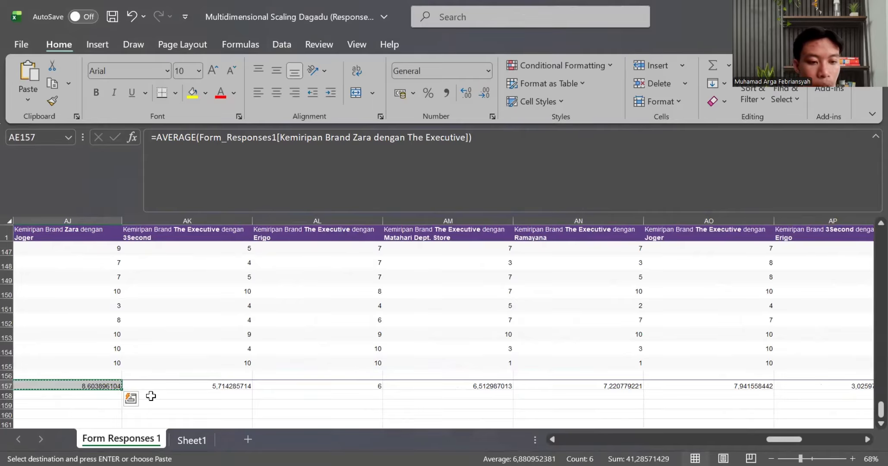
- Paste the copied Zara averages as values only into the Zara row of Sheet1, starting at G6
left_click(192, 441)
left_click(407, 322)
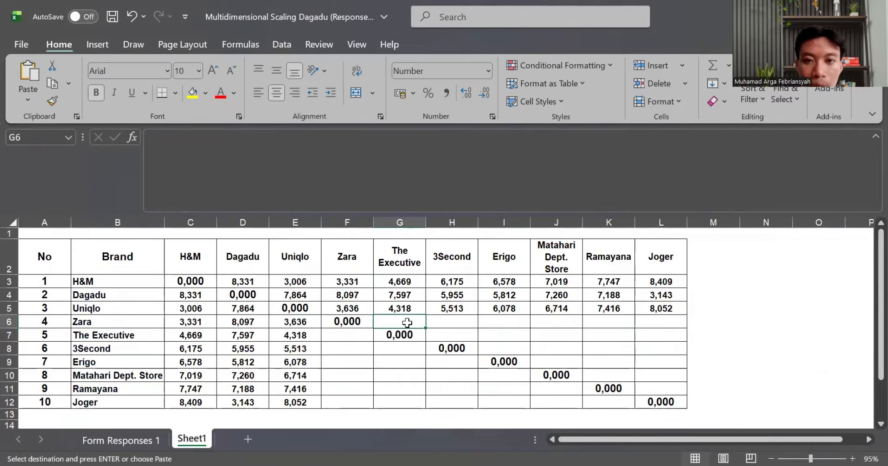
right_click(406, 323)
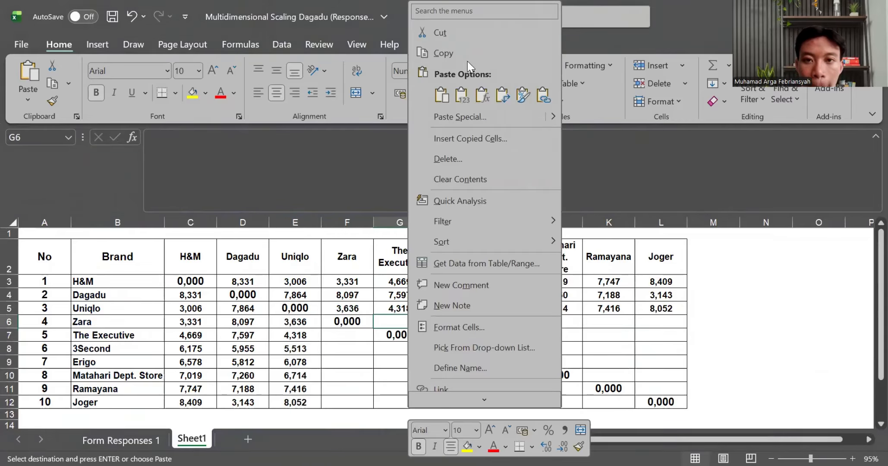
left_click(475, 119)
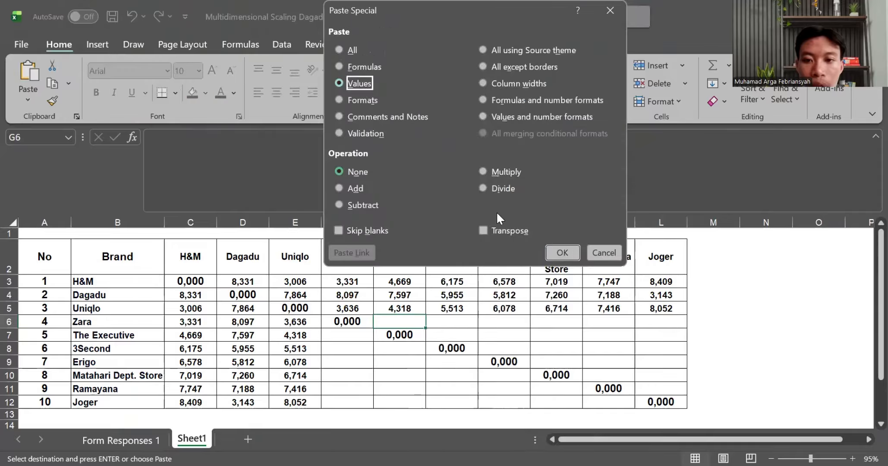
left_click(561, 253)
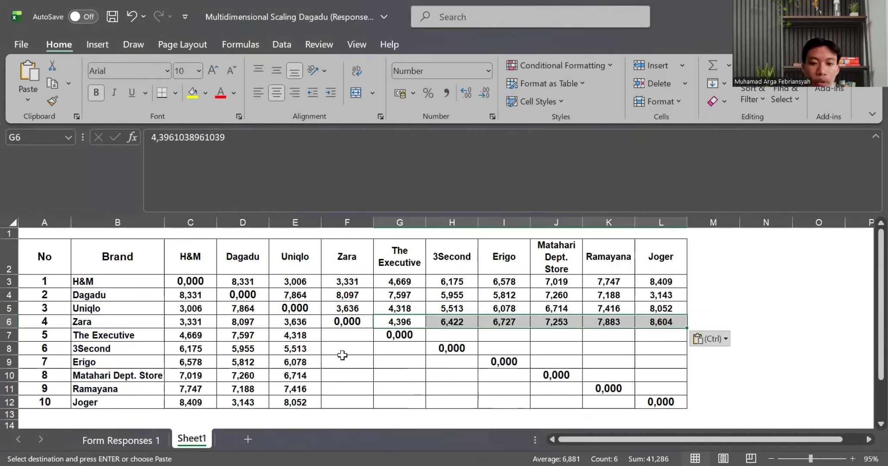
- Paste the same Zara averages as transposed values only into the Zara column, starting at F7
left_click(353, 333)
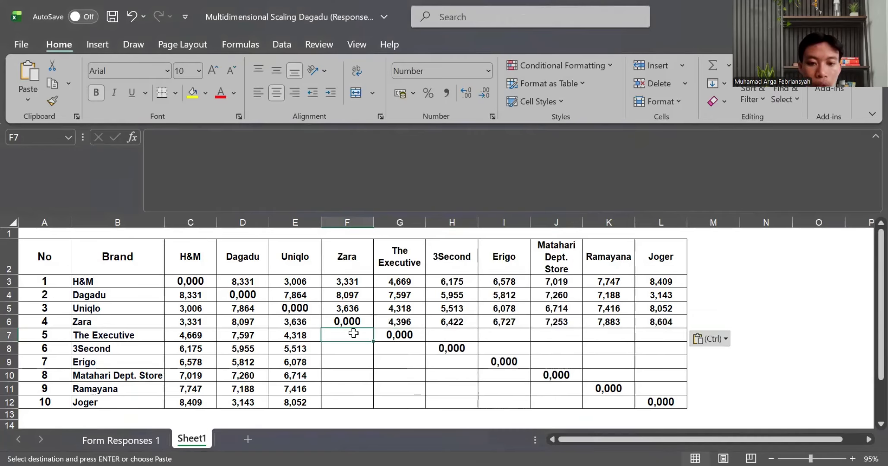
key("shift+F10")
left_click(397, 118)
left_click(411, 231)
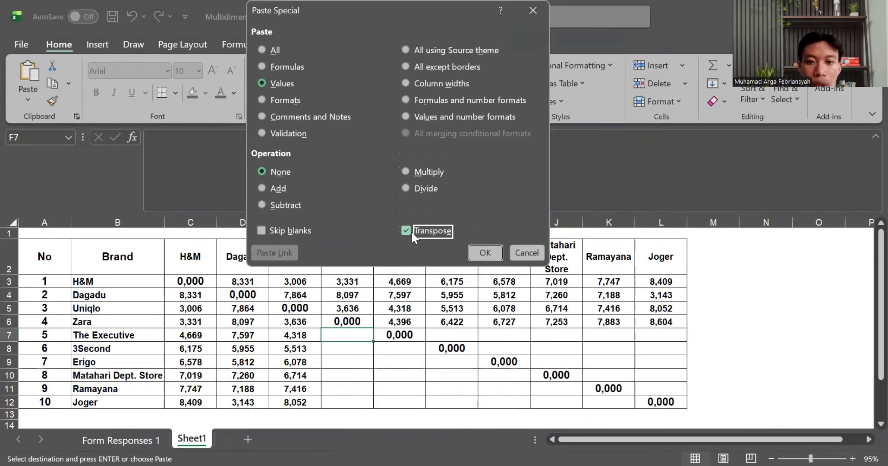
left_click(485, 252)
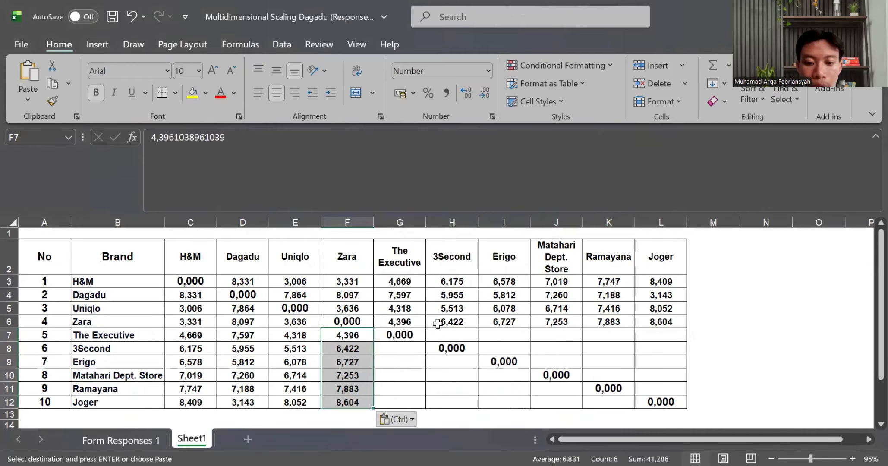
- Copy the averages for The Executive brand pairs from 3Second to Joger, cells AK157 to AO157, on the Form Responses 1 sheet
left_click(140, 436)
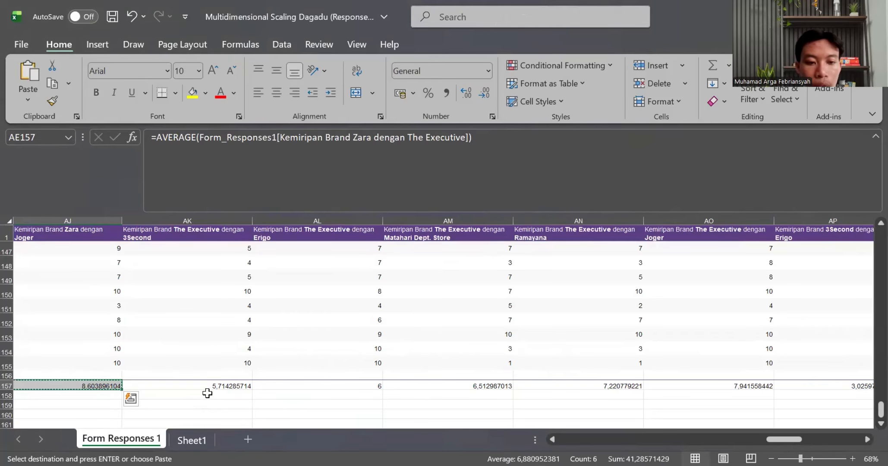
left_click_drag(207, 385, 710, 382)
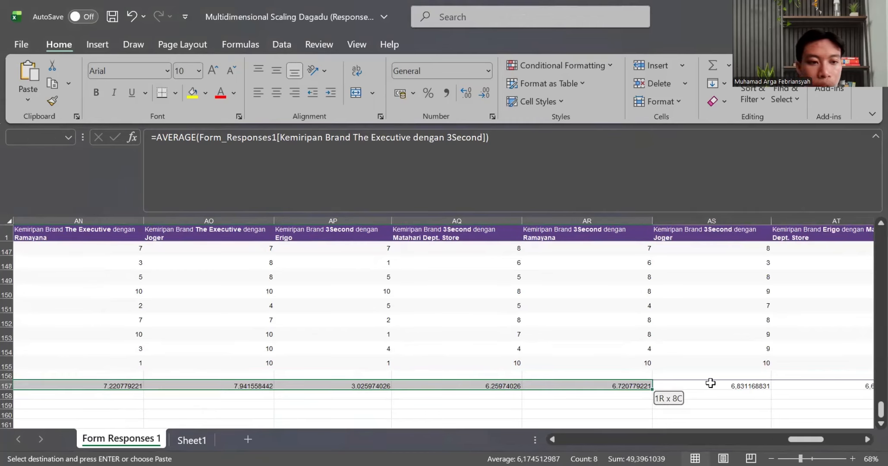
left_click_drag(261, 378, 261, 380)
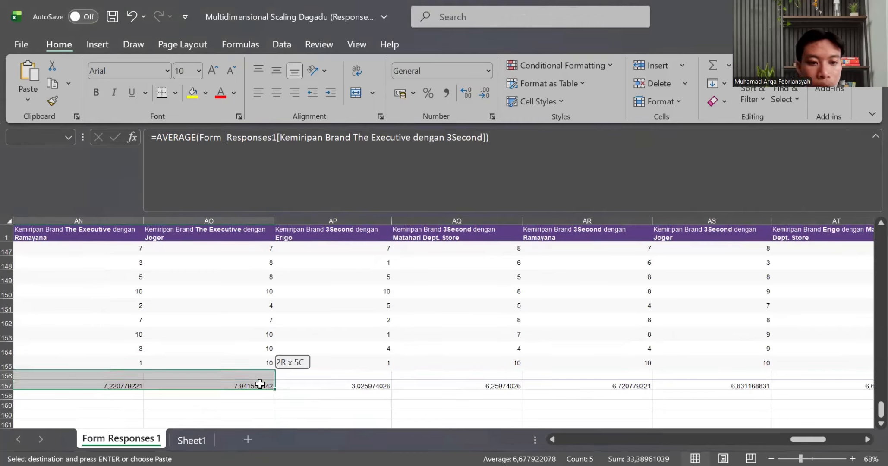
key("ctrl+v")
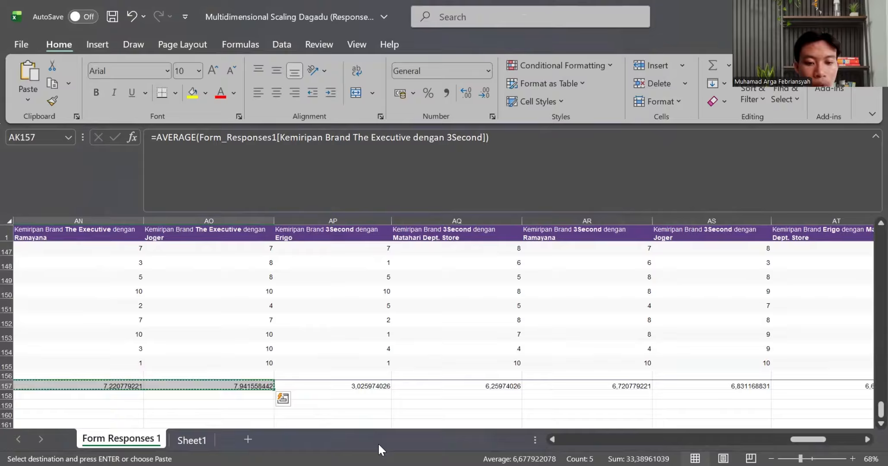
- Paste the copied averages as values only into The Executive row of Sheet1, starting at H7
left_click(191, 439)
left_click(452, 332)
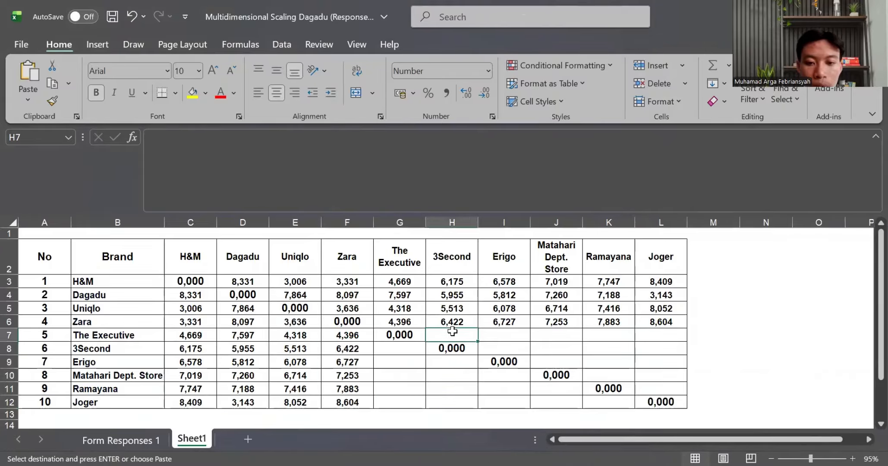
right_click(451, 331)
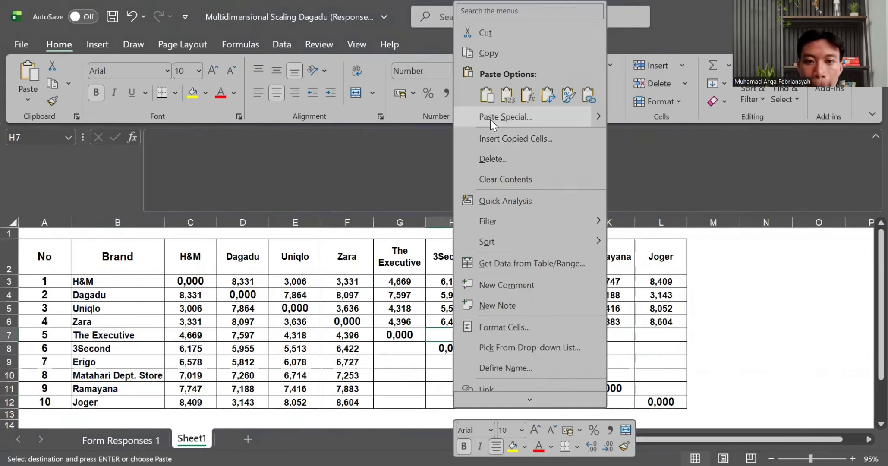
left_click(491, 120)
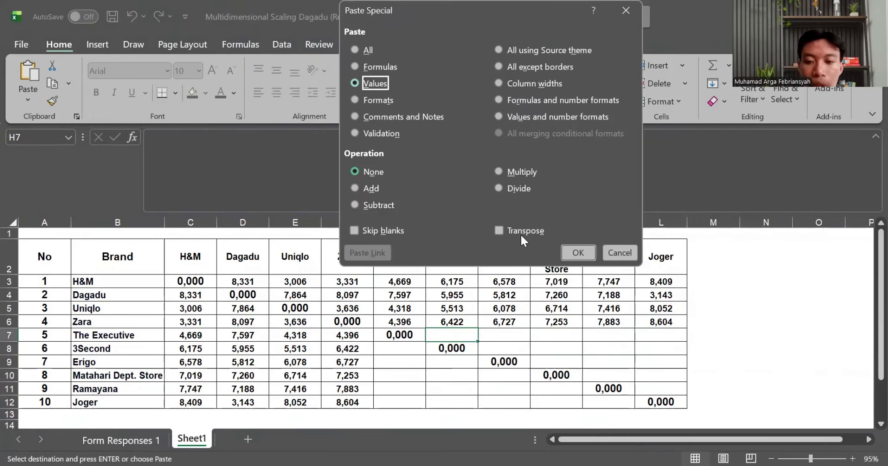
left_click(578, 252)
- Try pasting The Executive averages as values only at G8 without transposing, and undo that paste
left_click(393, 345)
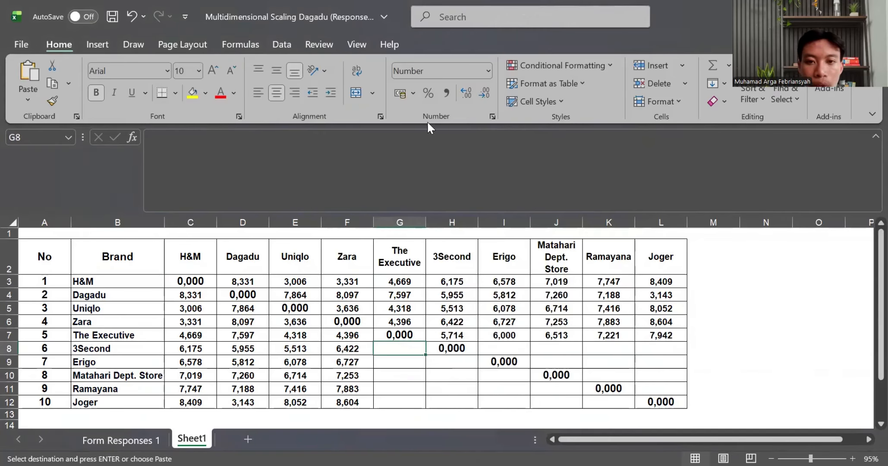
right_click(393, 345)
key("s")
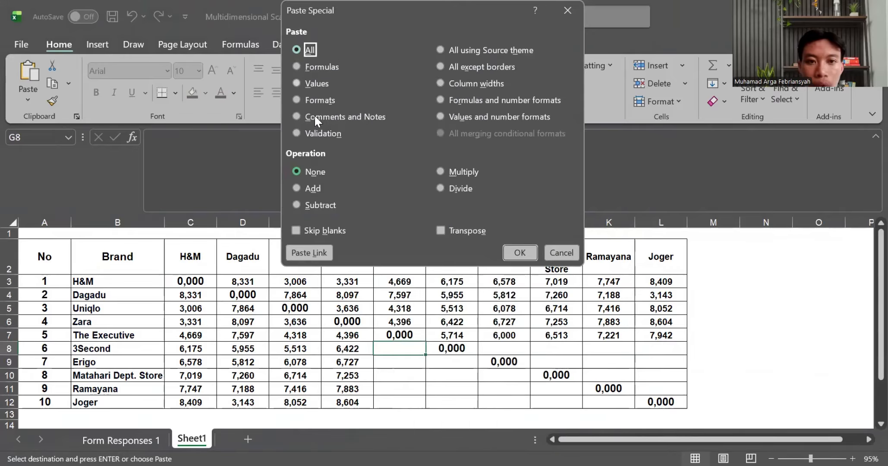
left_click(304, 82)
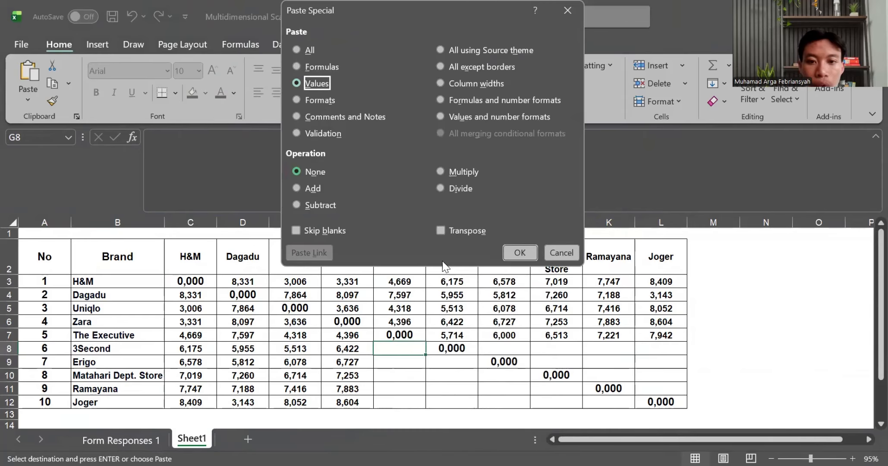
left_click(512, 253)
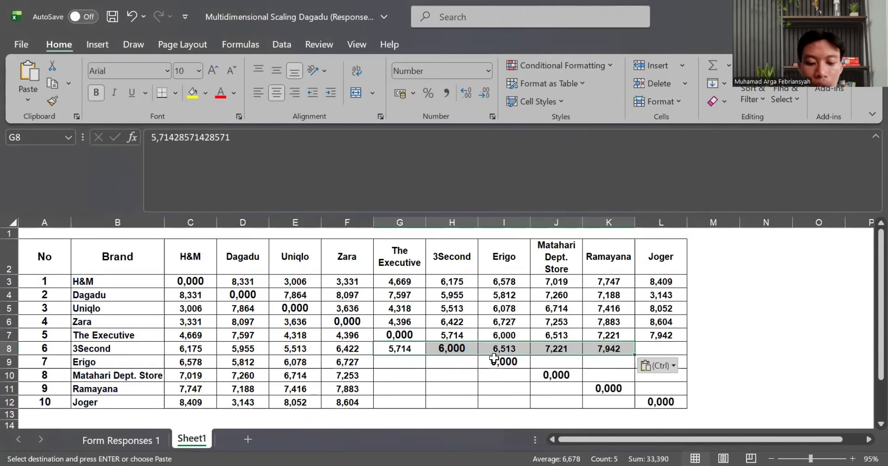
key("ctrl+z")
- Paste The Executive averages as transposed values only into The Executive column, starting at G8
left_click(402, 350)
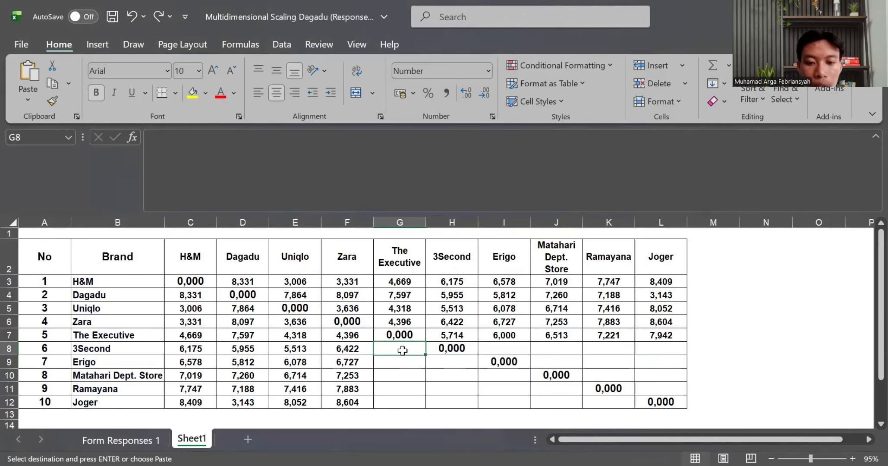
right_click(404, 349)
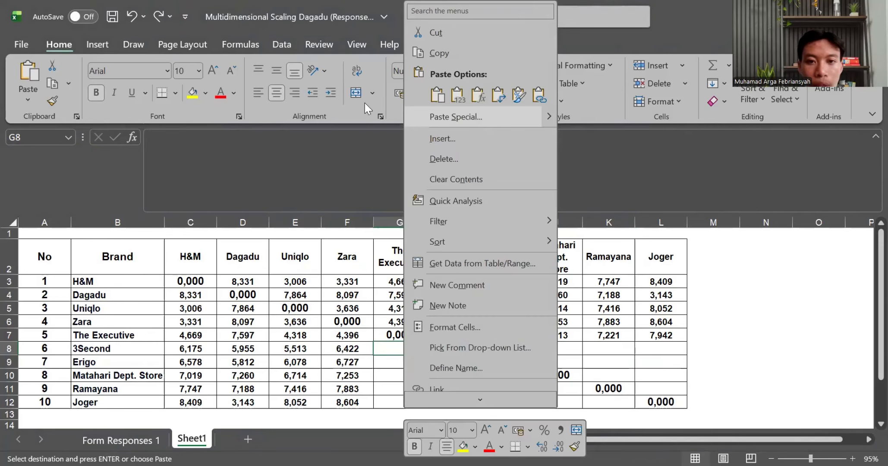
left_click(427, 118)
left_click(482, 231)
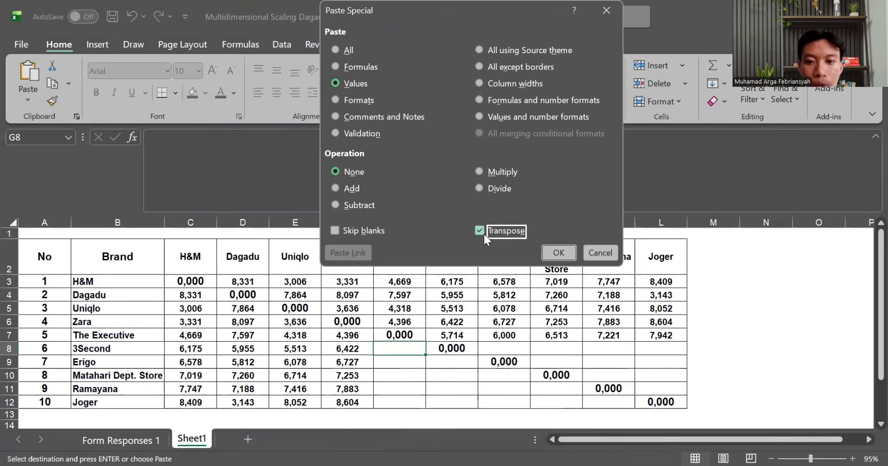
left_click(555, 249)
- Copy the averages for the 3Second brand pairs from Erigo to Joger, cells AP157 to AS157, on the Form Responses 1 sheet
left_click(488, 344)
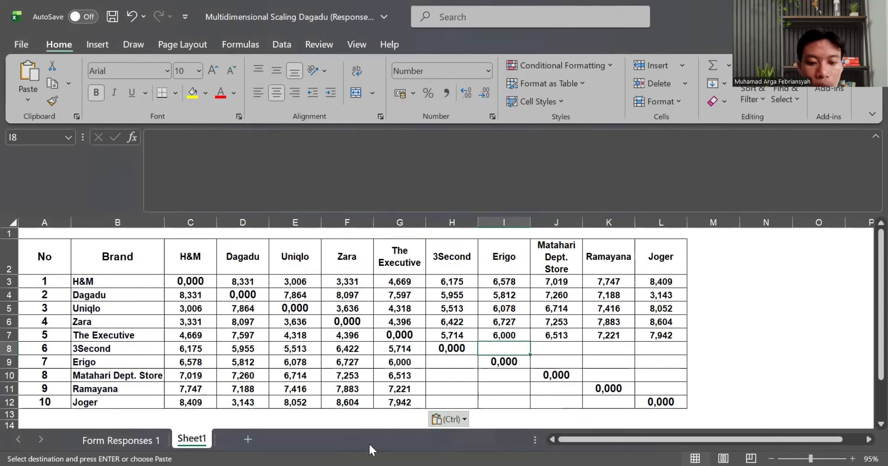
left_click(129, 440)
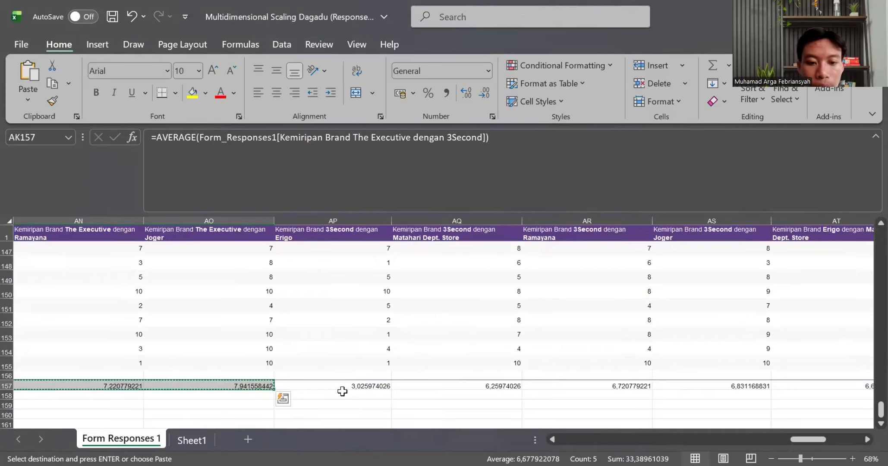
left_click_drag(344, 386, 748, 386)
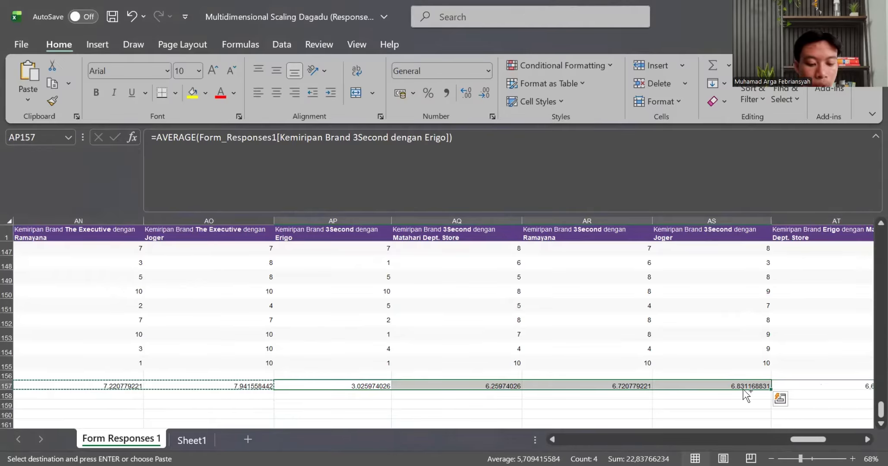
key("ctrl+c")
- Paste the copied 3Second averages as values only into the 3Second row of Sheet1, starting at I8
left_click(190, 440)
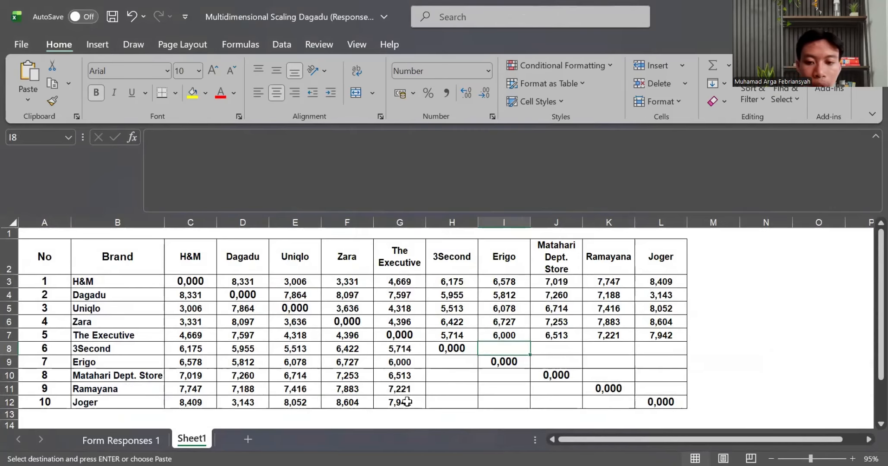
right_click(522, 348)
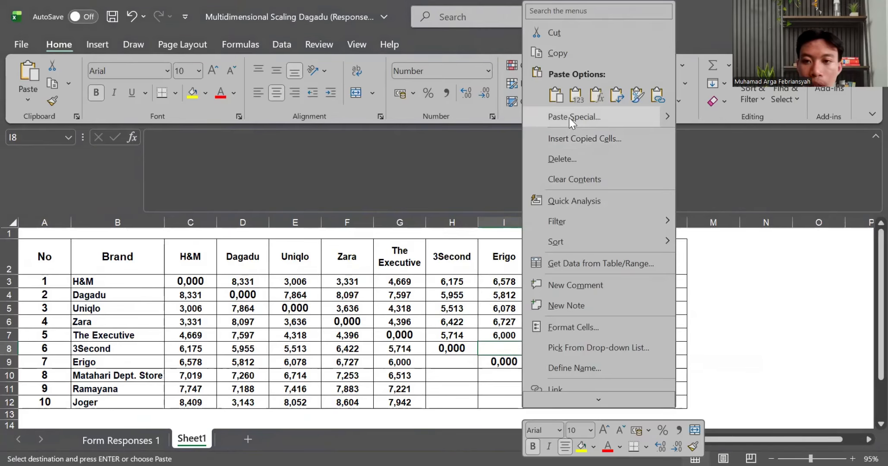
left_click(574, 117)
left_click(451, 85)
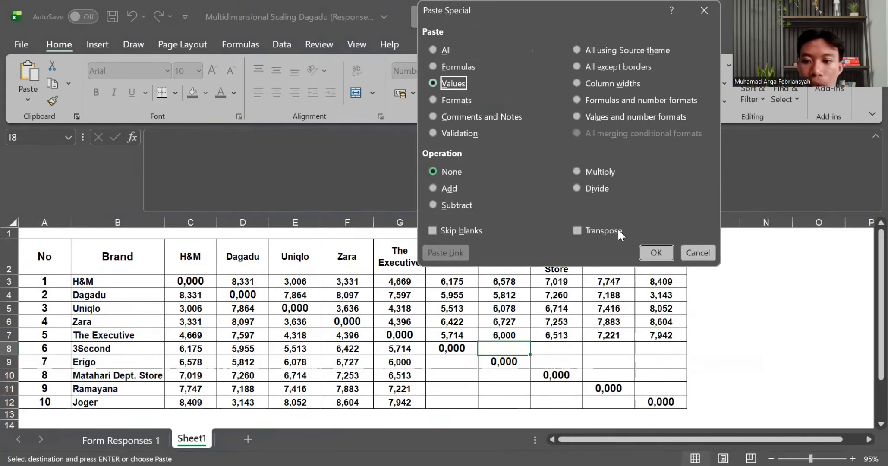
left_click(654, 251)
- Paste the same 3Second averages as transposed values only into the 3Second column, starting at H9
left_click(465, 361)
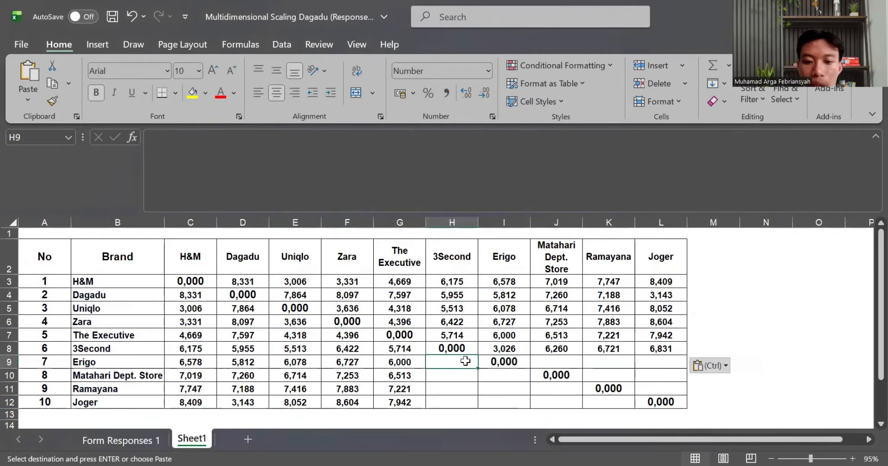
right_click(465, 361)
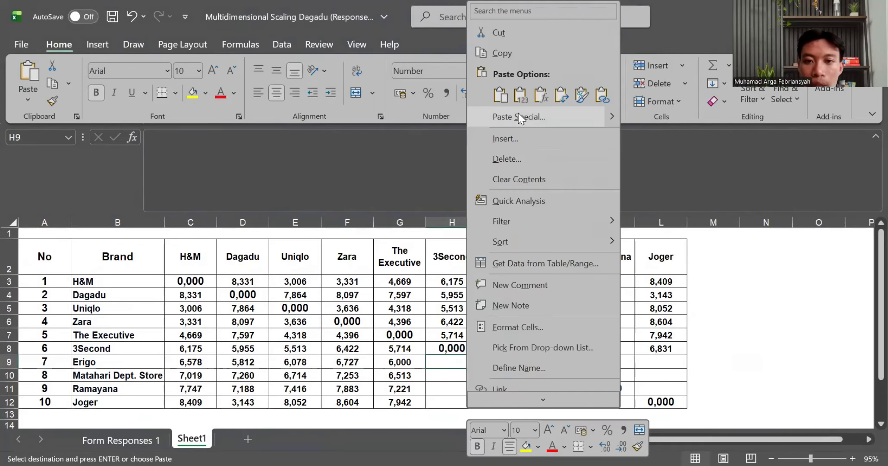
left_click(519, 118)
left_click(526, 230)
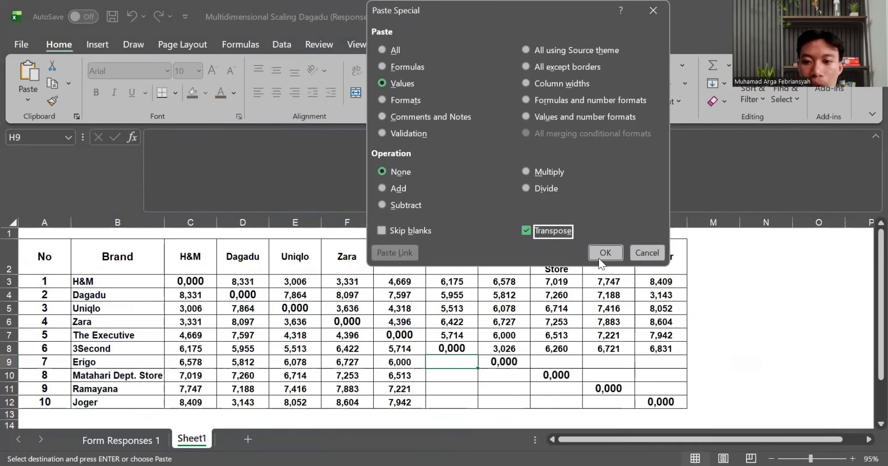
left_click(604, 253)
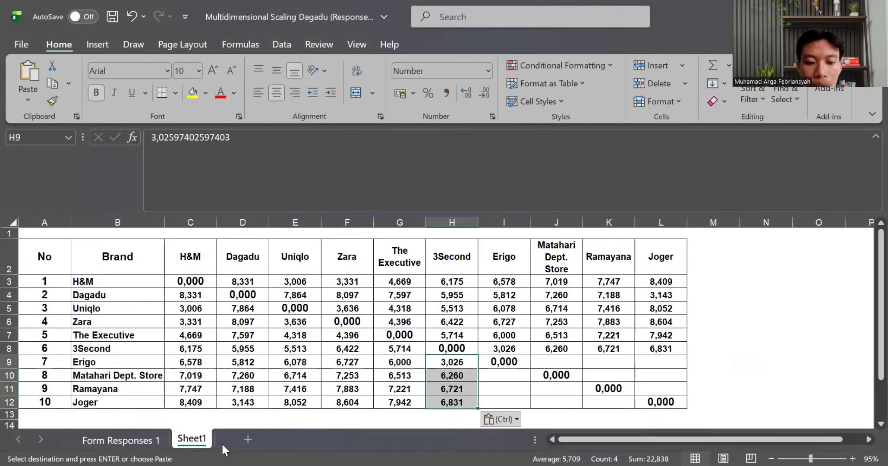
- Copy the averages for the Erigo brand pairs from Matahari Dept. Store to Joger, cells AT157 to AV157, on the Form Responses 1 sheet
left_click(145, 440)
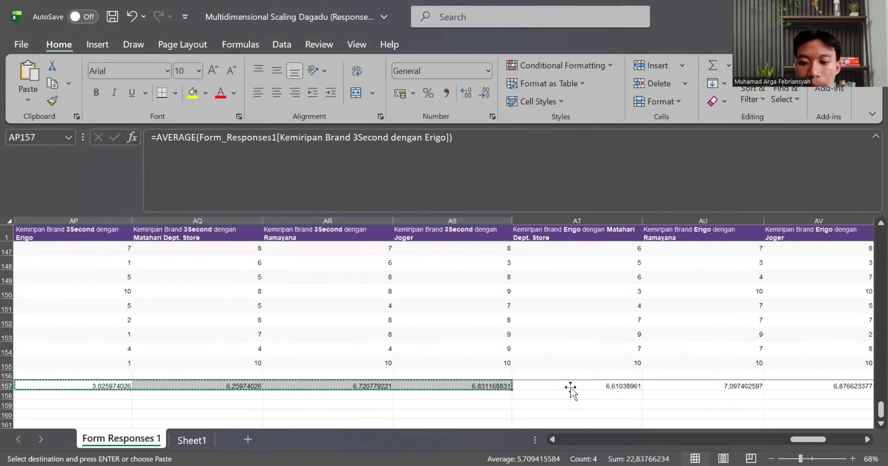
scroll(570, 389, "right", 2)
scroll(302, 379, "right", 1)
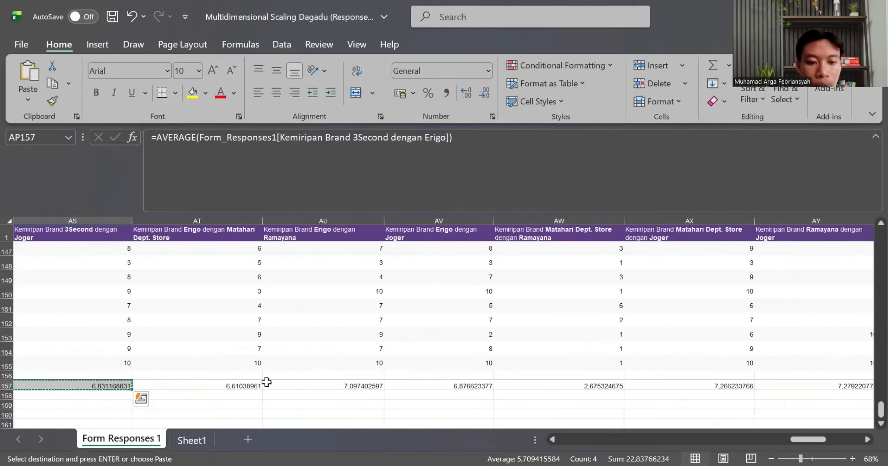
left_click(244, 385)
left_click_drag(243, 384, 492, 385)
key("ctrl+c")
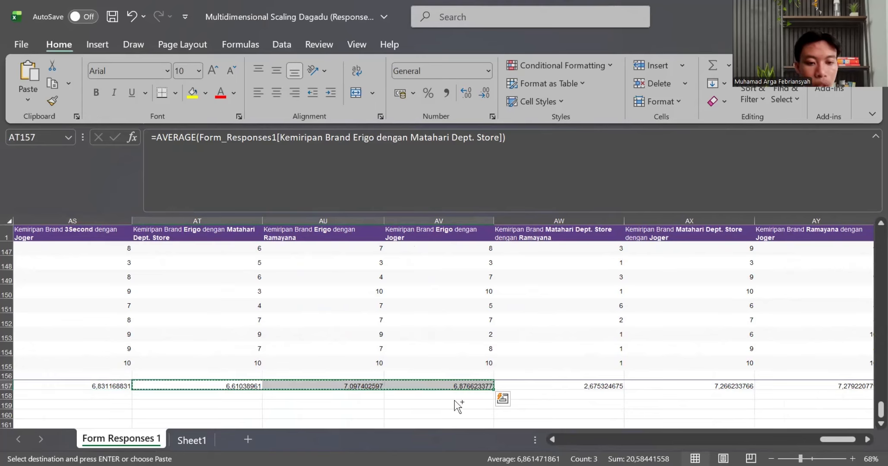
- Paste the copied Erigo averages as values only into the Erigo row of Sheet1, starting at J9
left_click(192, 440)
left_click(557, 361)
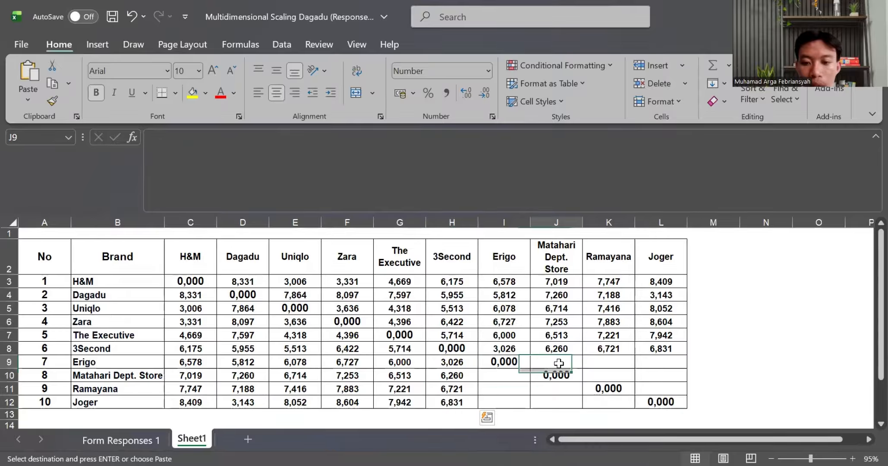
right_click(560, 362)
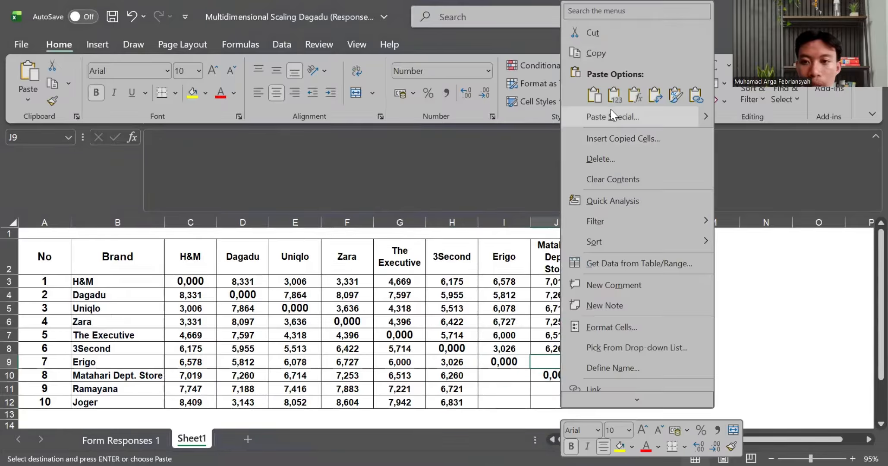
left_click(611, 113)
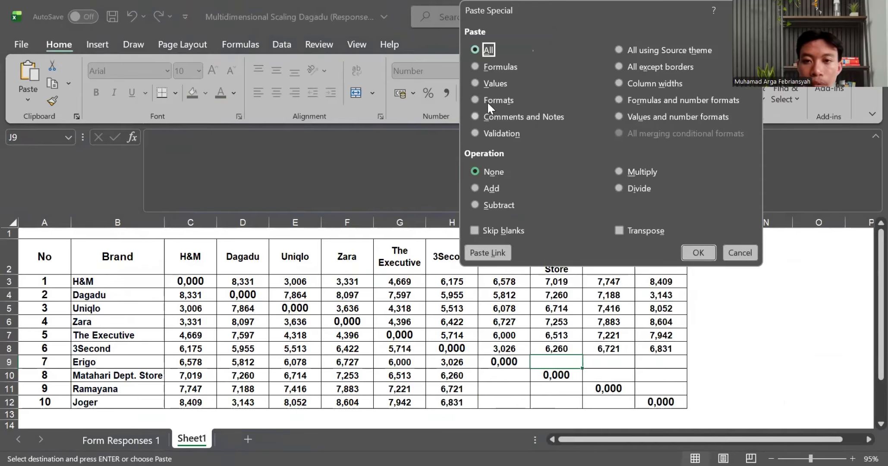
left_click(487, 84)
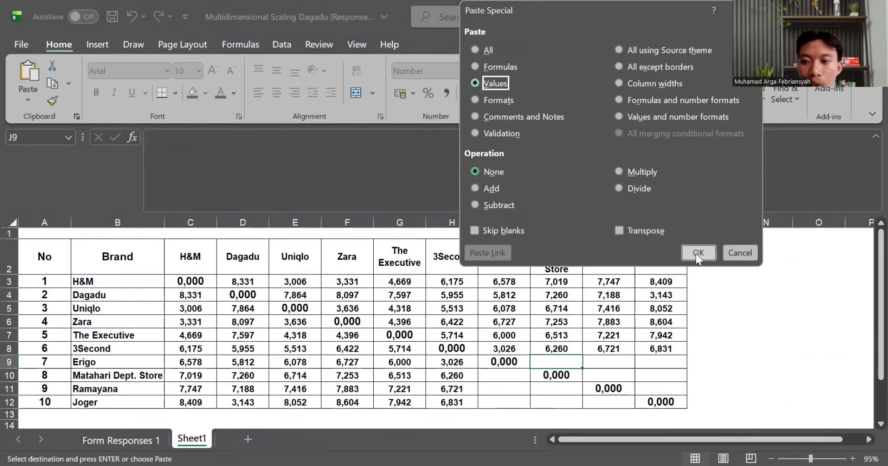
left_click(696, 253)
- Paste the same Erigo averages as transposed values only into the Erigo column, starting at I10
left_click(509, 377)
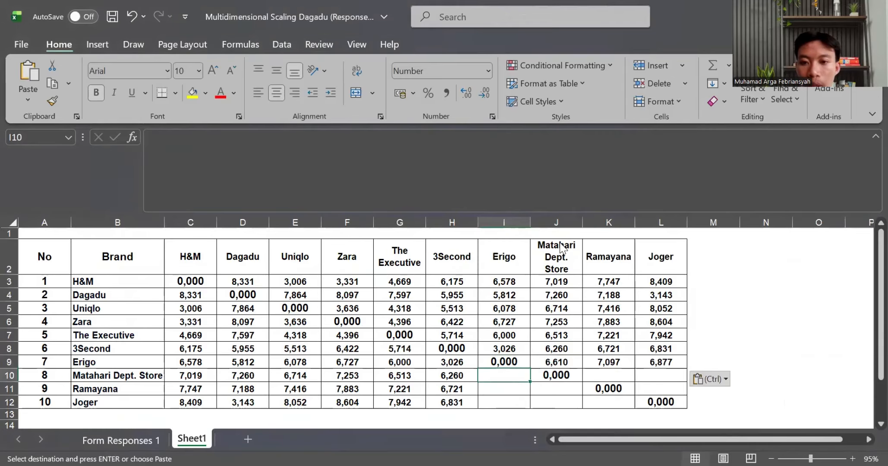
right_click(511, 376)
left_click(571, 122)
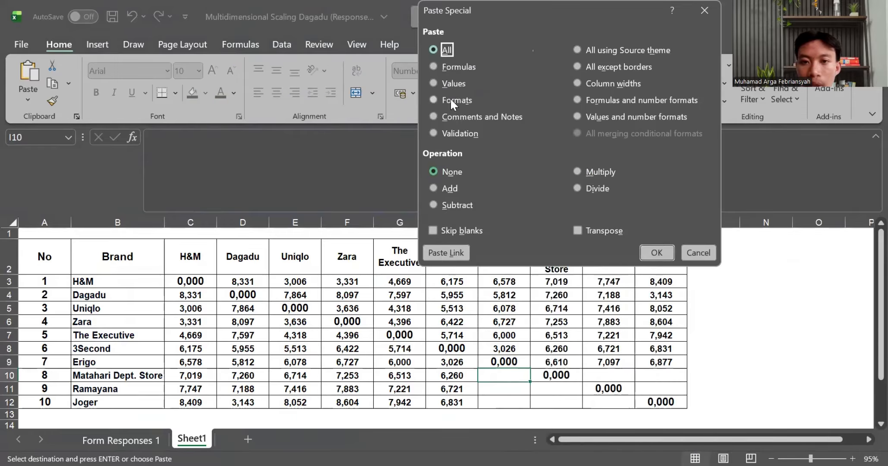
left_click(449, 85)
left_click(578, 230)
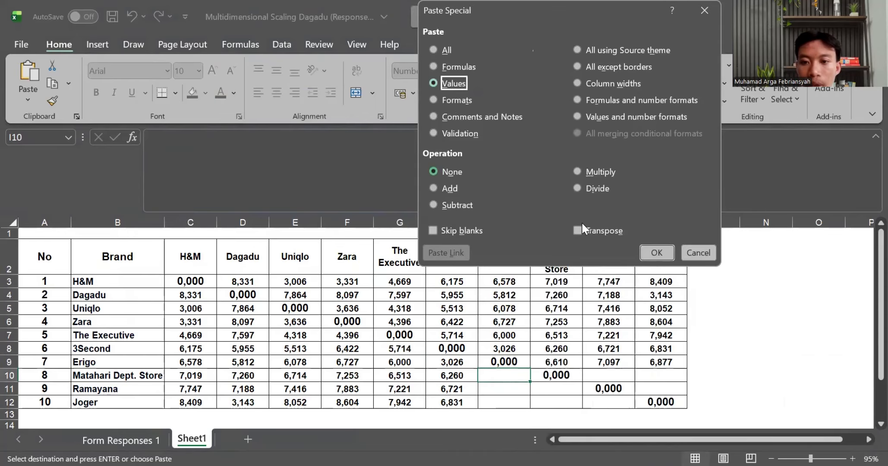
left_click(662, 252)
- Copy the averages for the Matahari Dept. Store pairs with Ramayana and Joger, cells AW157 to AX157, on the Form Responses 1 sheet
left_click(142, 439)
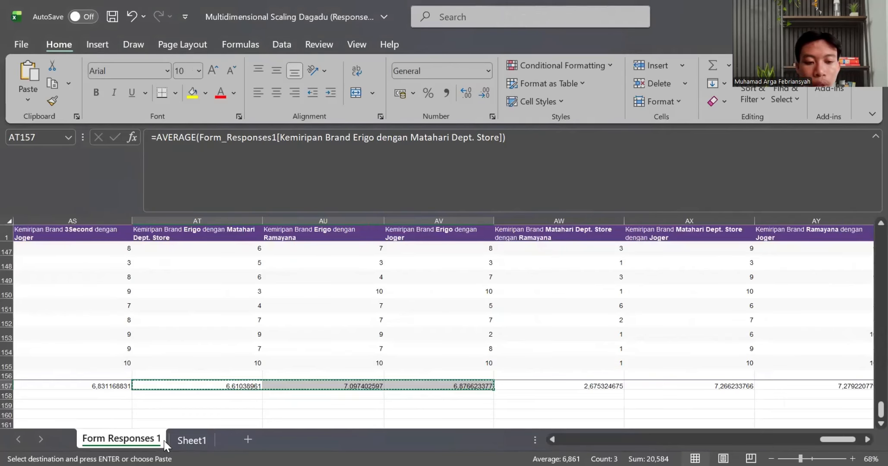
left_click(521, 382)
scroll(519, 380, "right", 3)
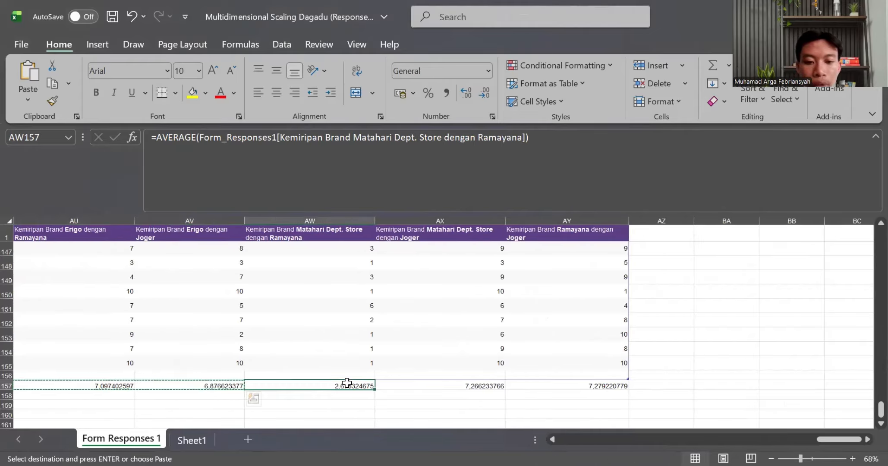
left_click_drag(346, 382, 421, 386)
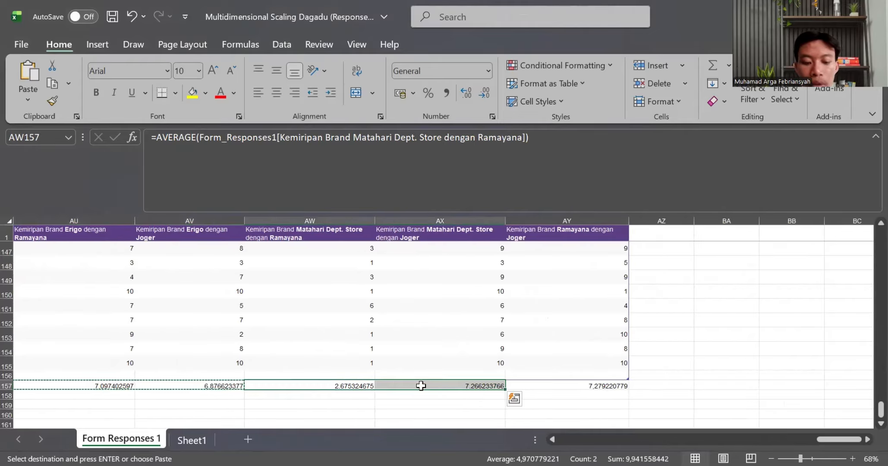
key("ctrl+c")
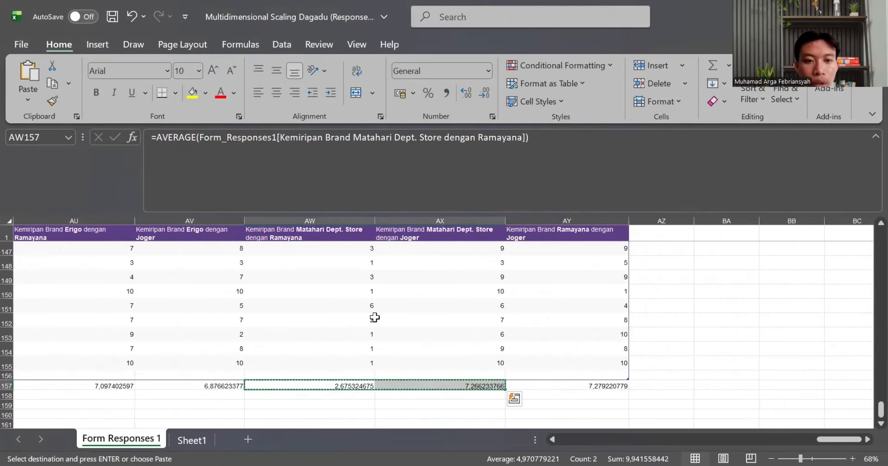
- Paste the copied Matahari Dept. Store averages as values into the Ramayana and Joger cells (K10:L10) of Sheet1
left_click(201, 440)
left_click_drag(612, 373, 661, 372)
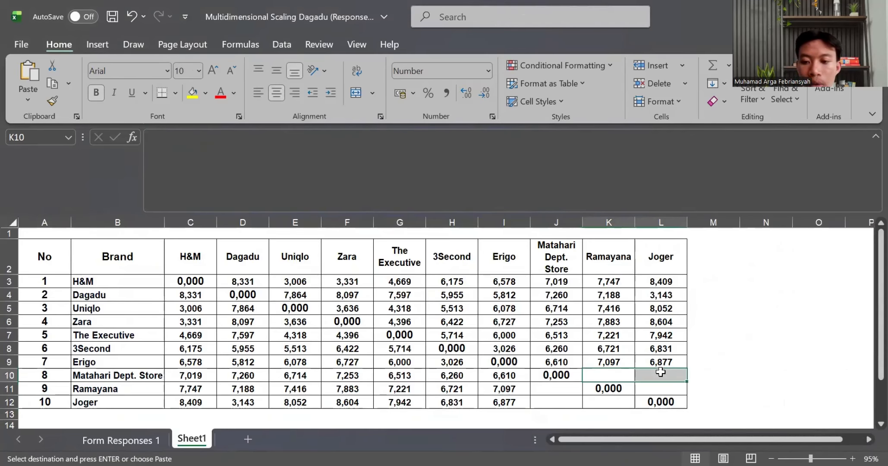
left_click(611, 377)
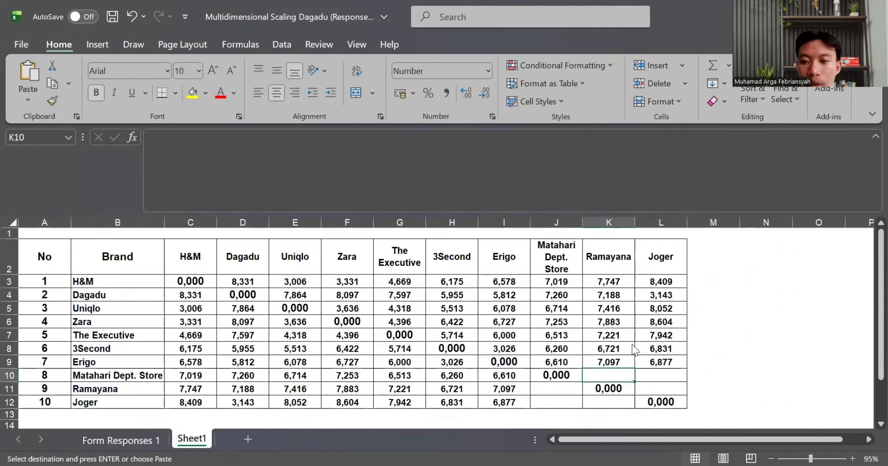
right_click(612, 377)
left_click(673, 113)
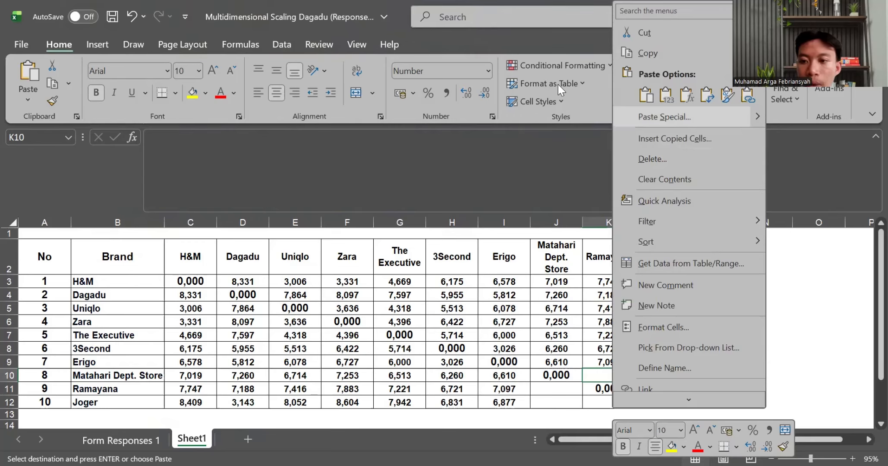
left_click(558, 83)
key("Return")
- Paste the same Matahari averages as transposed values into J11:J12, under the Matahari Dept. Store column
left_click(564, 385)
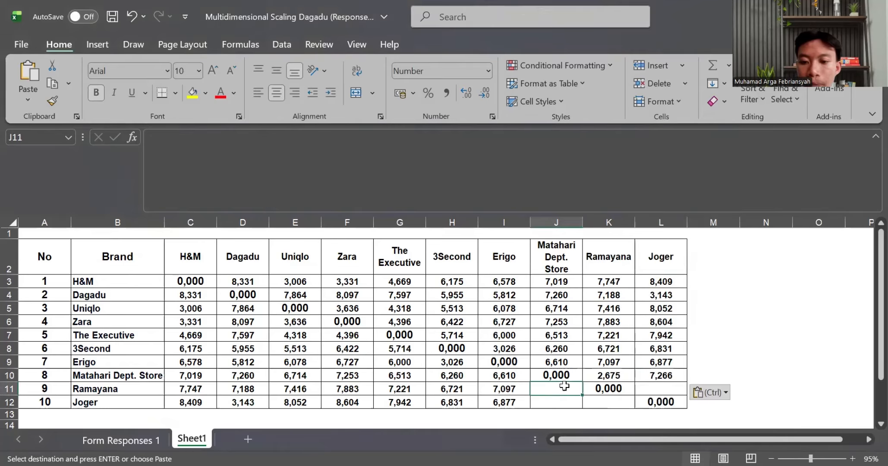
right_click(559, 390)
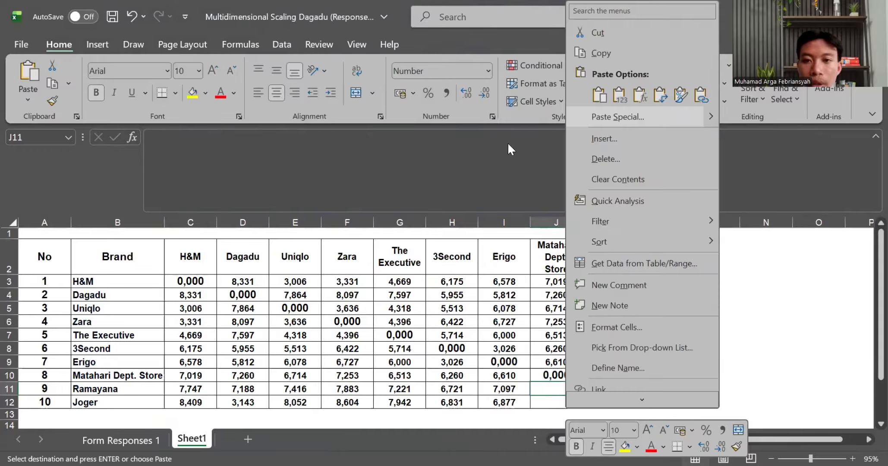
left_click(622, 116)
left_click(647, 230)
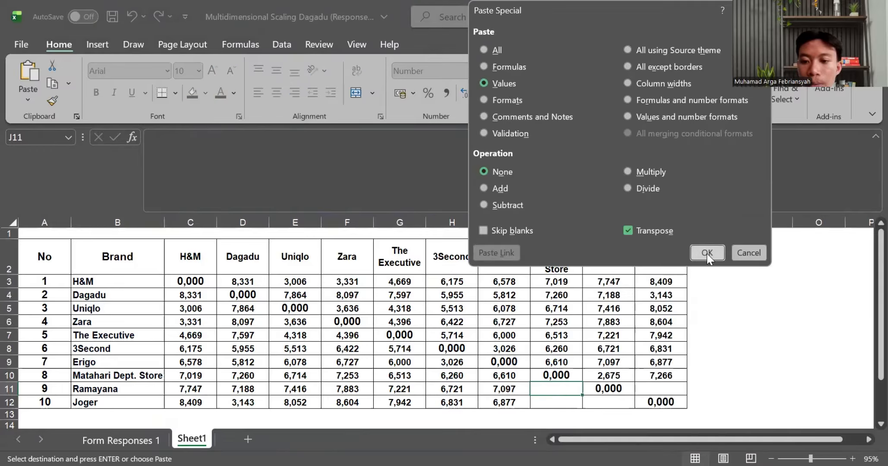
left_click(707, 253)
- Copy the Ramayana–Joger average from AY157 of Form Responses 1 and paste it as a value into L11 of Sheet1
left_click(139, 438)
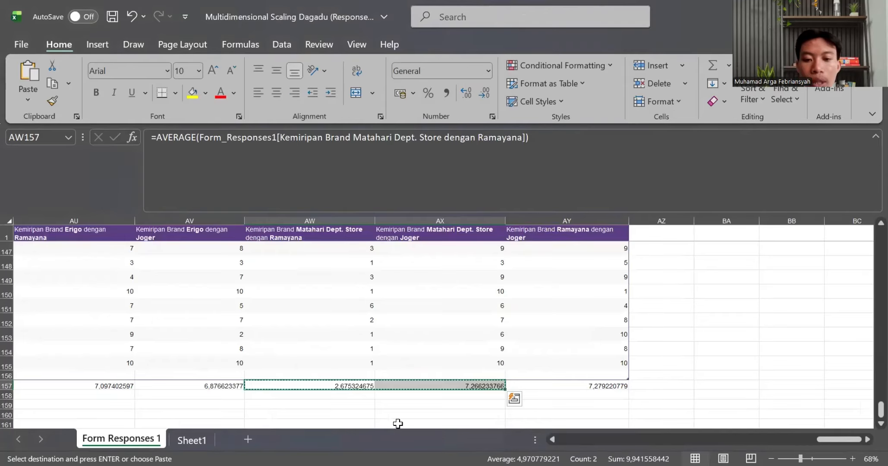
left_click(584, 382)
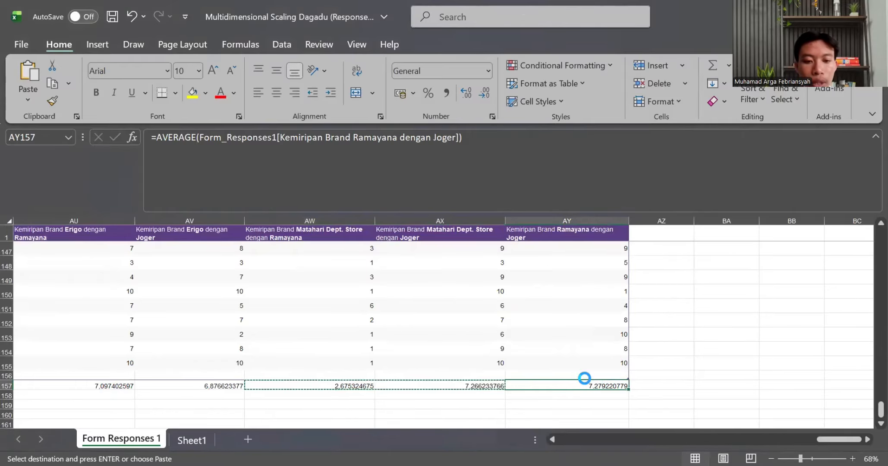
key("ctrl+c")
left_click(192, 440)
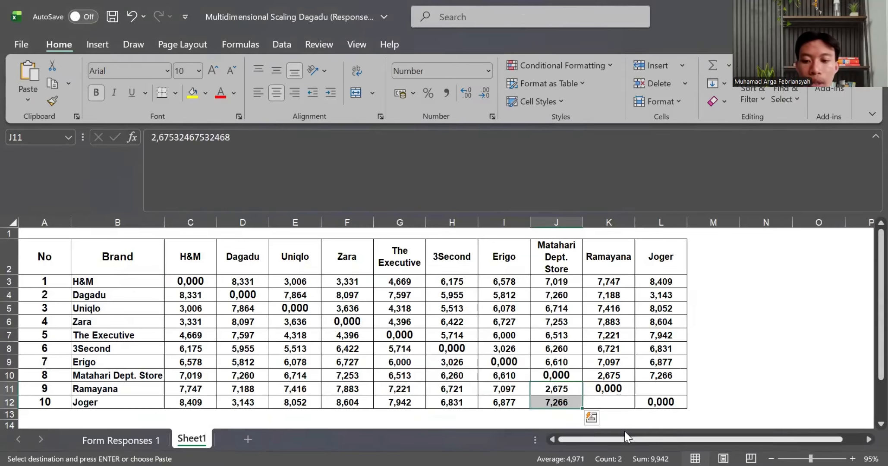
left_click(659, 388)
right_click(659, 387)
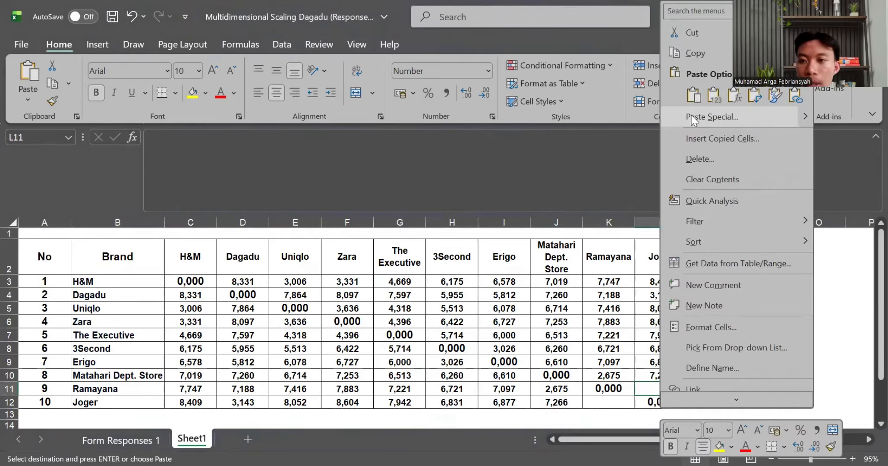
left_click(698, 126)
left_click(565, 87)
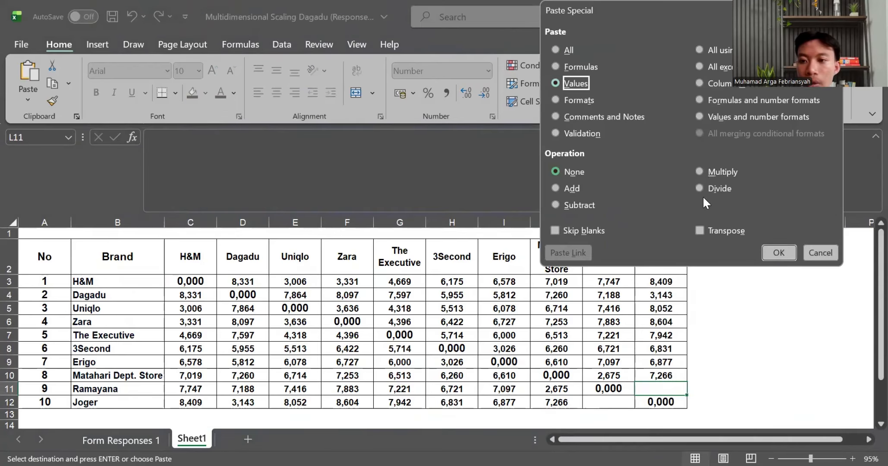
left_click(778, 252)
- Paste the Ramayana–Joger average as a transposed value into K12, the Joger row's Ramayana cell
left_click(618, 401)
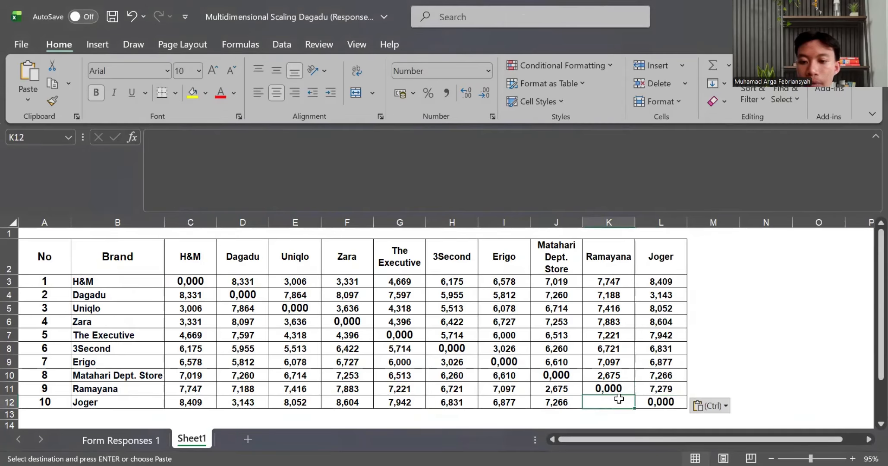
right_click(621, 402)
left_click(672, 117)
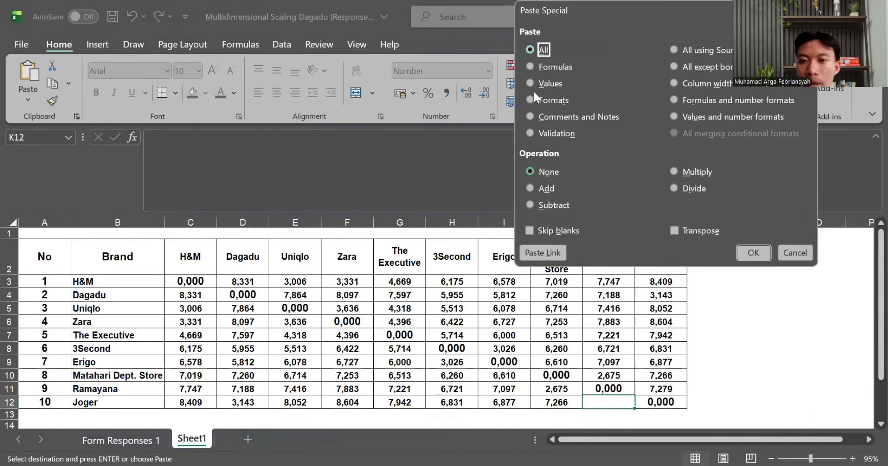
left_click(539, 84)
left_click(682, 233)
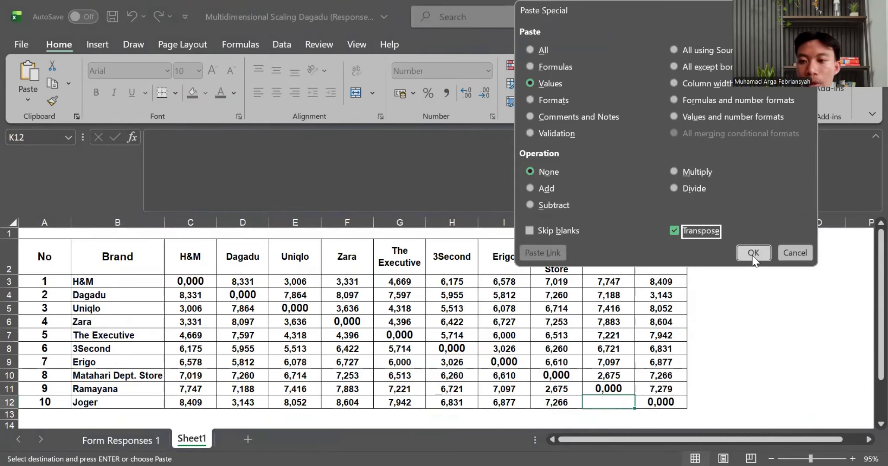
left_click(752, 252)
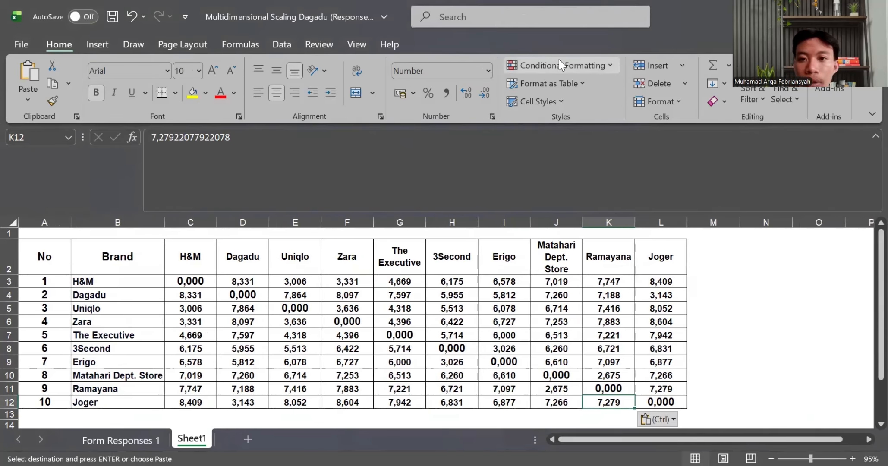
- Apply the green-yellow-red color scale conditional formatting to the brand similarity matrix C3:L12
left_click(609, 66)
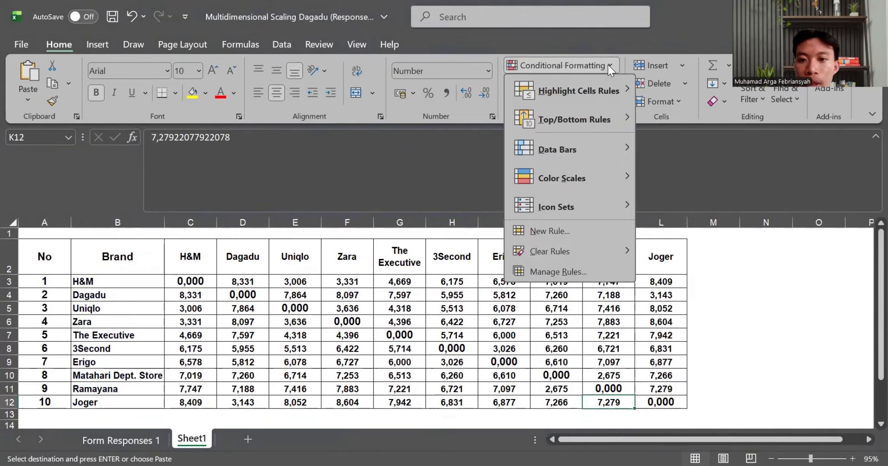
mouse_move(577, 180)
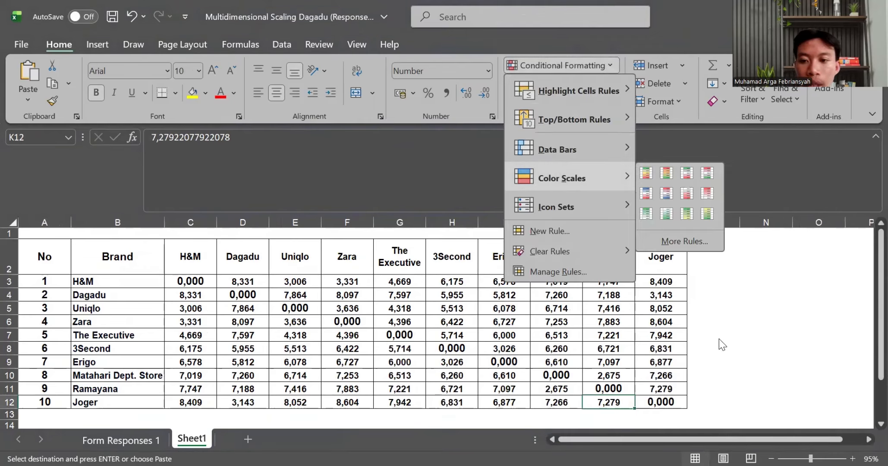
left_click_drag(183, 278, 660, 402)
key("ctrl+v")
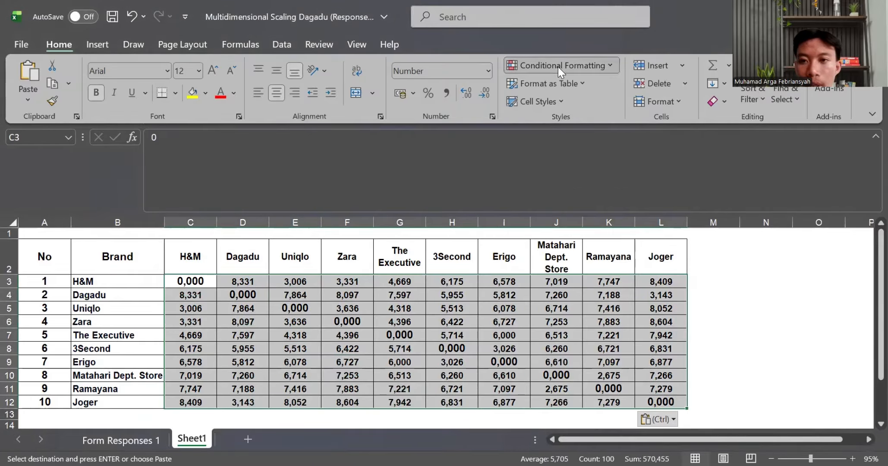
left_click(558, 67)
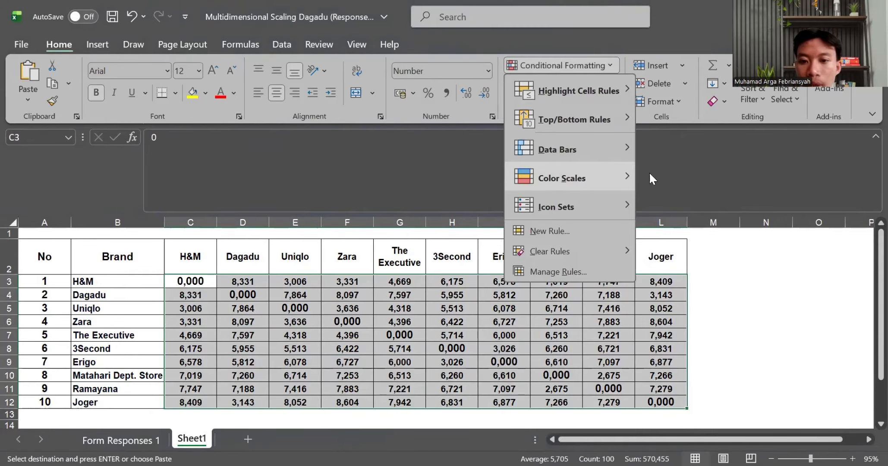
mouse_move(563, 182)
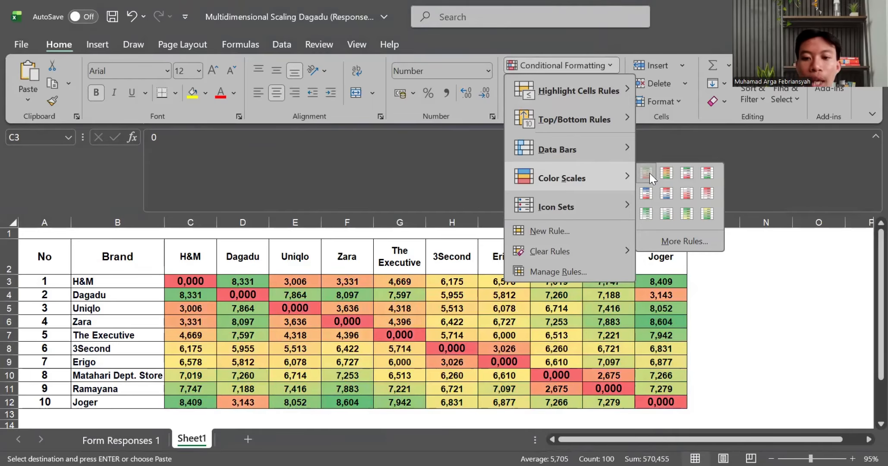
left_click(649, 172)
left_click(730, 292)
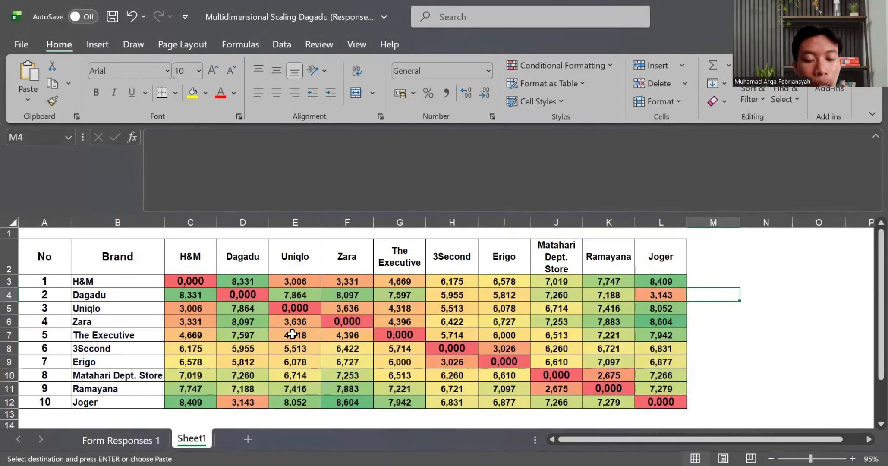
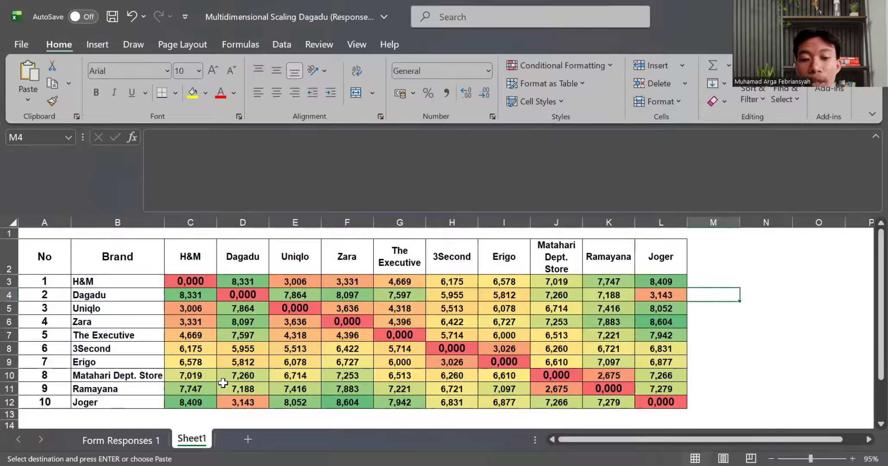
scroll(260, 335, "down", 1)
scroll(260, 335, "right", 1)
scroll(261, 336, "up", 1)
scroll(261, 336, "left", 1)
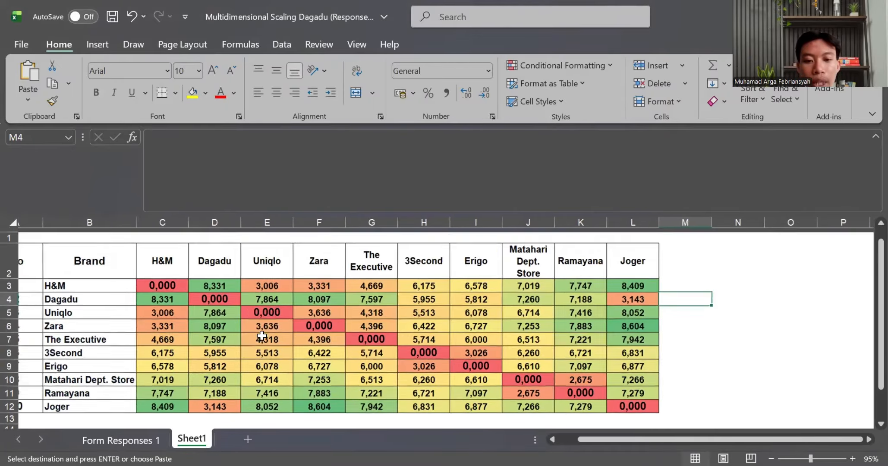
scroll(261, 336, "left", 1)
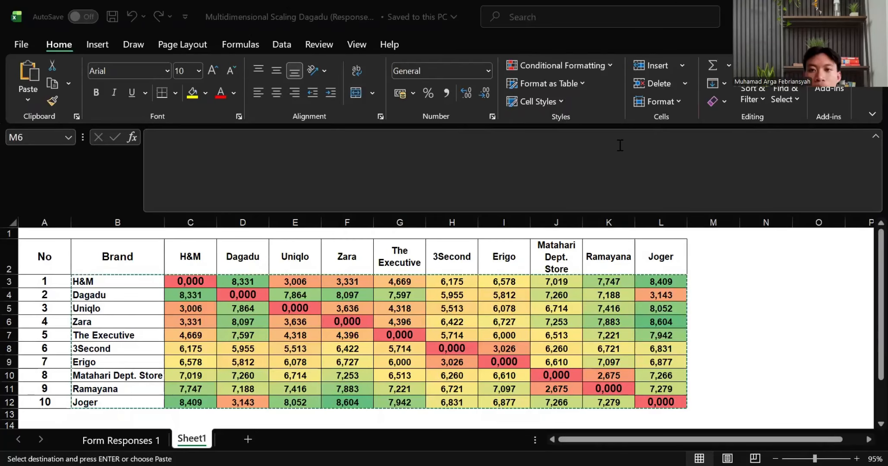
- Copy the brand names and matrix values in B3:L12, switch to SPSS and select the first empty data cell
left_click(720, 326)
left_click(129, 286)
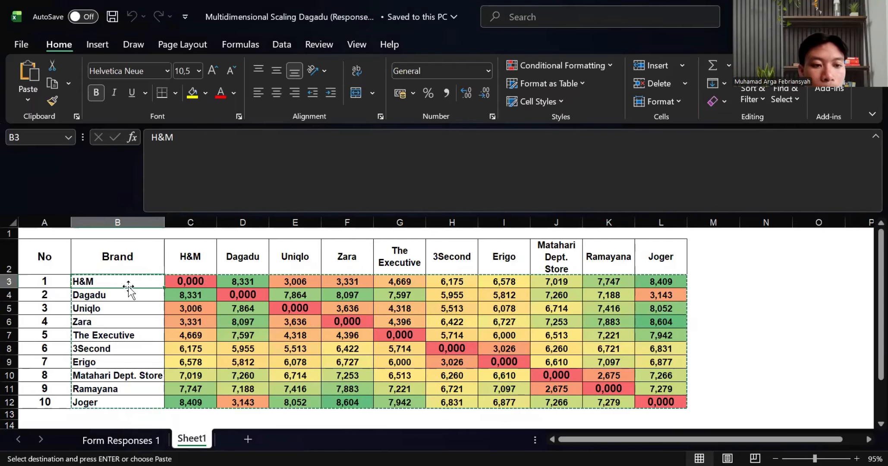
left_click_drag(131, 286, 655, 399)
type("H&M\t0,000\t8,331\t3,006\t3,331\t4,669\t6,175\t6,578\t7,019\t7,747\t8,409 Dagadu\t8,331\t0,000\t7,864\t8,097\t7,597\t5,955\t5,812\t7,260\t7,188\t3,143 Uniqlo\t3,006\t7,864\t0,000\t3,636\t4,318\t5,513\t6,078\t6,714\t7,416\t8,052 Zara\t3,331\t8,097\t3,636\t0,000\t4,396\t6,422\t6,727\t7,253\t7,883\t8,604 The Executive\t4,669\t7,597\t4,318\t4,396\t0,000\t5,714\t6,000\t6,513\t7,221\t7,942 3Second\t6,175\t5,955\t5,513\t6,422\t5,714\t0,000\t3,026\t6,260\t6,721\t6,831 Erigo\t6,578\t5,812\t6,078\t6,727\t6,000\t3,026\t0,000\t6,610\t7,097\t6,877 Matahari Dept. Store\t7,019\t7,260\t6,714\t7,253\t6,513\t6,260\t6,610\t0,000\t2,675\t7,266 Ramayana\t7,747\t7,188\t7,416\t7,883\t7,221\t6,721\t7,097\t2,675\t0,000\t7,279 Joger\t8,409\t3,143\t8,052\t8,604\t7,942\t6,831\t6,877\t7,266\t7,279\t0,000")
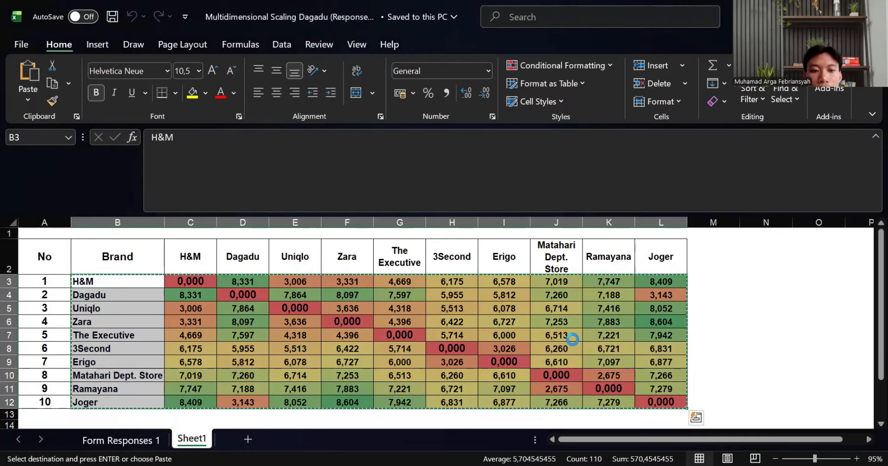
key("alt+Tab")
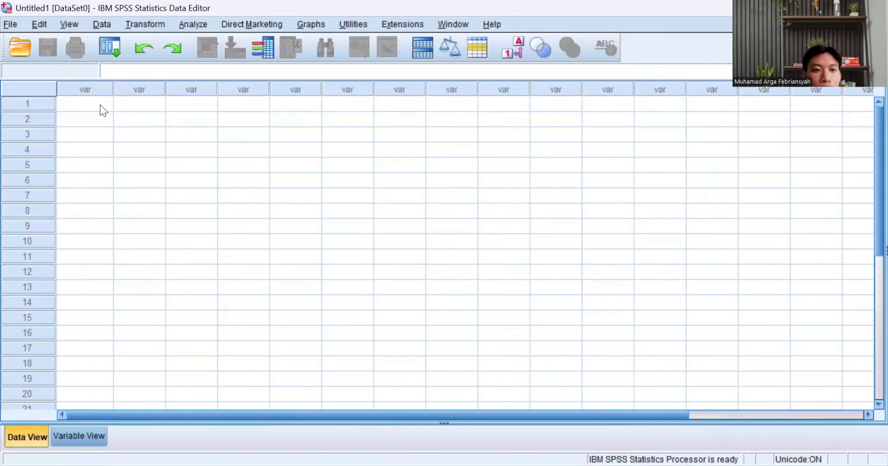
left_click(101, 108)
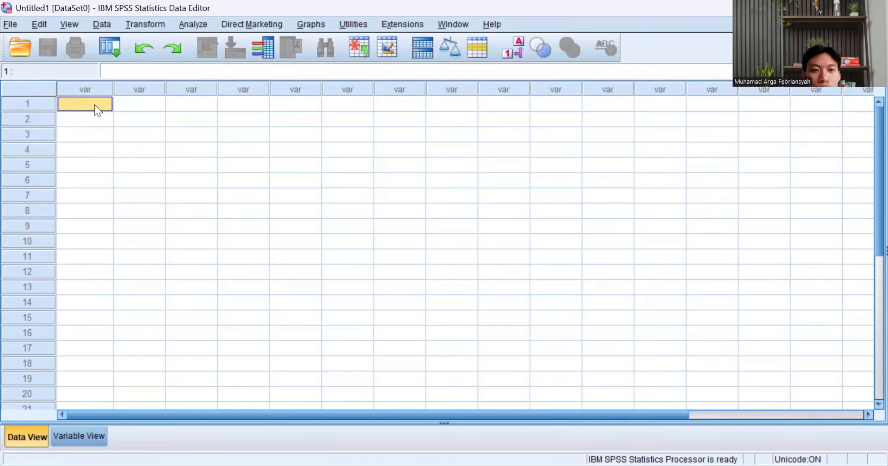
left_click(123, 132)
left_click(86, 104)
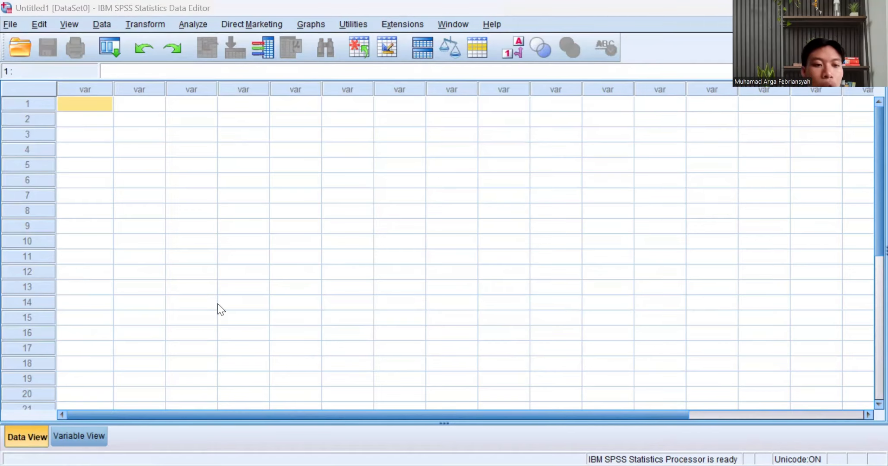
- Return to Excel to copy B3:L12 again, and paste it into the SPSS data sheet starting at the first cell
key("alt+Tab")
left_click(141, 282)
left_click_drag(141, 282, 644, 397)
key("ctrl+v")
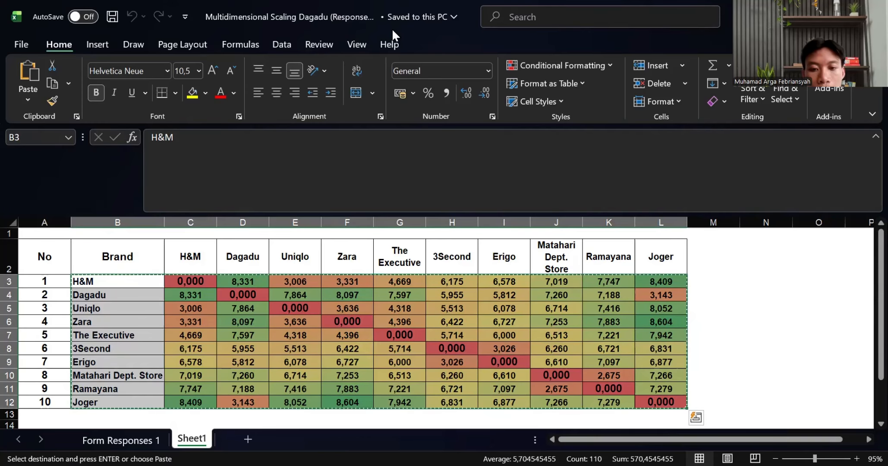
key("alt+Tab")
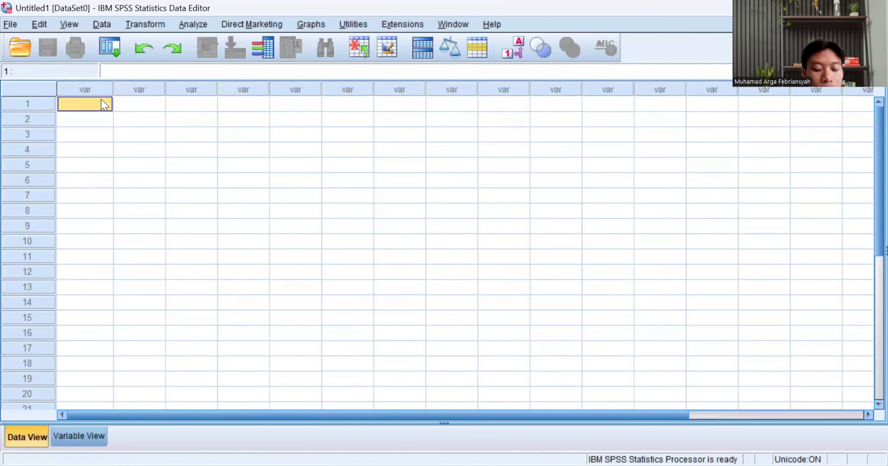
key("ctrl+v")
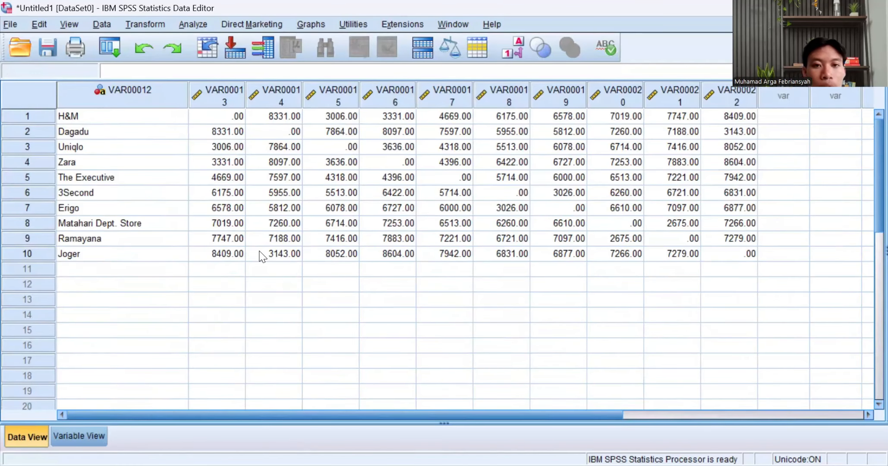
- Rename the first variable, holding the brand names, as Brand in the variable definitions
left_click(92, 433)
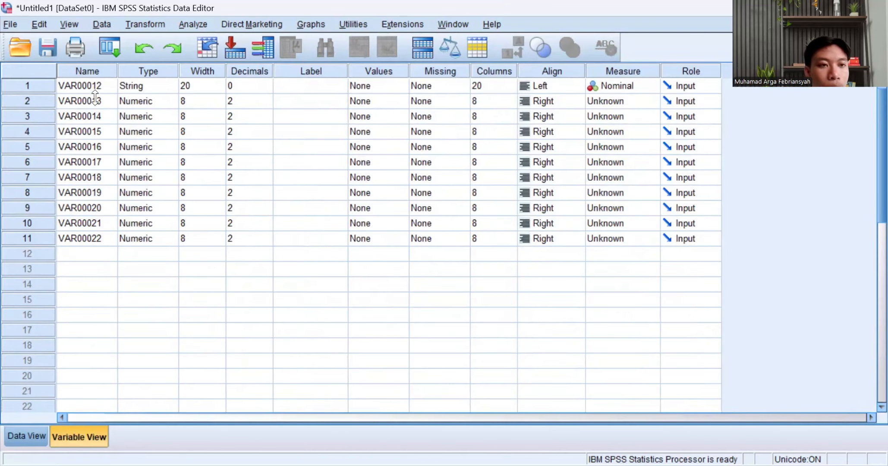
left_click(111, 88)
type("Brand")
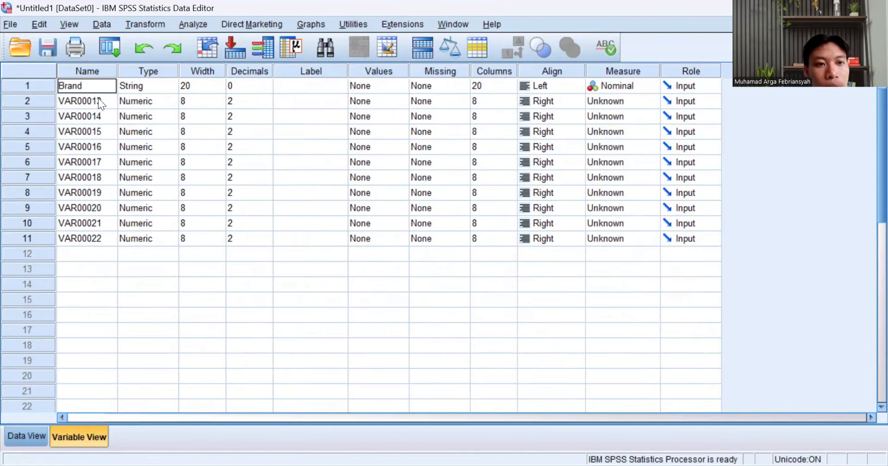
left_click(99, 104)
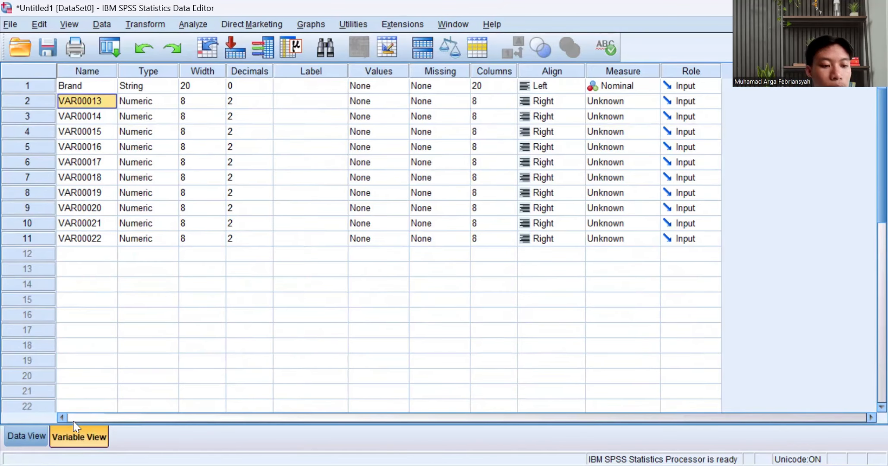
- Check the brand order in the data sheet and rename the second and third variables as HnM and Dagadu
key("ctrl+t")
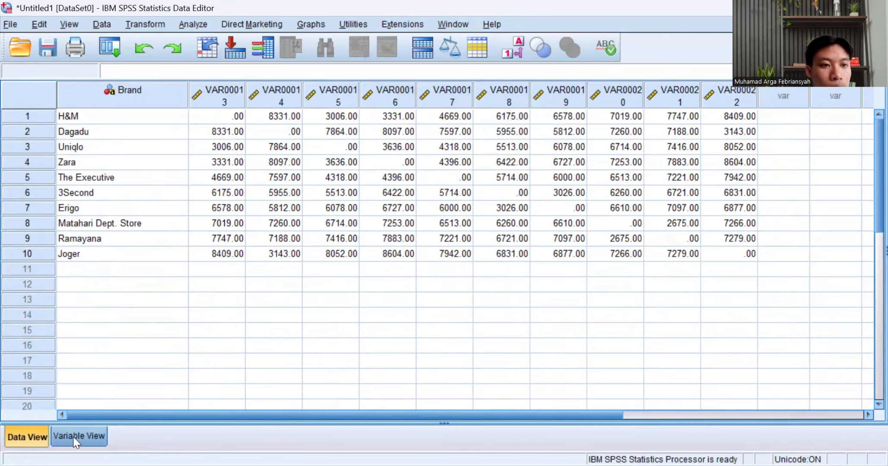
left_click(76, 433)
type("HnM")
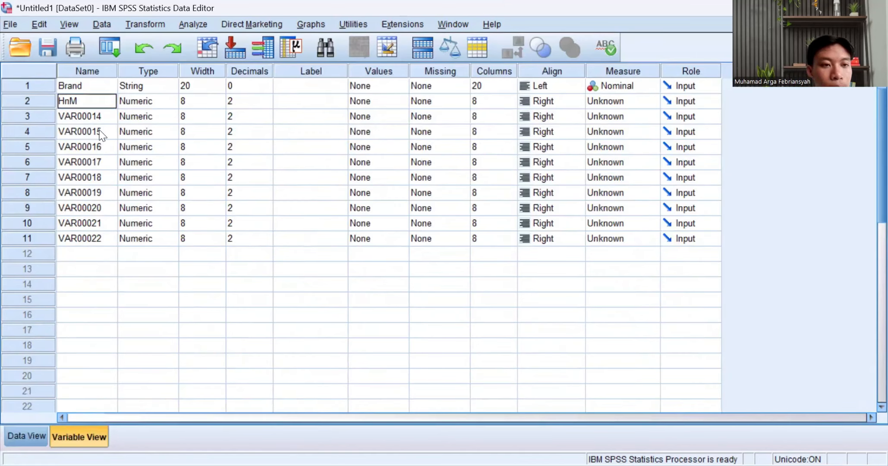
left_click(96, 116)
type("Dagadu")
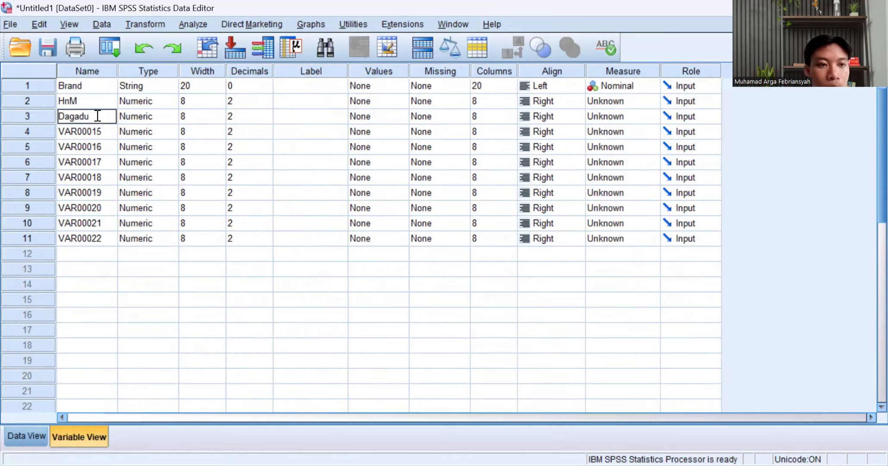
- Rename the fourth, fifth and sixth variables as Uniqlo, Zara and TheExecutive
left_click(104, 133)
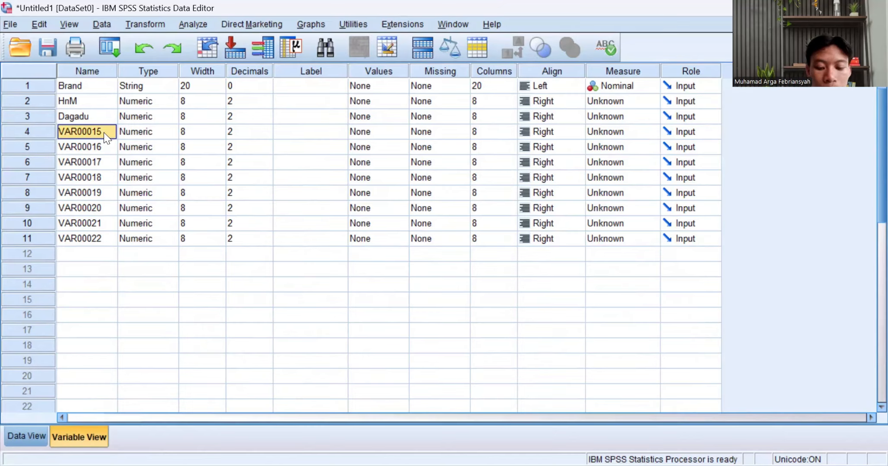
type("Uniqlo")
left_click(77, 146)
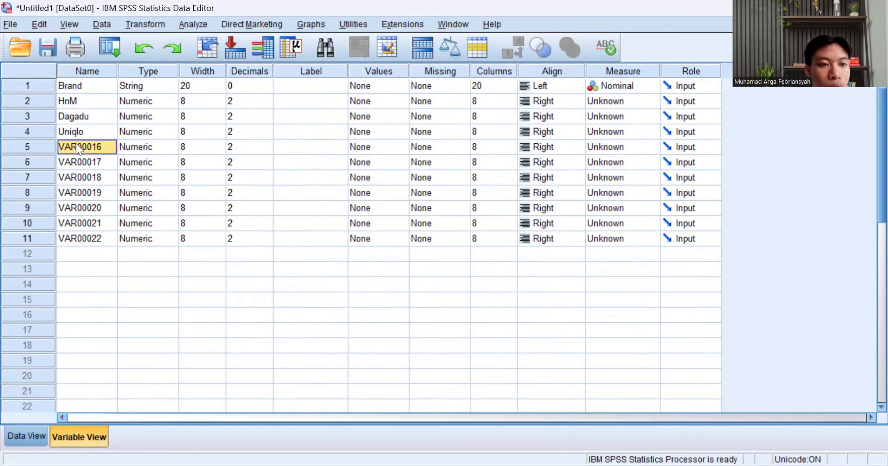
type("Zara")
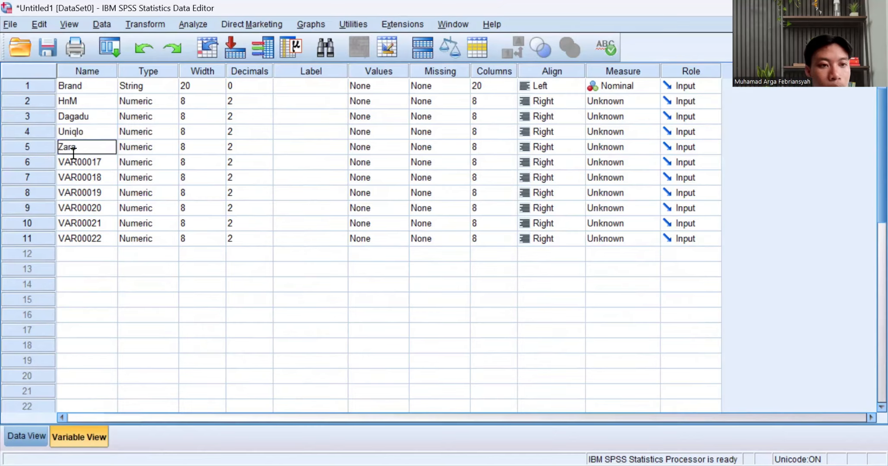
left_click(83, 166)
type("TheExecuti")
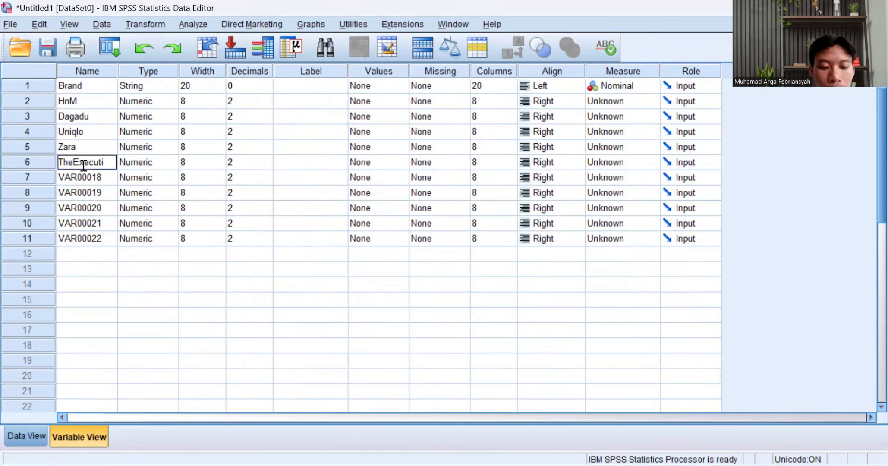
type("ve")
- Try to rename the seventh variable as 3Second
left_click(102, 179)
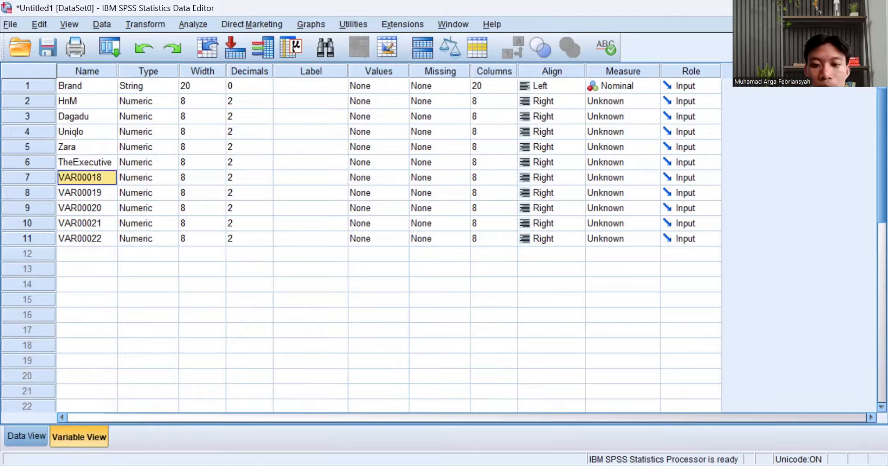
key("alt+Tab")
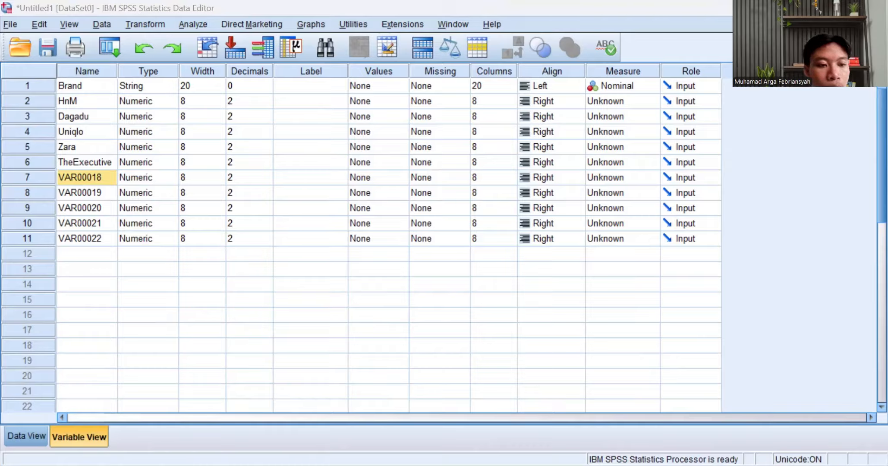
left_click(89, 179)
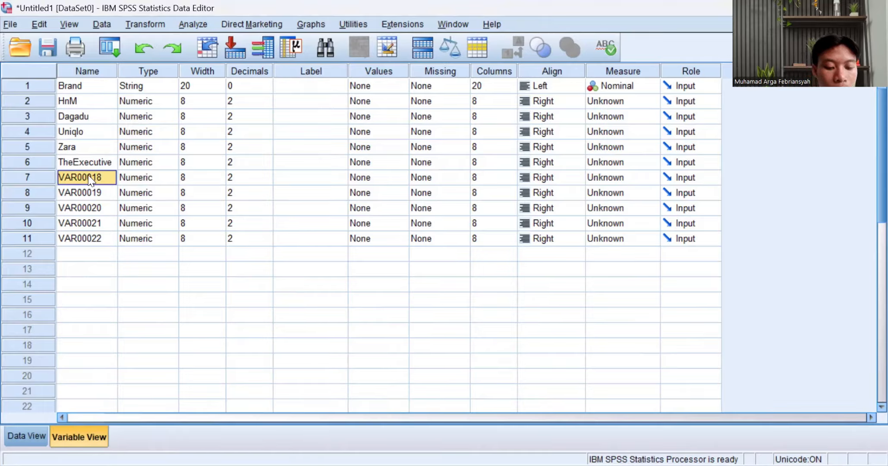
type("3Second")
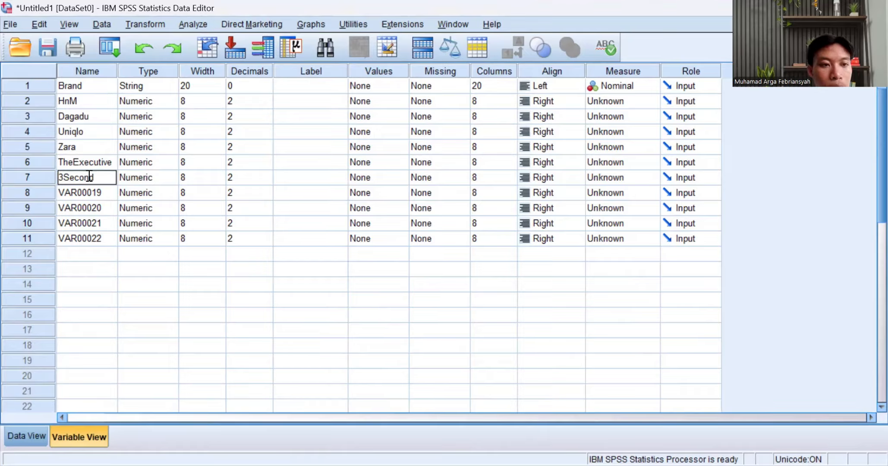
left_click(92, 193)
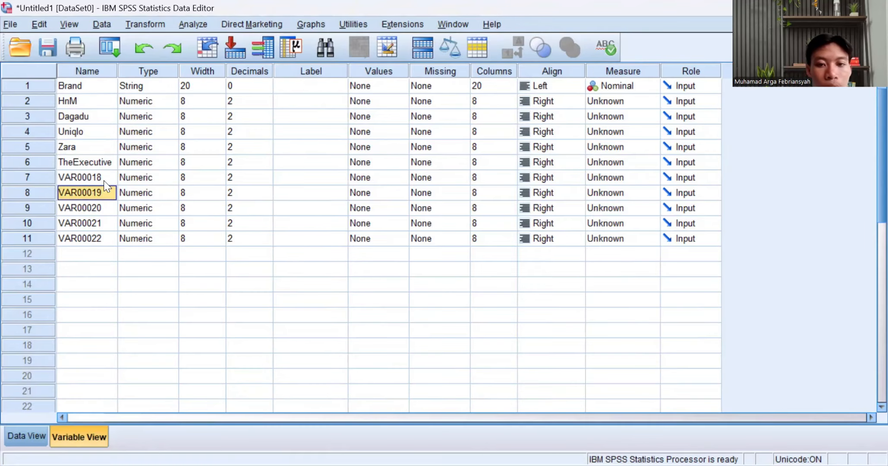
left_click(451, 262)
- Rename the seventh variable as ThreeSecond and the eighth as Erigo
left_click(96, 178)
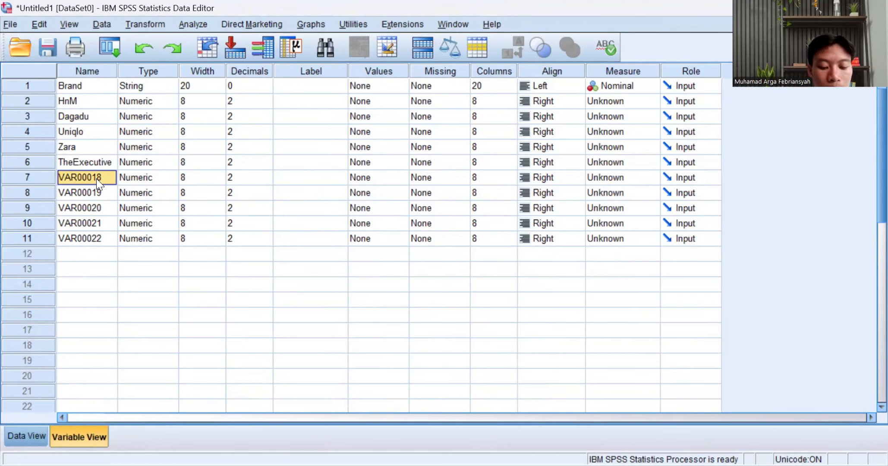
type("ThreeSe")
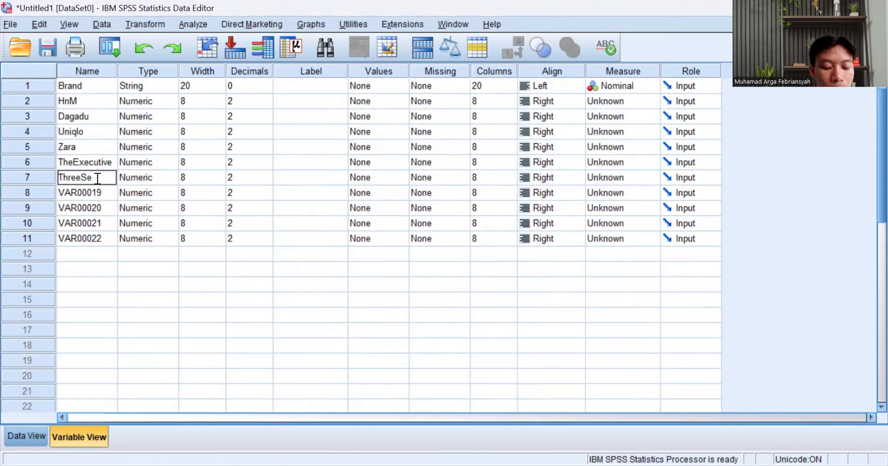
type("cond")
left_click(102, 195)
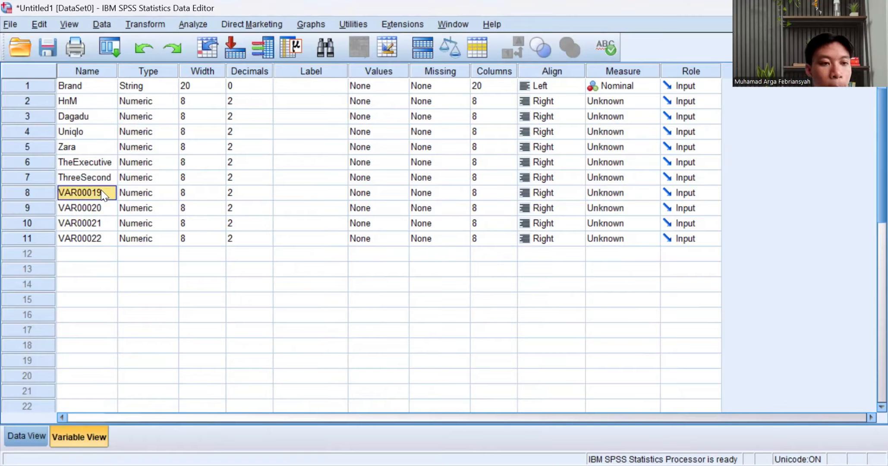
type("Erigo")
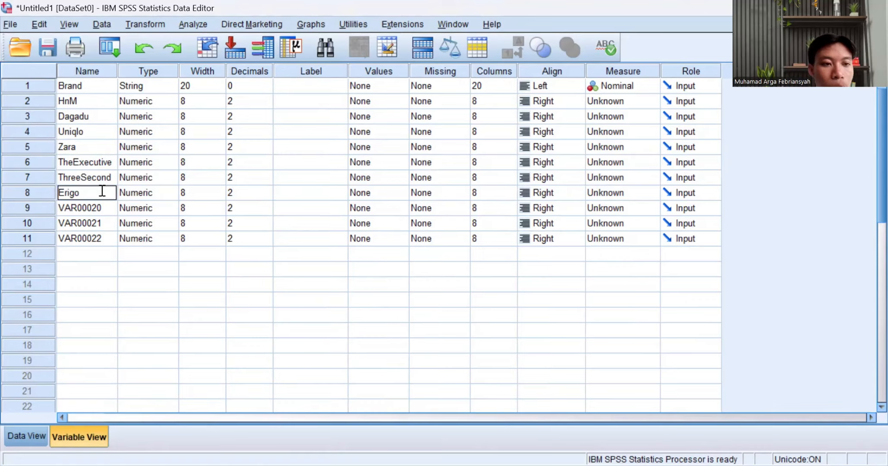
- Rename the ninth variable as Matahari and the tenth as Ramayana
left_click(109, 212)
type("Maya")
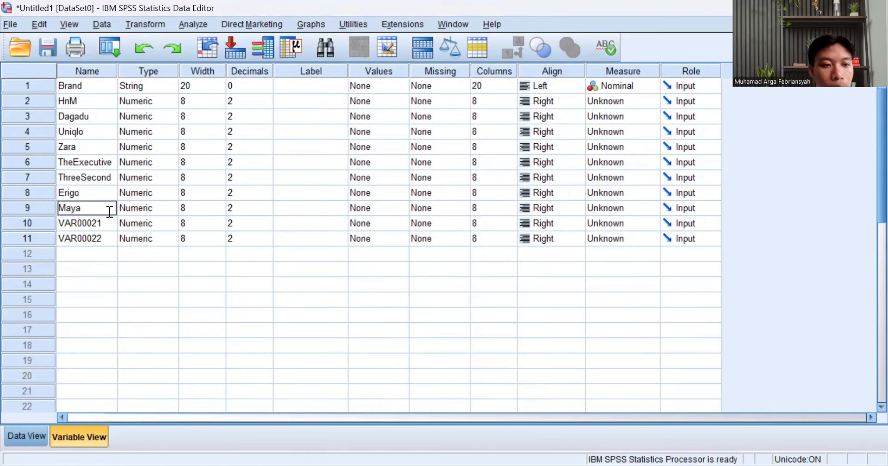
key("BackSpace")
key("BackSpace")
type("ta")
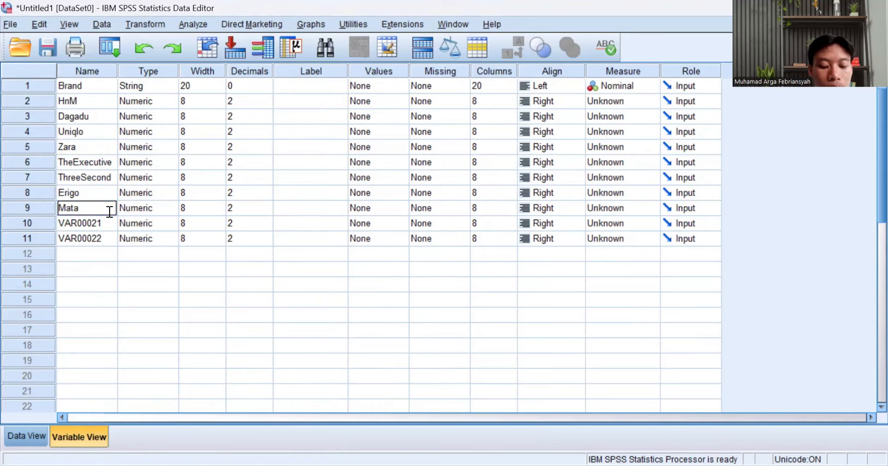
type("hari")
left_click(103, 223)
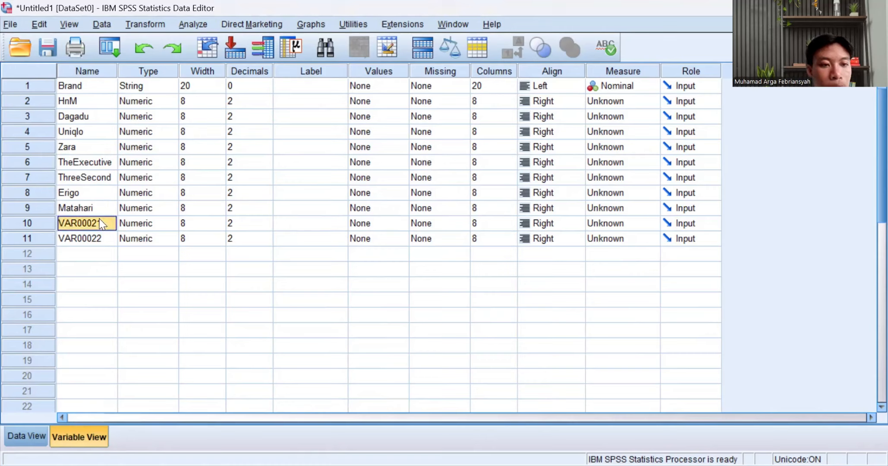
type("Ramayan")
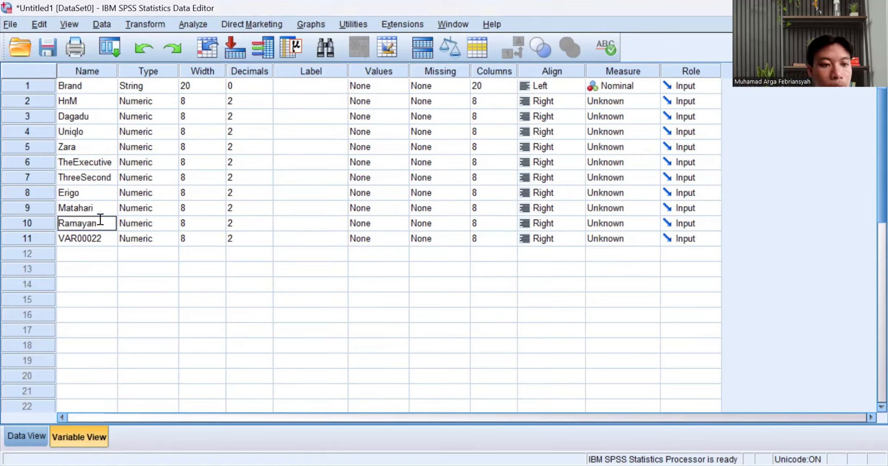
type("a")
- Rename the eleventh and last variable as Joger
left_click(97, 239)
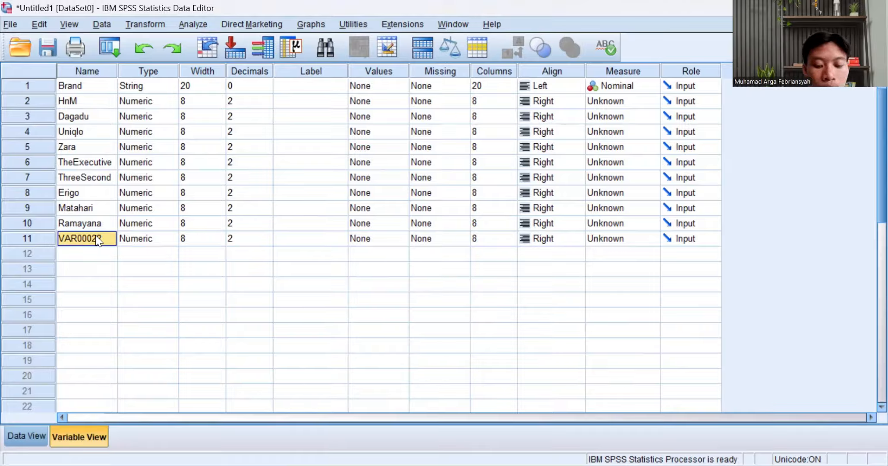
type("Upger")
key("BackSpace")
key("BackSpace")
key("BackSpace")
key("BackSpace")
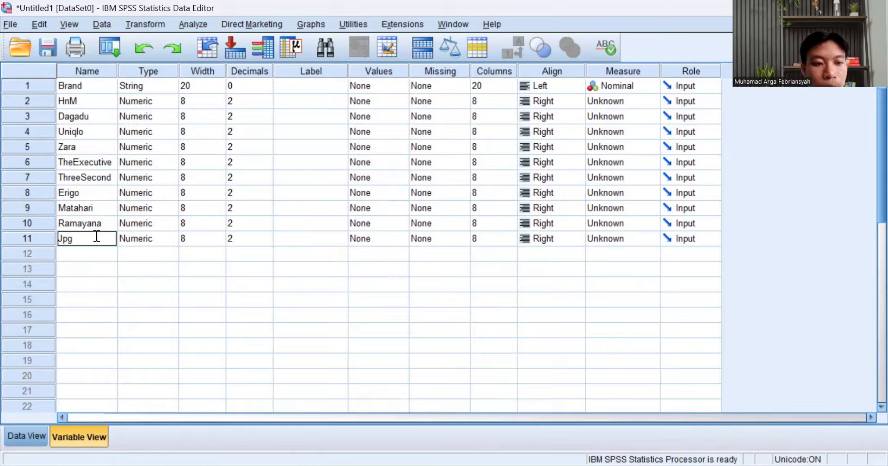
type("oger")
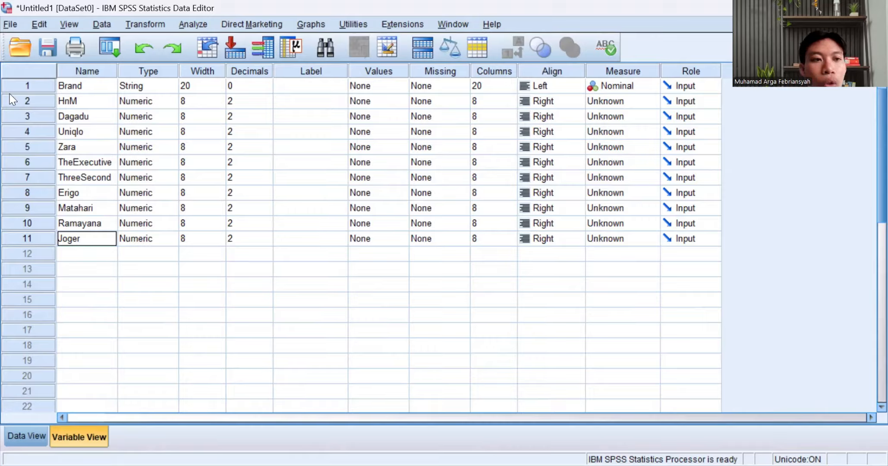
- Set the measurement level of all ten numeric brand variables, HnM through Joger, to Scale
left_click(341, 20)
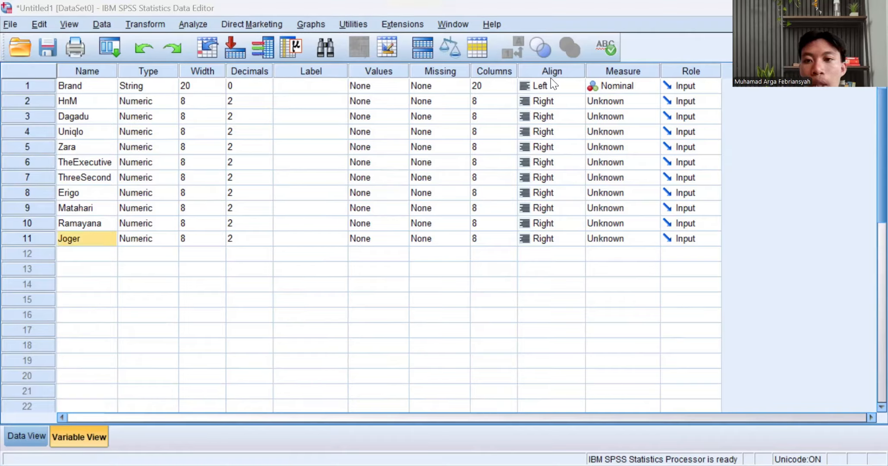
left_click(609, 102)
left_click(616, 118)
left_click(623, 135)
left_click(623, 136)
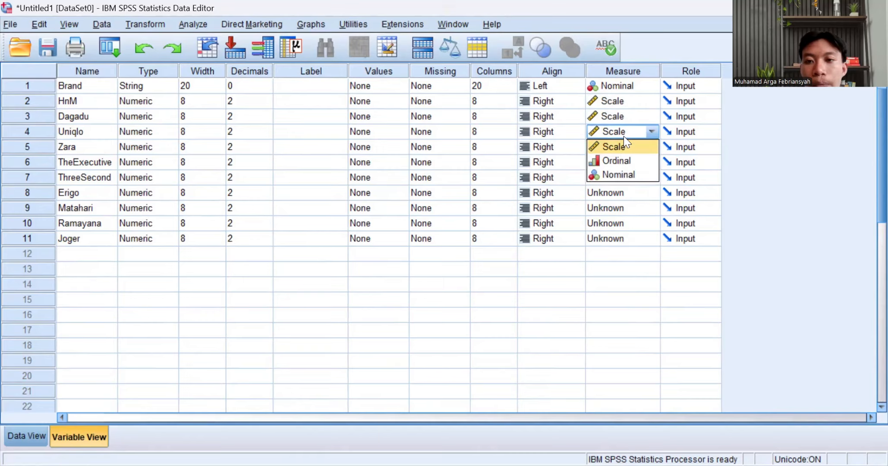
left_click(626, 146)
left_click(626, 147)
left_click(629, 162)
left_click(631, 163)
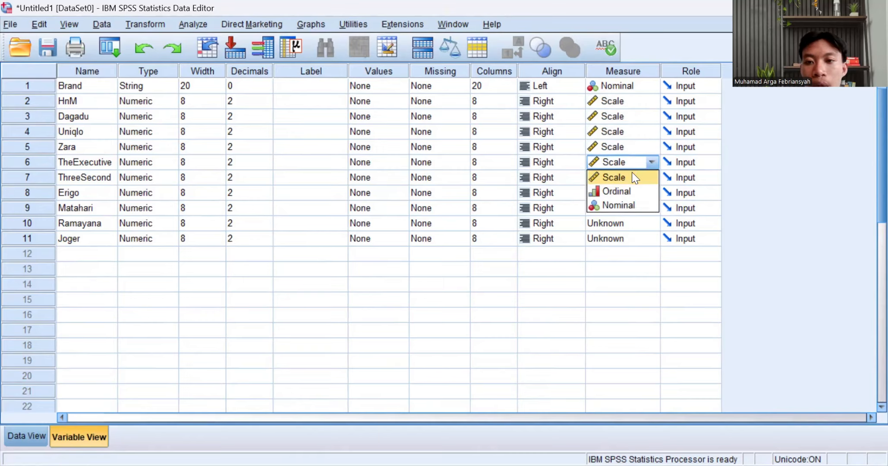
left_click(635, 178)
left_click(634, 178)
left_click(629, 193)
left_click(629, 202)
left_click(629, 208)
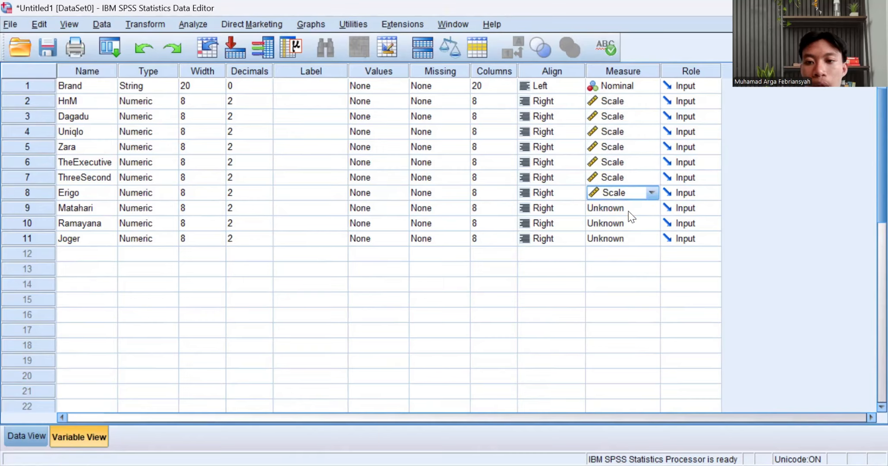
left_click(628, 213)
left_click(629, 222)
left_click(629, 223)
left_click(629, 240)
left_click(629, 238)
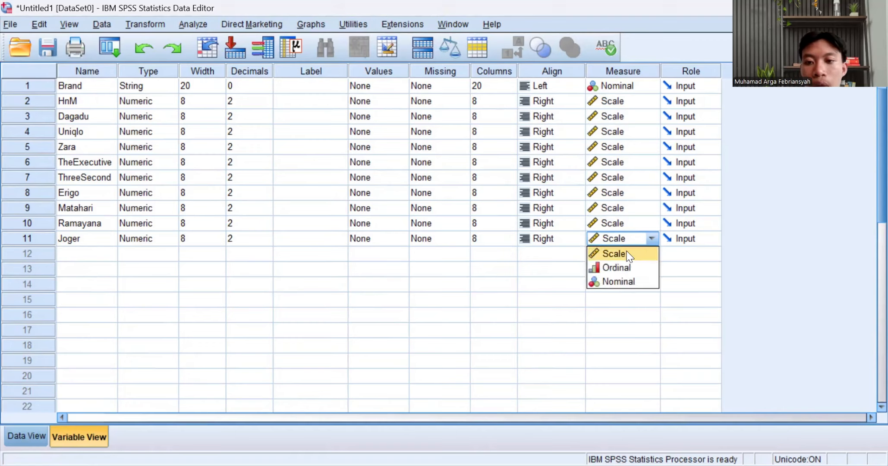
left_click(629, 252)
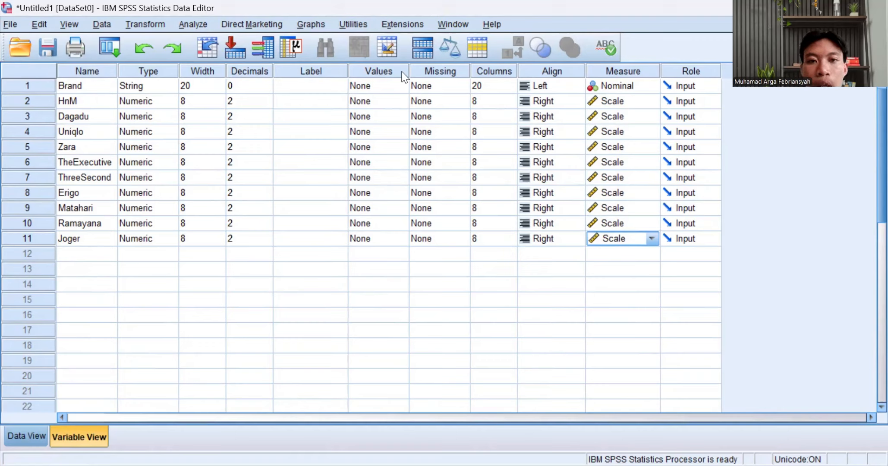
- Open the value labels of the Brand variable and add the label Brand for value 1
left_click(402, 86)
left_click(406, 91)
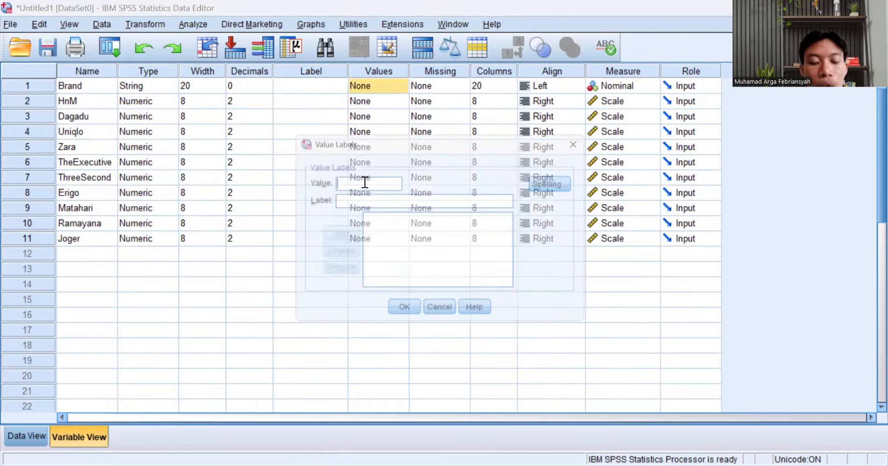
type("1")
left_click(354, 197)
type("Brand")
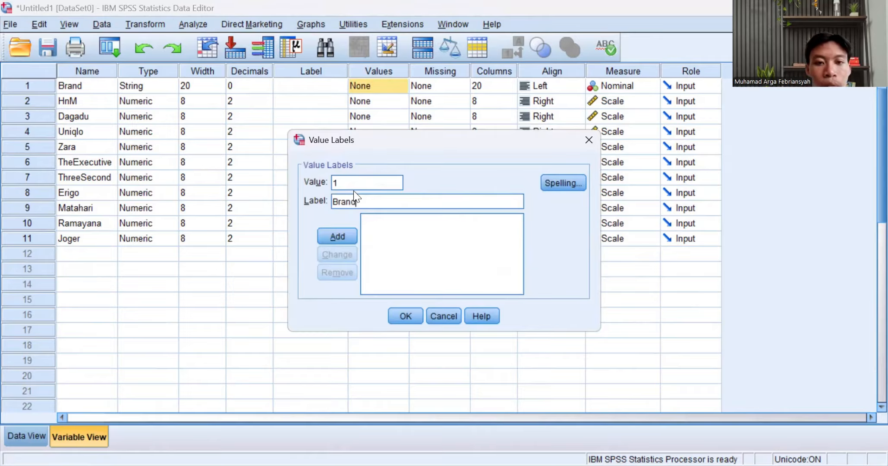
left_click(336, 234)
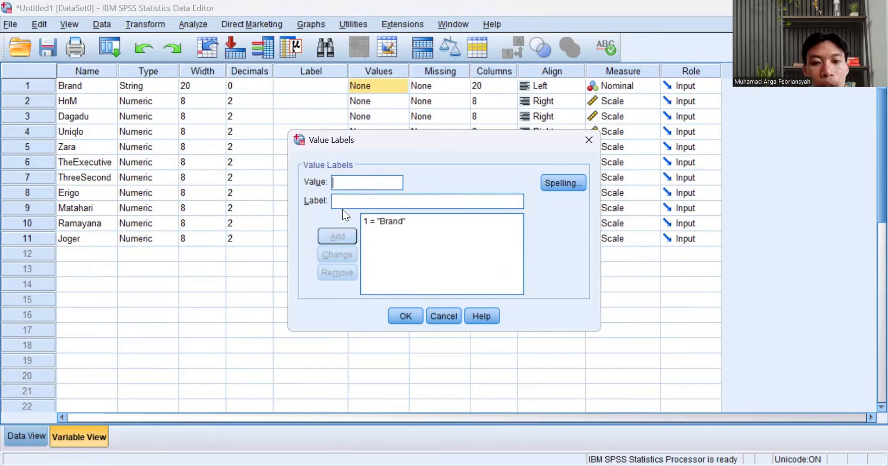
- Add the value labels HnM for value 2 and Dagadu for value 3 to the Brand variable
type("2")
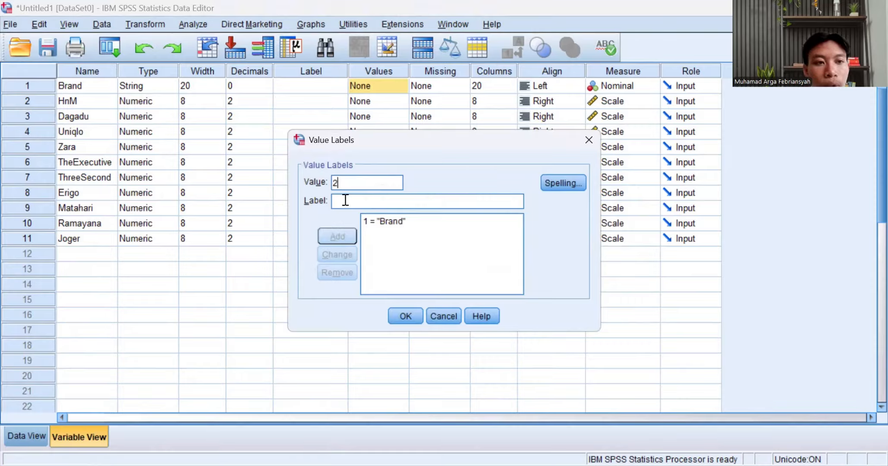
left_click(345, 199)
type("HnM")
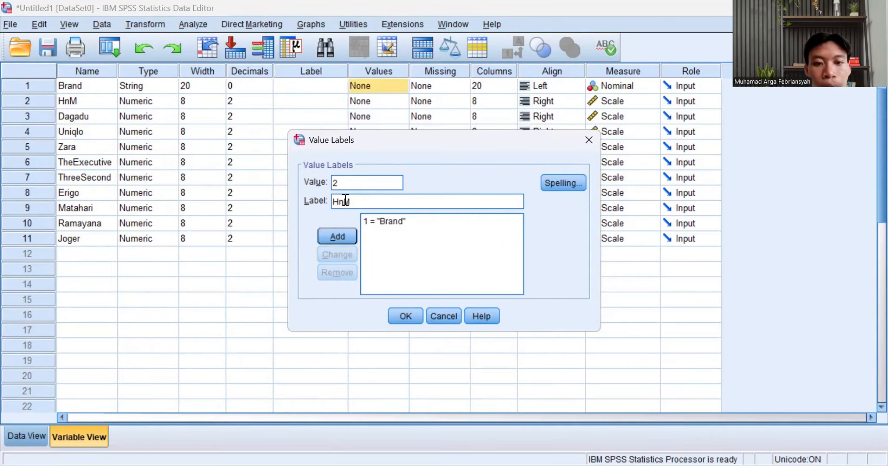
key("Return")
type("3")
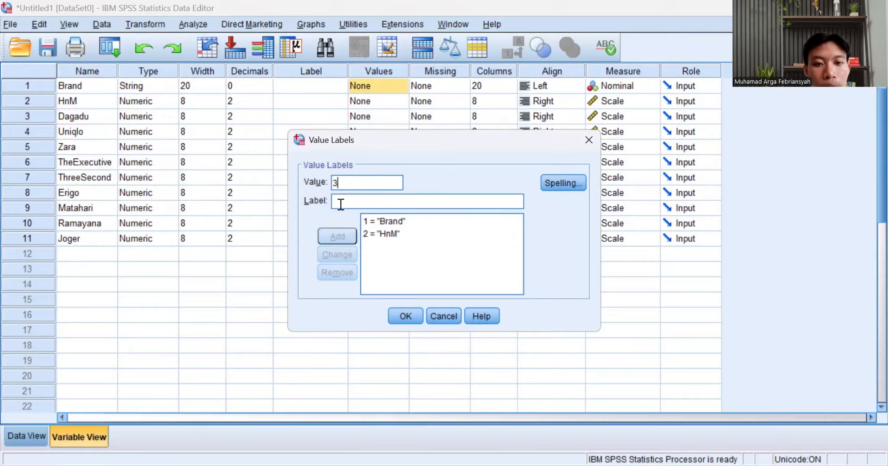
left_click(347, 200)
type("Dagadu")
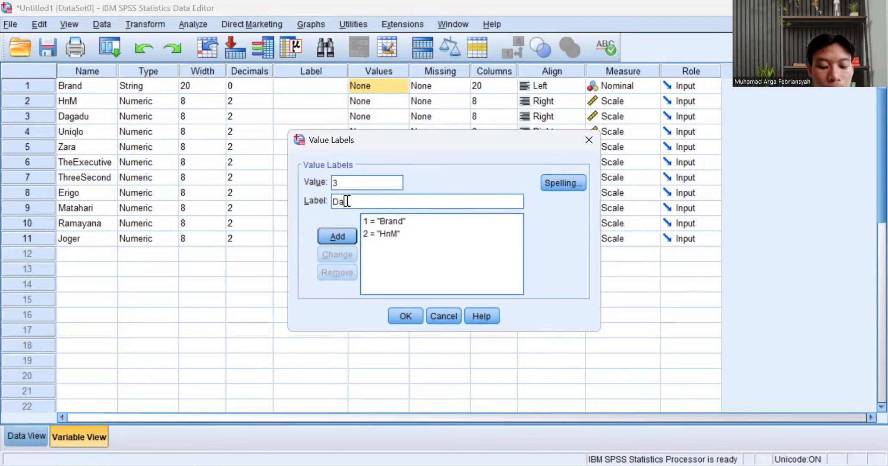
left_click(355, 231)
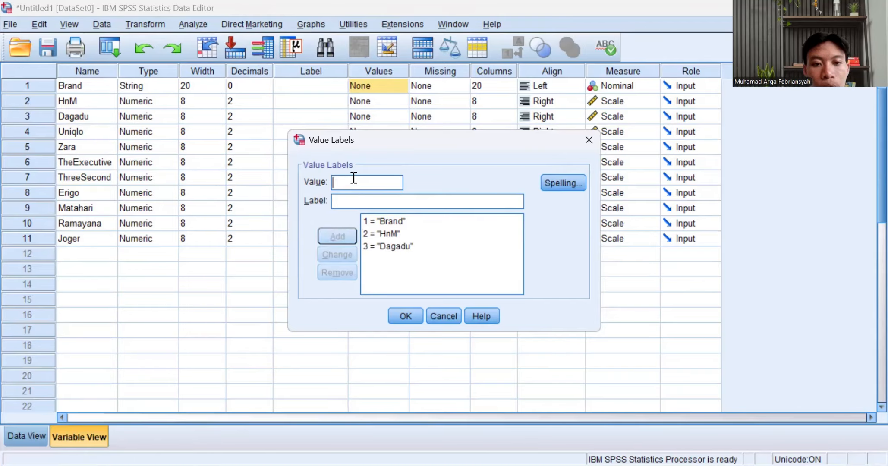
- Add the value labels Uniqlo for value 4 and Zara for value 5
type("4")
left_click(354, 202)
type("Uniqlo")
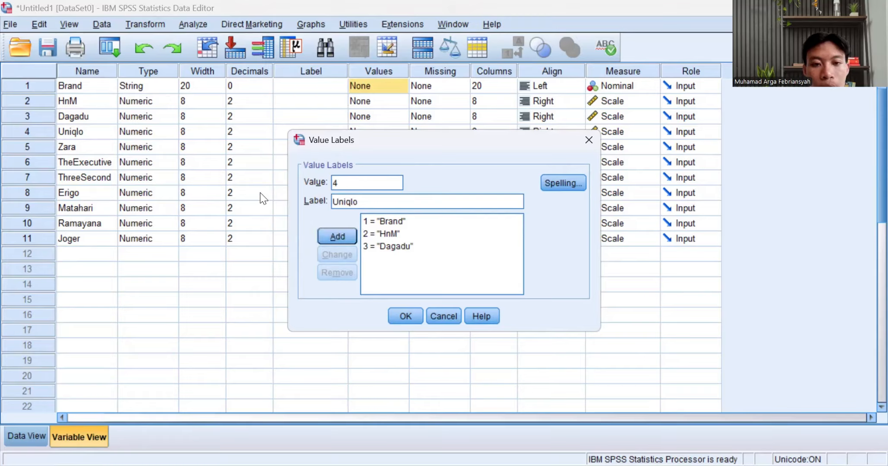
left_click(330, 237)
type("5")
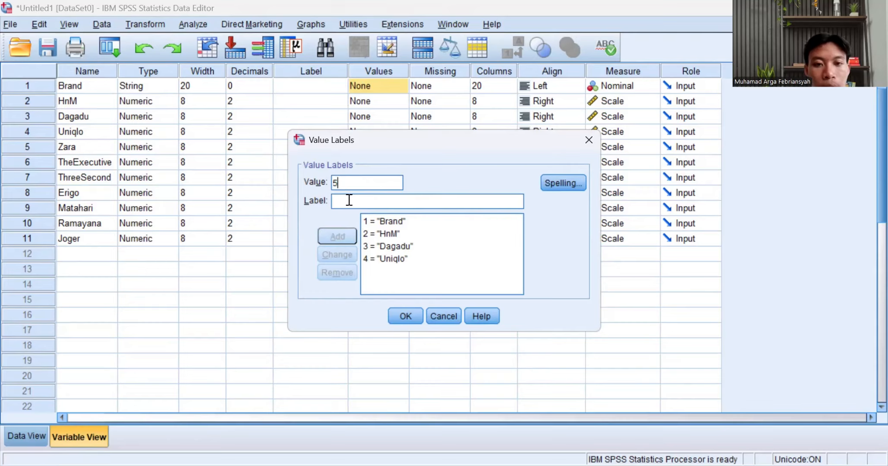
left_click(349, 200)
type("Zara")
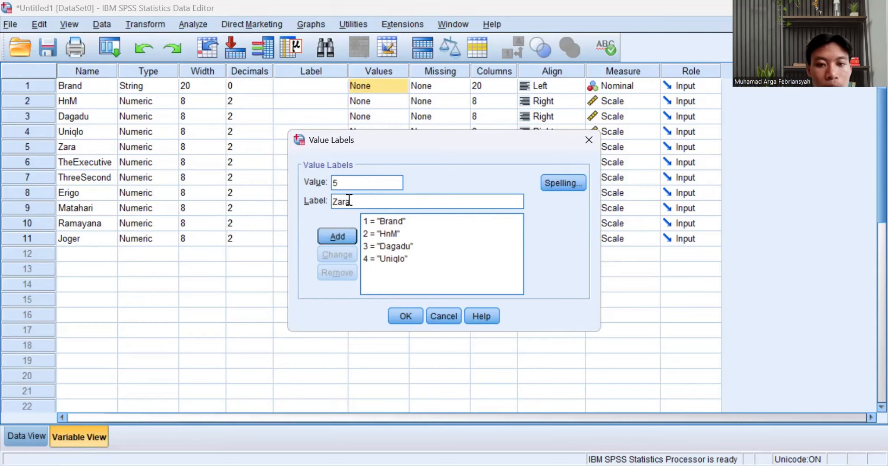
left_click(340, 234)
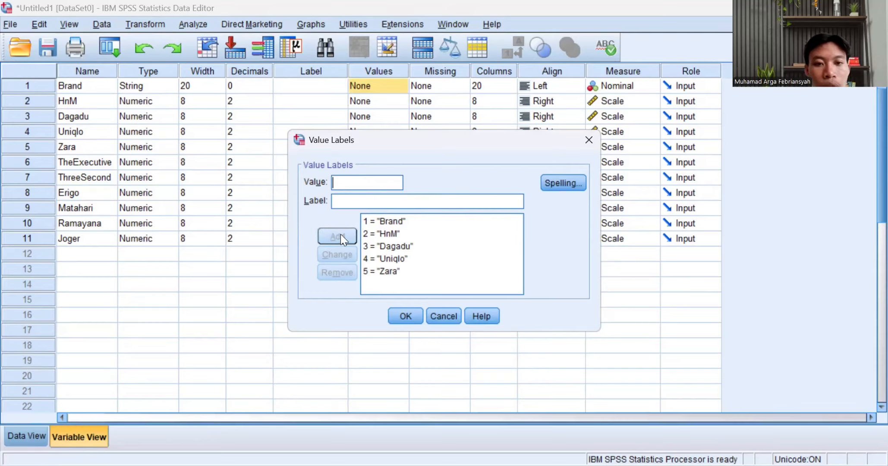
- Add the value label TheExecutive for value 6
type("6")
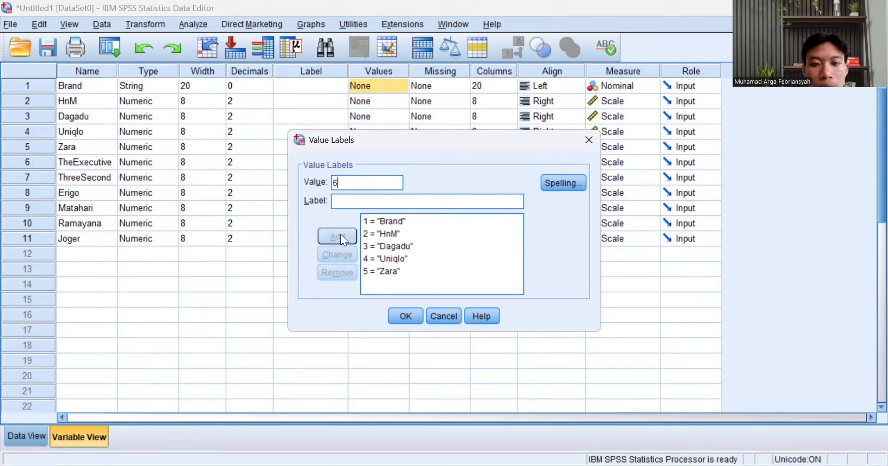
left_click(354, 201)
type("The")
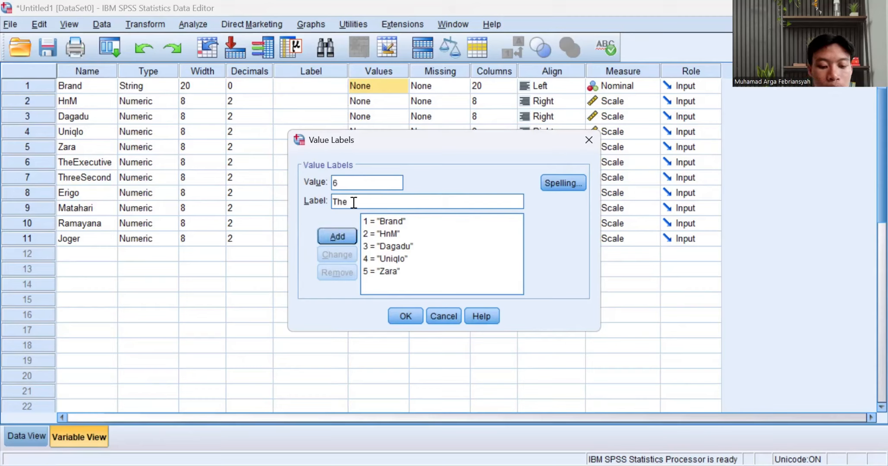
type("Executive")
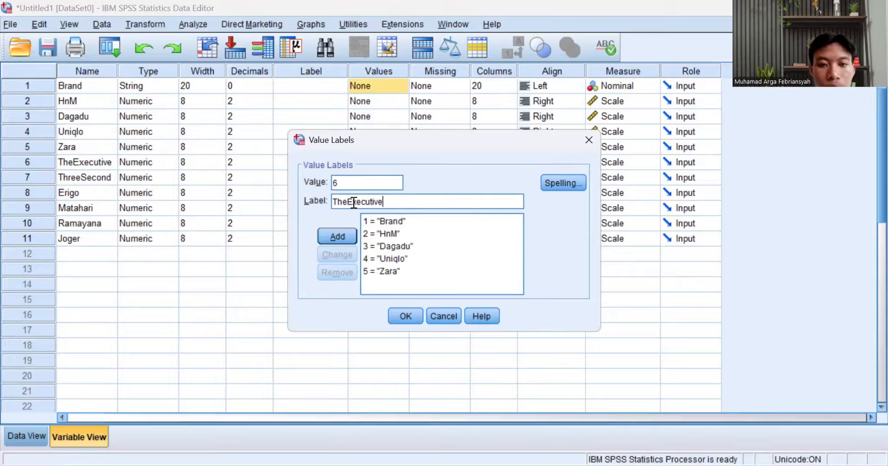
left_click(340, 237)
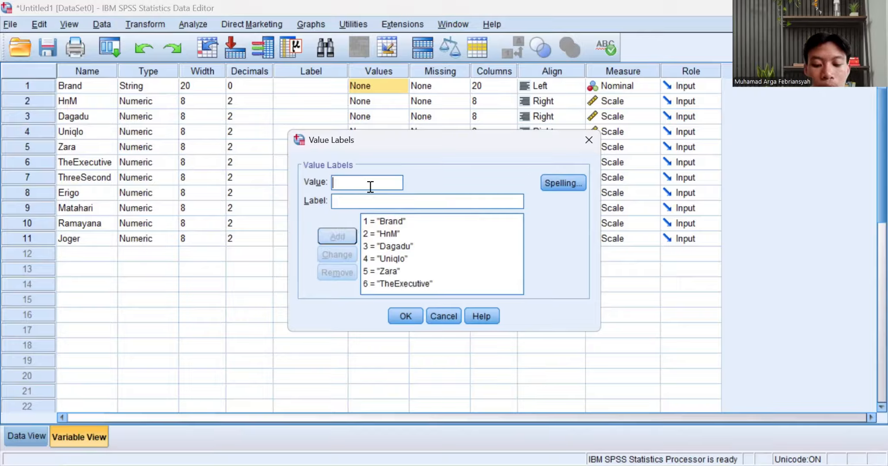
- Add the value label ThreeSecond for value 7
type("7")
left_click(373, 199)
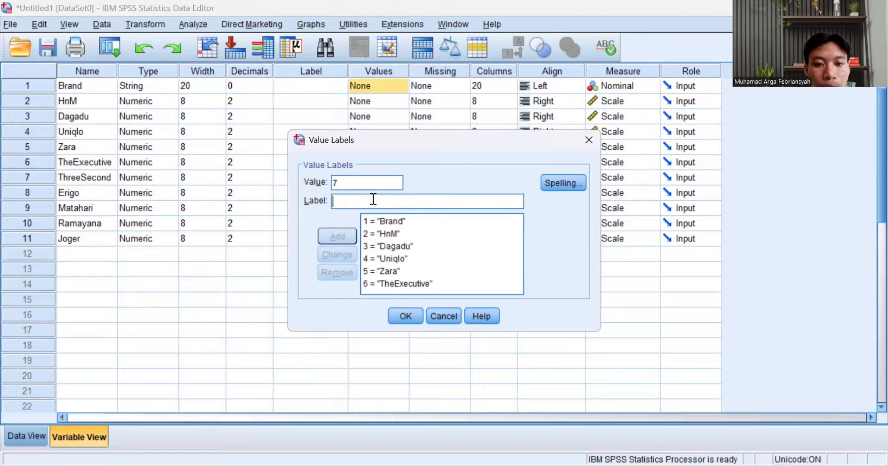
type("Threesec")
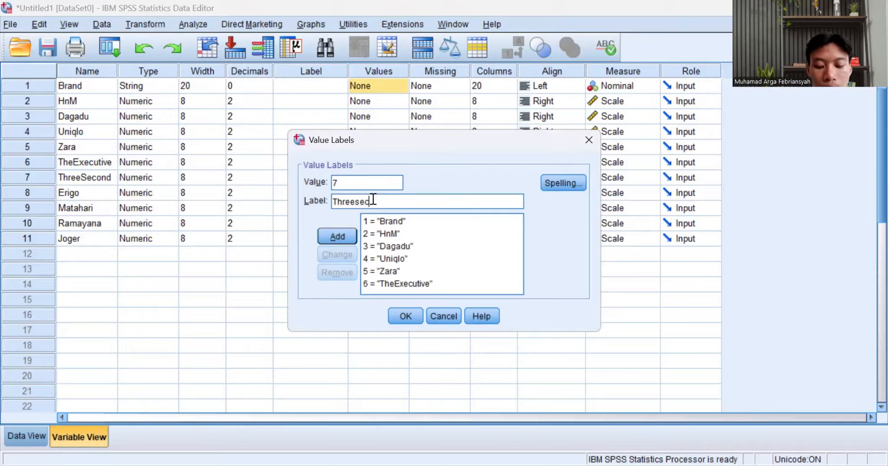
key("BackSpace")
key("BackSpace")
key("BackSpace")
type("S")
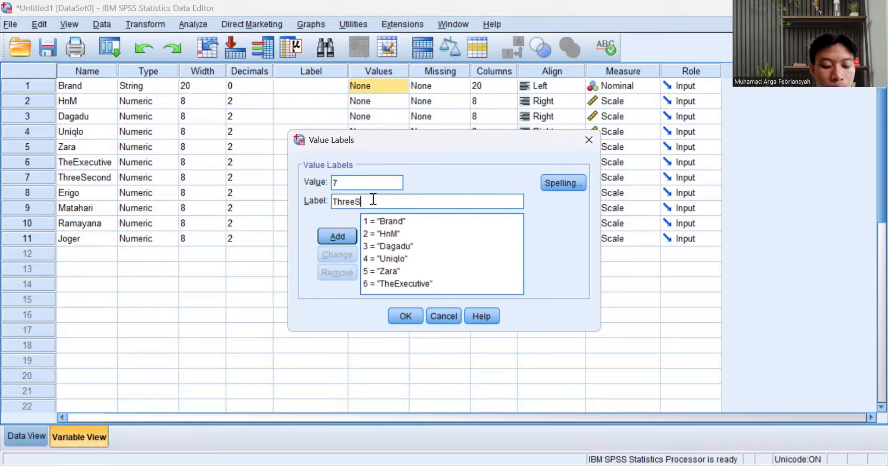
type("econd")
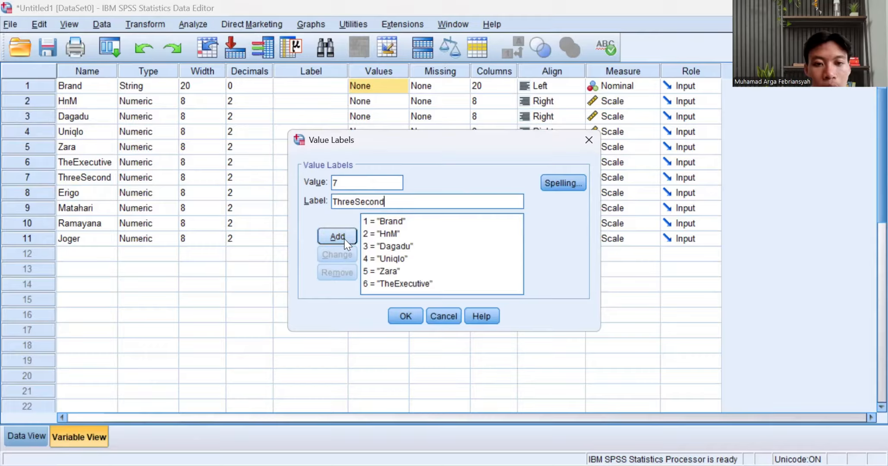
left_click(345, 243)
- Add the value labels Erigo for value 8 and Matahari for value 9
type("8")
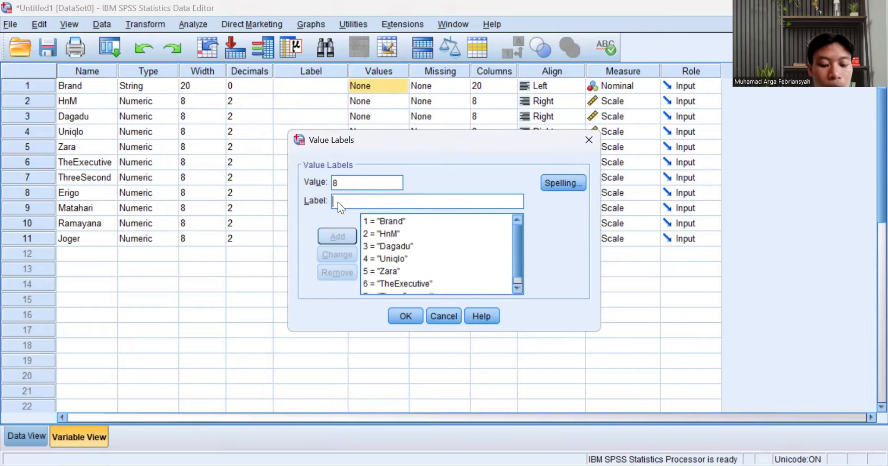
type("Erigo")
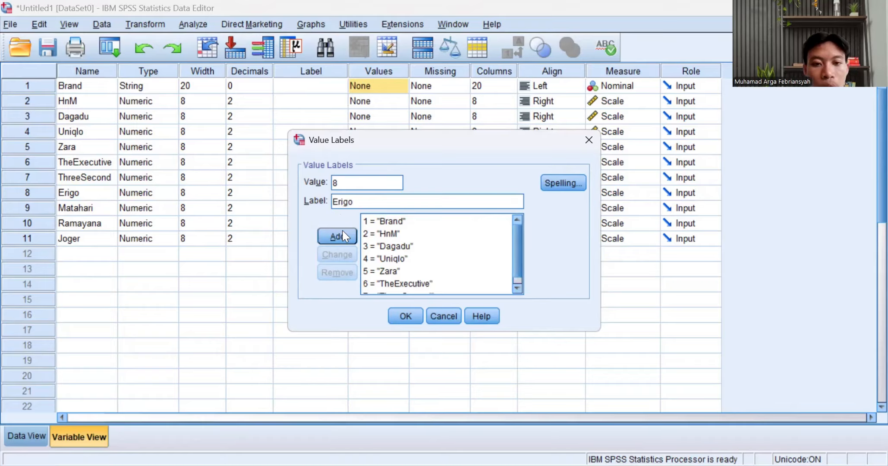
left_click(338, 237)
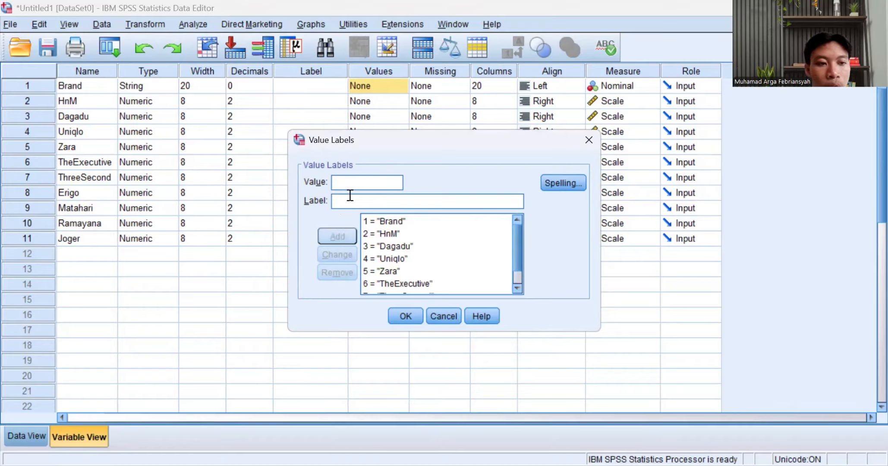
type("9")
left_click(349, 201)
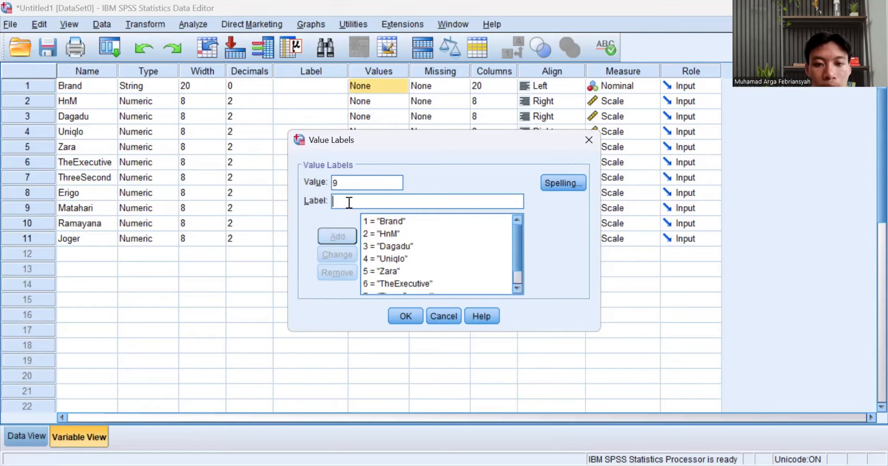
type("Matahari")
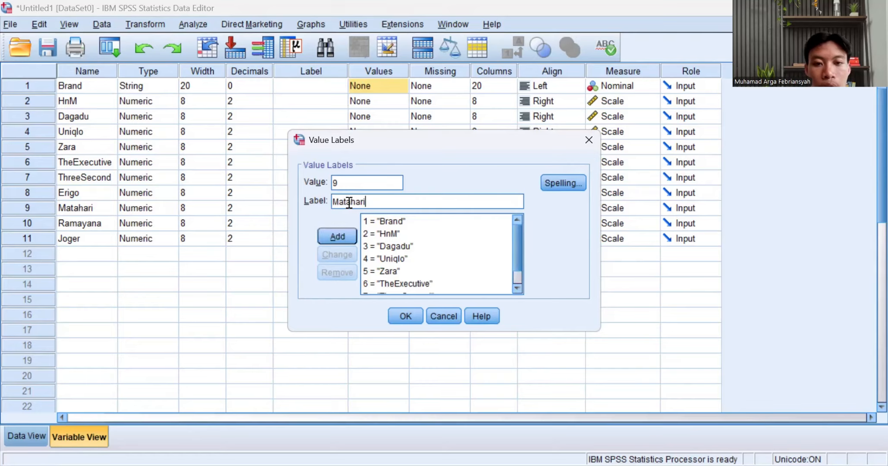
left_click(353, 237)
- Add the value labels Ramayana for value 10 and Joger for value 11, and apply all labels to the Brand variable
type("10")
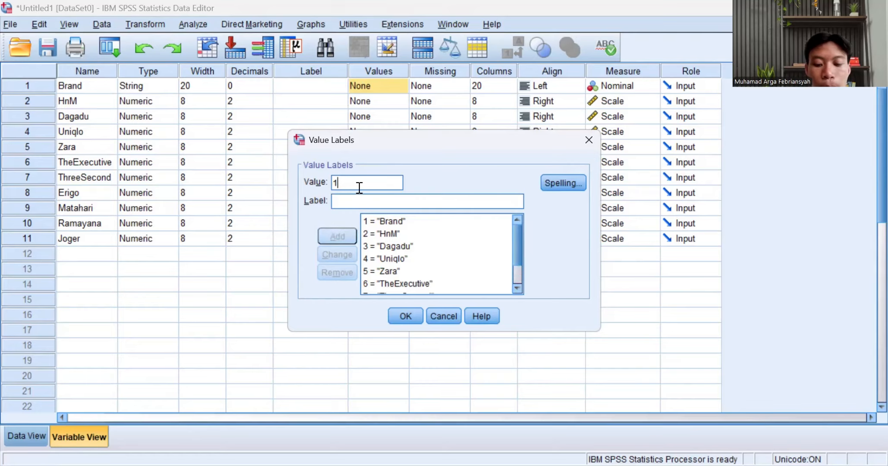
left_click(357, 201)
type("Ra")
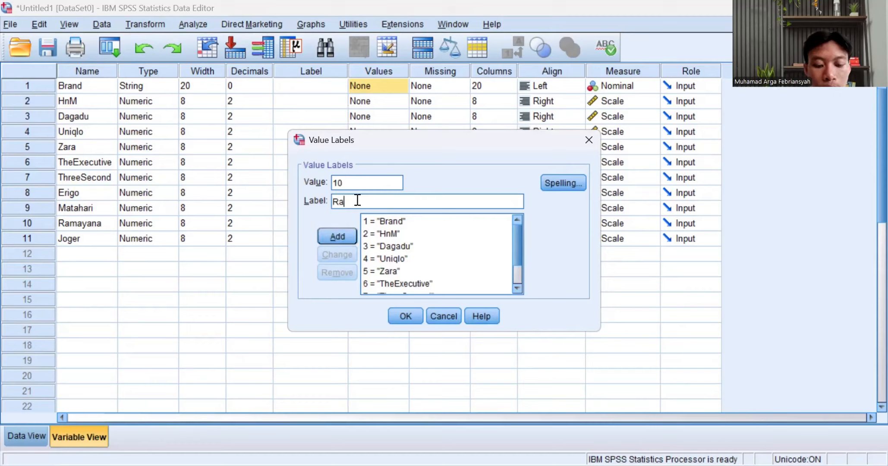
type("mayana")
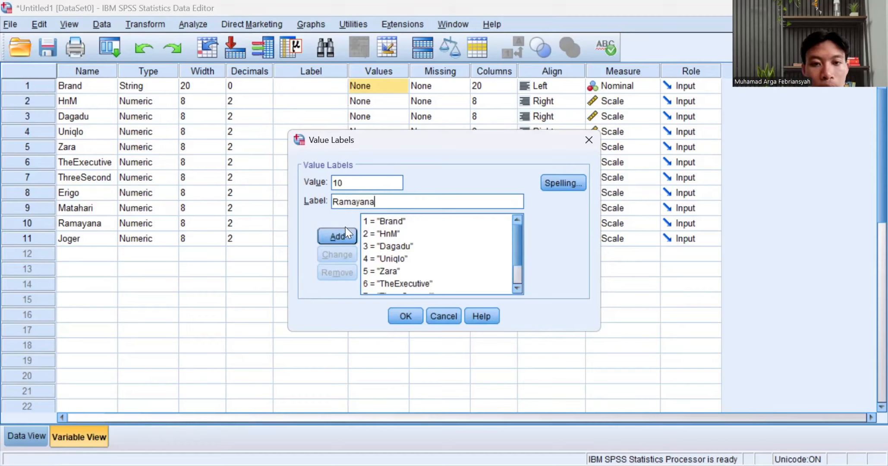
left_click(346, 229)
type("11")
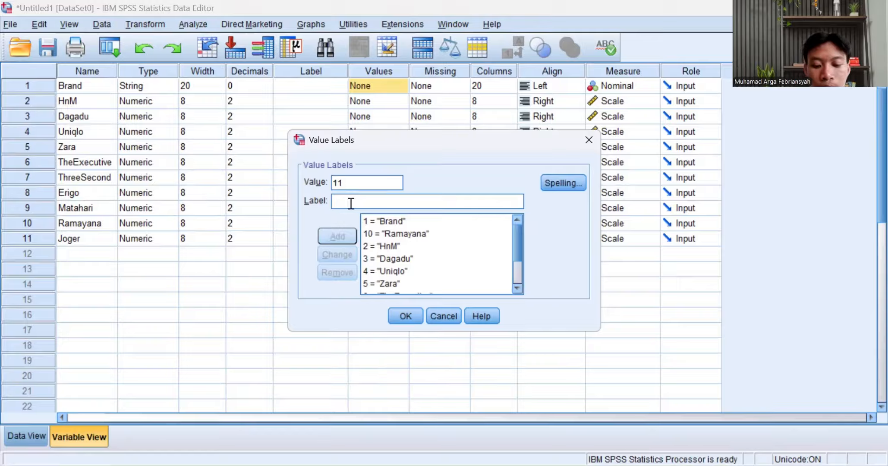
left_click(351, 203)
type("Joger")
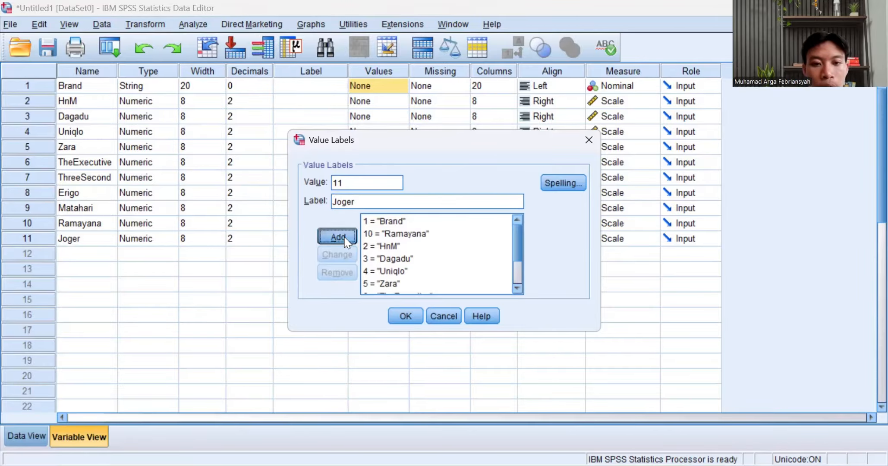
left_click(346, 240)
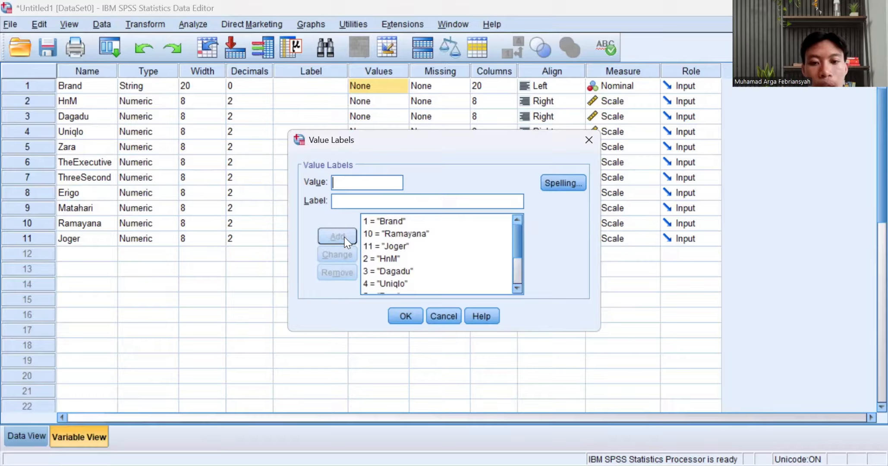
left_click(405, 315)
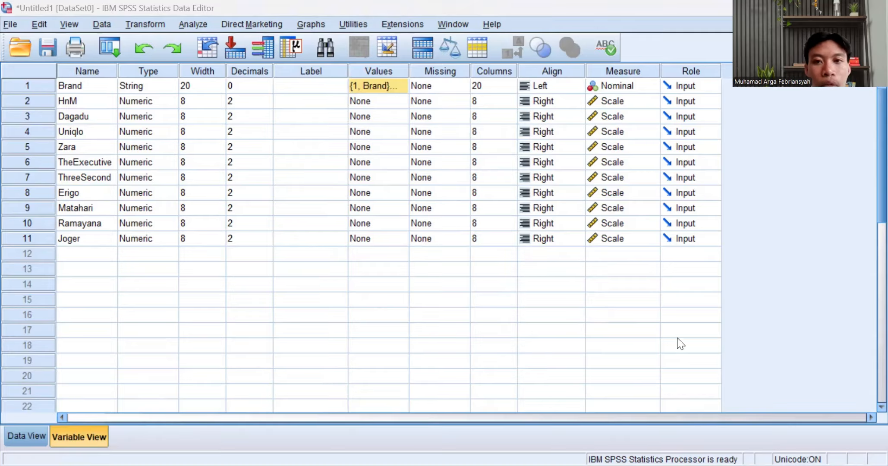
- Start an ALSCAL multidimensional scaling analysis and add the ten brand variables HnM through Joger as its variables
left_click(199, 28)
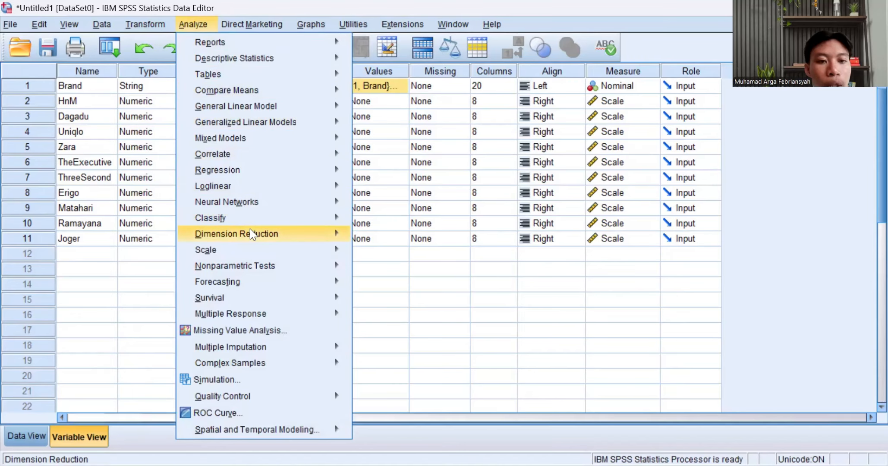
mouse_move(252, 234)
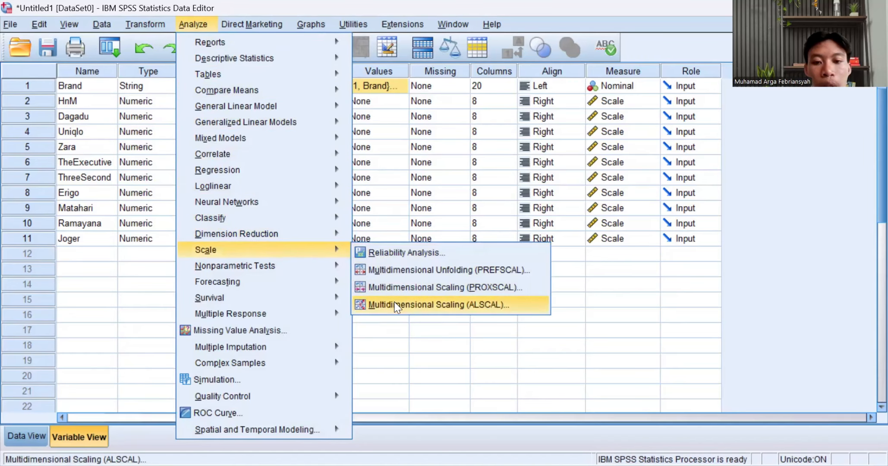
left_click(412, 306)
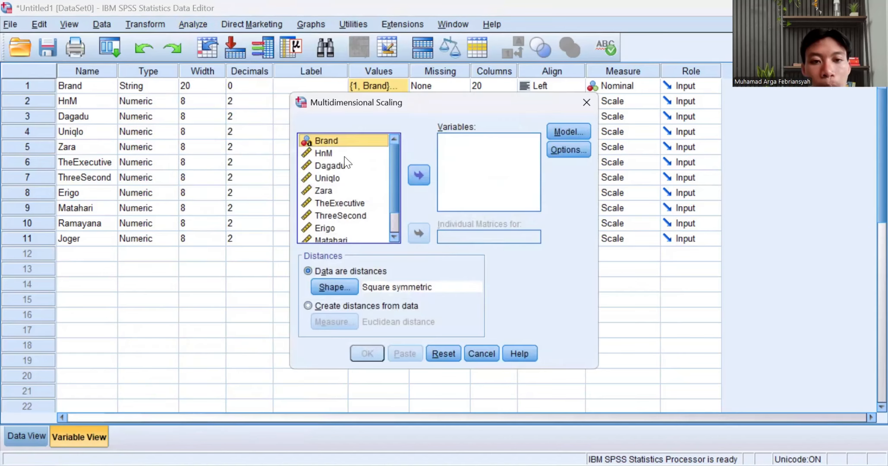
scroll(347, 176, "down", 2)
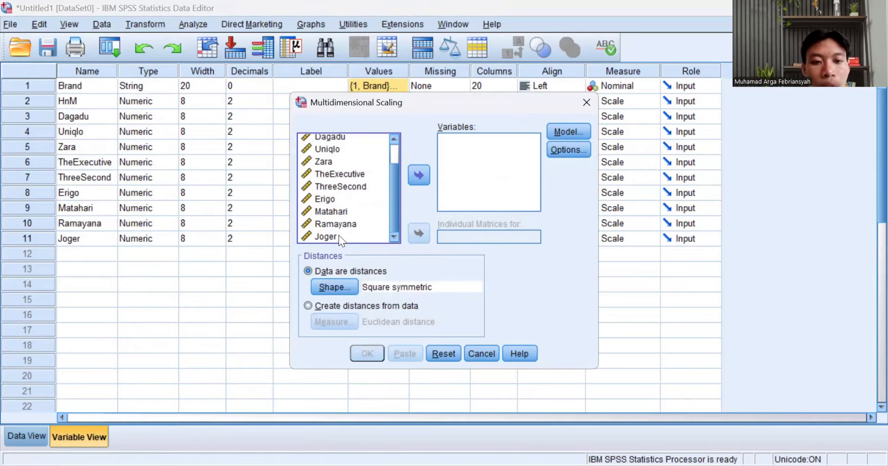
scroll(341, 199, "up", 2)
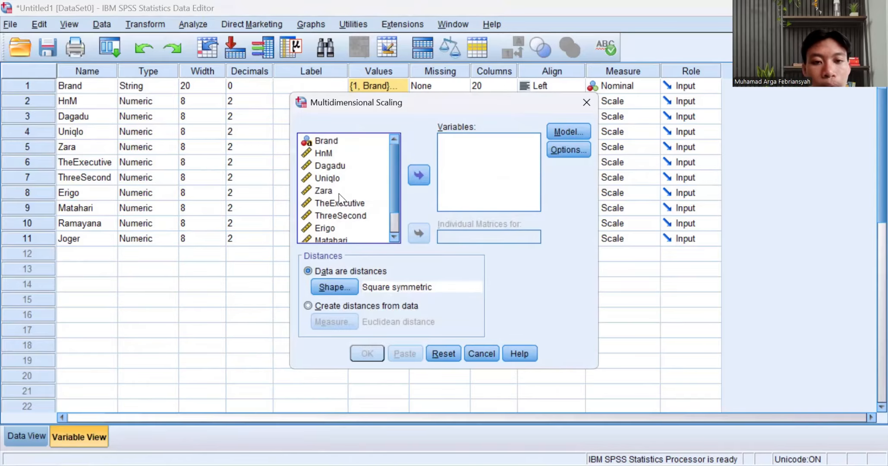
left_click(348, 155)
key("shift+End")
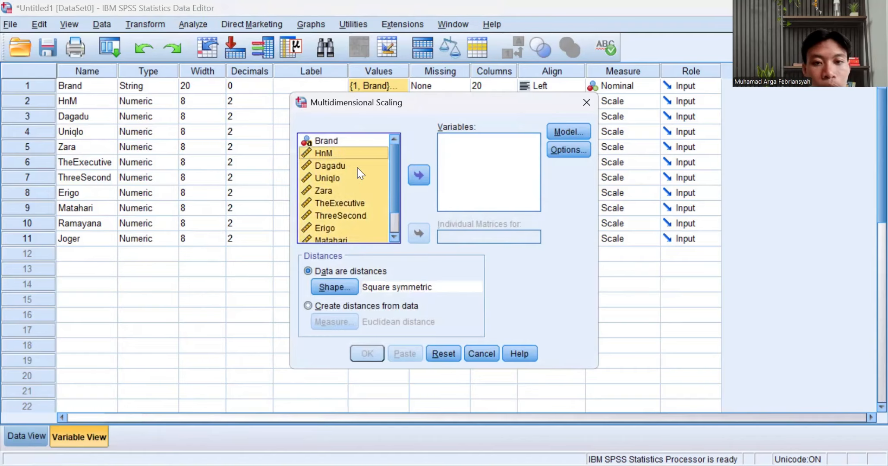
left_click(419, 175)
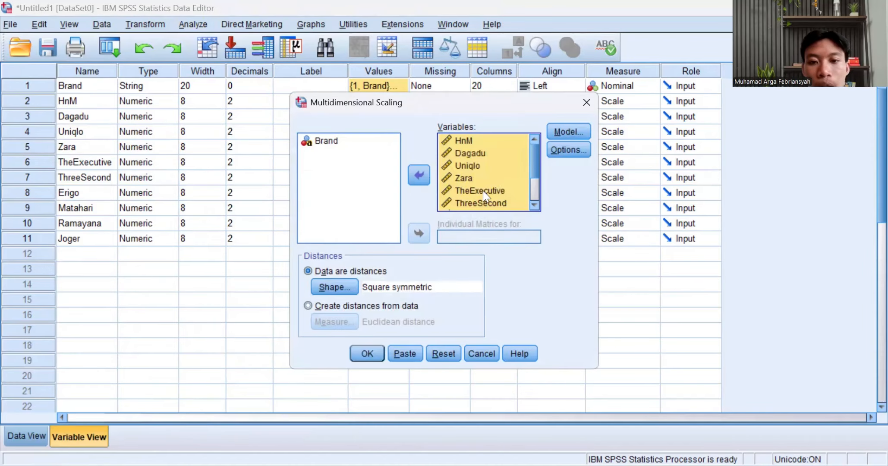
- Run the scaling analysis with a Ratio level of measurement and group plots included in the output
left_click(569, 133)
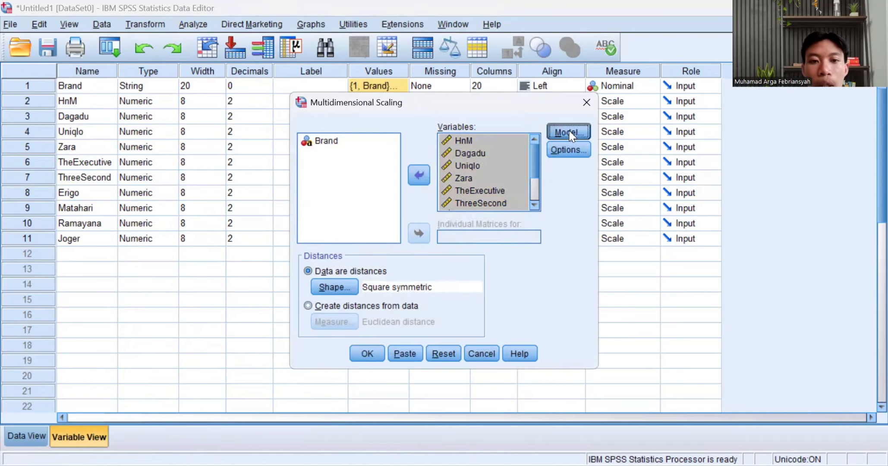
left_click(308, 206)
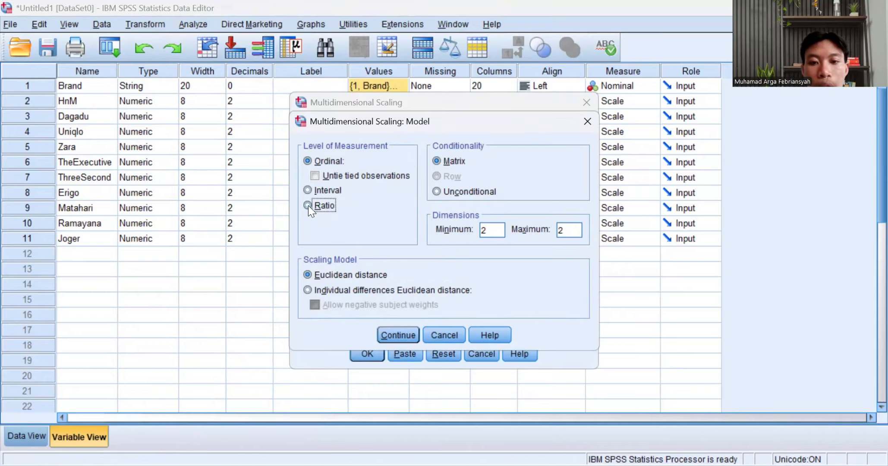
left_click(405, 336)
left_click(568, 149)
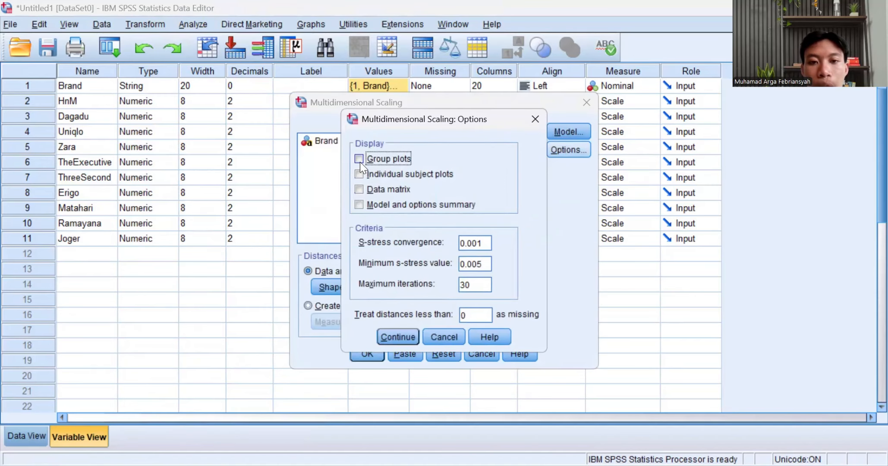
left_click(410, 339)
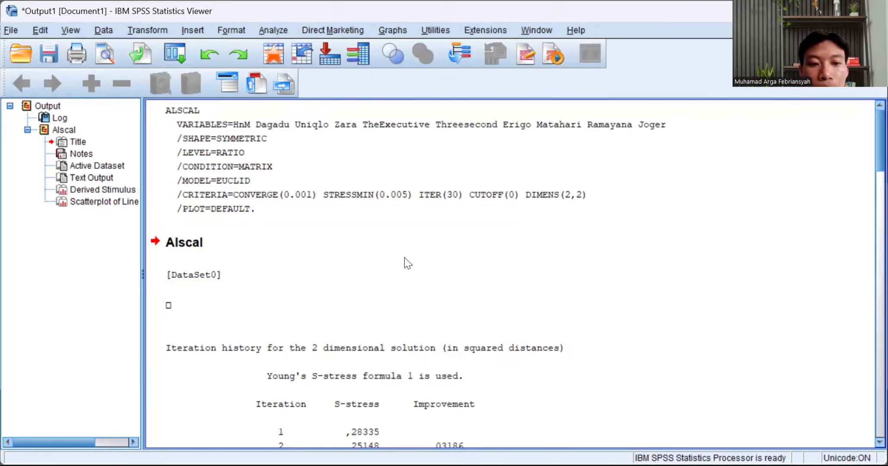
- Examine the ALSCAL iteration history, the stress and RSQ values, and the stimulus coordinates of the brands
scroll(406, 237, "down", 4)
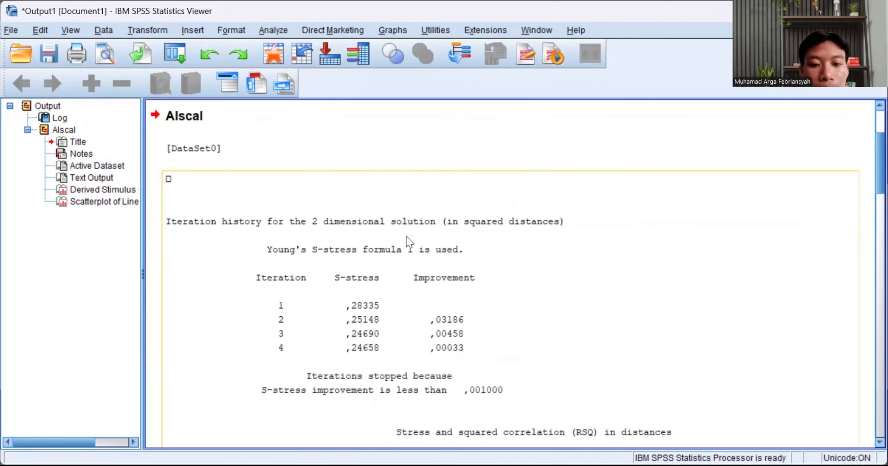
scroll(410, 241, "down", 4)
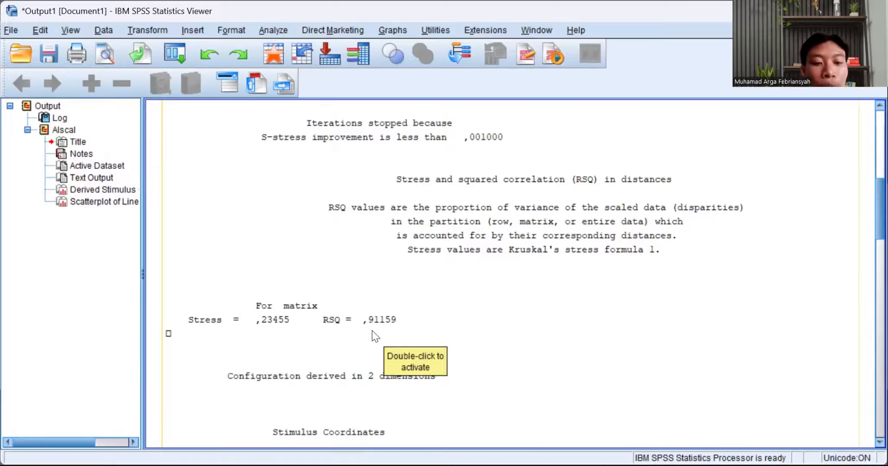
scroll(373, 335, "down", 5)
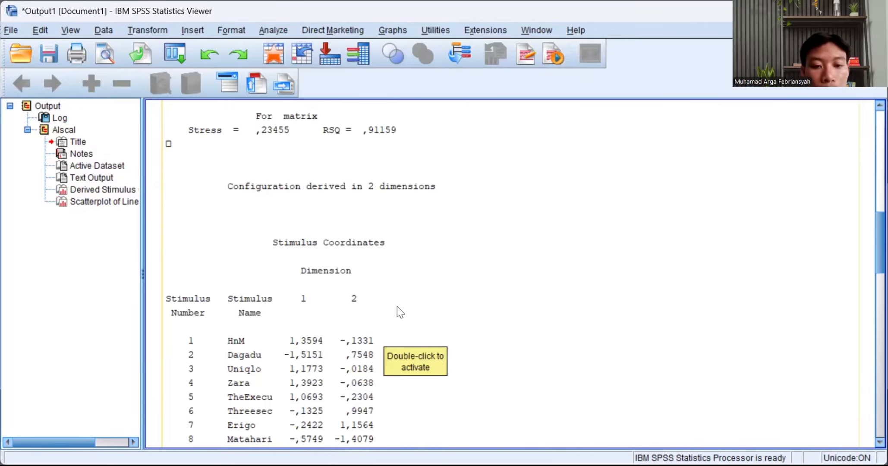
scroll(397, 307, "down", 3)
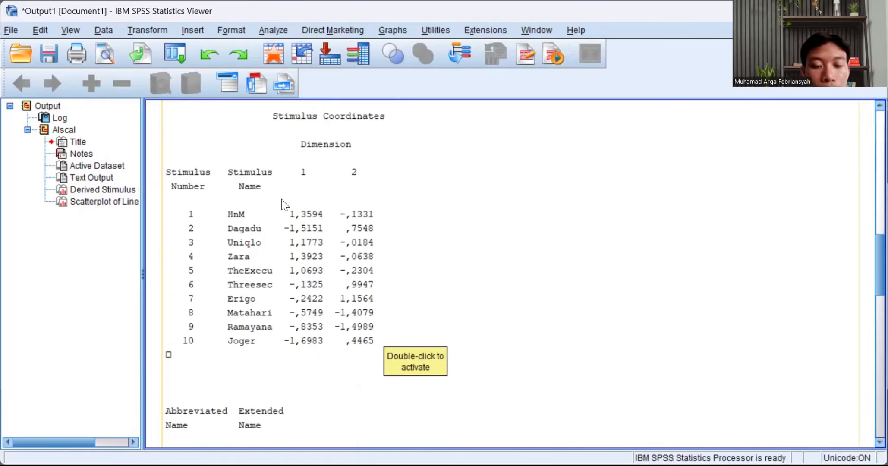
scroll(365, 252, "down", 3)
scroll(369, 258, "down", 4)
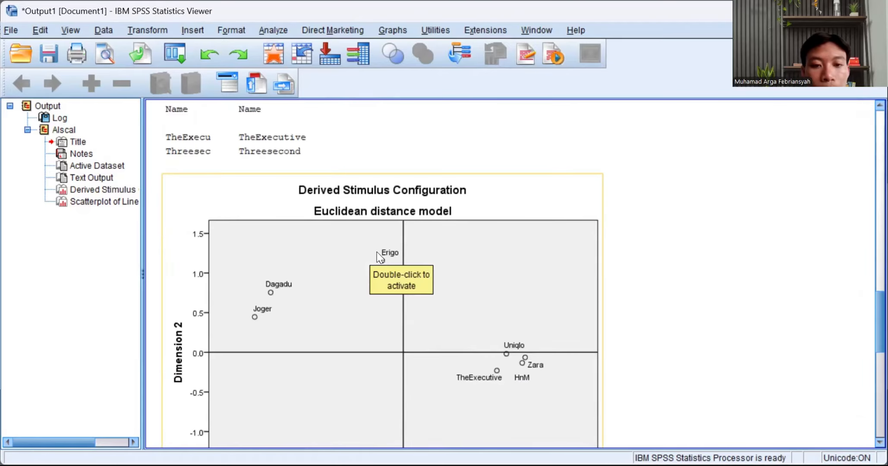
scroll(373, 246, "up", 4)
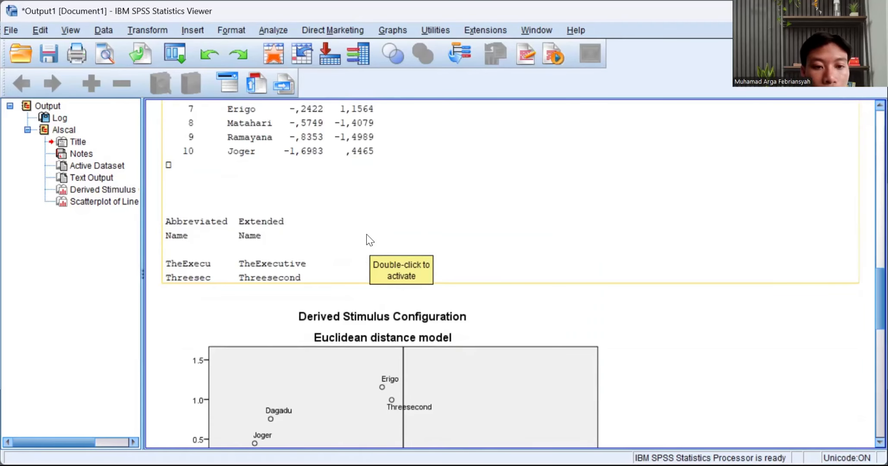
scroll(342, 200, "up", 2)
scroll(365, 283, "up", 1)
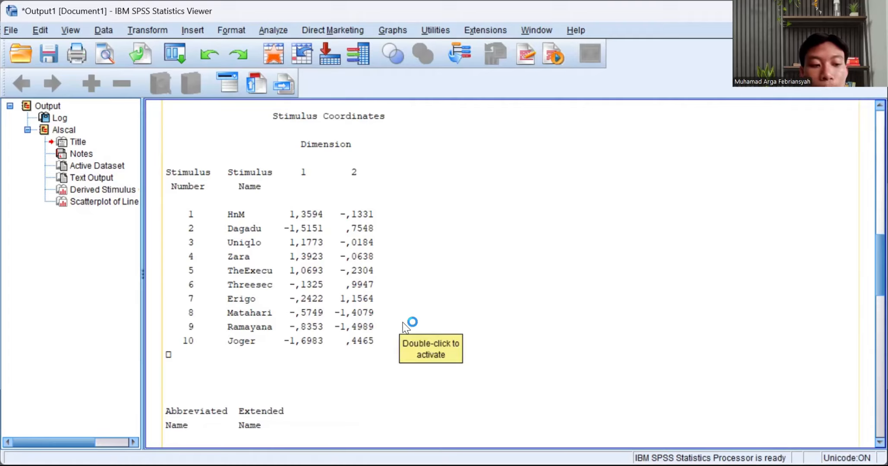
- Examine how the brands are positioned and grouped in the Derived Stimulus Configuration plot
scroll(407, 322, "down", 6)
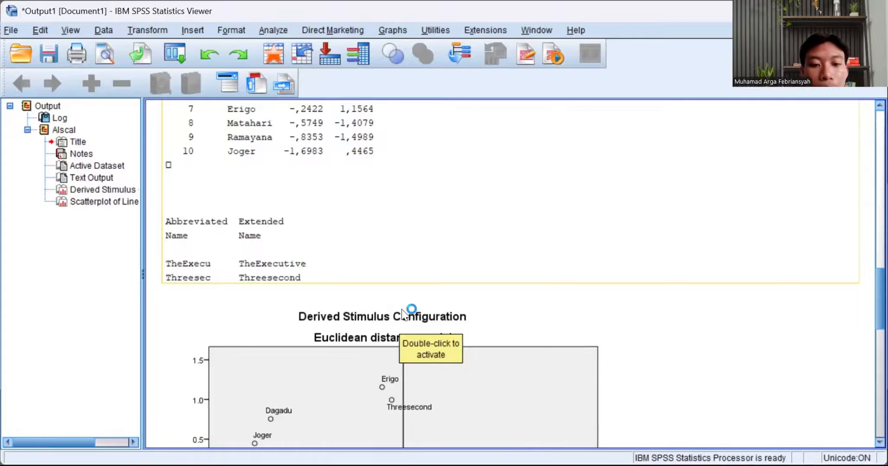
scroll(398, 307, "down", 2)
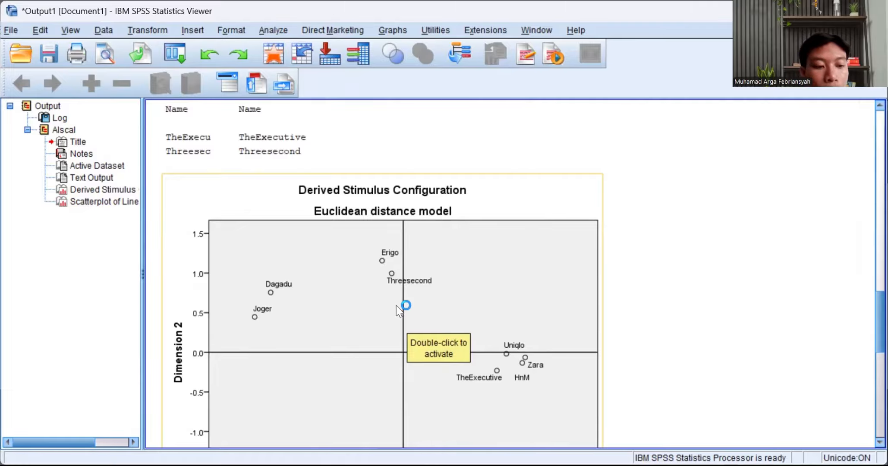
scroll(432, 326, "down", 2)
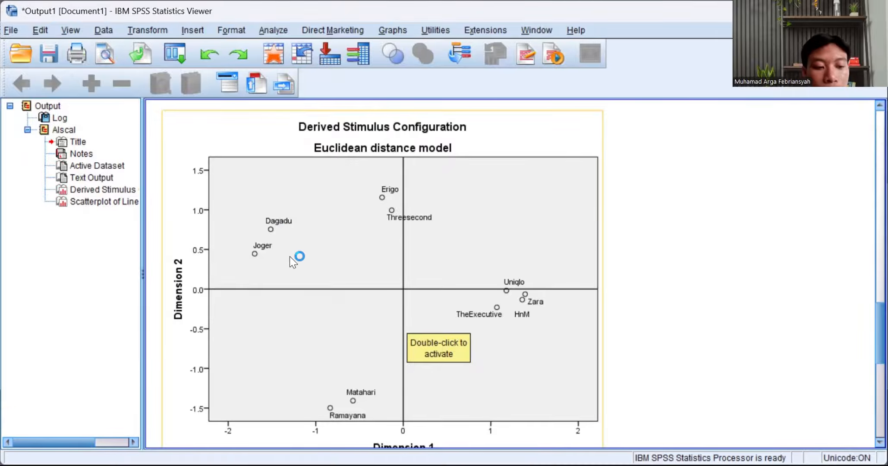
scroll(358, 293, "down", 3)
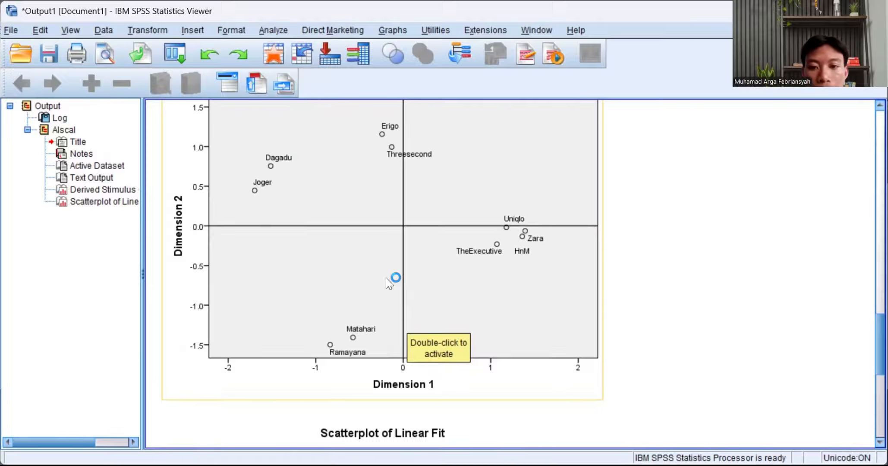
scroll(386, 277, "up", 3)
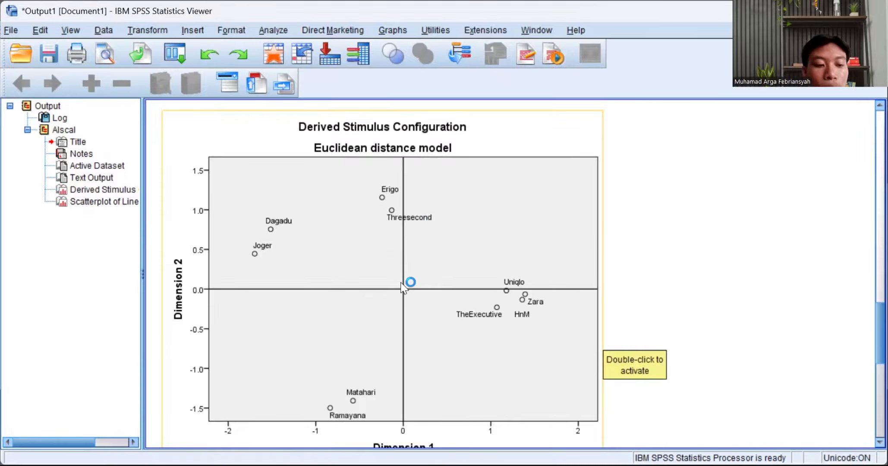
scroll(365, 379, "down", 3)
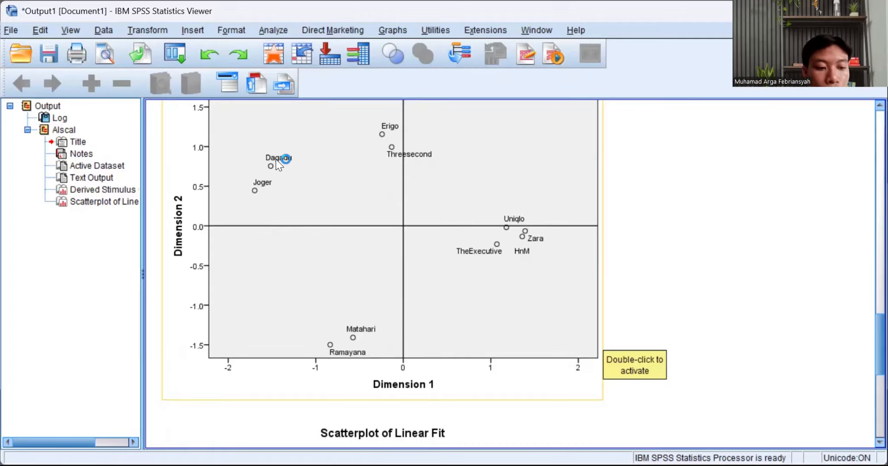
- Examine the Scatterplot of Linear Fit between disparities and distances, and return towards the beginning of the output
scroll(409, 184, "down", 12)
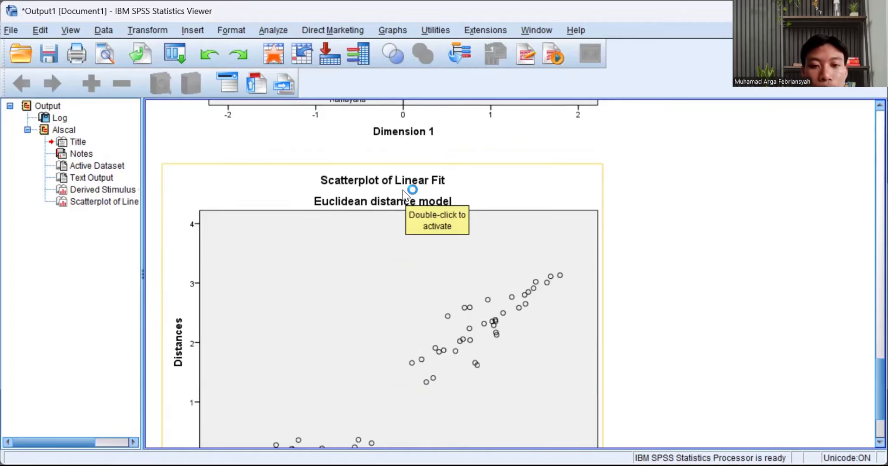
scroll(403, 191, "down", 4)
scroll(400, 204, "up", 3)
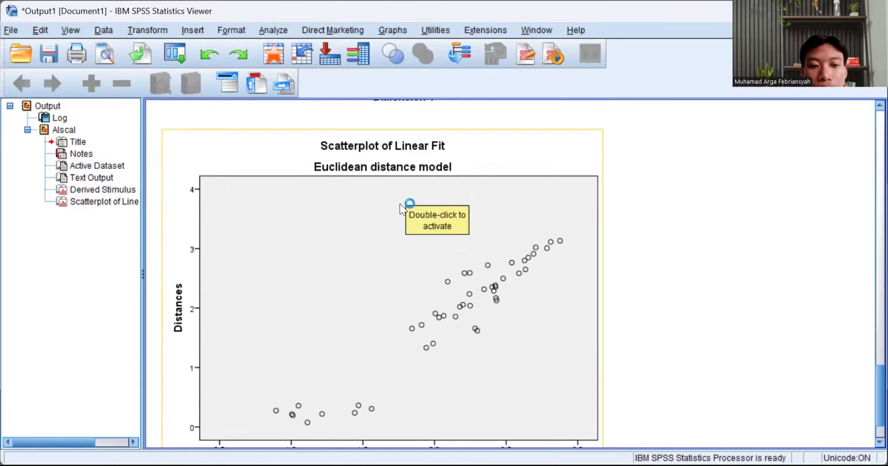
scroll(401, 209, "down", 3)
scroll(401, 210, "up", 6)
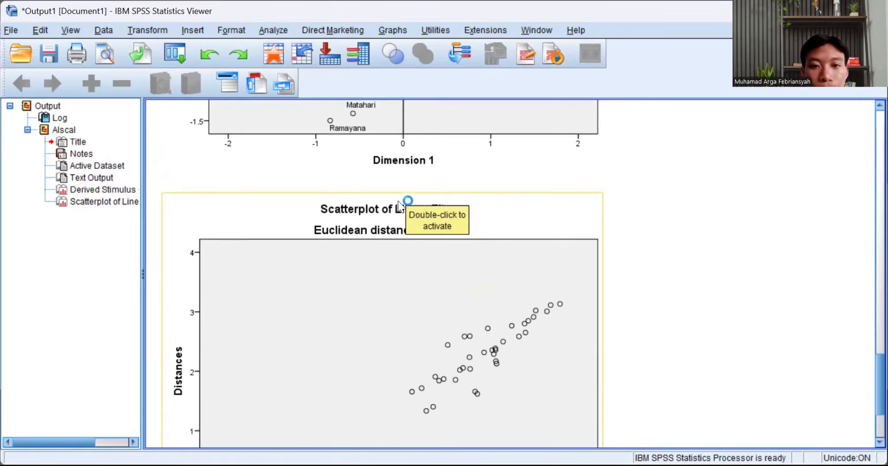
scroll(397, 198, "down", 6)
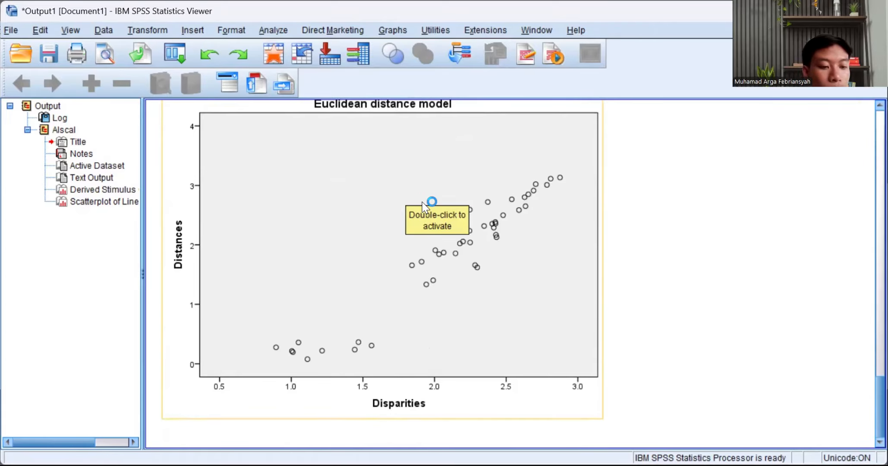
scroll(421, 201, "up", 6)
scroll(419, 201, "down", 3)
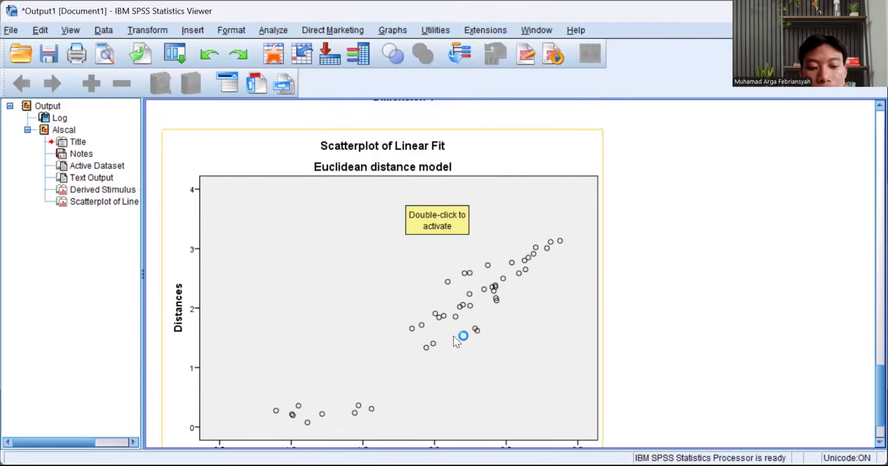
scroll(455, 338, "down", 3)
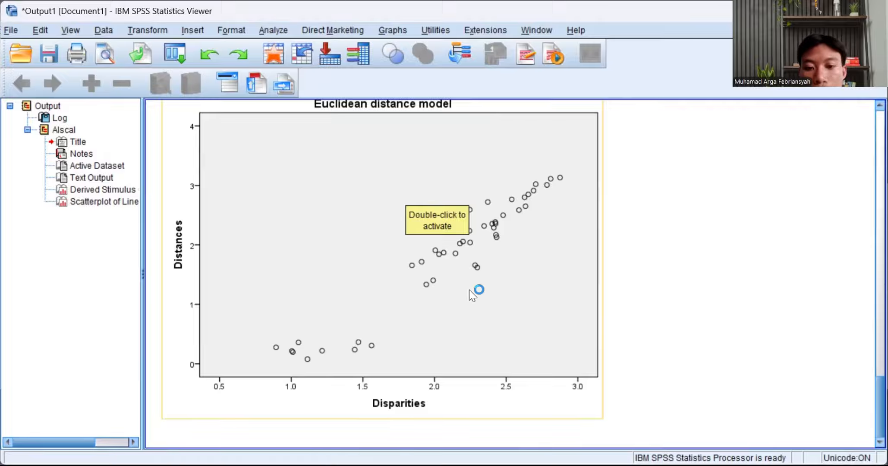
scroll(468, 294, "up", 20)
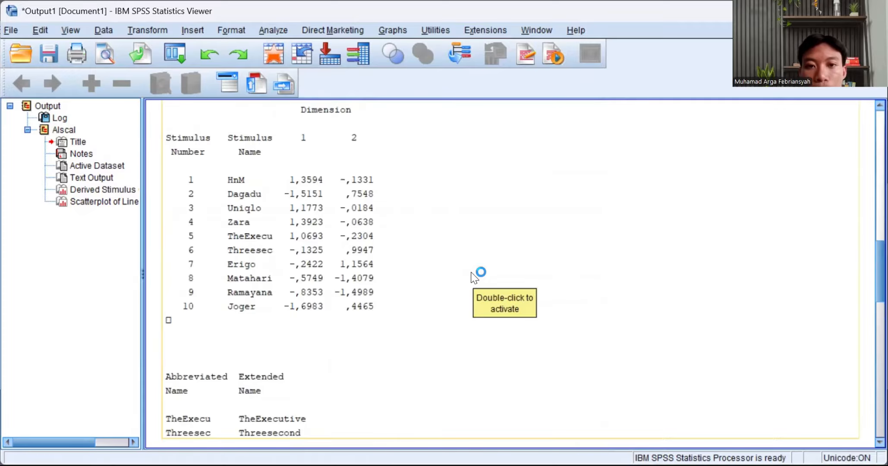
scroll(473, 275, "up", 15)
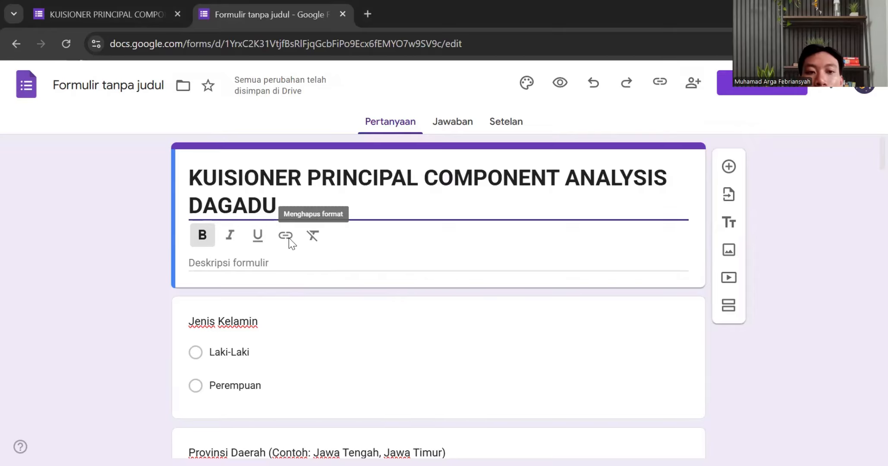
- Review the respondent questions of the Dagadu questionnaire, from gender, province and age to brand awareness and purchase history
scroll(334, 217, "down", 2)
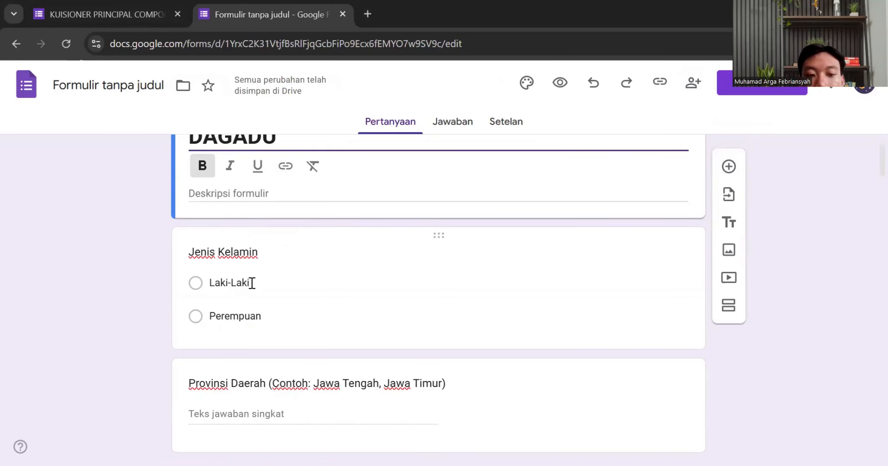
scroll(341, 270, "down", 2)
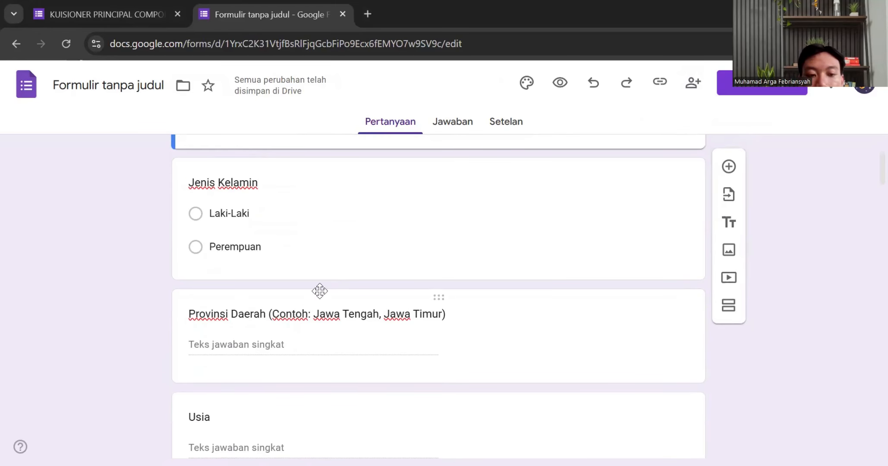
scroll(377, 282, "down", 1)
scroll(377, 281, "down", 1)
scroll(313, 310, "down", 3)
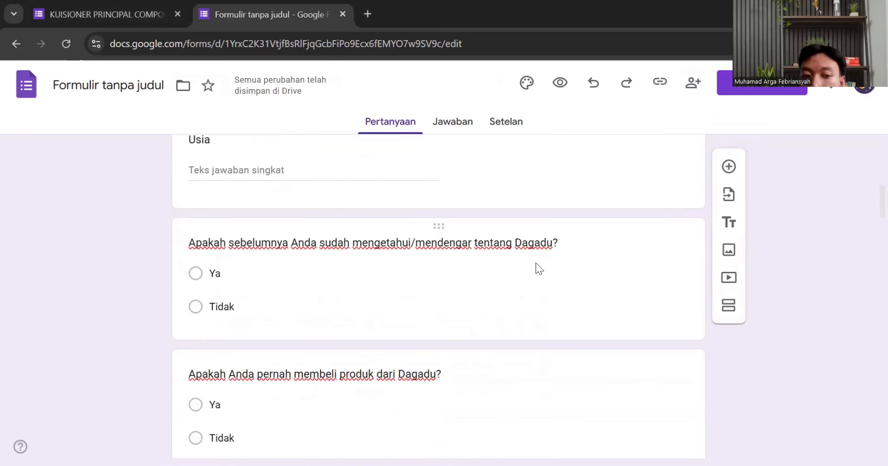
scroll(276, 301, "down", 2)
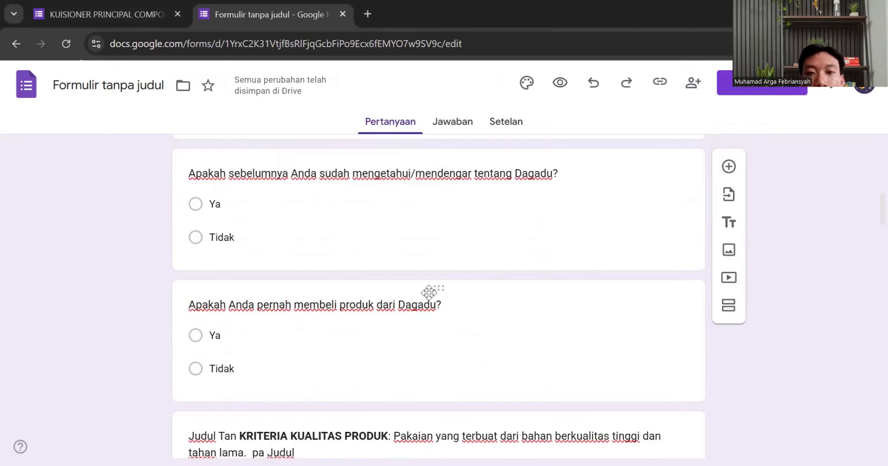
scroll(402, 280, "down", 2)
scroll(358, 289, "down", 2)
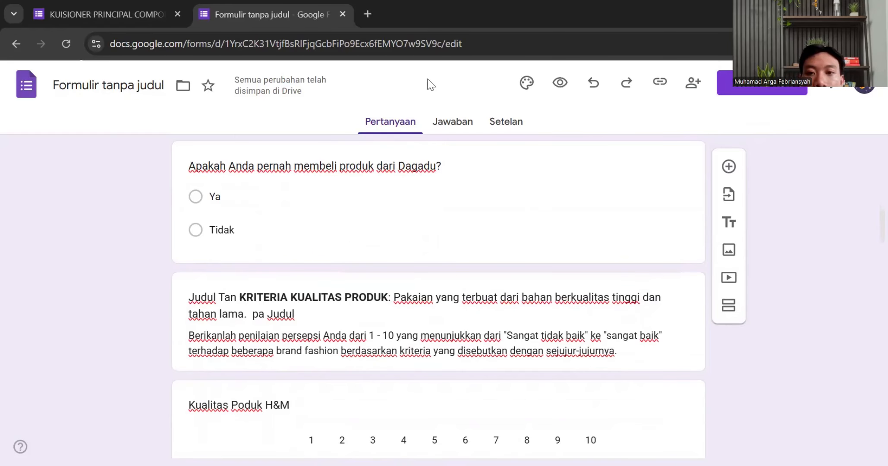
- Compare the attribute and brand list in the WhatsApp image with the product quality criterion section of the form
key("alt+Tab")
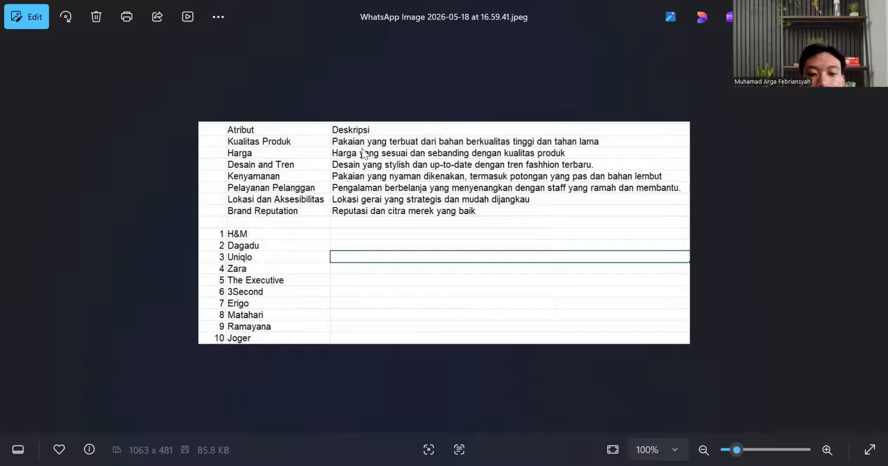
key("alt+Tab")
scroll(330, 231, "down", 1)
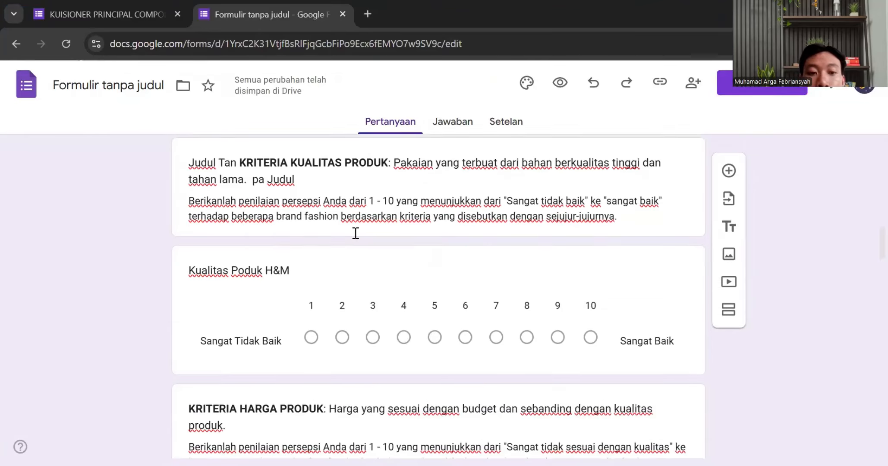
scroll(356, 233, "up", 1)
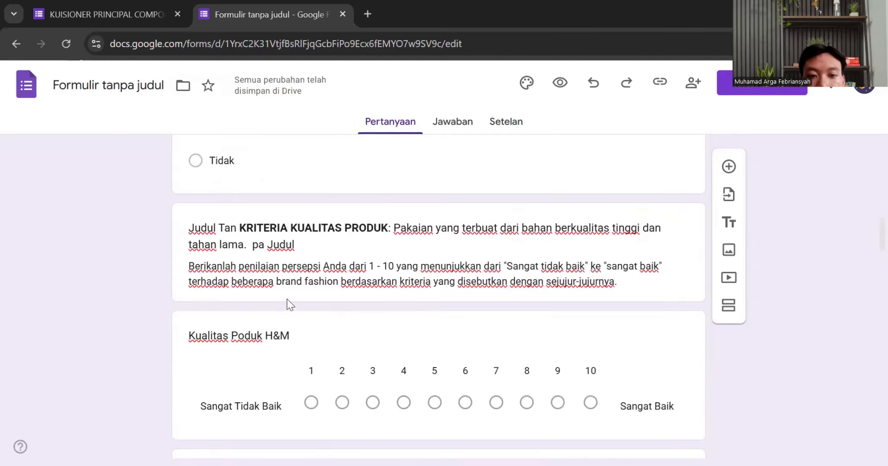
scroll(285, 300, "down", 1)
scroll(283, 297, "down", 3)
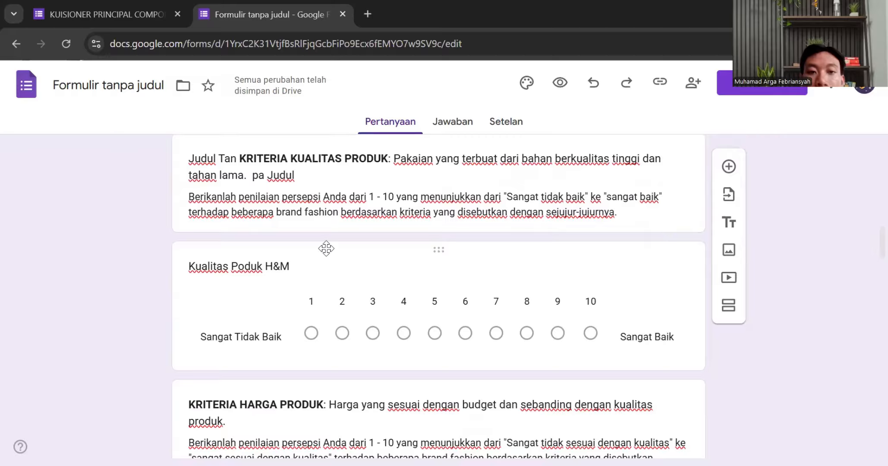
- Remove the stray words "Judul Tan" and "pa Judul" from the KRITERIA KUALITAS PRODUK section title
scroll(302, 253, "up", 4)
triple_click(237, 228)
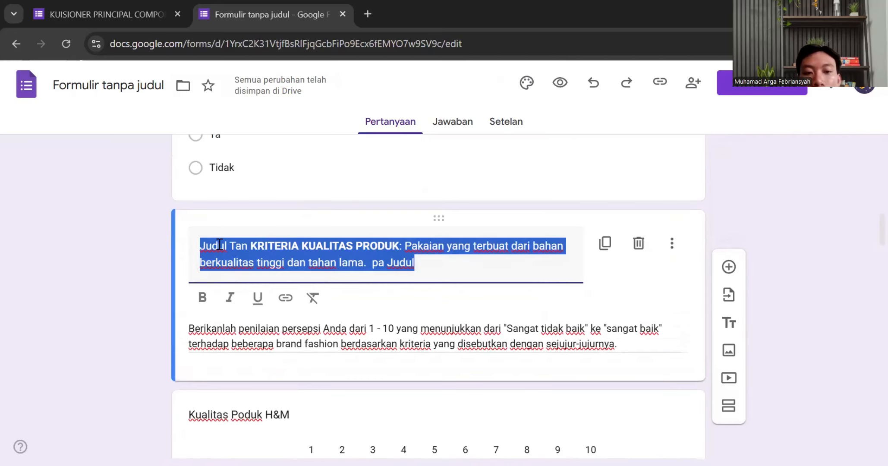
left_click(254, 246, "shift")
key("BackSpace")
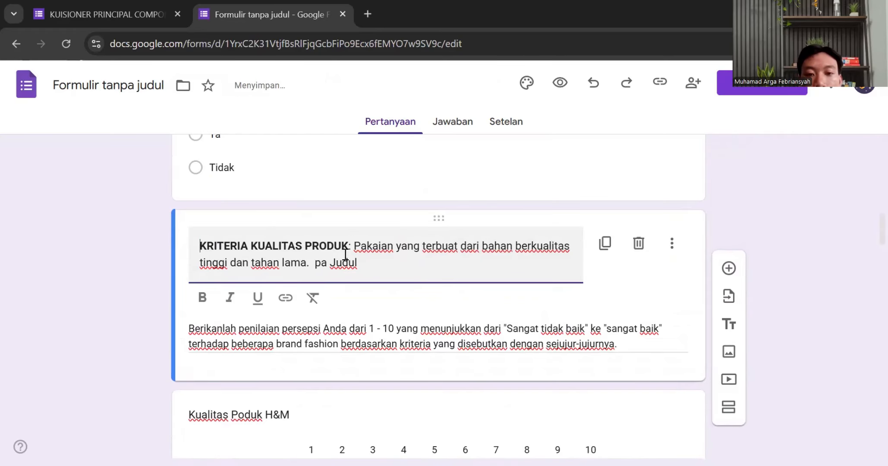
scroll(349, 255, "down", 2)
key("BackSpace")
key("BackSpace")
key("BackSpace")
key("BackSpace")
key("BackSpace")
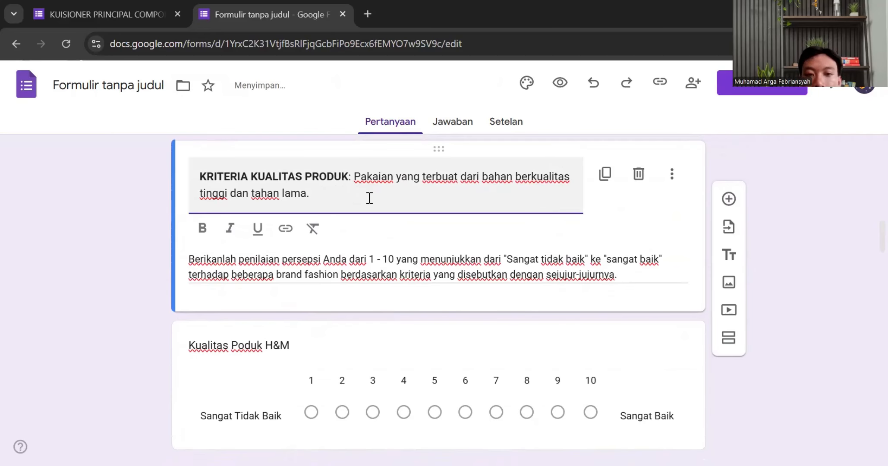
- Add a linear scale question titled "Kualitas Produk Dagadu" directly below the H&M product quality question
scroll(252, 242, "down", 3)
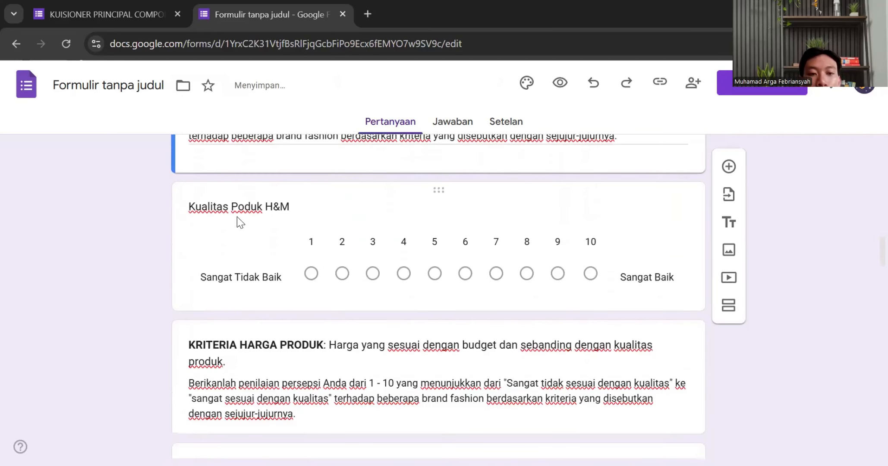
left_click(422, 210)
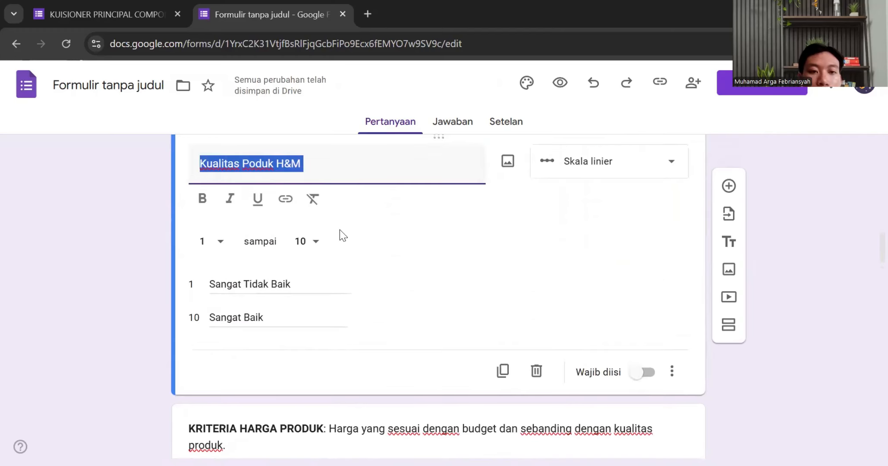
scroll(340, 231, "up", 2)
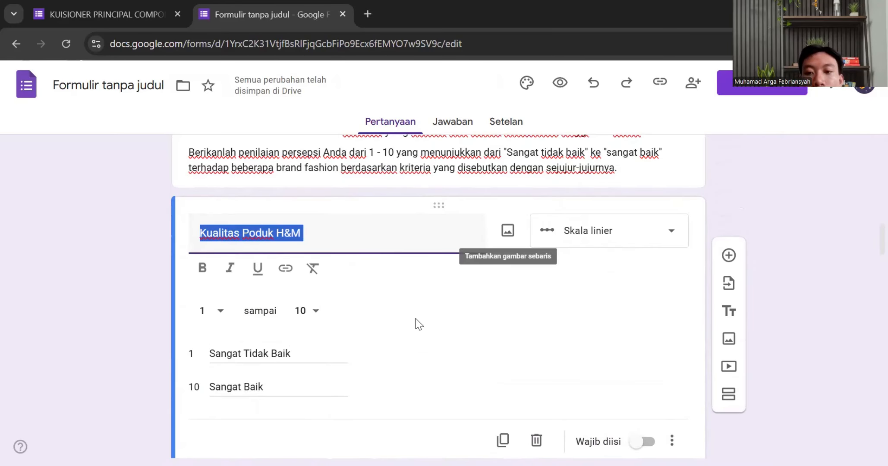
left_click(728, 255)
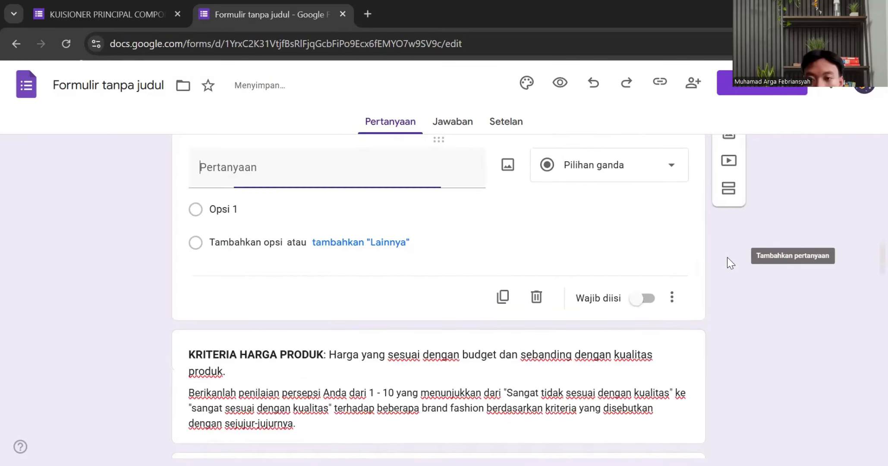
scroll(445, 264, "up", 3)
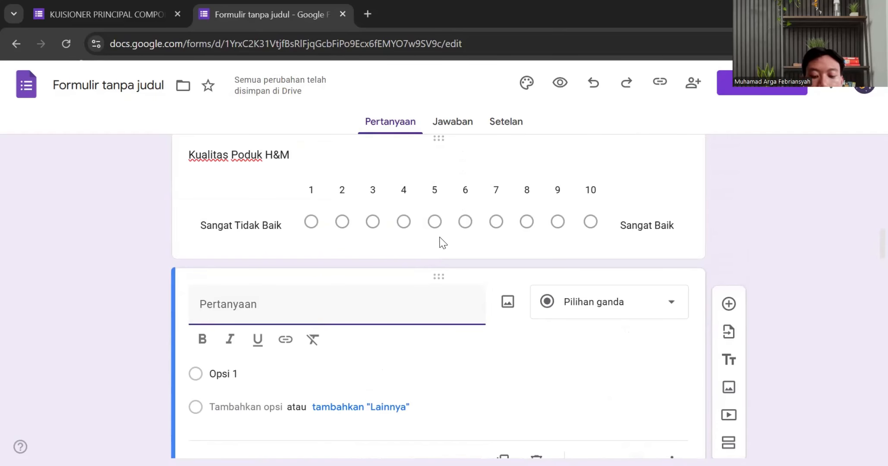
type("Kualitas")
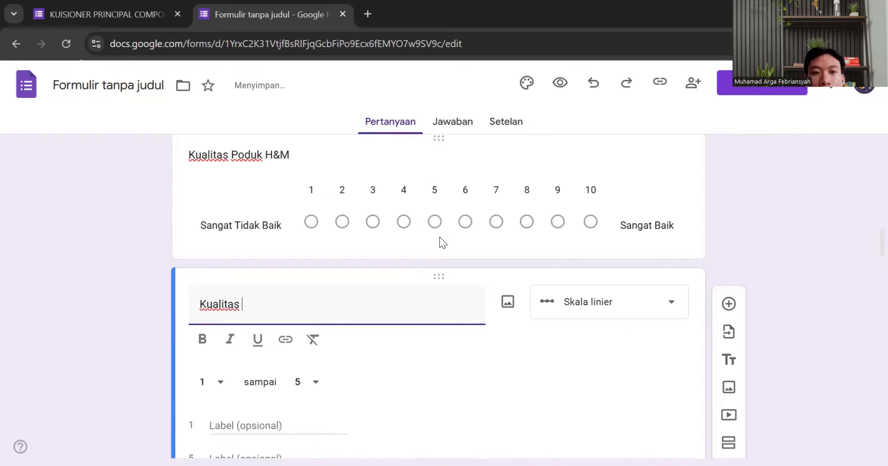
type("P")
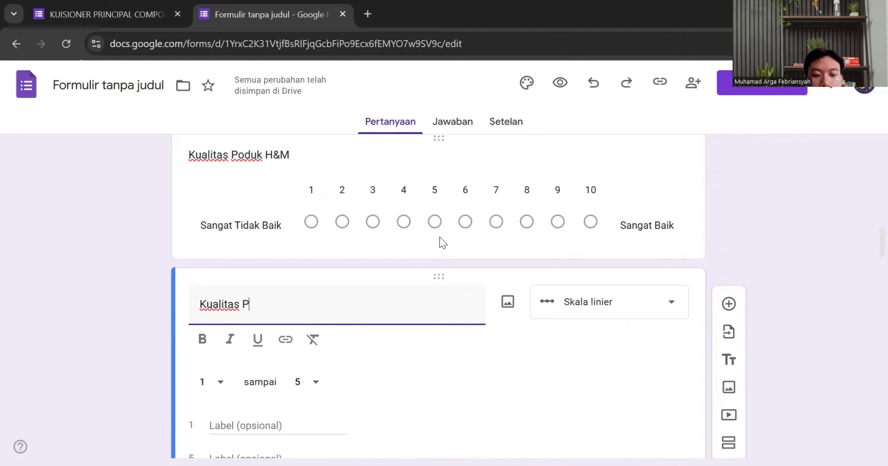
type("roduk Dag")
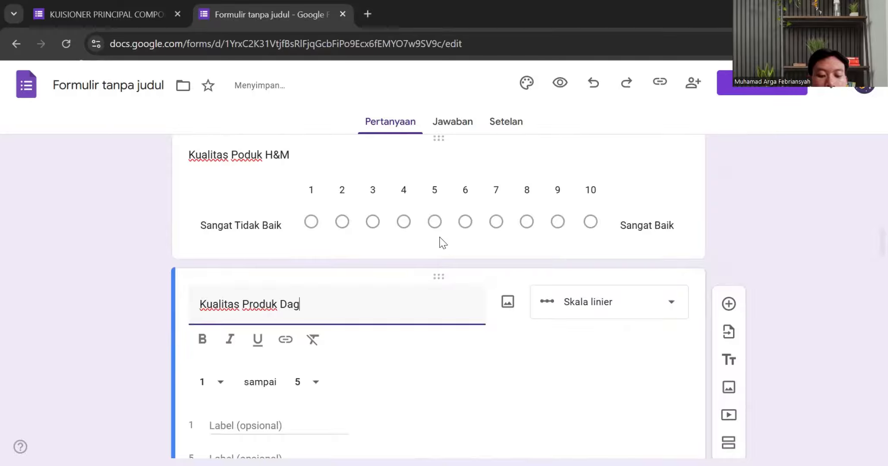
type("adu")
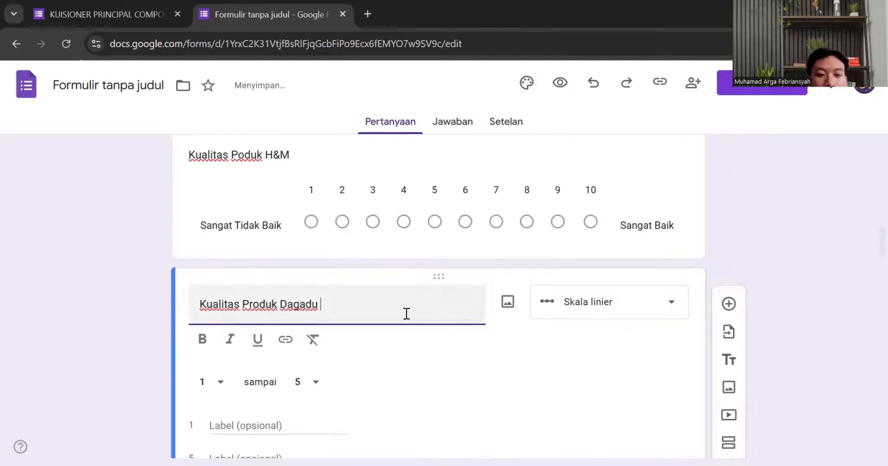
- Set the upper limit of the Dagadu quality question's scale to 10
left_click(307, 386)
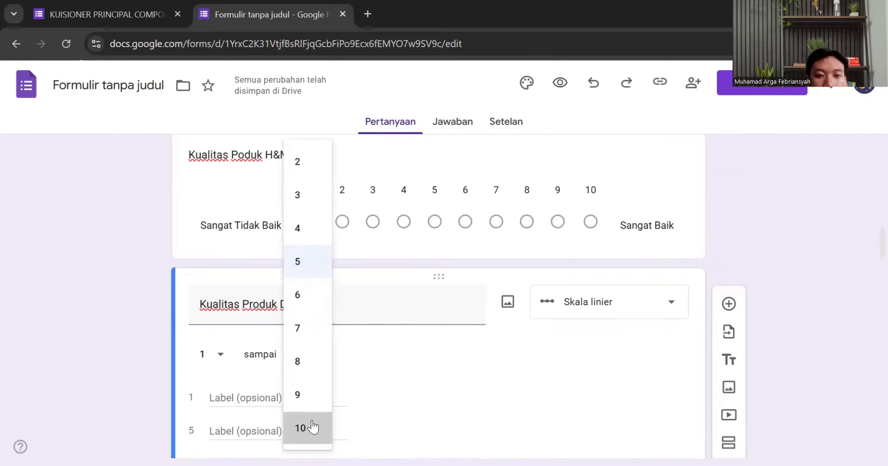
left_click(311, 427)
scroll(244, 175, "up", 2)
scroll(243, 178, "down", 2)
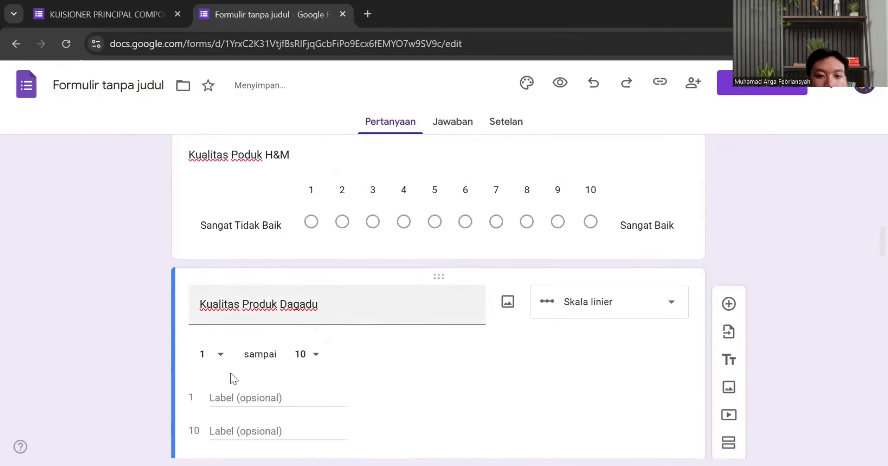
- Label the Dagadu scale's ends "Sangat Tidak Baik" for 1 and "Sangat Baik" for 10
left_click(229, 397)
type("Sangat")
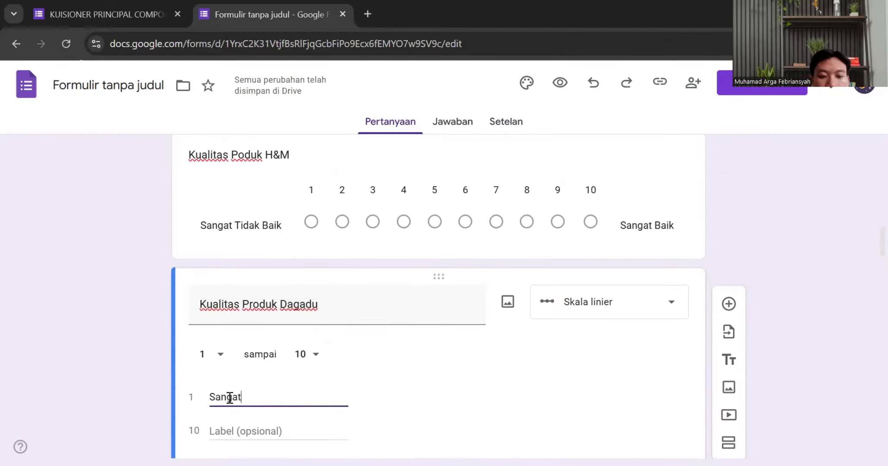
type(" Tida =")
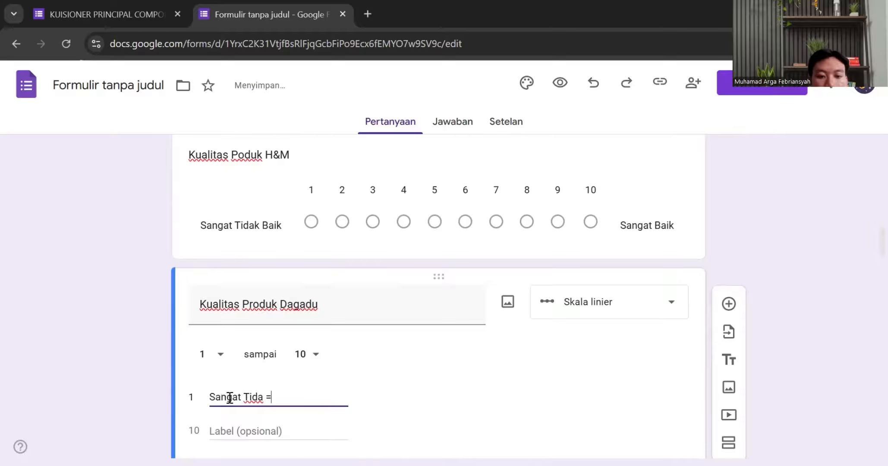
key("BackSpace")
key("BackSpace")
type("k Baik")
left_click(244, 419)
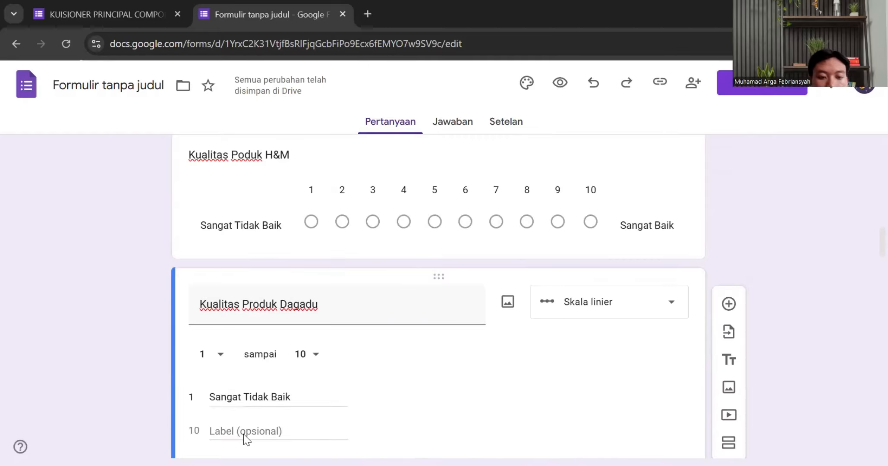
left_click(232, 429)
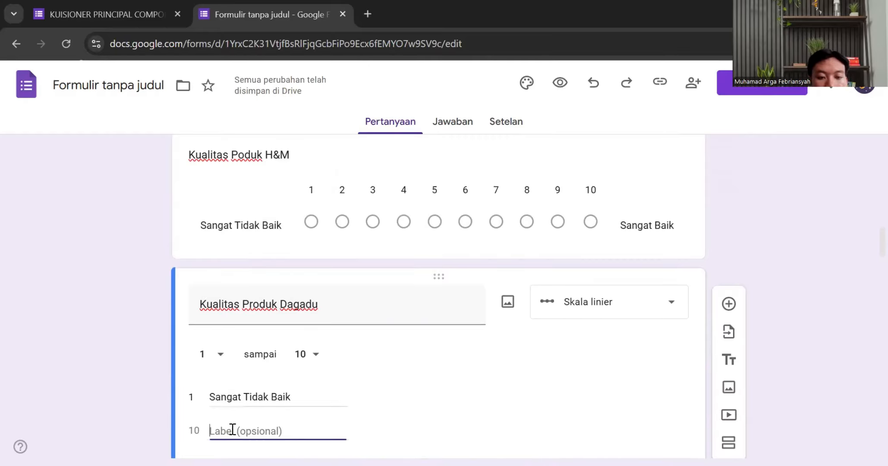
type("Sangat Bai")
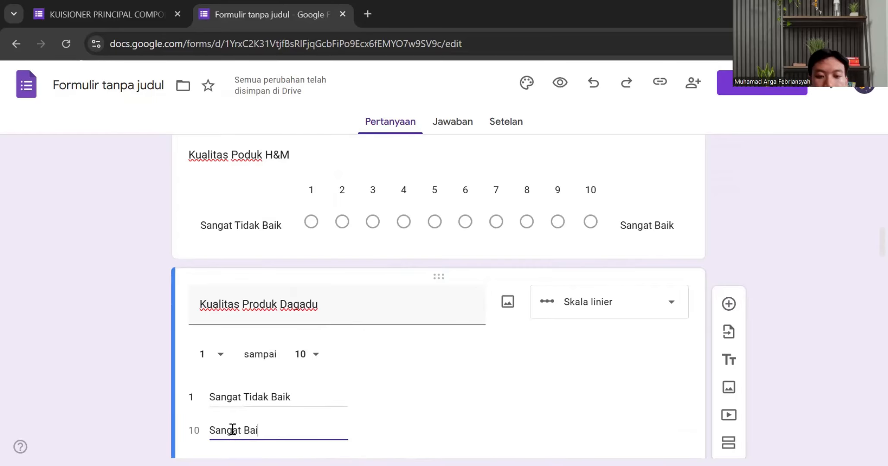
type("k")
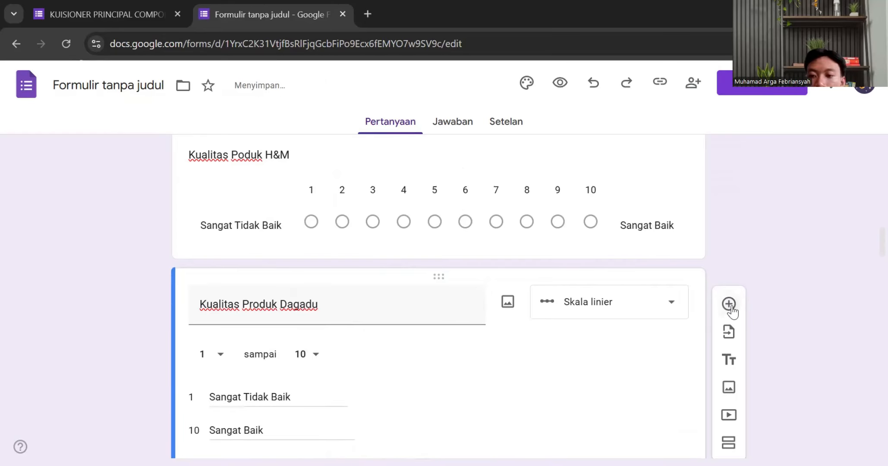
- Add a linear scale question titled "Kualitas produk Uniqlo" below the Dagadu question
left_click(728, 303)
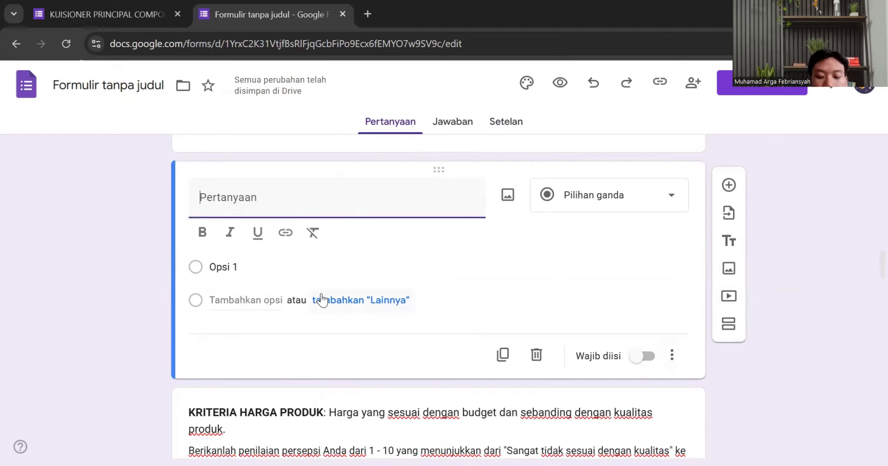
type("Kualitas")
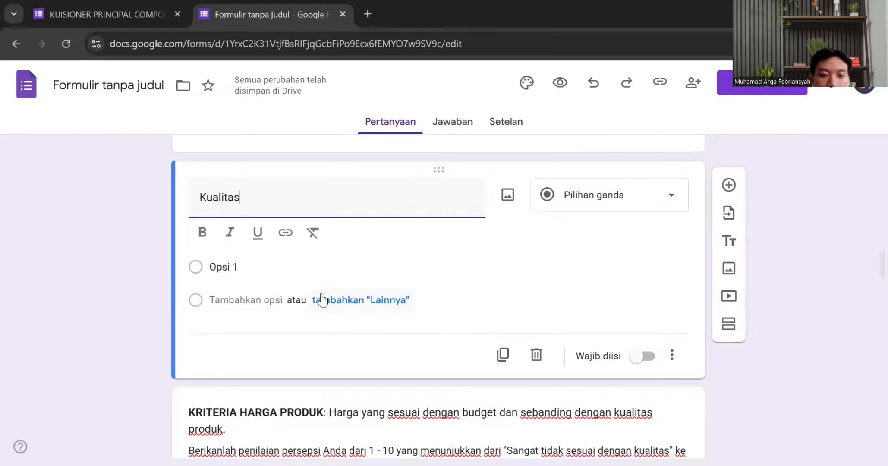
type(" produk Uniqlo")
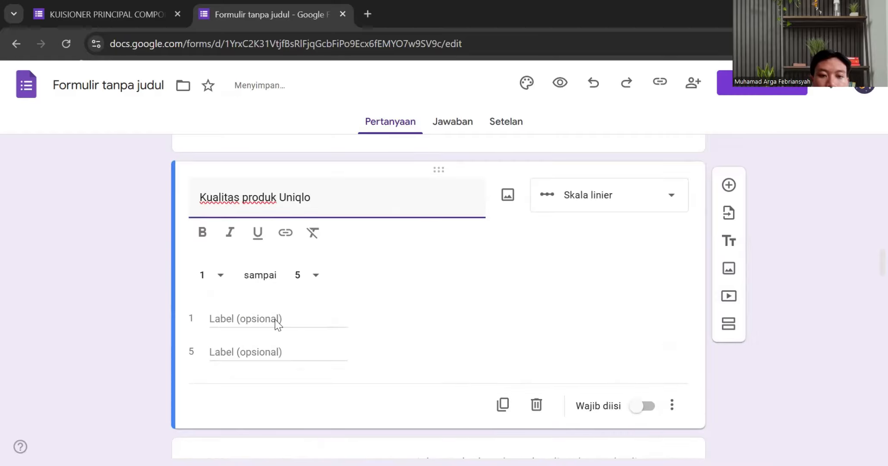
- Label the Uniqlo scale's ends "Sangat Tidak baik" and "Sangat Baik", and set its upper limit to 10
left_click(275, 319)
type("Sangat Tidak baik")
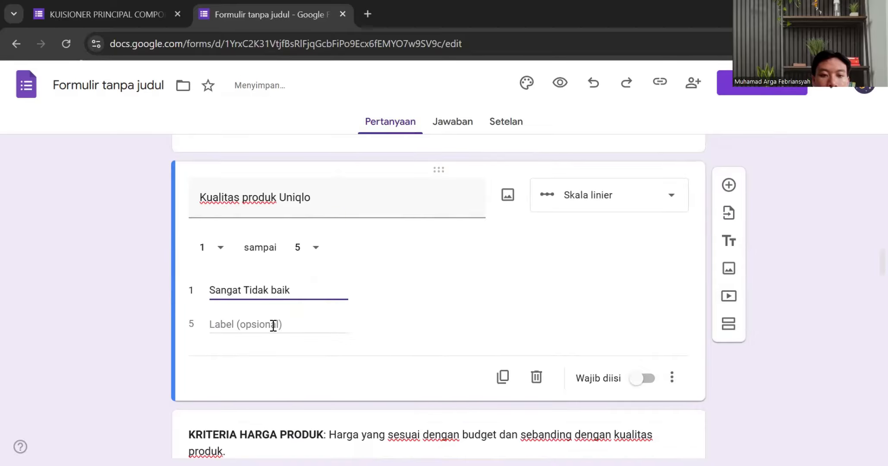
left_click(273, 324)
type("Sangat Baik")
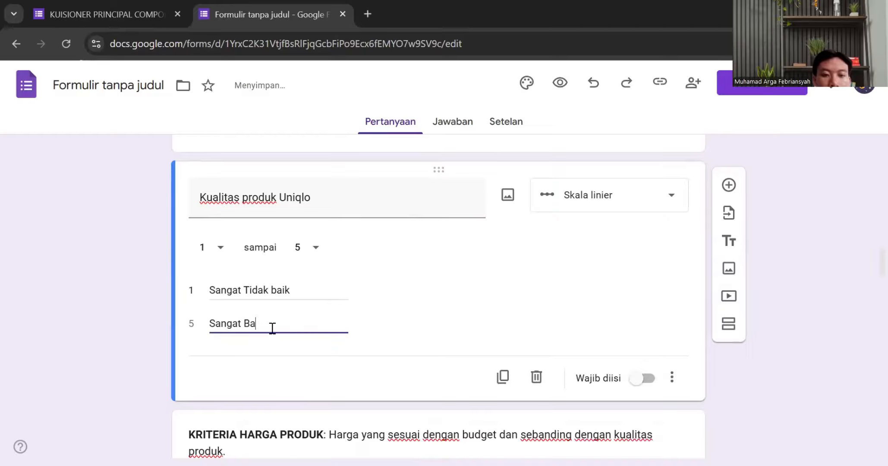
left_click(317, 250)
left_click(306, 430)
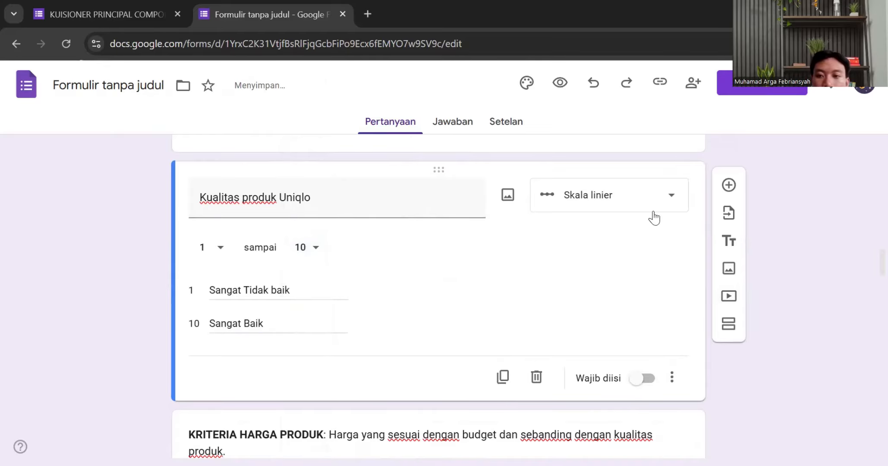
- Add a linear scale question titled "Kualitas Produk Zara" below the Uniqlo question
left_click(729, 185)
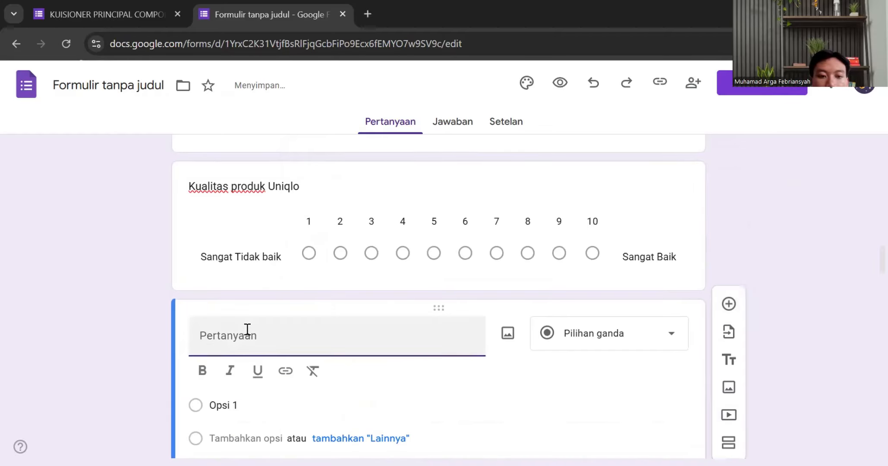
type("Kualitas ")
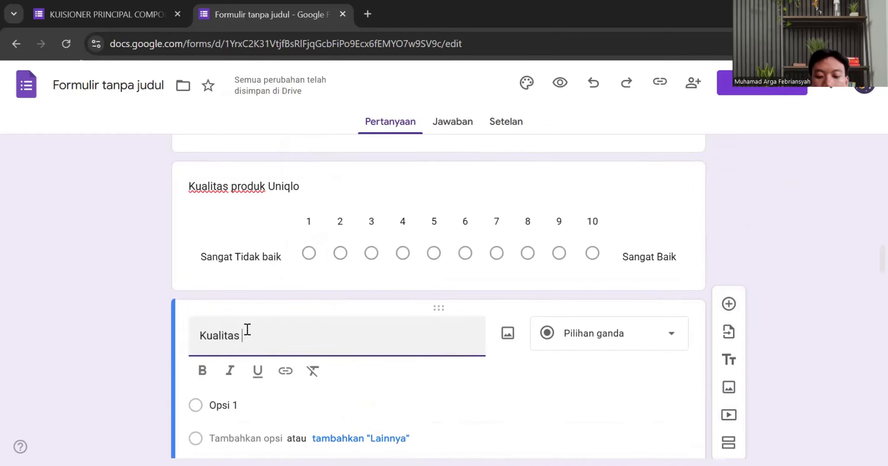
type("Produk")
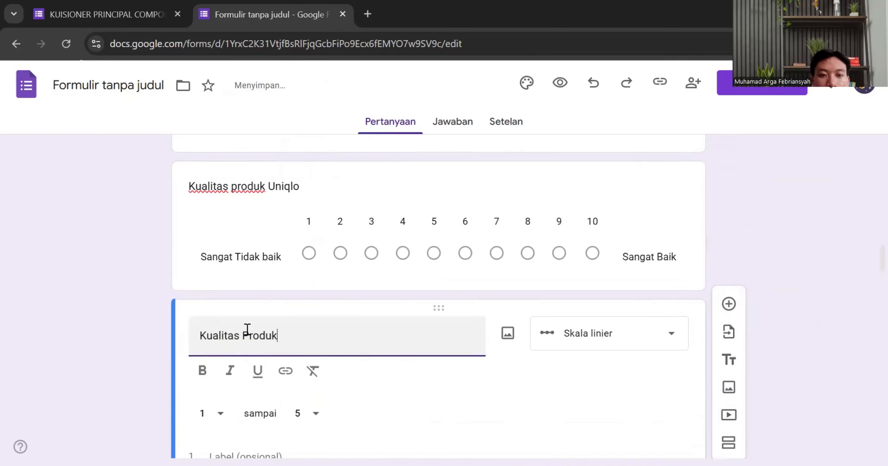
type("Uniql")
key("BackSpace")
key("BackSpace")
key("BackSpace")
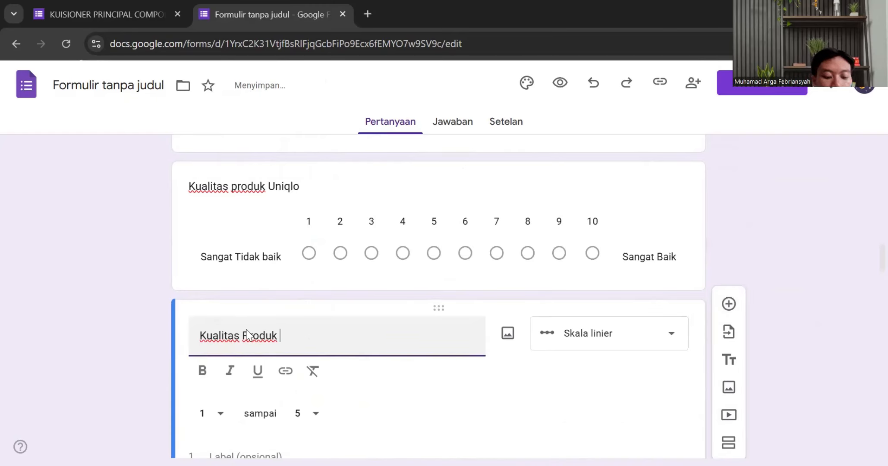
type("Zara")
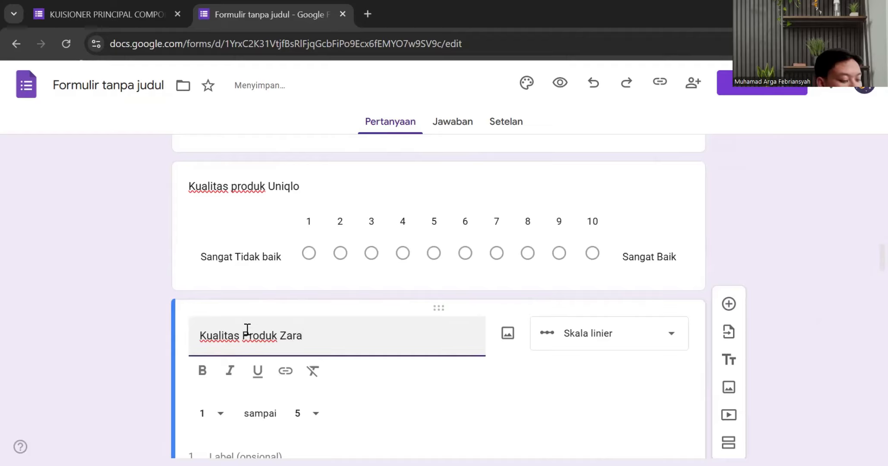
- Label the Zara scale's ends "Sangat Tidak Baik" and "Sangat Baik", and set its upper limit to 10
scroll(291, 347, "down", 3)
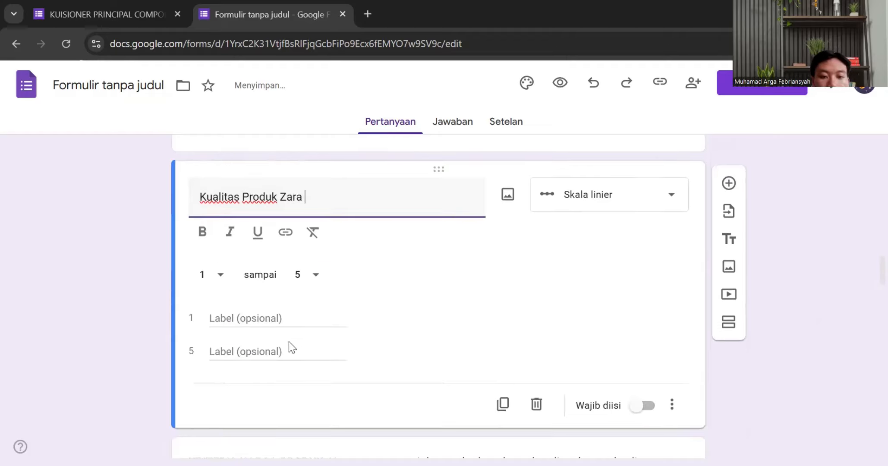
left_click(280, 318)
type("Sangat")
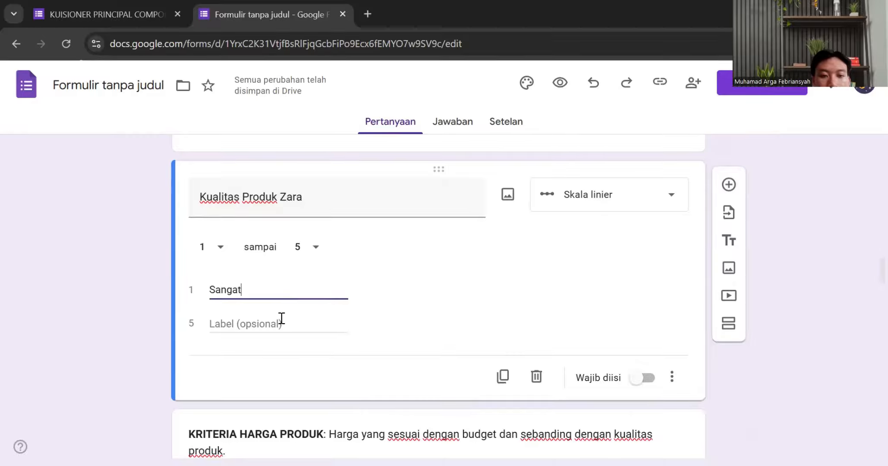
type(" Tidak Baik")
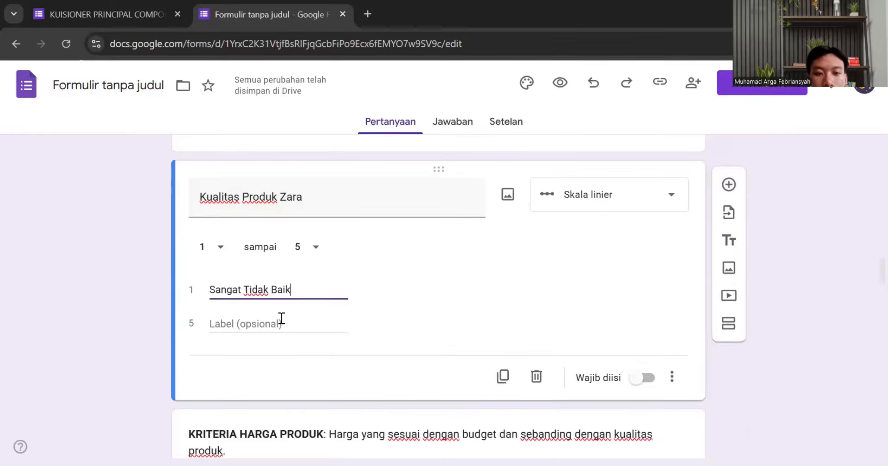
left_click(281, 318)
type("Sanga")
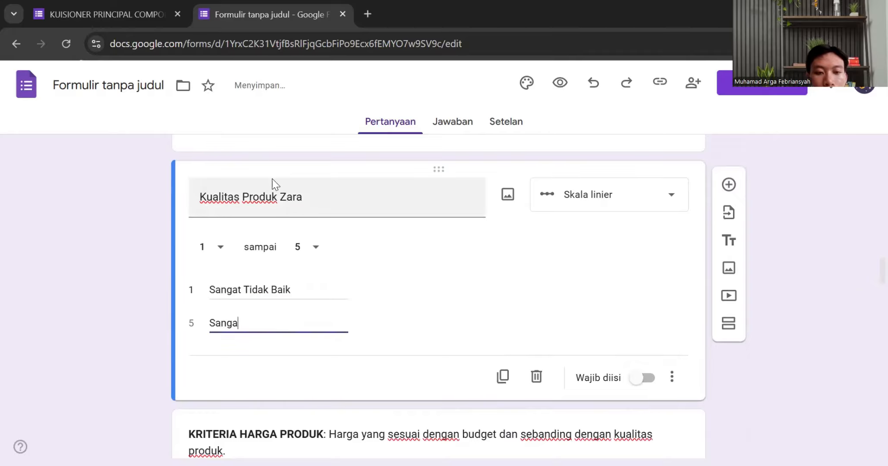
type("t Baik")
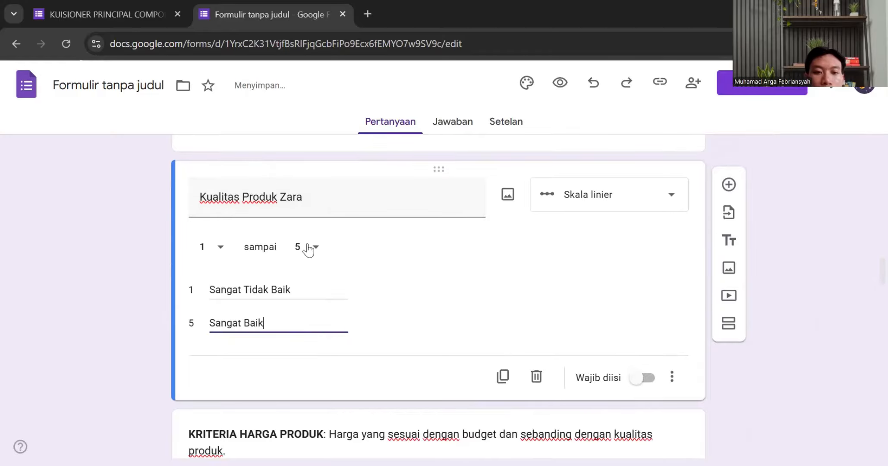
left_click(308, 249)
left_click(311, 426)
- Add a linear scale question titled "Kualitas Produk The Execetuvie" below the Zara question
scroll(422, 273, "down", 2)
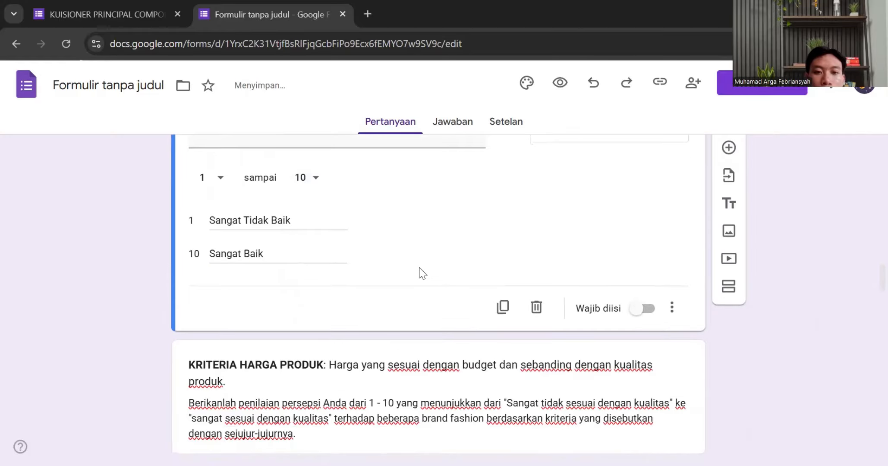
scroll(422, 273, "up", 3)
left_click(728, 253)
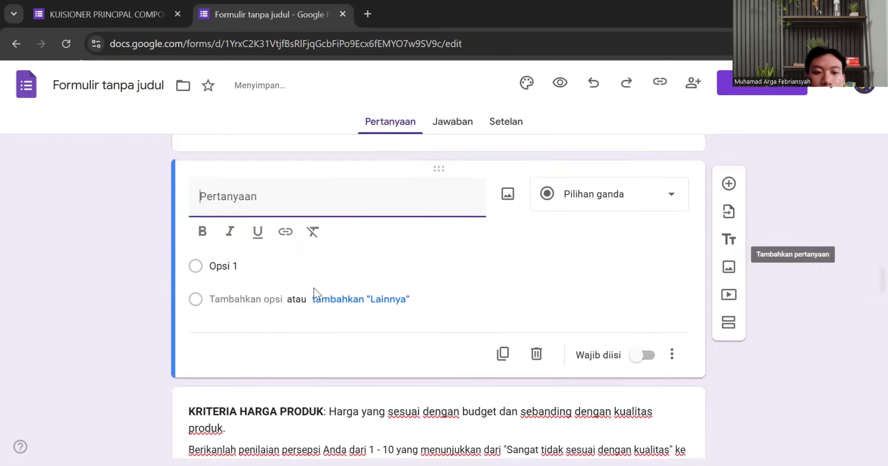
type("Kual")
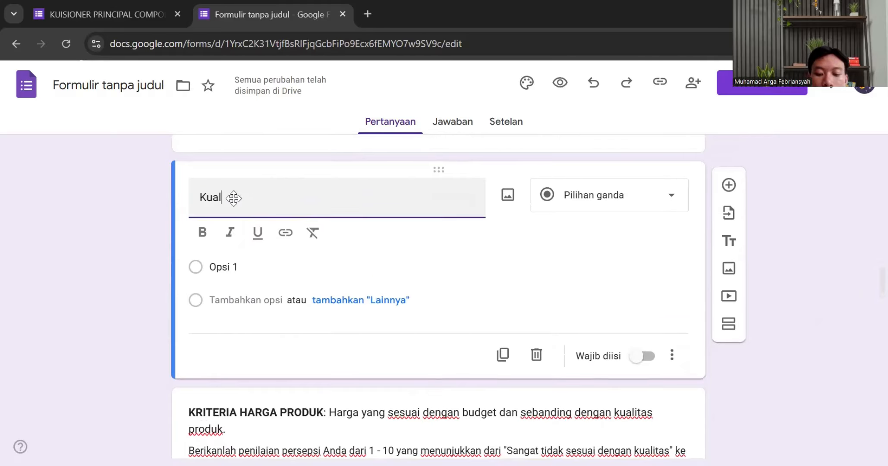
type("iats p")
key("BackSpace")
key("BackSpace")
key("BackSpace")
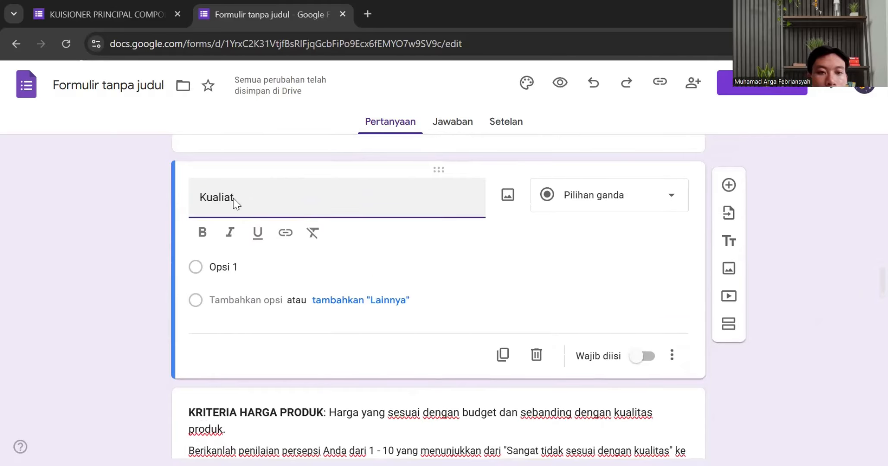
type("tas Prod")
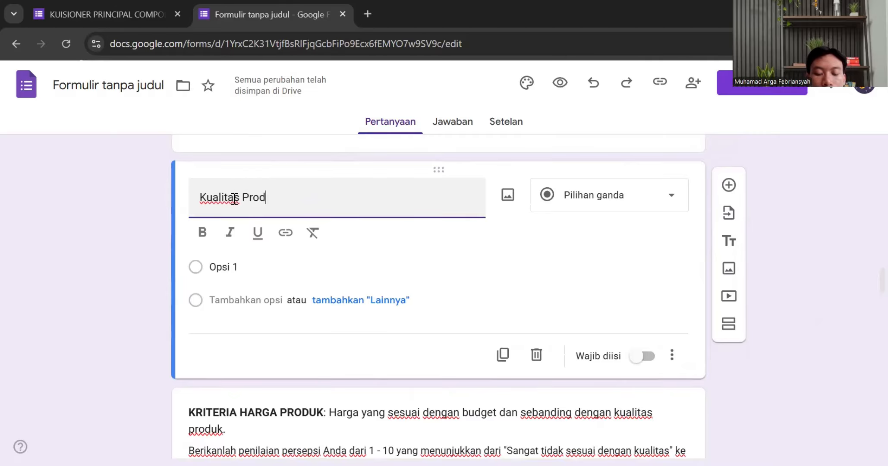
type("oduk ")
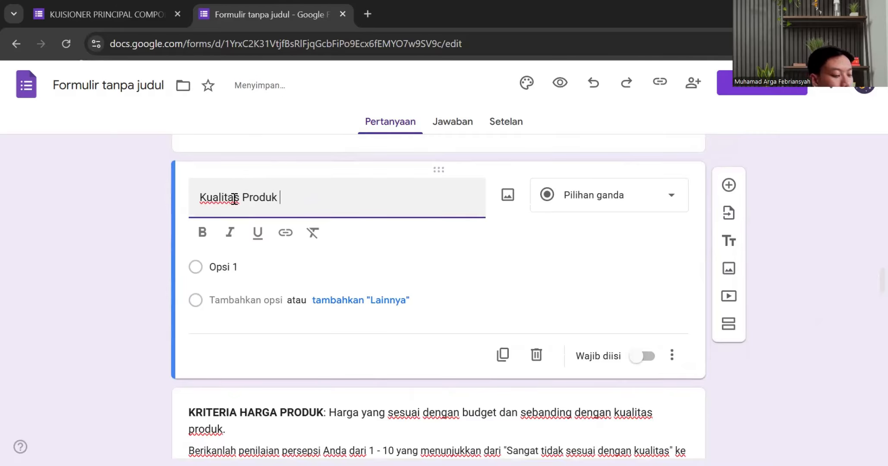
type("e")
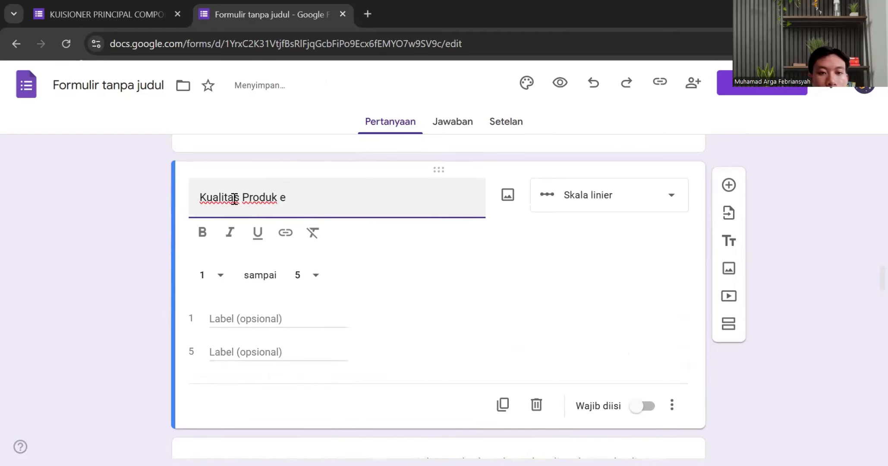
key("BackSpace")
type("The Ex")
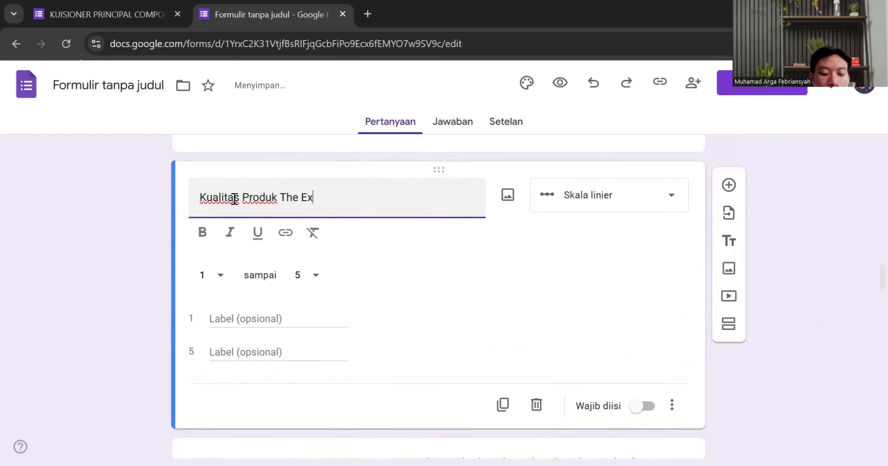
type("ecetuvie")
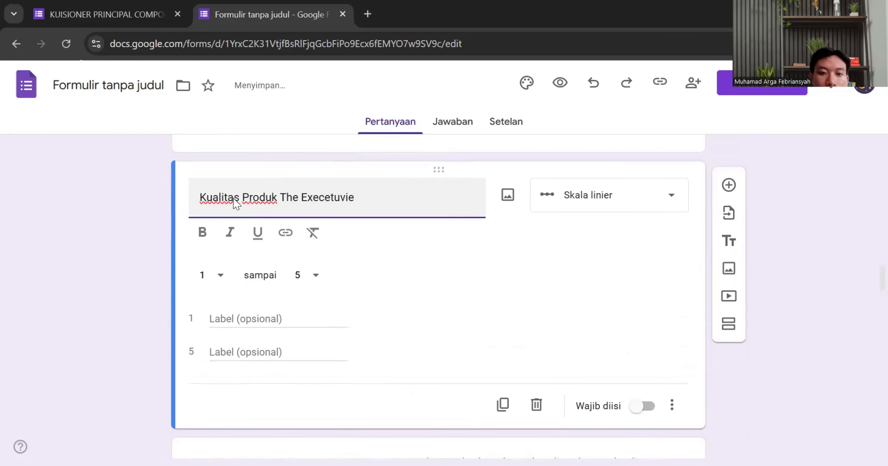
left_click(548, 195)
left_click(590, 334)
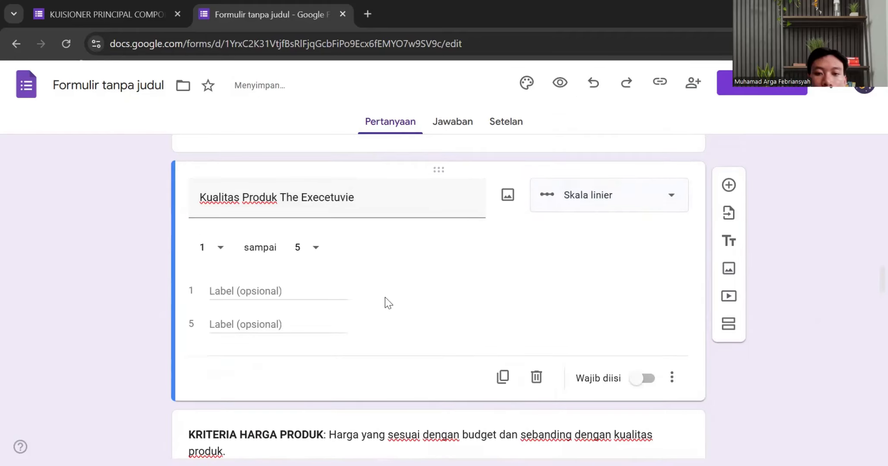
- Label the ends of The Execetuvie question's scale "Sangat Tidak Baik" and "Sangat Baik"
left_click(232, 288)
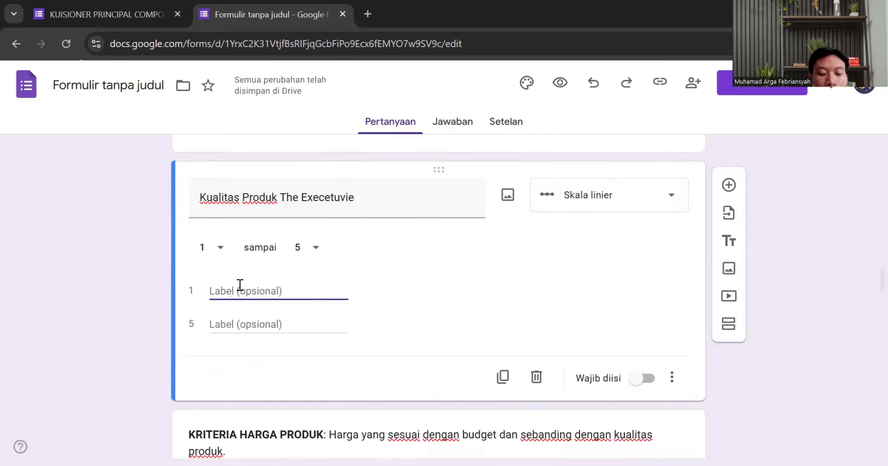
type("Sangat Tidak Baik")
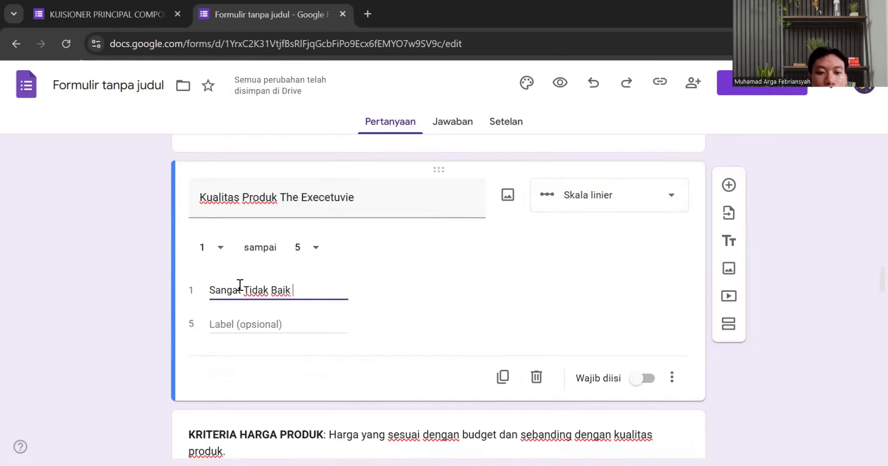
left_click(240, 319)
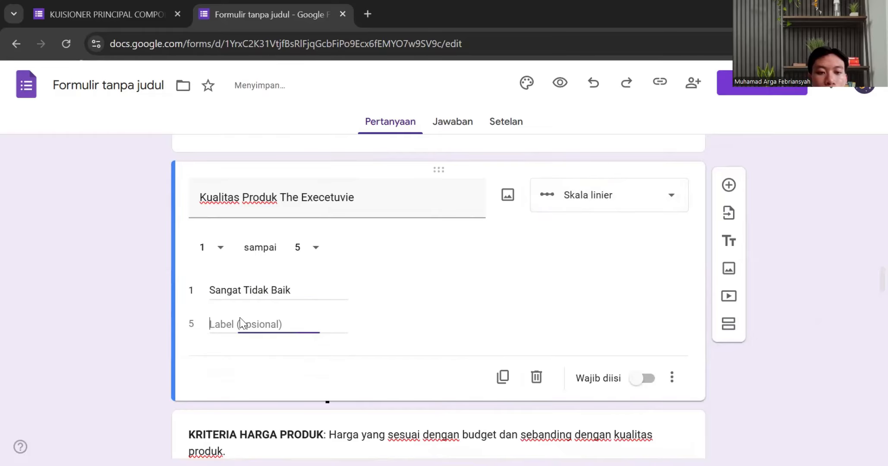
type("Sangat Baik")
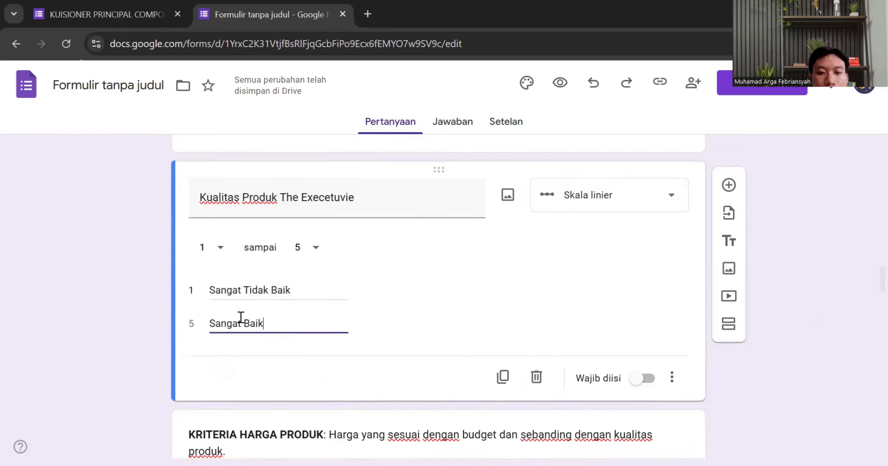
- Add a linear scale question titled "Kualitas produk 3Second" below The Execetuvie question, with an upper limit of 10
scroll(653, 262, "up", 2)
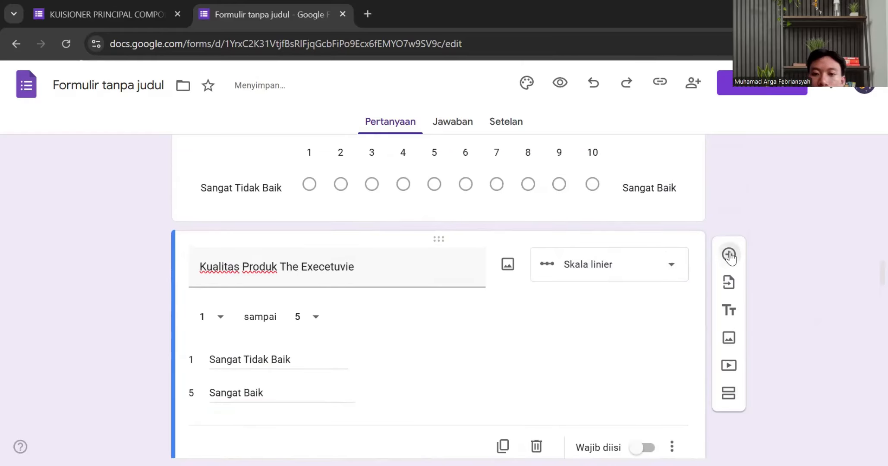
left_click(729, 254)
type("Kualitas produk 3Second")
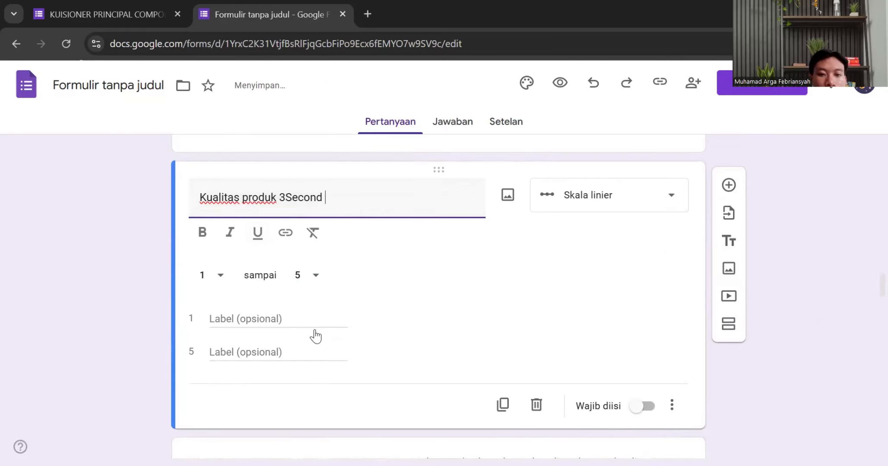
left_click(306, 275)
left_click(304, 426)
- Label the 3Second scale's ends "Sangat Tidak Baik" for 1 and "Sangat Baik" for 10
left_click(238, 288)
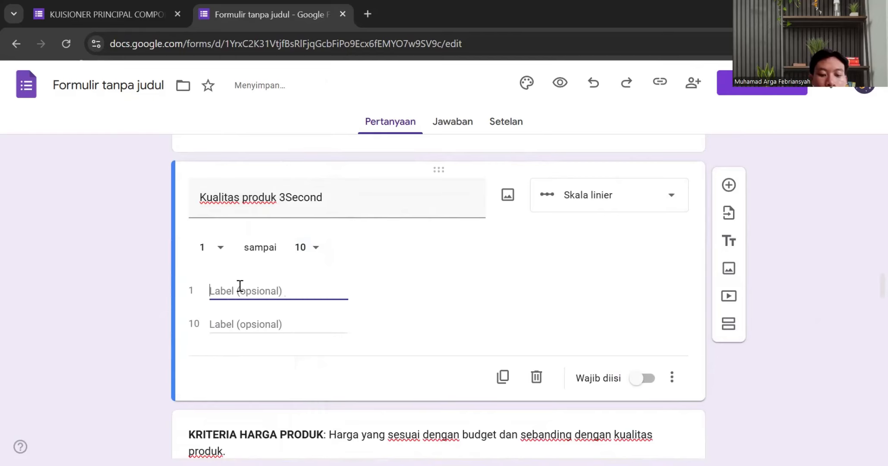
type("Sangat Tidak Baik")
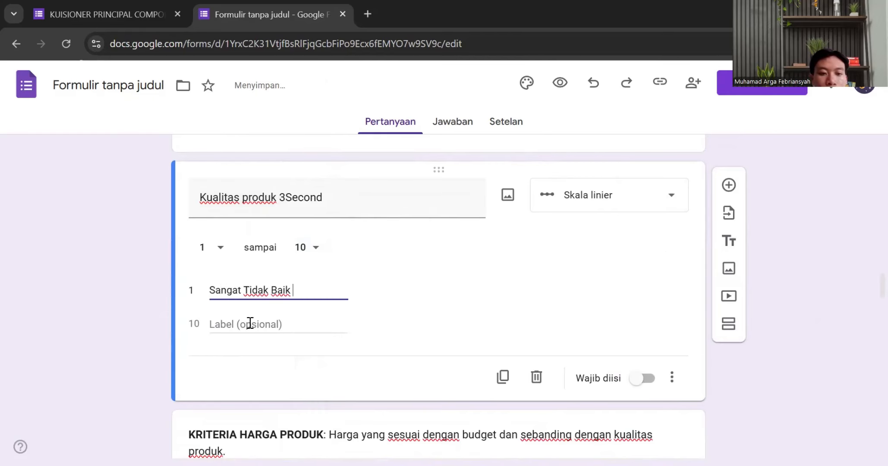
left_click(250, 323)
type("Sangat Baik")
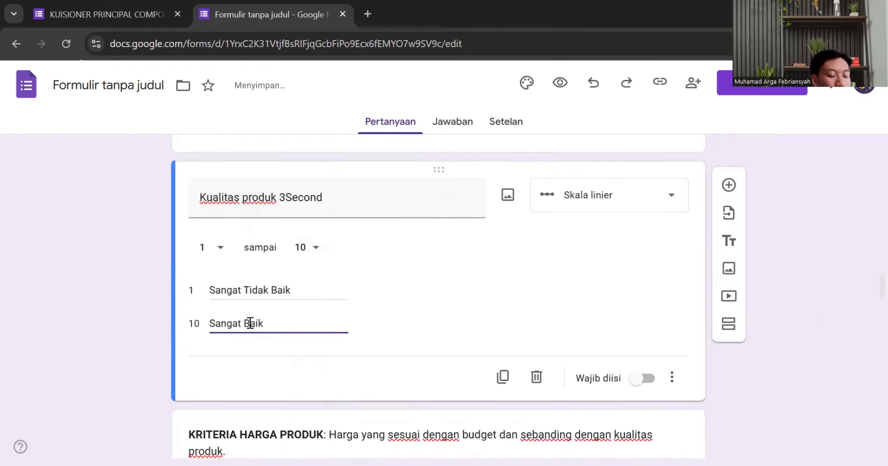
- Add a linear scale question titled "Kualitas Produk Erigo" below the 3Second question
left_click(728, 185)
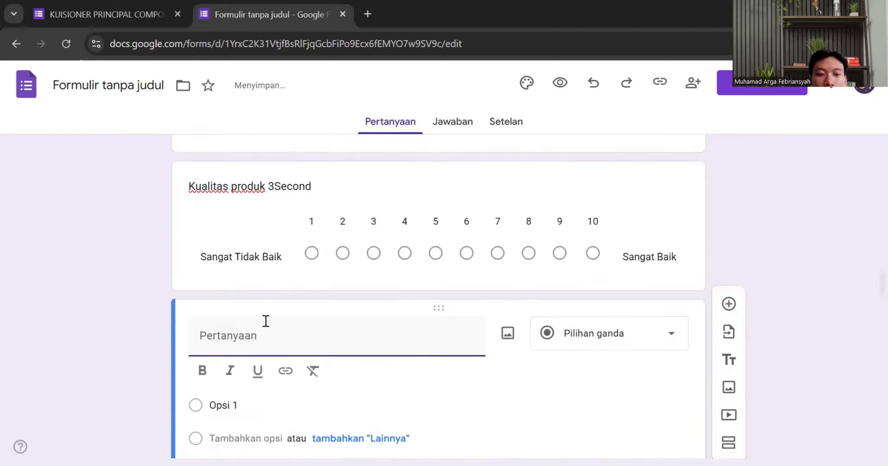
type("Kual")
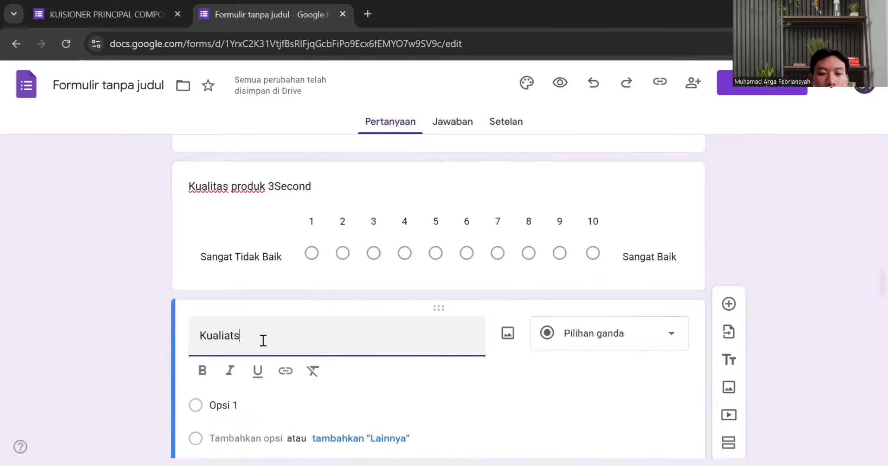
type("iats")
key("BackSpace")
key("BackSpace")
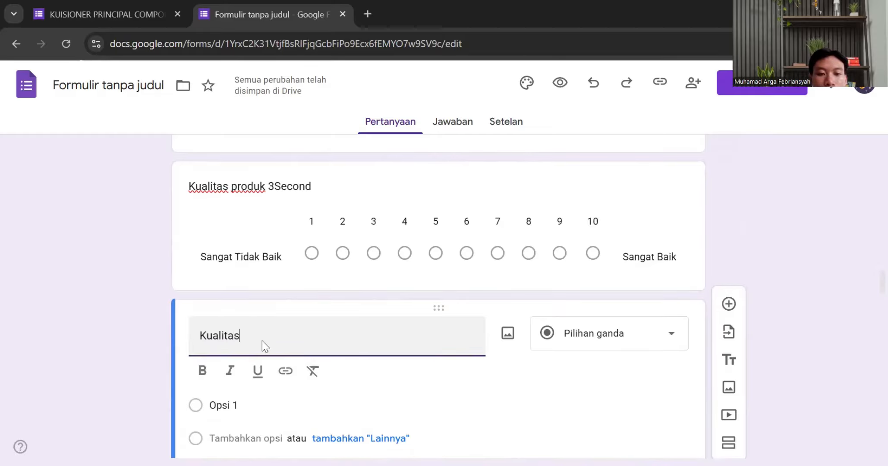
type("Produk Erigo")
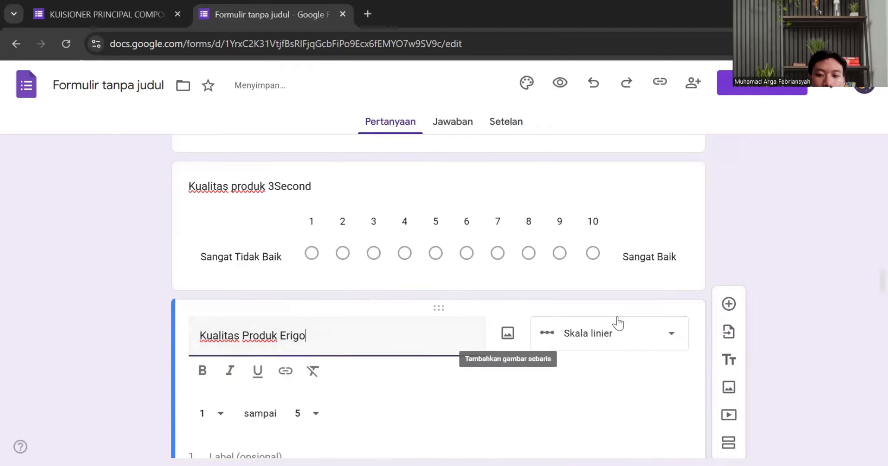
- Set the Erigo scale's upper limit to 10 and label its ends "Sangat Tidak Baik" and "Sangat Baik"
left_click(311, 416)
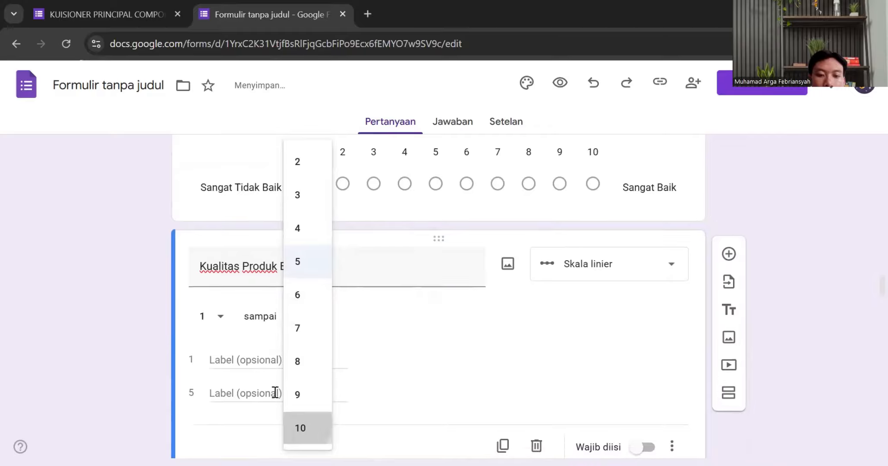
left_click(307, 427)
left_click(249, 360)
type("Sanga")
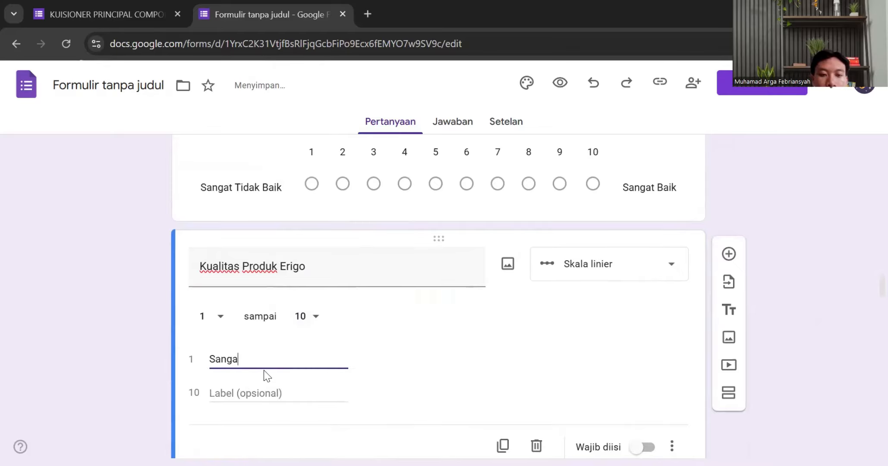
type("t Tidak Baik")
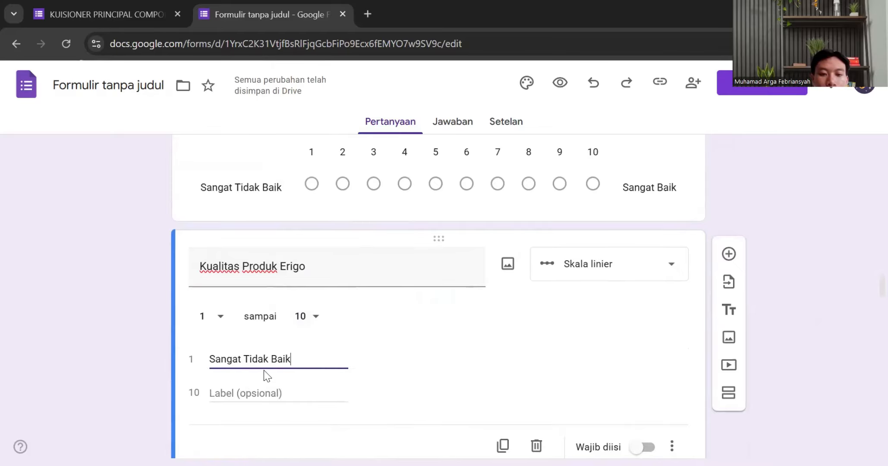
left_click(264, 390)
type("S")
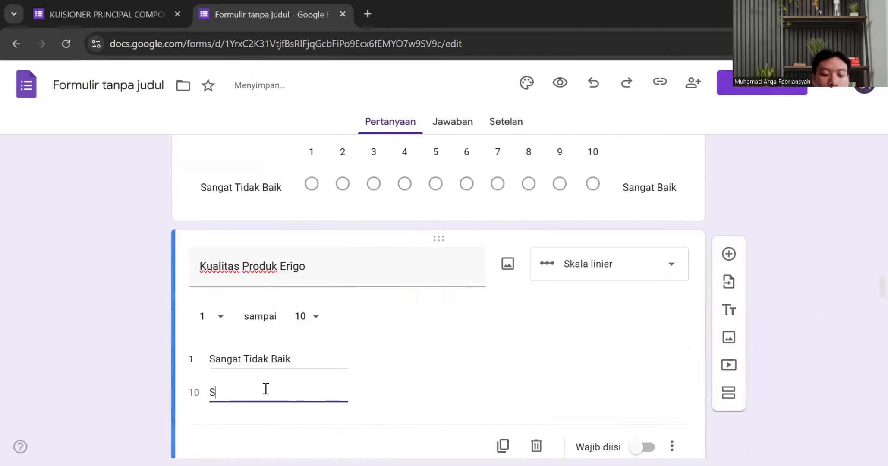
type("a")
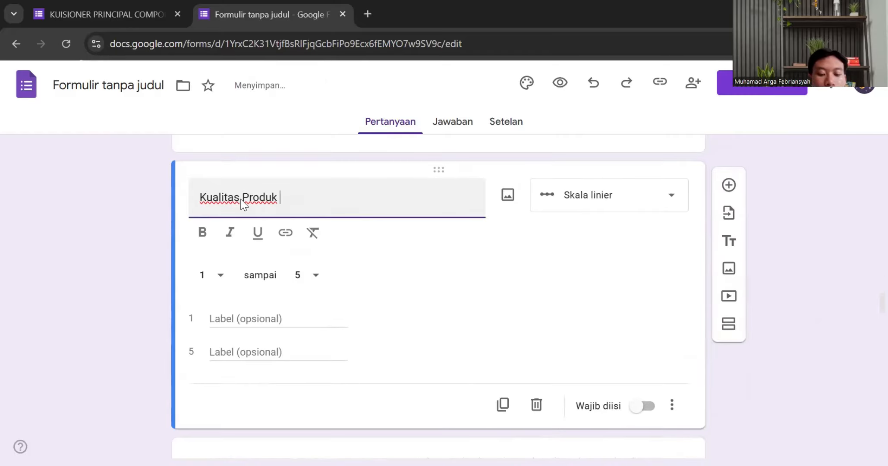
- Complete the linear scale question "Kualitas Produk Ramayana" with a 1 to 10 range labelled "Sangat Tidak Baik" and "Sangat Baik"
type("Ramayana")
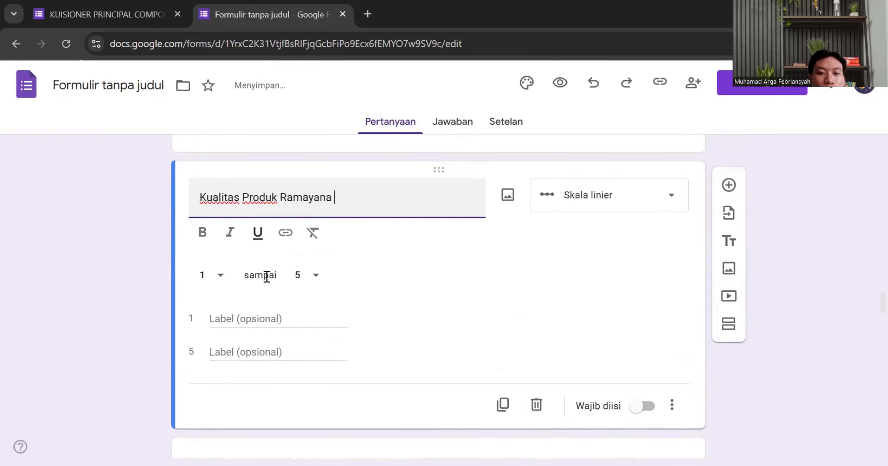
left_click(263, 314)
type("Sangat")
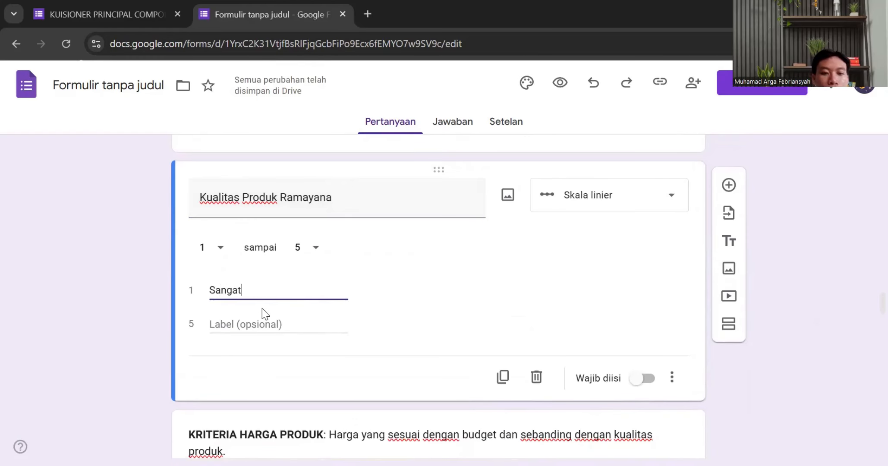
type(" Tidak Baik")
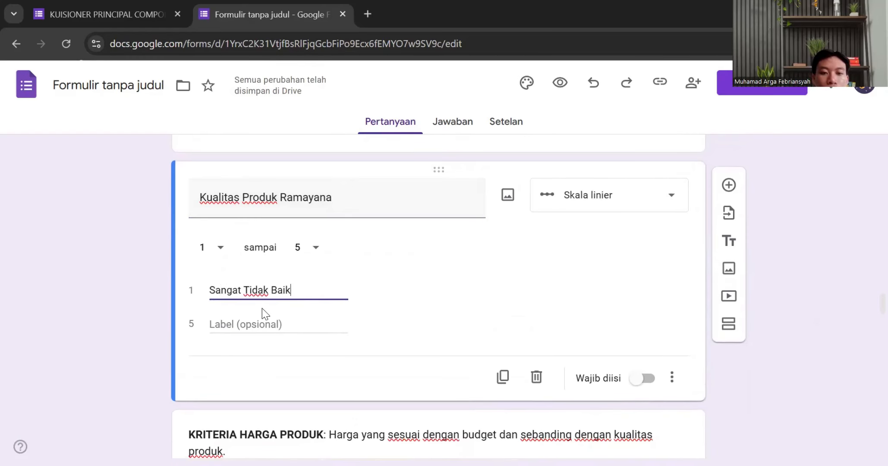
left_click(272, 326)
type("Sangat Baik")
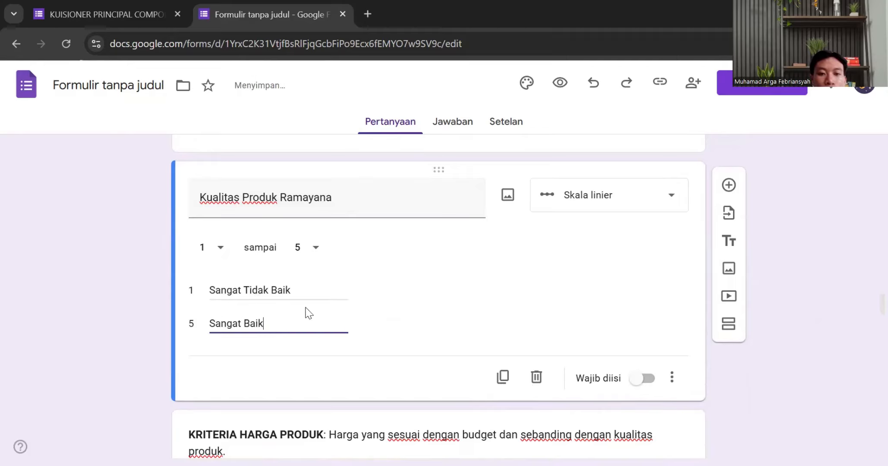
left_click(312, 248)
left_click(319, 428)
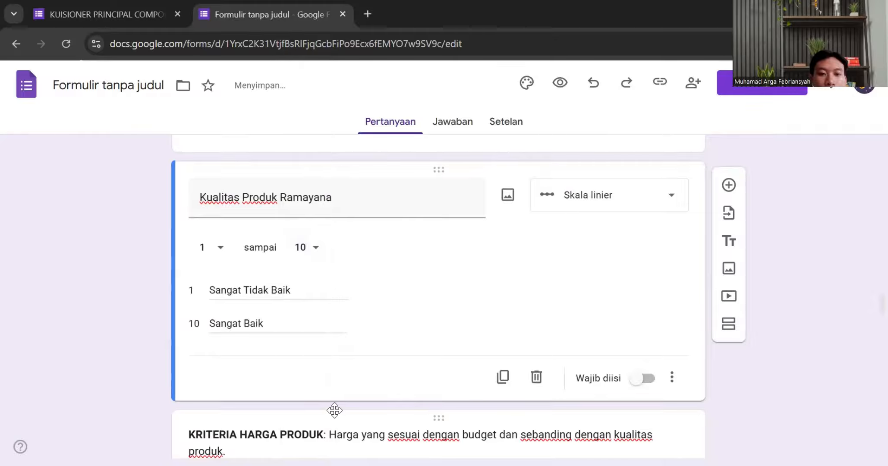
- Add a linear scale question titled "Kualitas produk Joger" below the Ramayana question, with an upper limit of 10
scroll(706, 210, "up", 2)
left_click(728, 254)
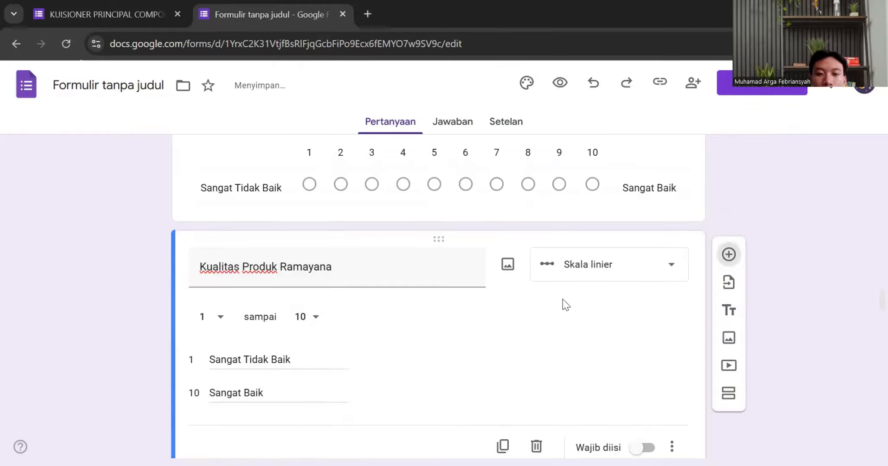
type("Kuali")
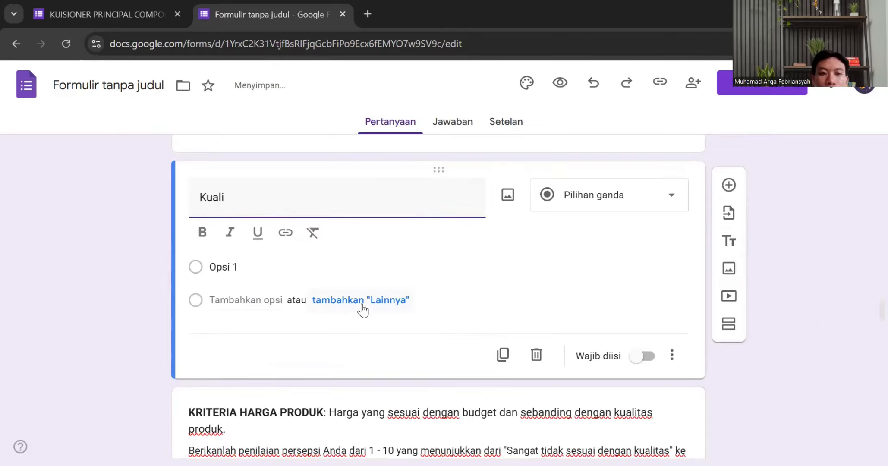
type("tas produ")
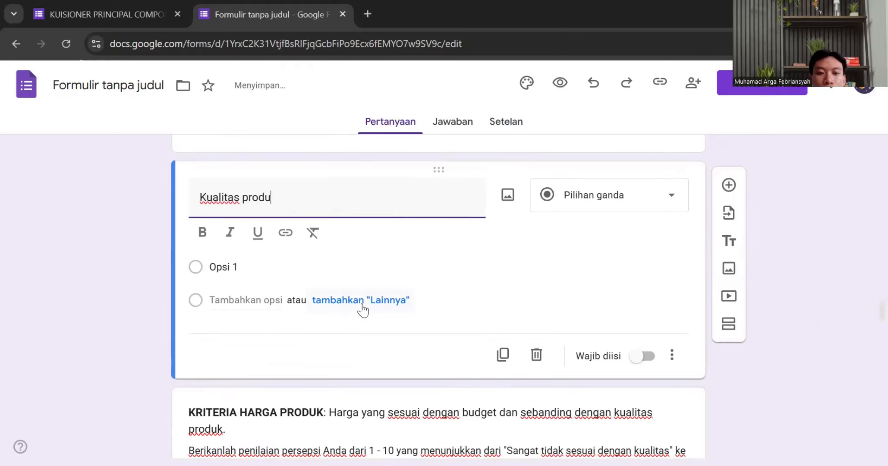
type("k Joger")
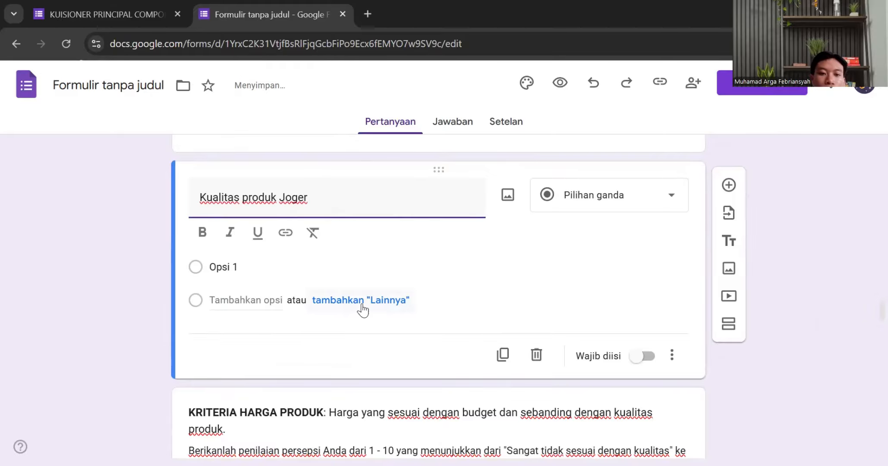
left_click(311, 275)
left_click(311, 426)
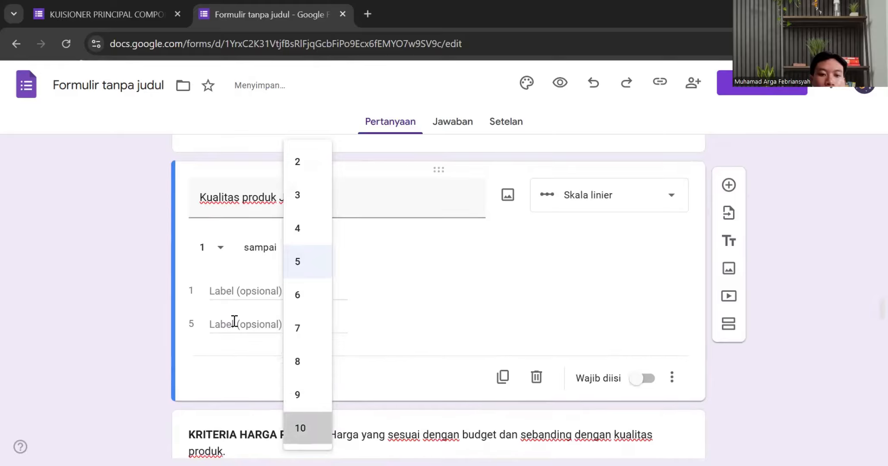
- Label the Joger scale's ends "Sangat Tidak Baik" for 1 and "Sangat Baik" for 10
left_click(249, 293)
type("Sangat")
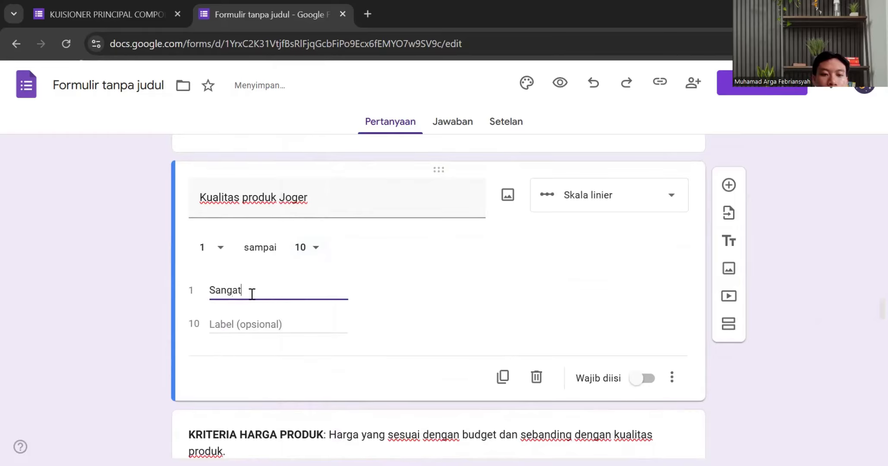
type(" Tidak Baik")
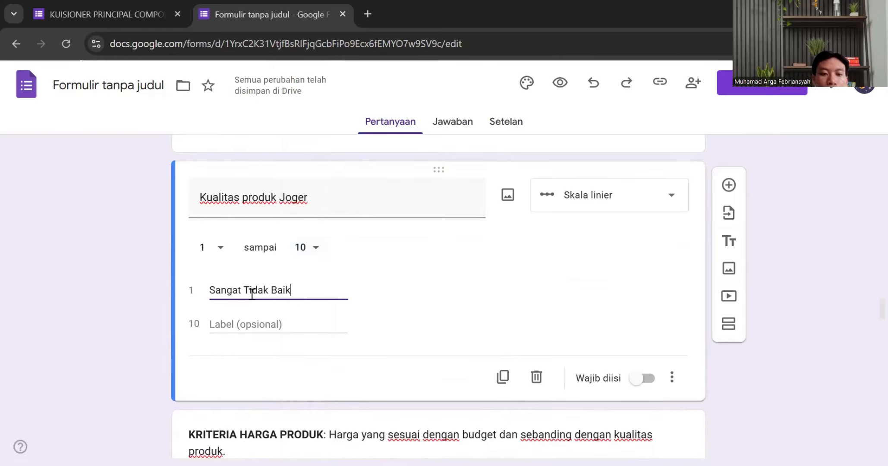
left_click(250, 322)
type("San")
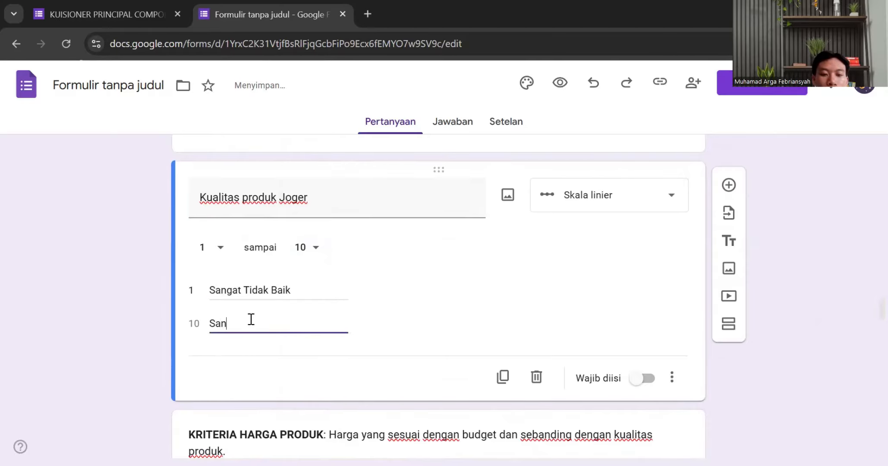
type("gat Baik")
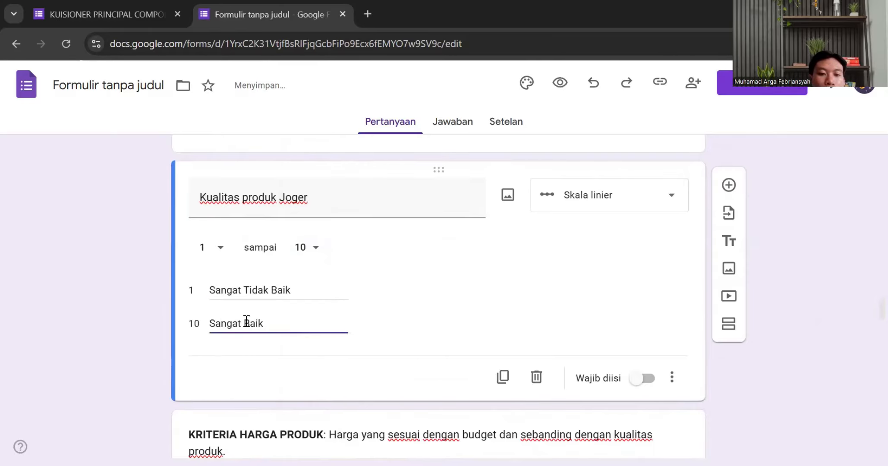
left_click(138, 272)
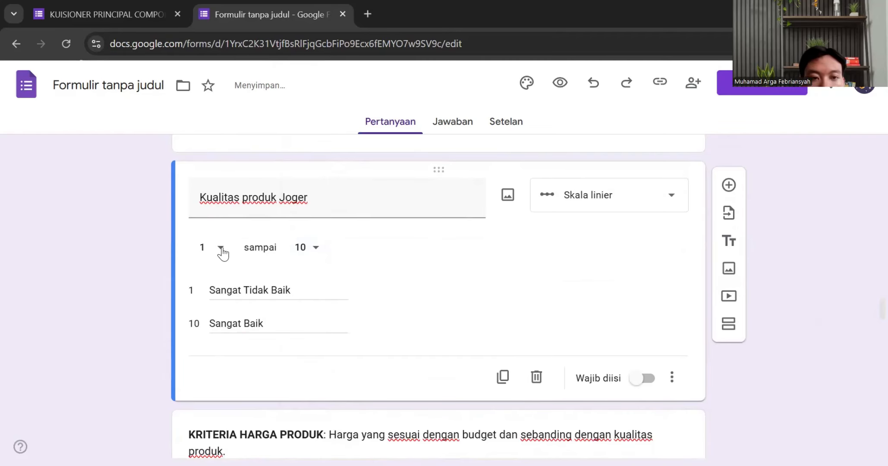
- Review the brand questions of the product quality criterion and the price criterion section that follows them
scroll(310, 226, "up", 15)
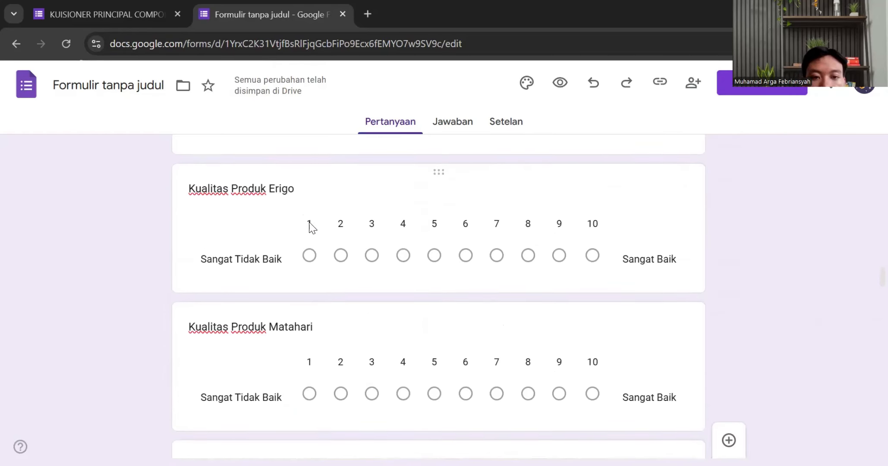
scroll(302, 225, "down", 3)
scroll(312, 266, "up", 15)
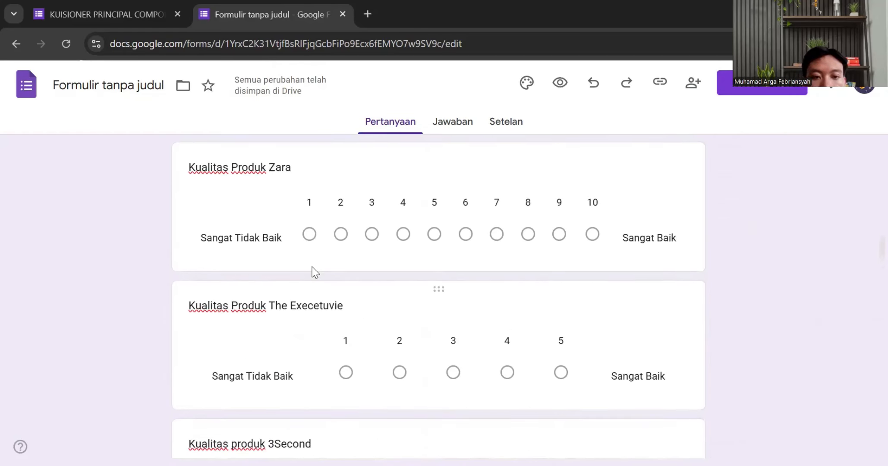
scroll(302, 235, "up", 2)
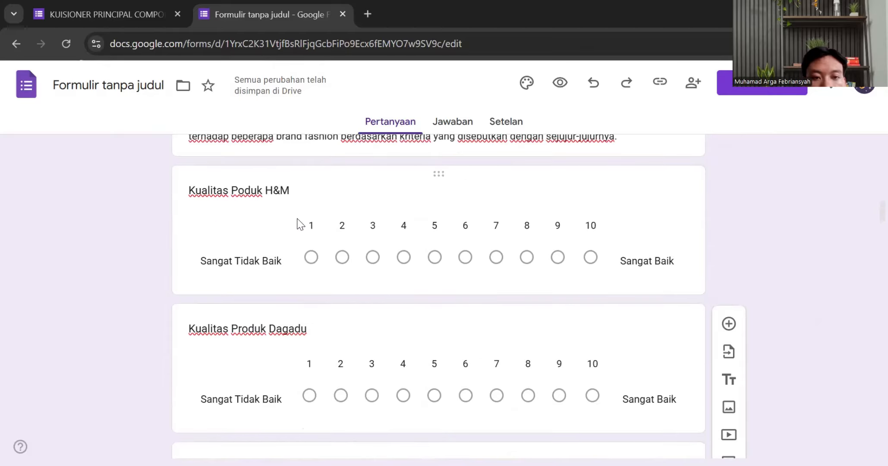
scroll(298, 222, "down", 15)
scroll(297, 228, "down", 6)
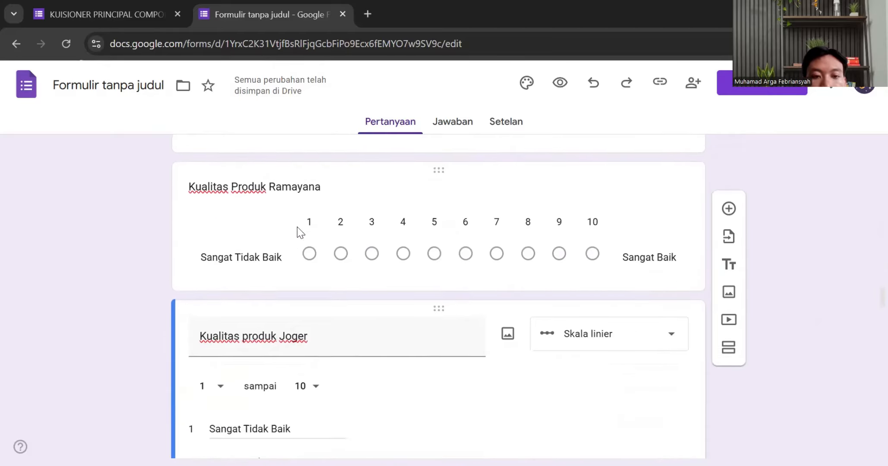
scroll(308, 248, "down", 2)
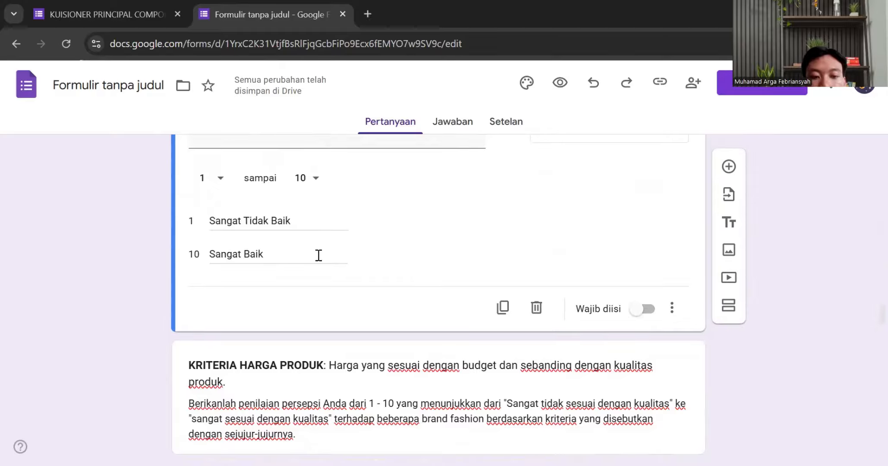
scroll(333, 267, "down", 2)
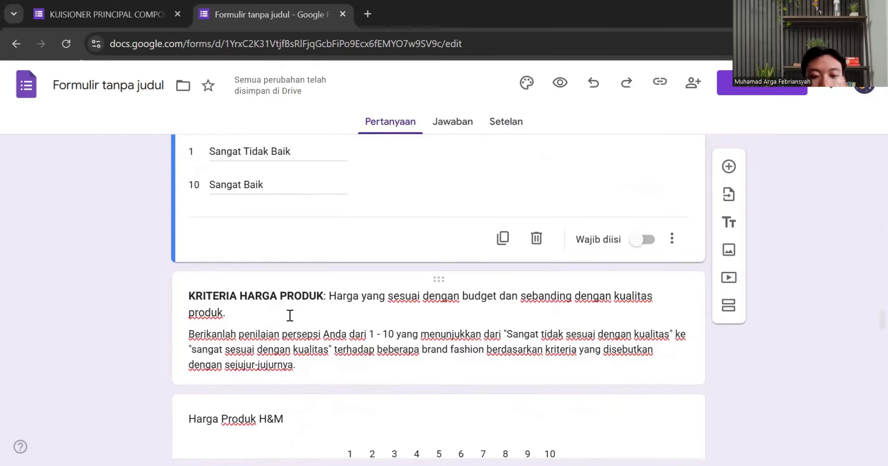
scroll(290, 315, "down", 2)
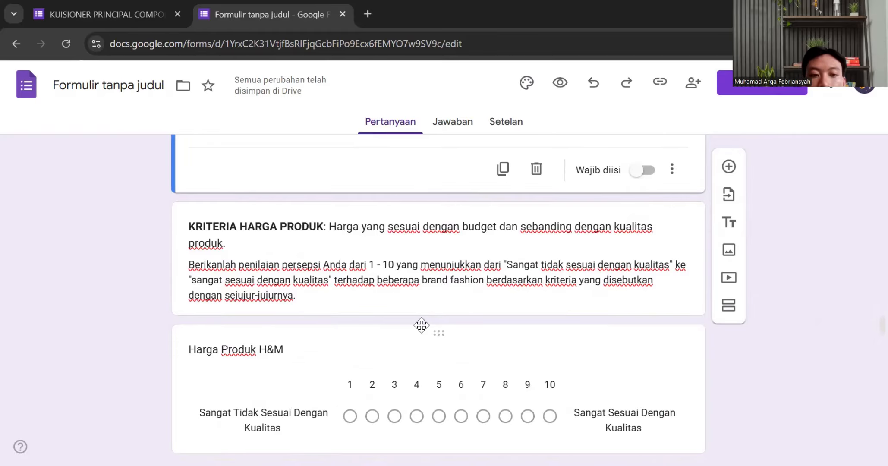
scroll(422, 328, "down", 3)
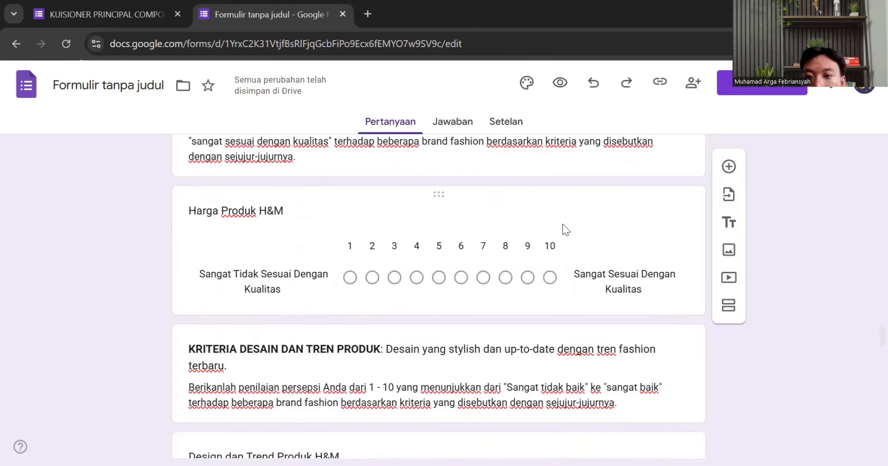
scroll(565, 229, "up", 2)
scroll(729, 238, "up", 2)
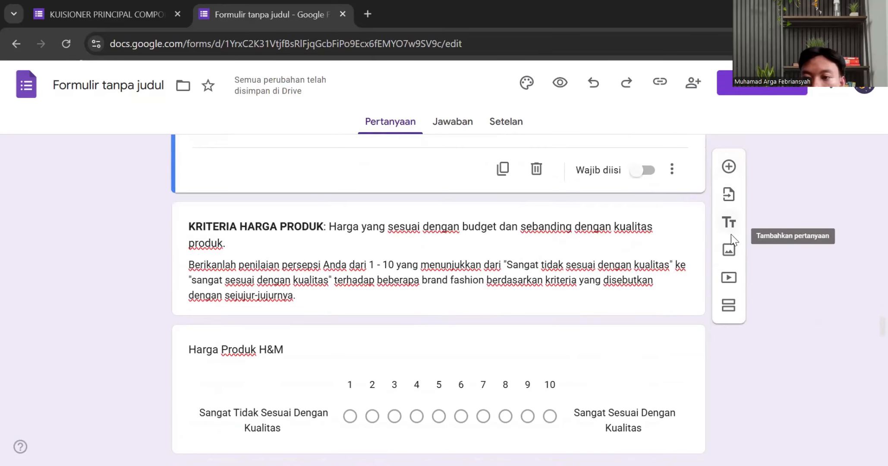
scroll(799, 268, "down", 3)
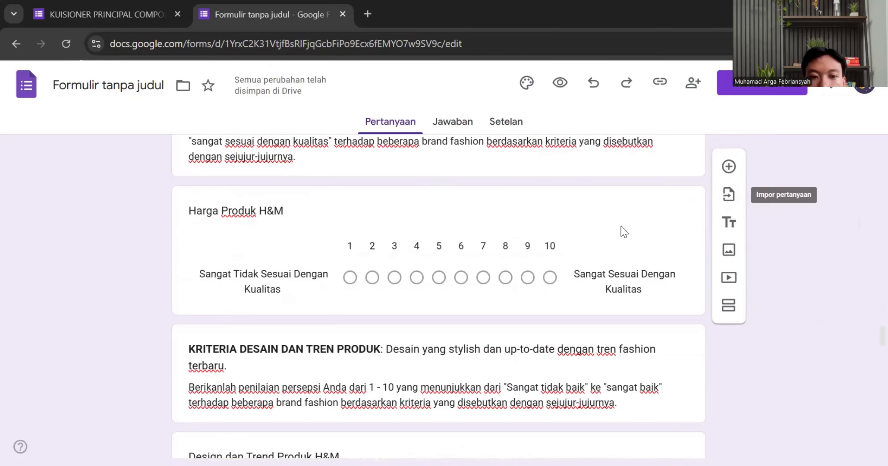
scroll(289, 236, "up", 3)
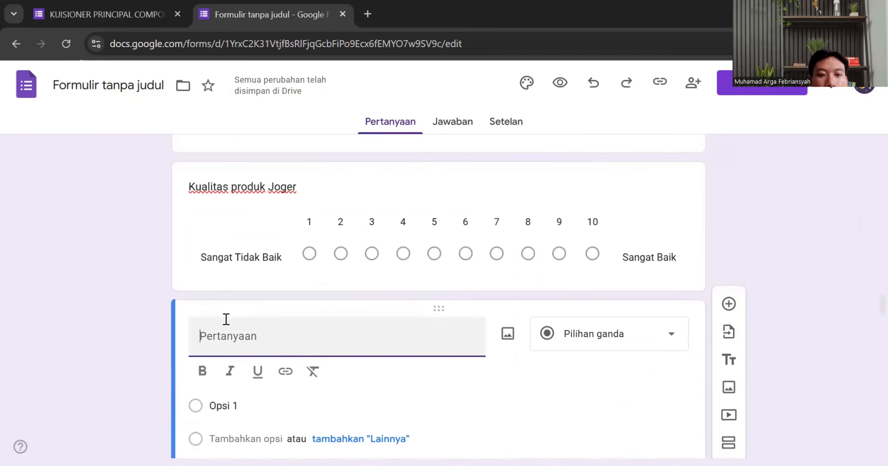
scroll(540, 313, "down", 5)
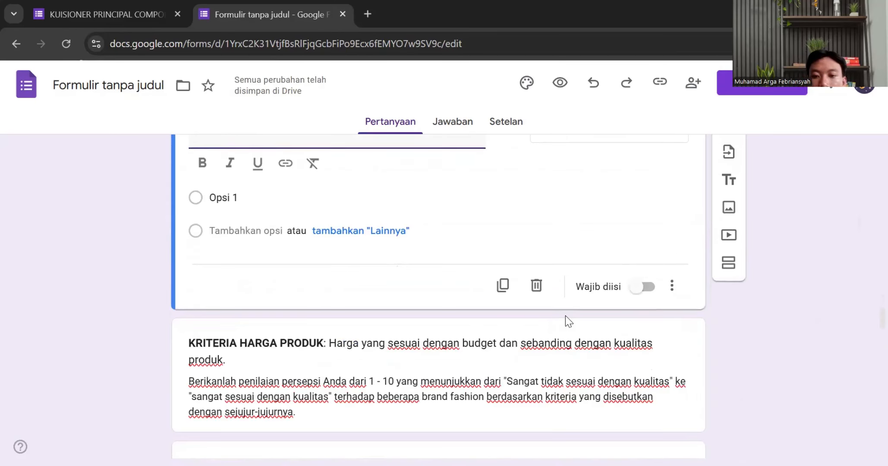
left_click(536, 286)
- Add a linear scale question titled "Harga produk Dagadu" below the H&M price question
left_click(503, 284)
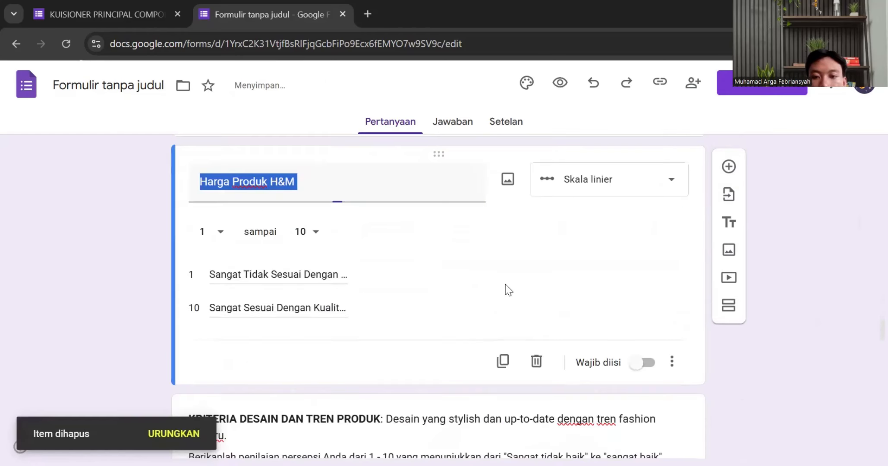
left_click(729, 169)
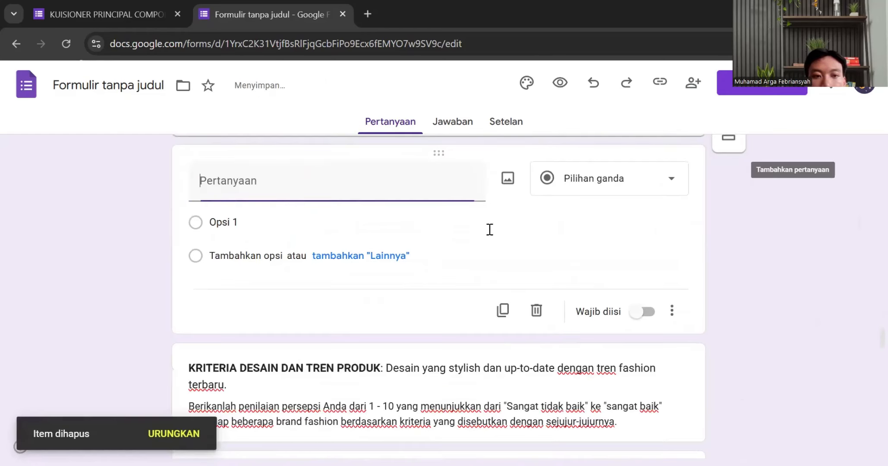
type("Har")
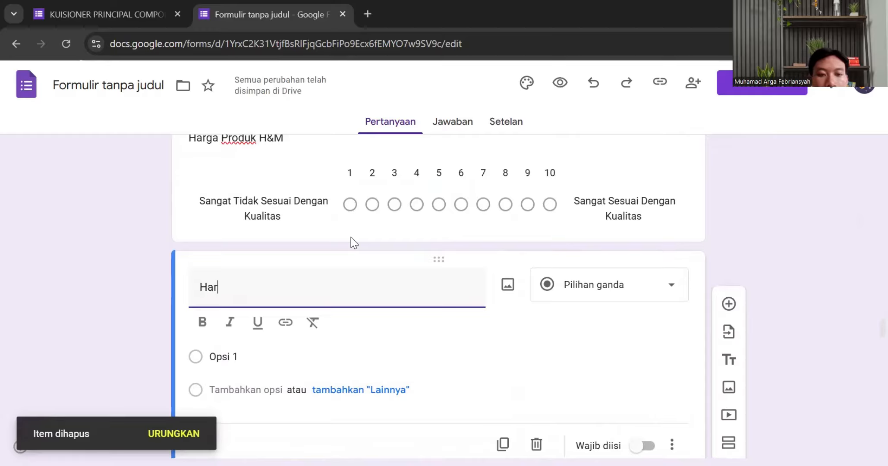
type("ga produk D")
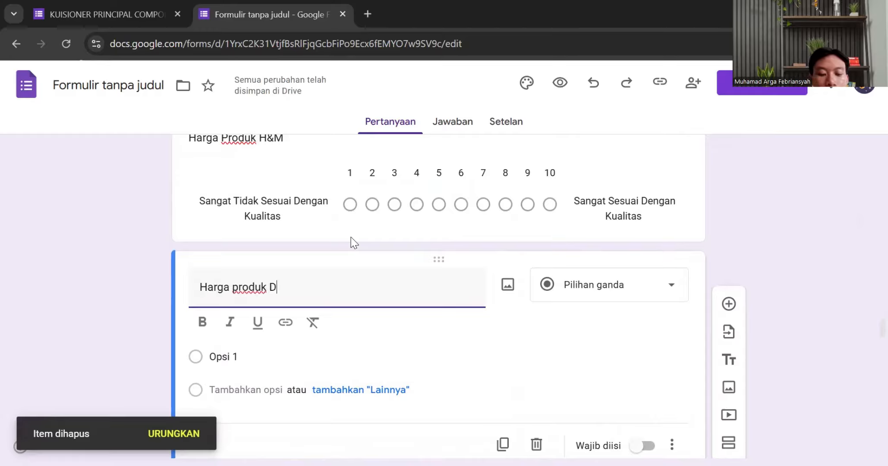
type("agadu")
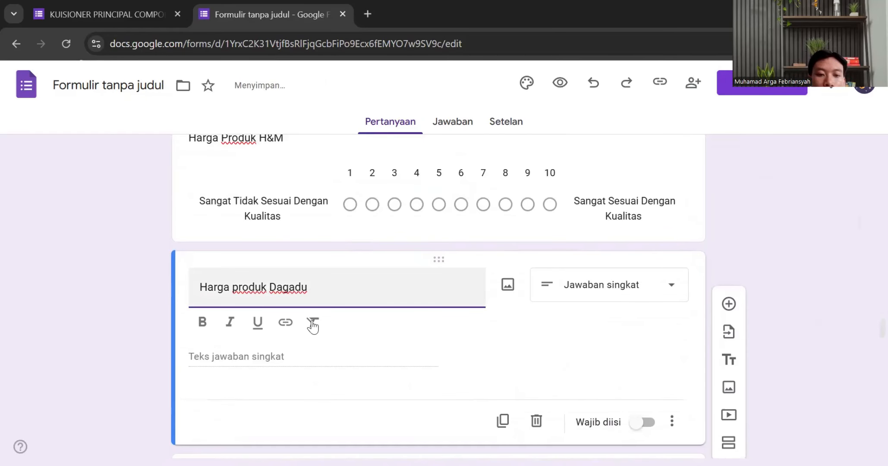
left_click(587, 291)
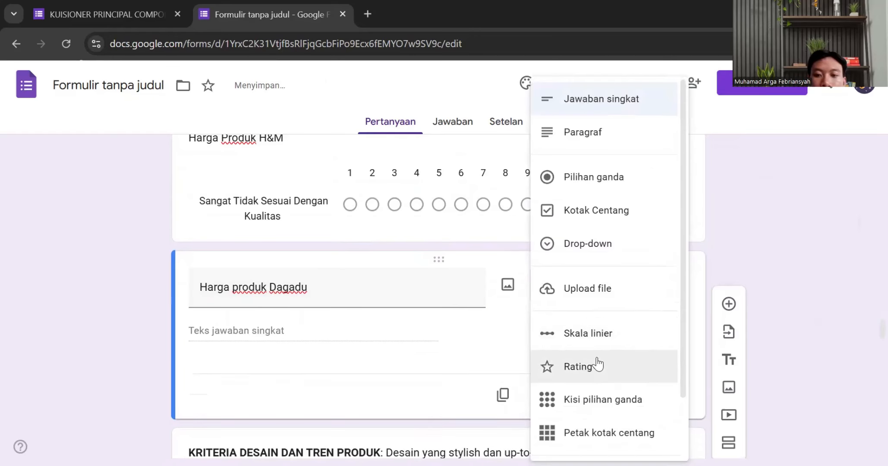
left_click(586, 340)
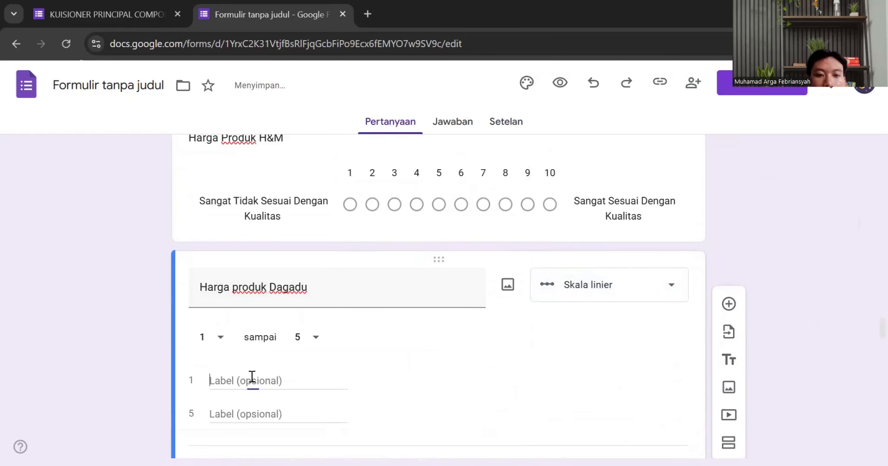
- Label value 1 of the Dagadu price scale "Sangat Tidak Sesuai Dengan Kualitas"
type("Sangat ")
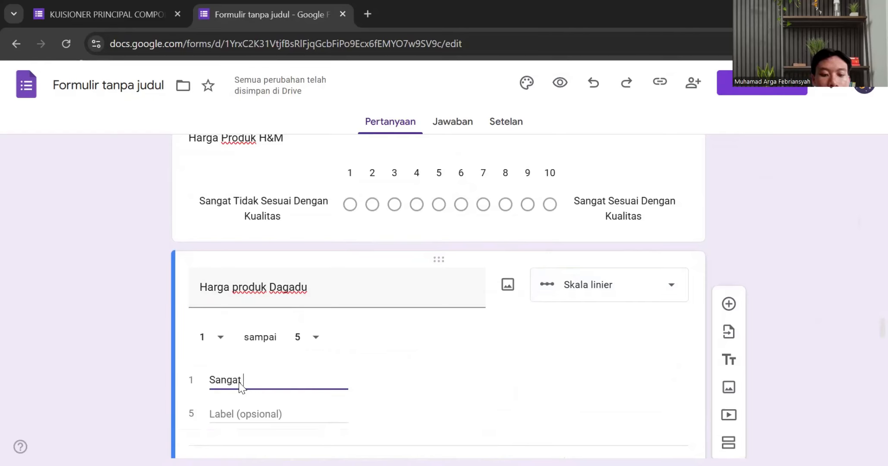
type("Tidak sesuai")
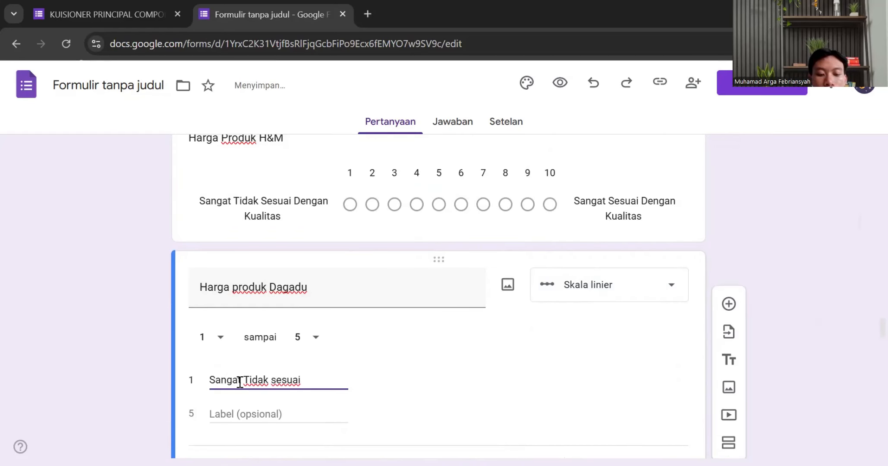
key("BackSpace")
key("BackSpace")
key("BackSpace")
key("BackSpace")
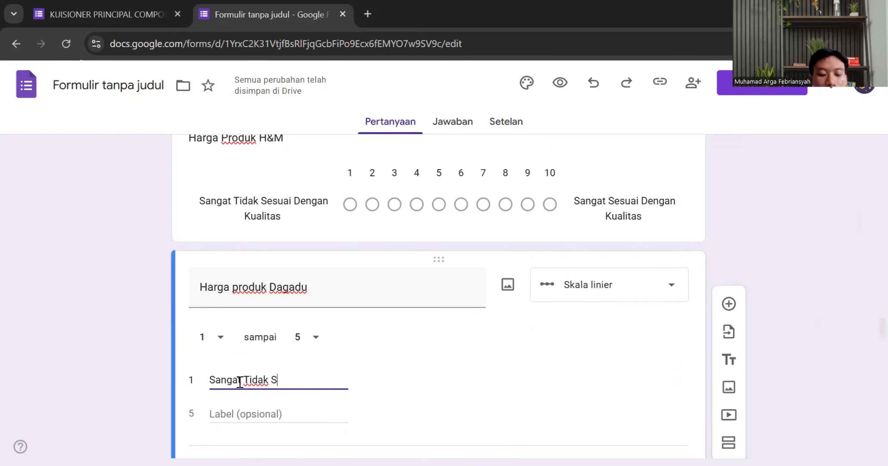
type("Sesuai De")
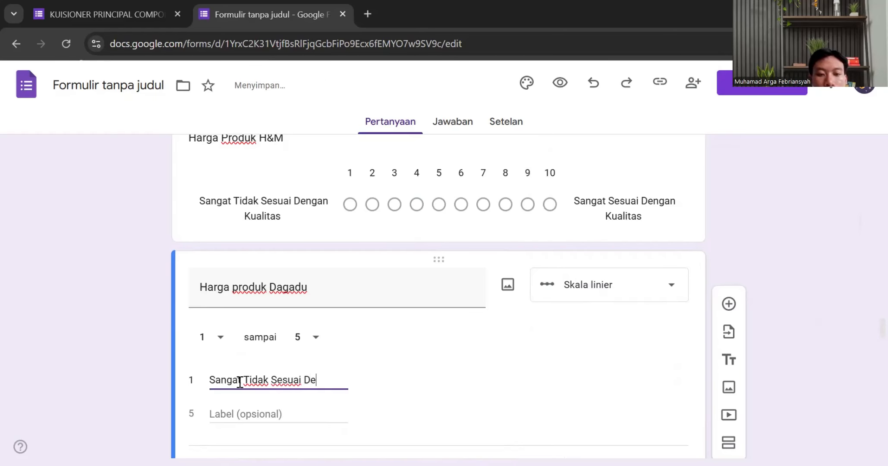
type("ngan Kualitas")
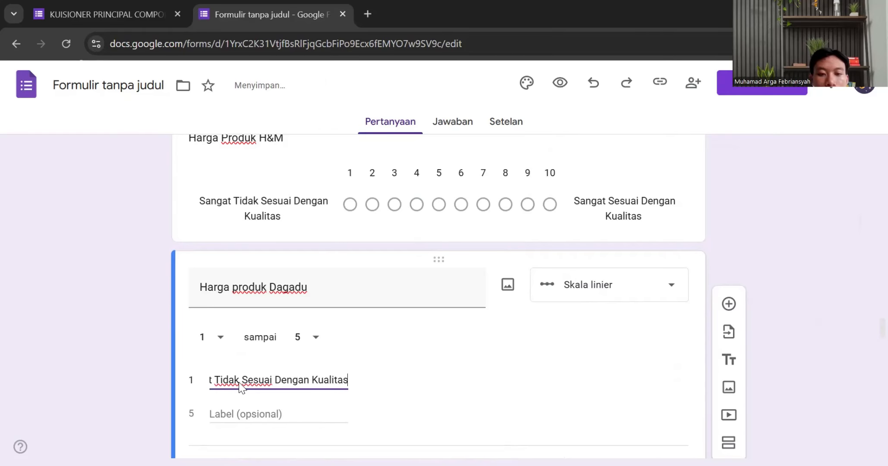
- Label the Dagadu price scale's upper end "Sangat Sesuai Dengan Kualitas" and set its upper limit to 10
left_click(252, 413)
type("Sangat Se")
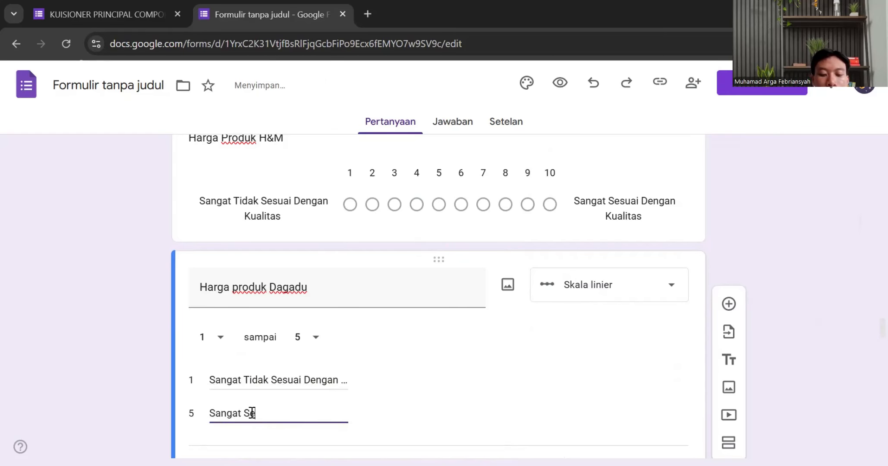
type("suai de")
key("BackSpace")
type("D")
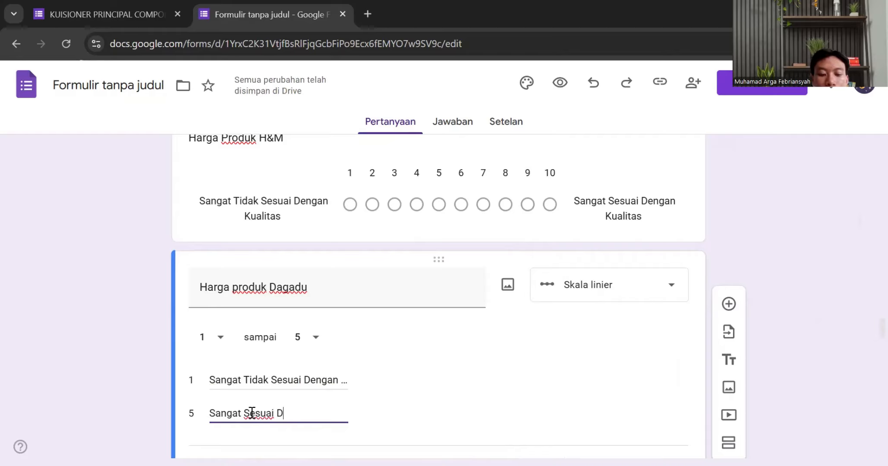
type("engan Kualitas")
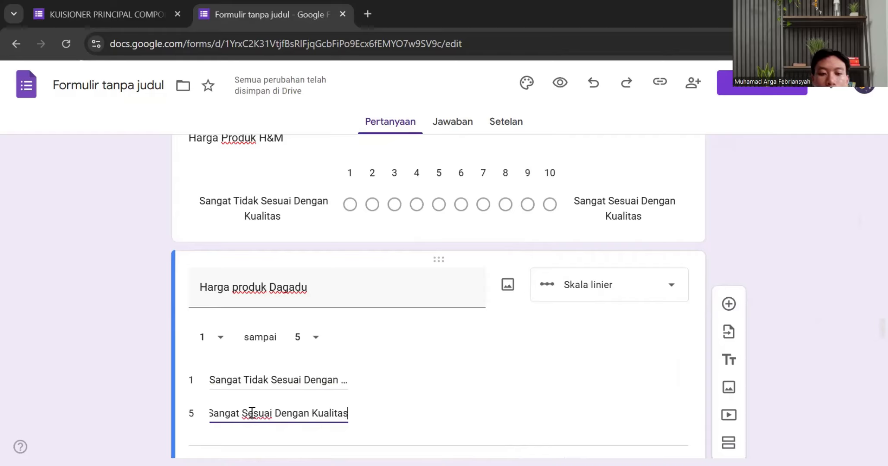
left_click(315, 336)
left_click(324, 425)
- Add a question titled "Harga Produk Uniqlo" below the Dagadu price question
scroll(345, 268, "down", 3)
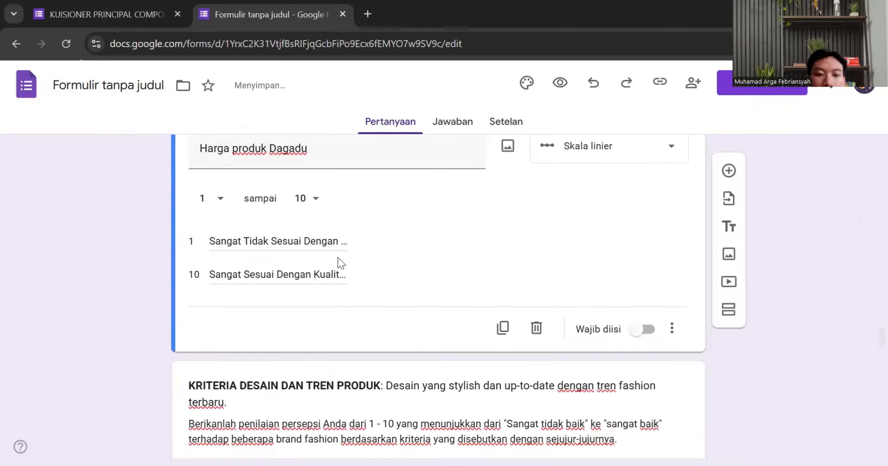
scroll(414, 244, "up", 2)
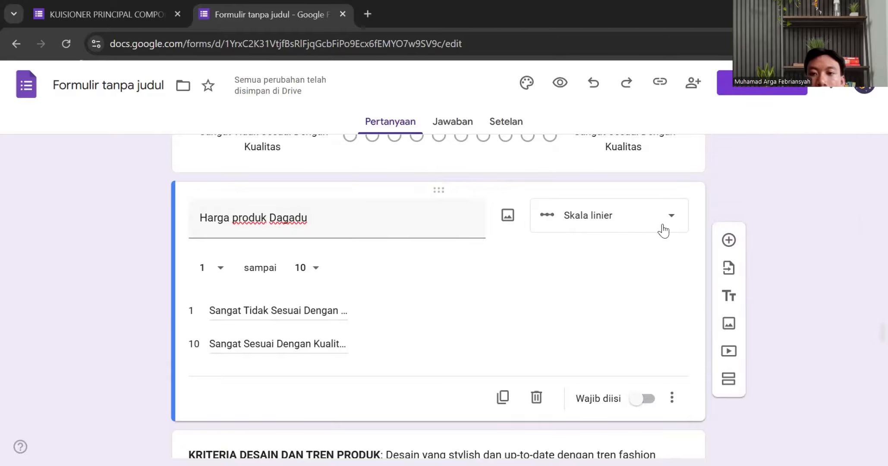
left_click(728, 240)
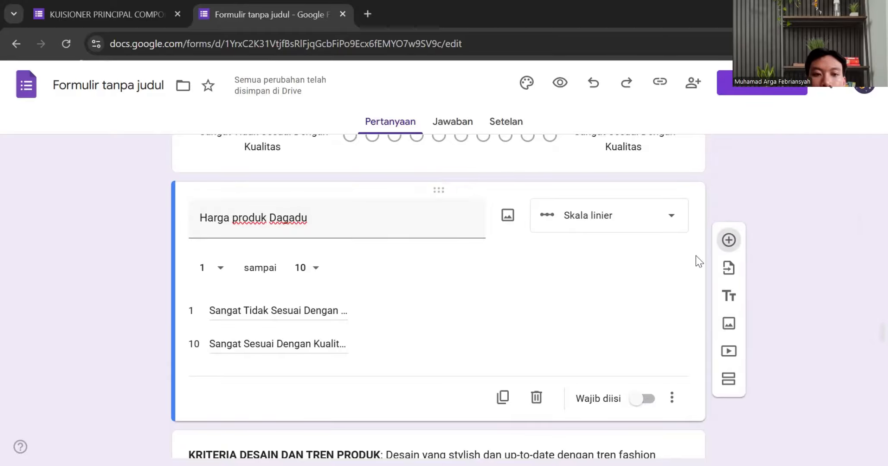
type("Kua")
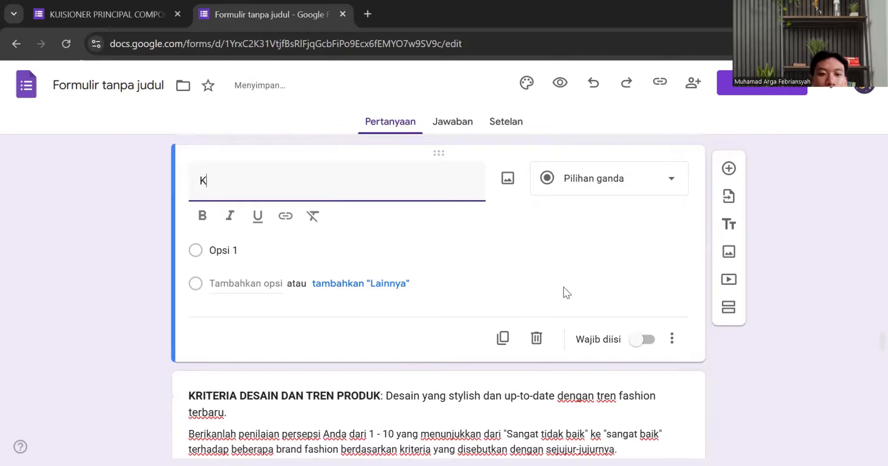
key("BackSpace")
type("Harga Pr")
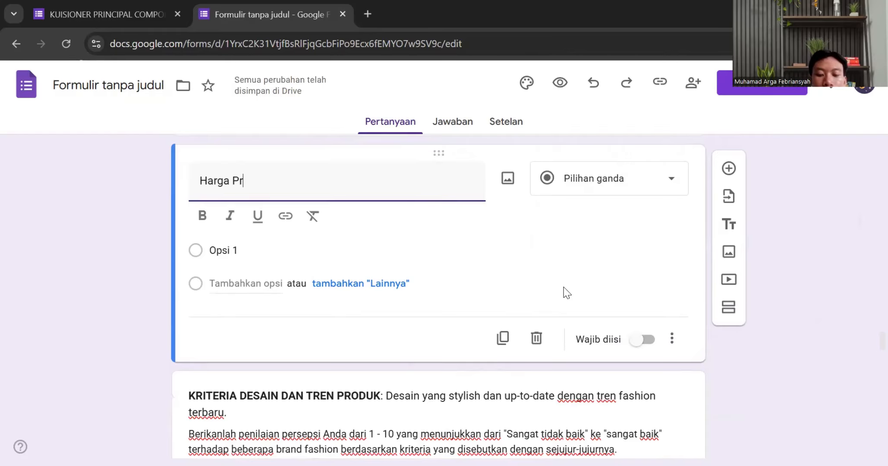
type("oduk Uniqlo")
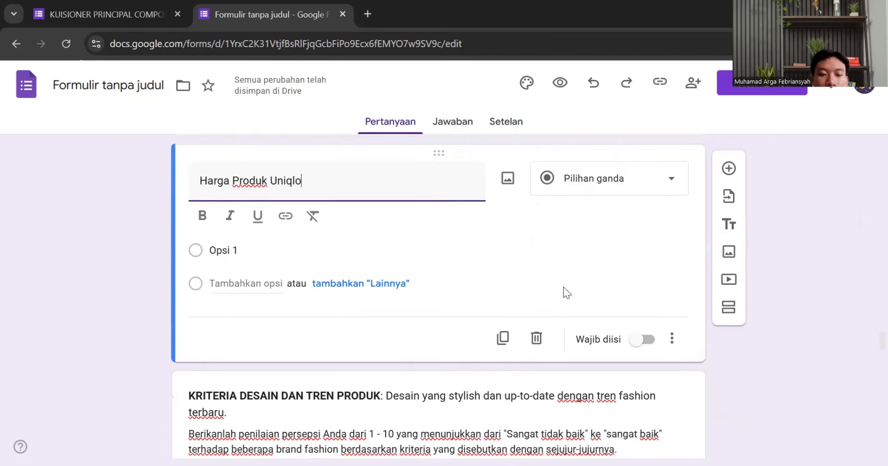
- Make the Uniqlo price question a linear scale with an upper limit of 10
scroll(268, 148, "up", 2)
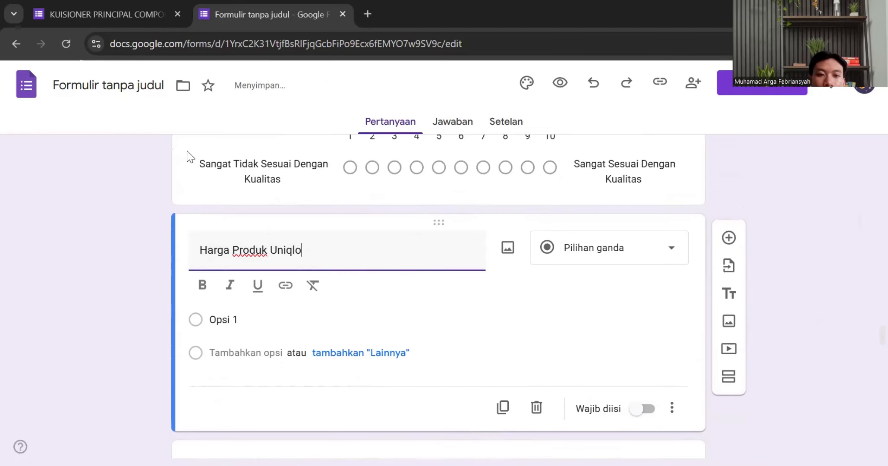
left_click(385, 328)
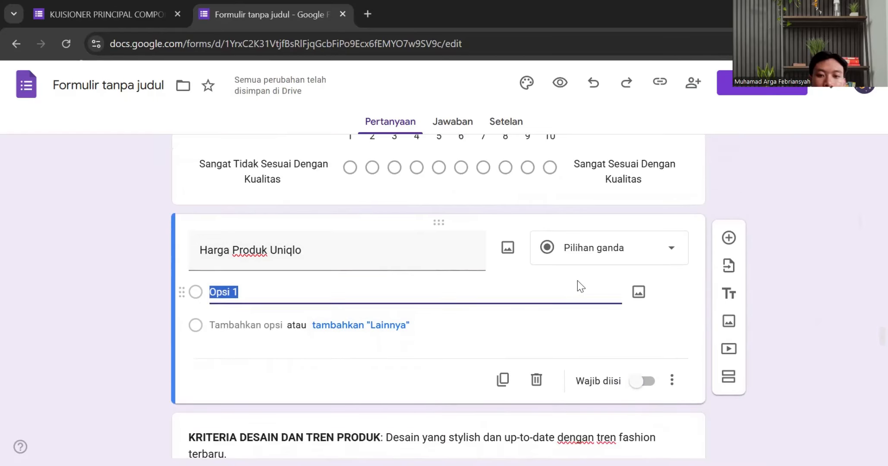
left_click(604, 258)
left_click(580, 334)
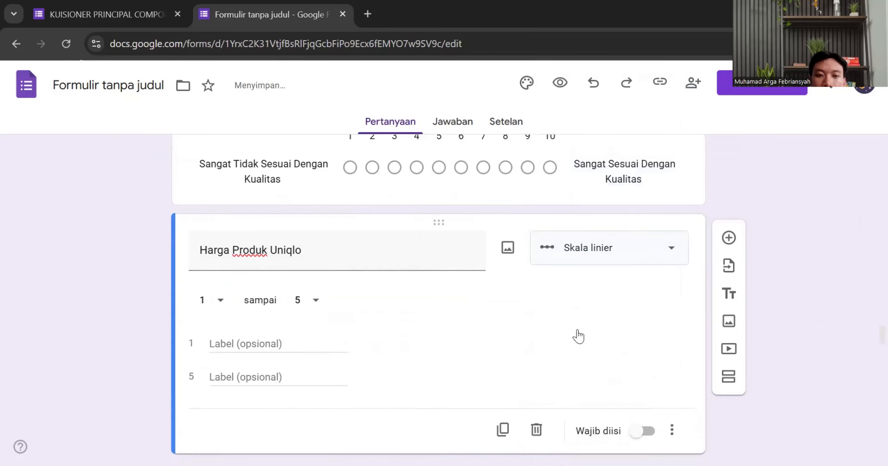
left_click(317, 300)
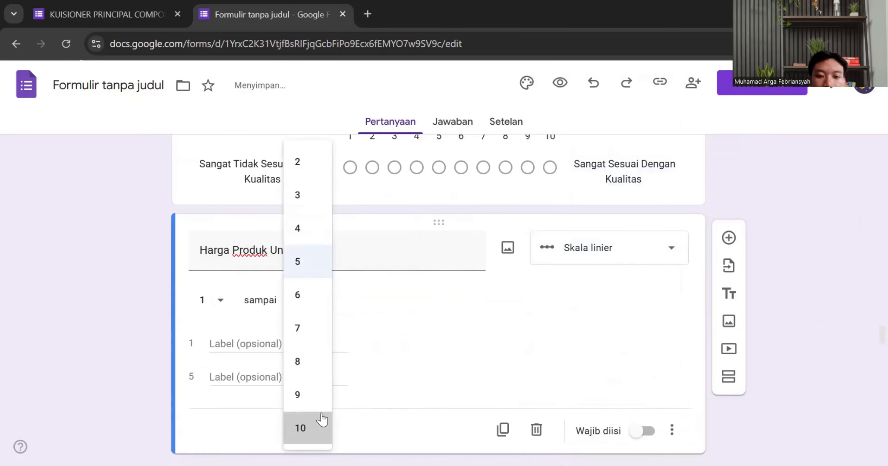
left_click(322, 418)
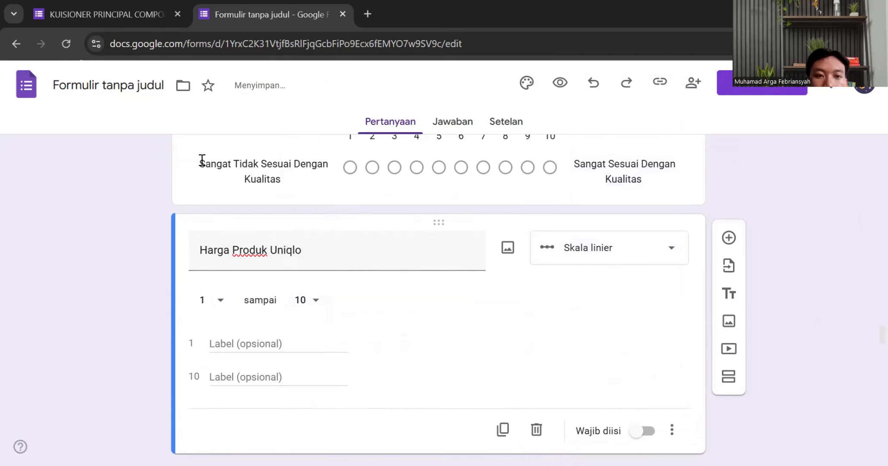
- Copy the Dagadu scale's label "Sangat Tidak Sesuai Dengan Kualitas" into the first option of the "Harga Produk The Executive" question
left_click_drag(202, 161, 294, 181)
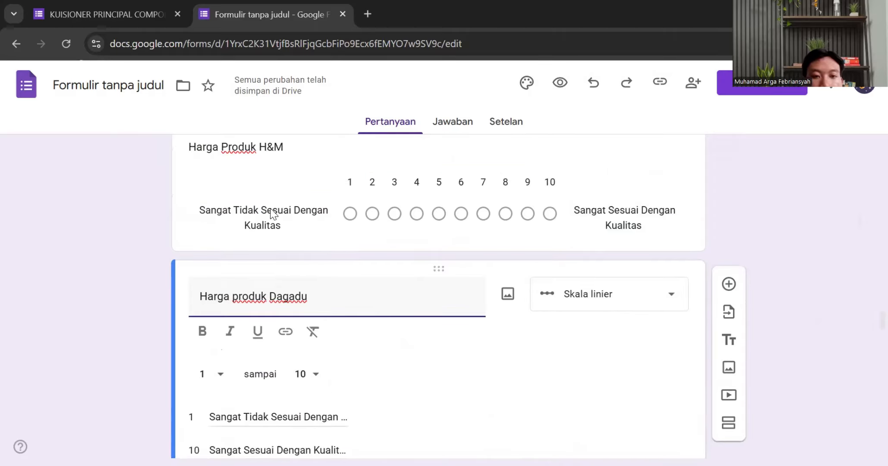
scroll(297, 415, "down", 2)
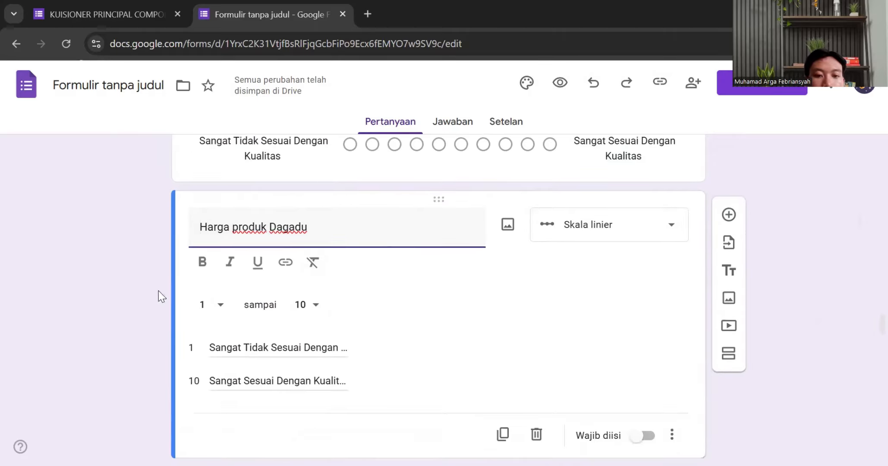
scroll(296, 292, "down", 2)
triple_click(214, 276)
key("ctrl+c")
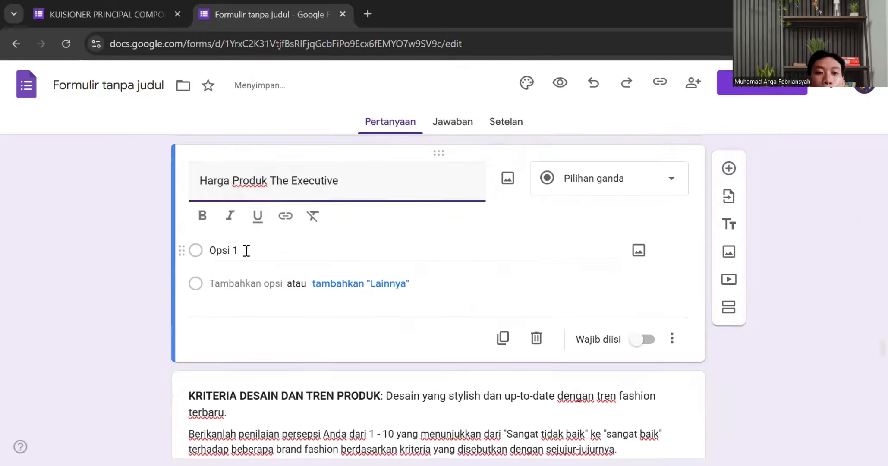
left_click(259, 251)
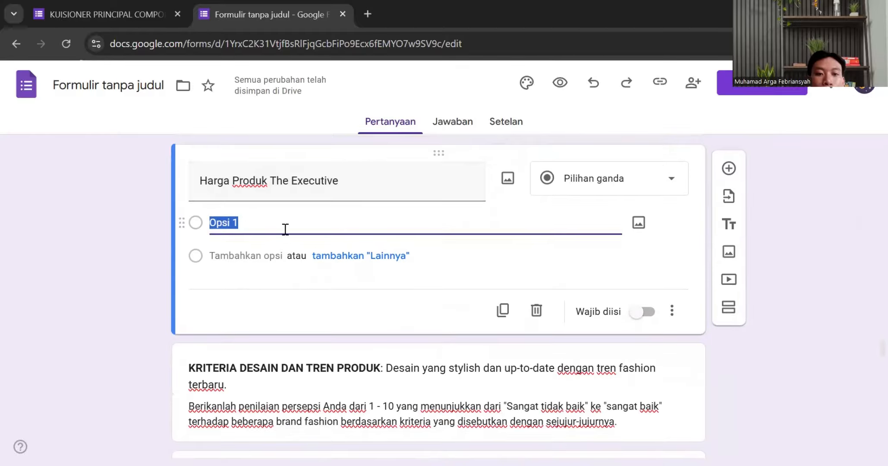
scroll(285, 228, "up", 2)
key("ctrl+v")
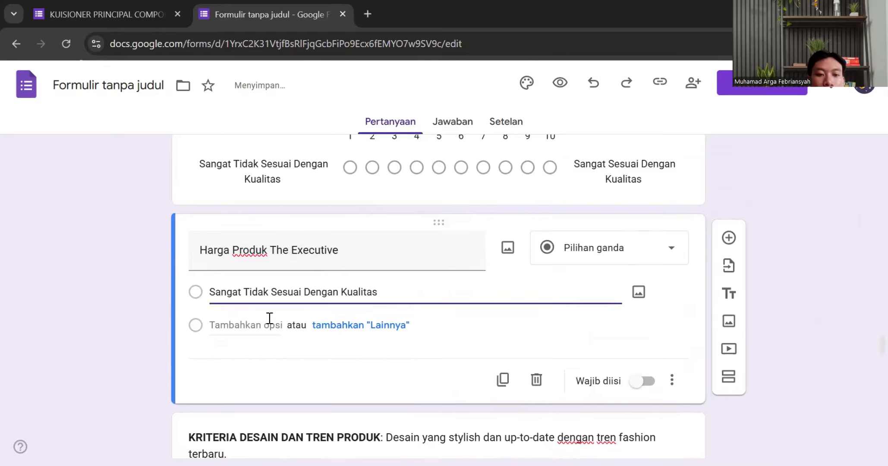
- Add "Sangat Sesuai Dengan Kualitas" as the second option of the "Harga Produk The Executive" question
left_click(264, 324)
scroll(320, 269, "up", 2)
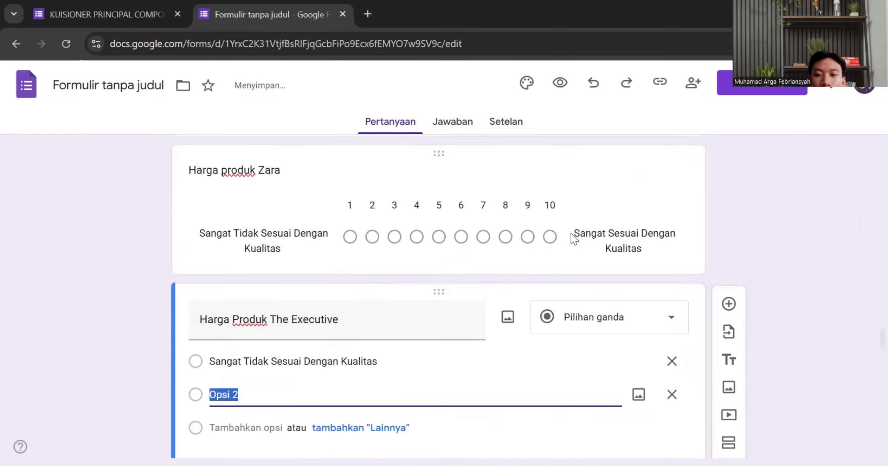
type("Sangat ")
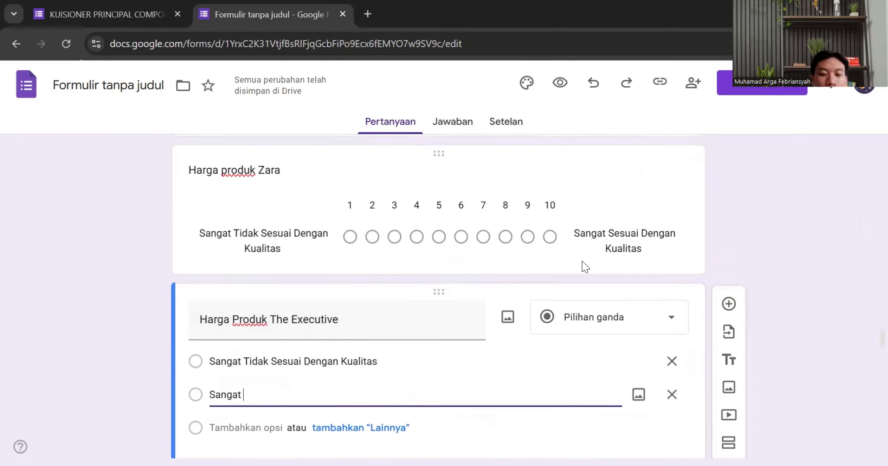
type("Sesuai Den")
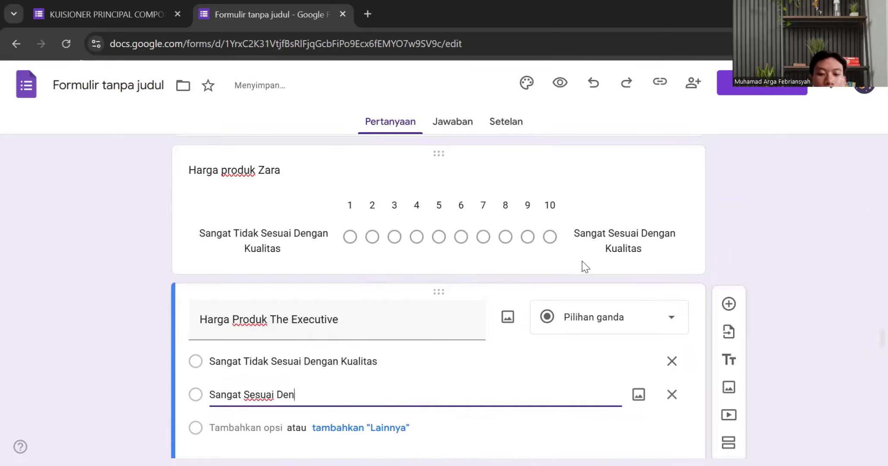
type("gan Kualitas")
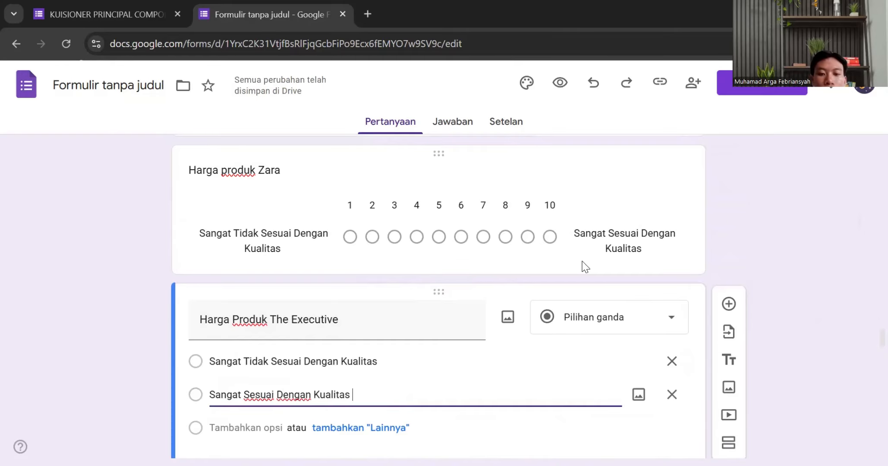
- Add a new blank question directly below the "Harga Produk The Executive" question
left_click(132, 285)
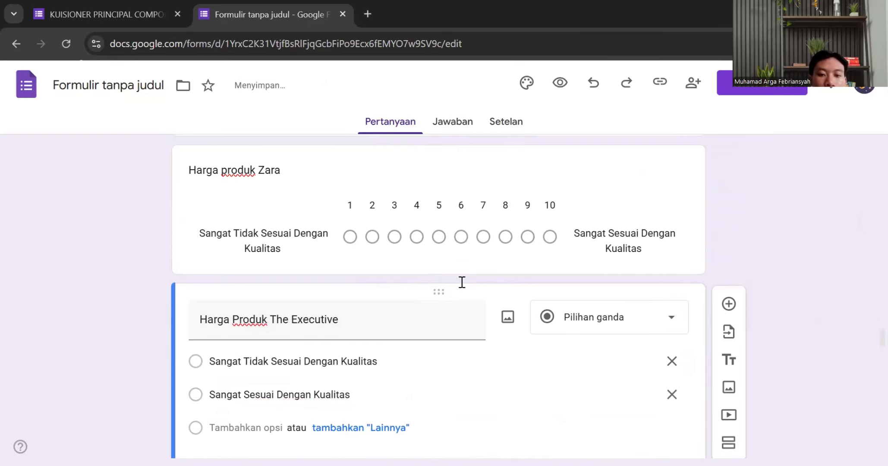
scroll(461, 281, "down", 1)
left_click(728, 237)
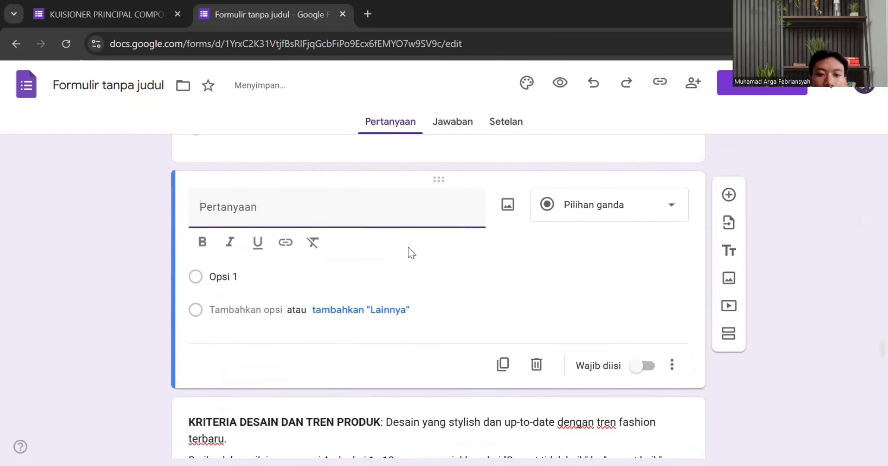
- Change the "Harga Produk The Executive" question from multiple choice to a linear scale
scroll(405, 250, "up", 6)
left_click(485, 361)
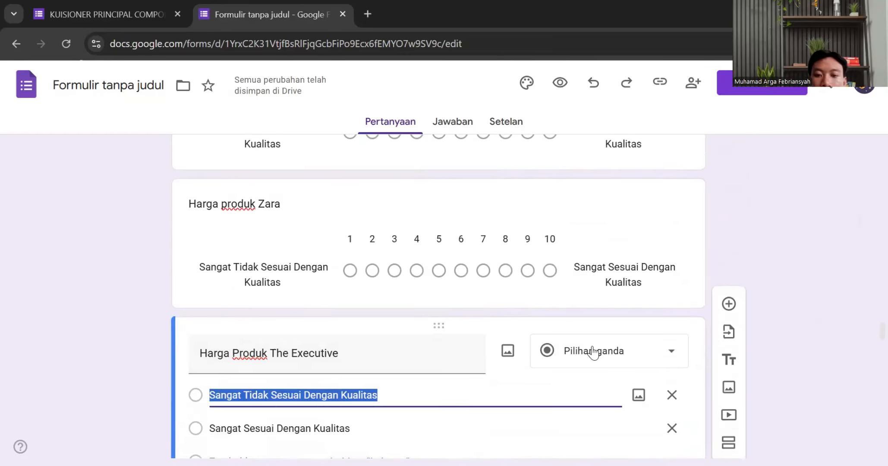
left_click(594, 349)
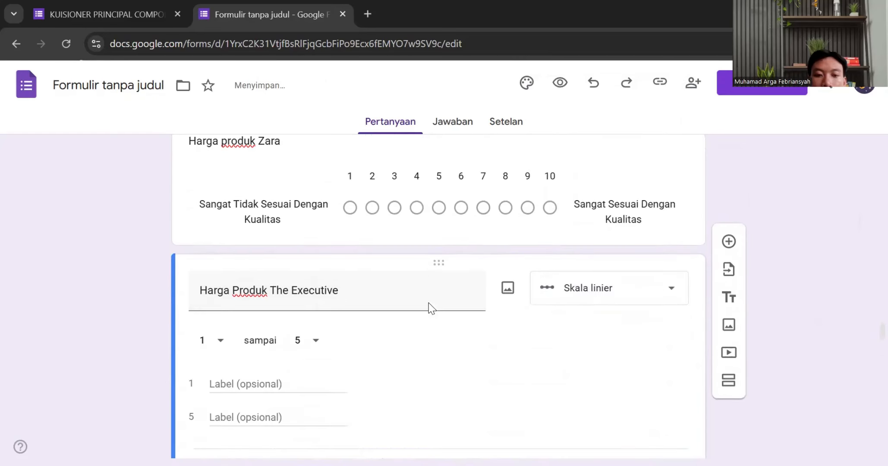
scroll(441, 311, "down", 5)
scroll(412, 295, "down", 3)
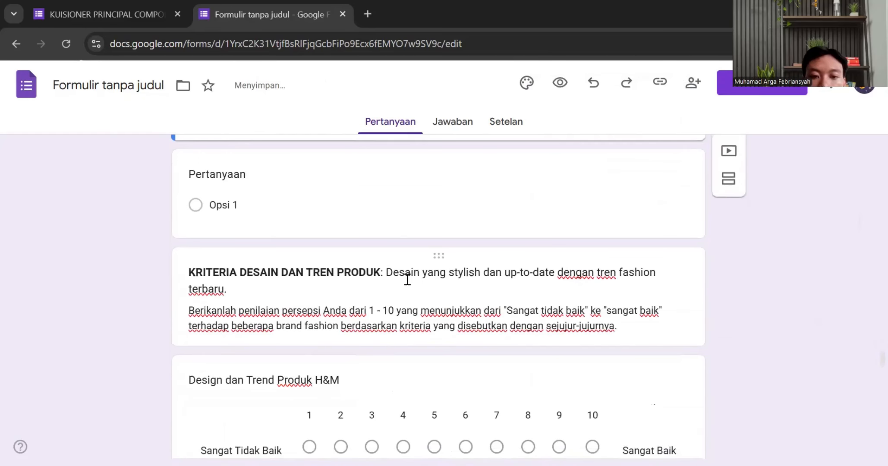
scroll(420, 293, "down", 2)
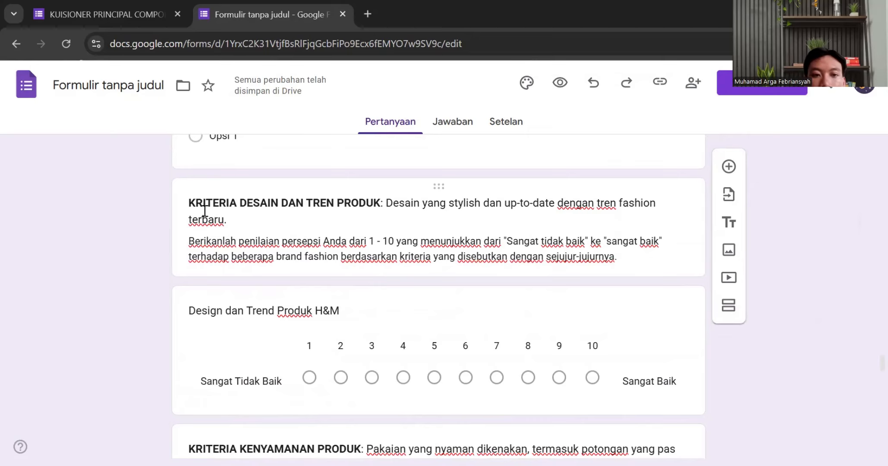
- Review the draft form's criteria sections and H&M rating scales, from product design and trends through promotions and discounts
scroll(401, 217, "down", 2)
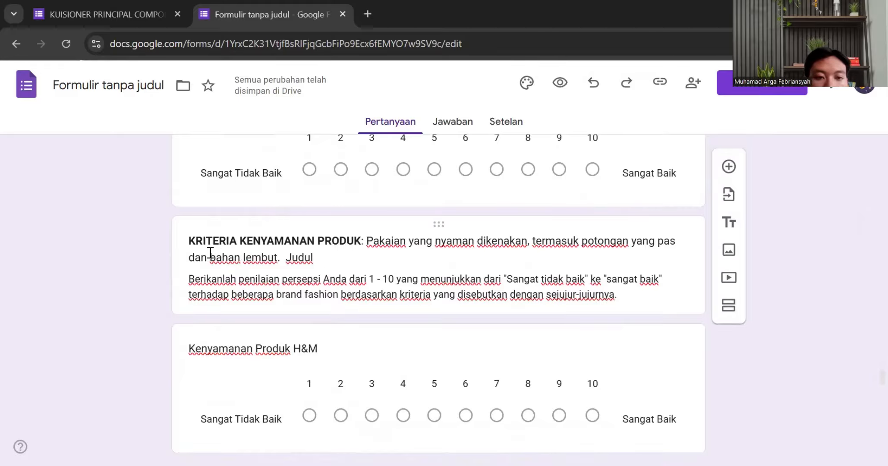
scroll(280, 241, "down", 6)
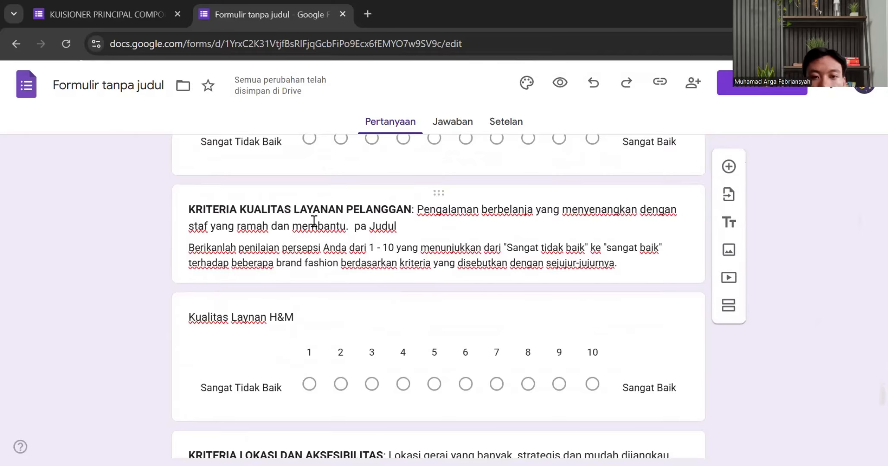
scroll(408, 230, "down", 3)
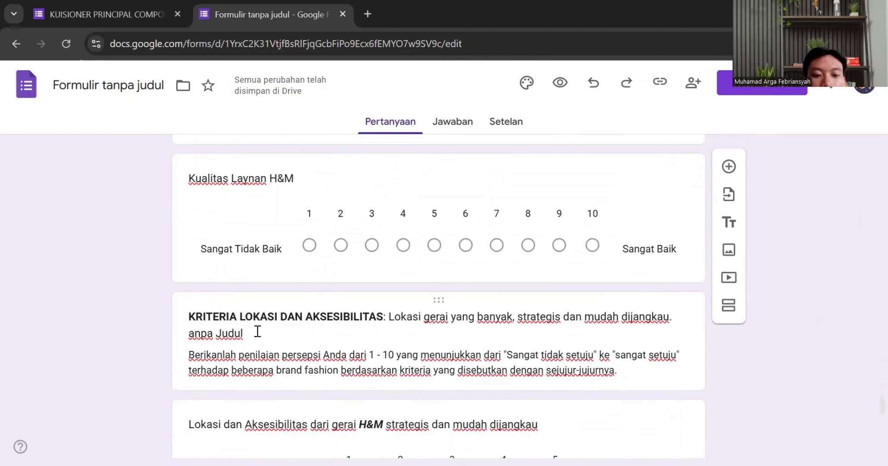
scroll(327, 323, "down", 10)
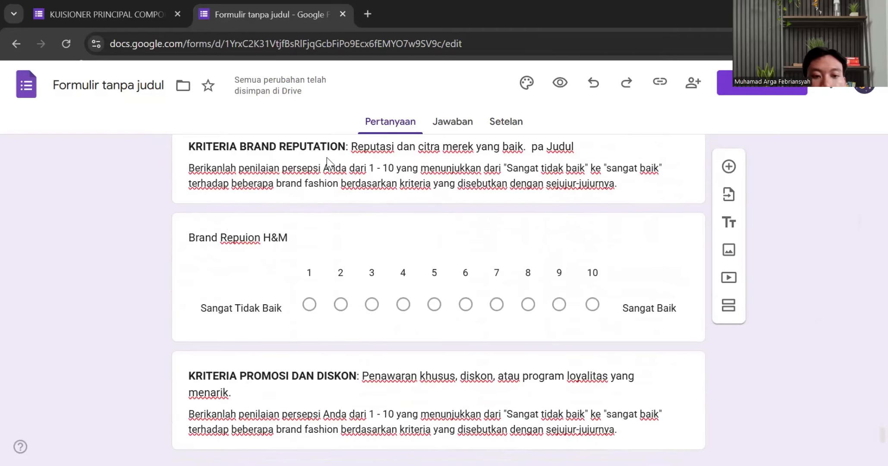
scroll(259, 302, "down", 3)
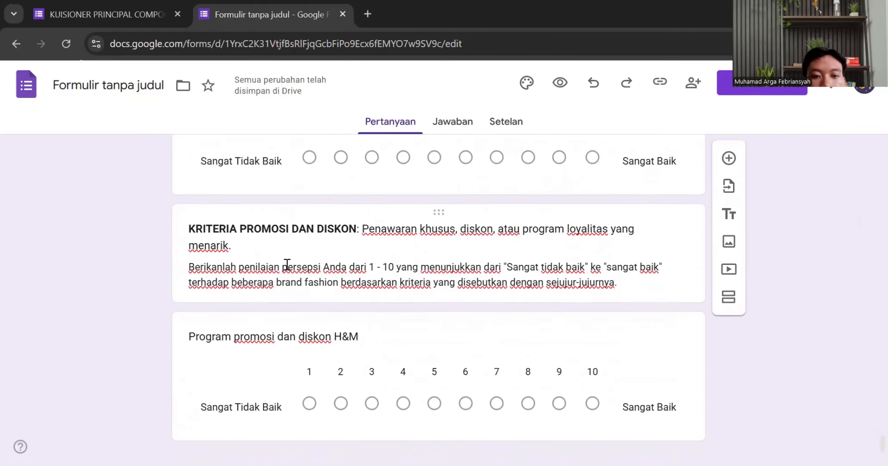
scroll(311, 268, "up", 15)
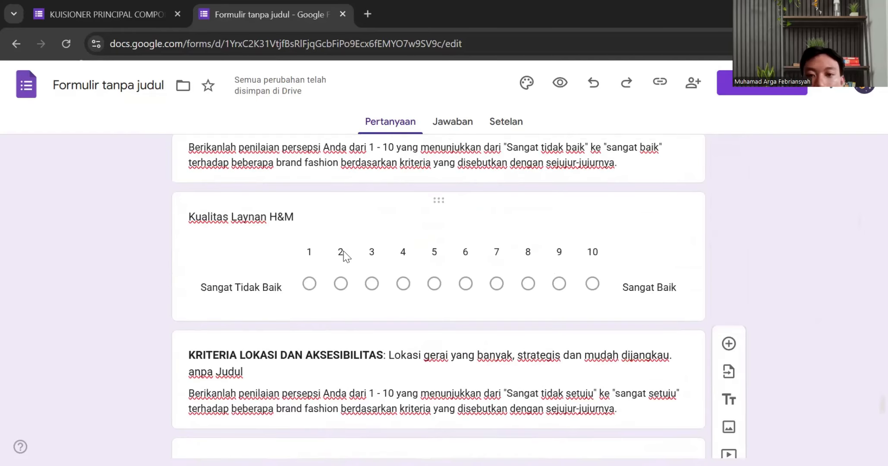
scroll(344, 255, "up", 12)
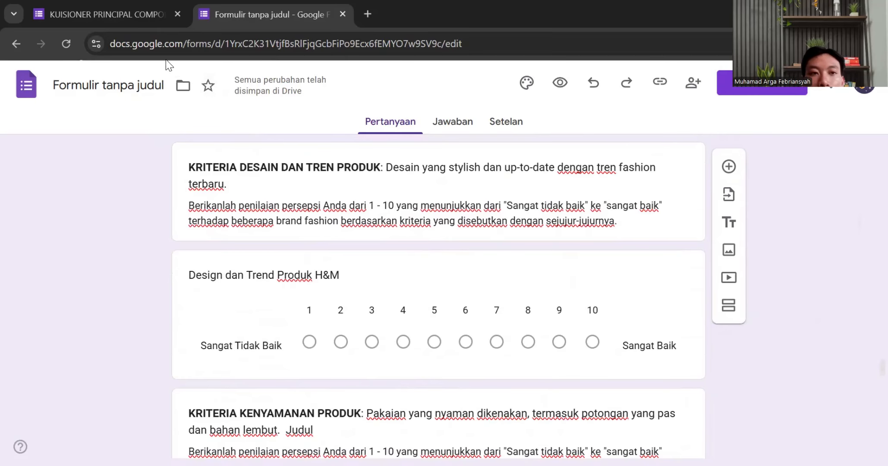
- Switch to the published questionnaire and go back through its brand rating questions to the product design and trend criterion
left_click(149, 18)
scroll(379, 186, "up", 15)
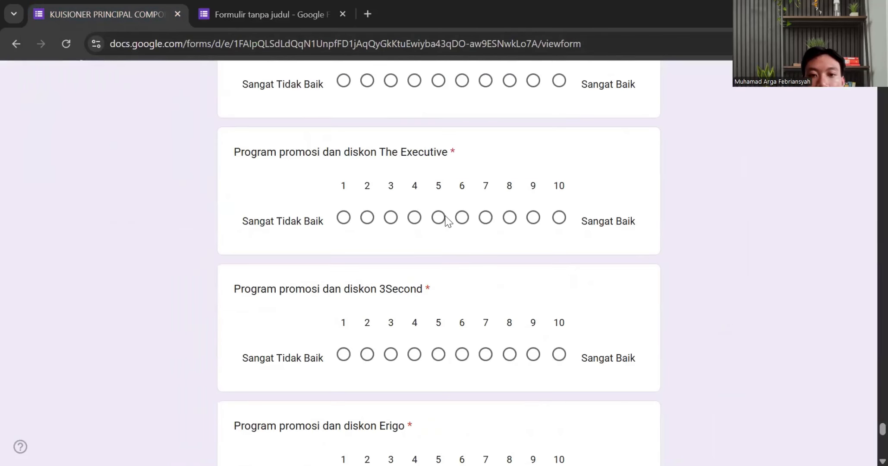
scroll(435, 215, "up", 10)
scroll(434, 220, "down", 6)
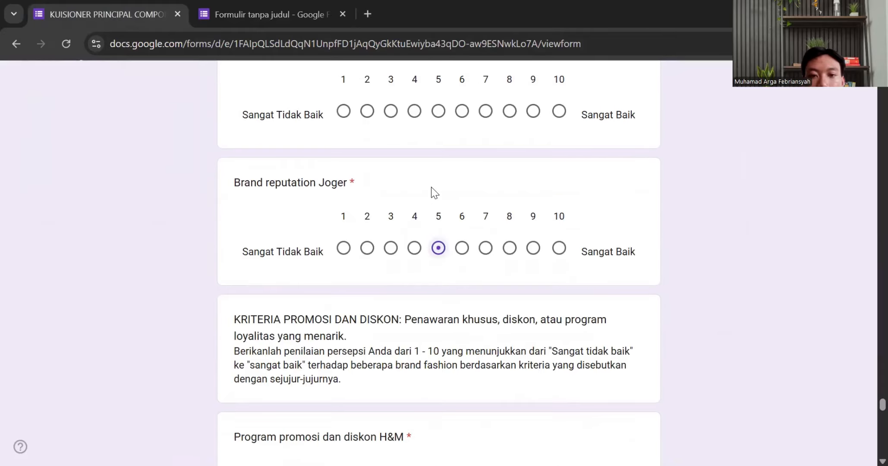
scroll(431, 188, "up", 20)
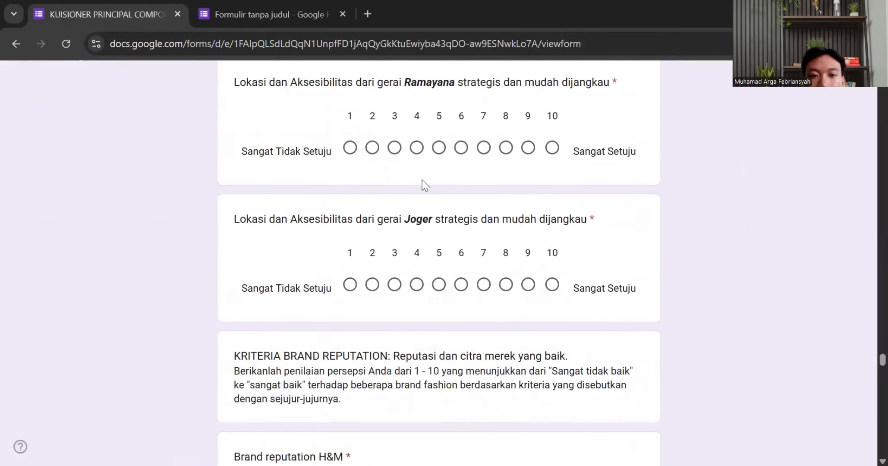
scroll(425, 185, "up", 20)
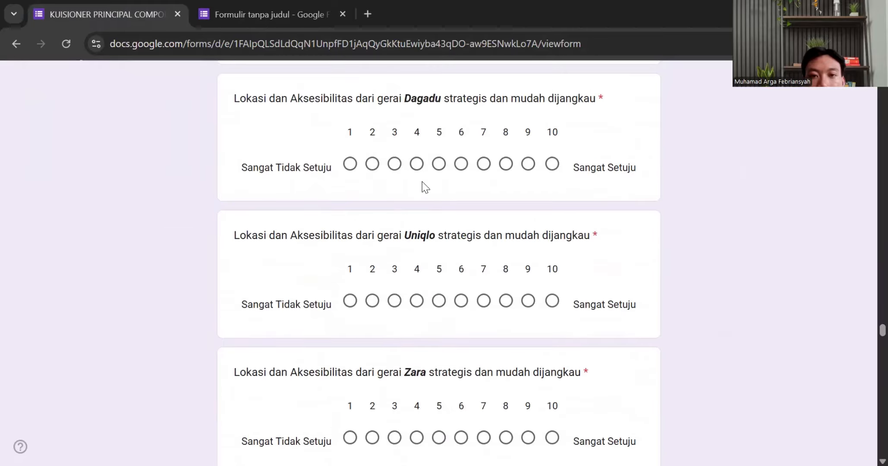
scroll(424, 186, "up", 20)
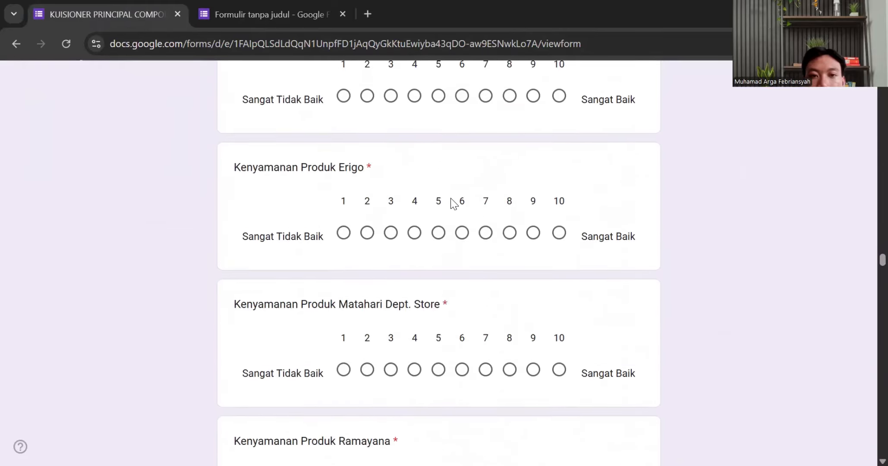
scroll(431, 190, "up", 20)
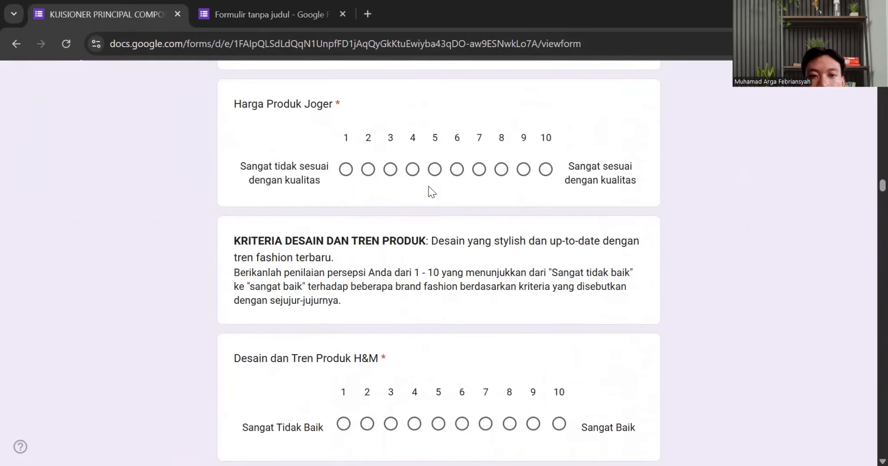
scroll(428, 188, "up", 2)
- Examine how the design and trend, product comfort and customer service criteria are each rated for every fashion brand
scroll(428, 192, "down", 5)
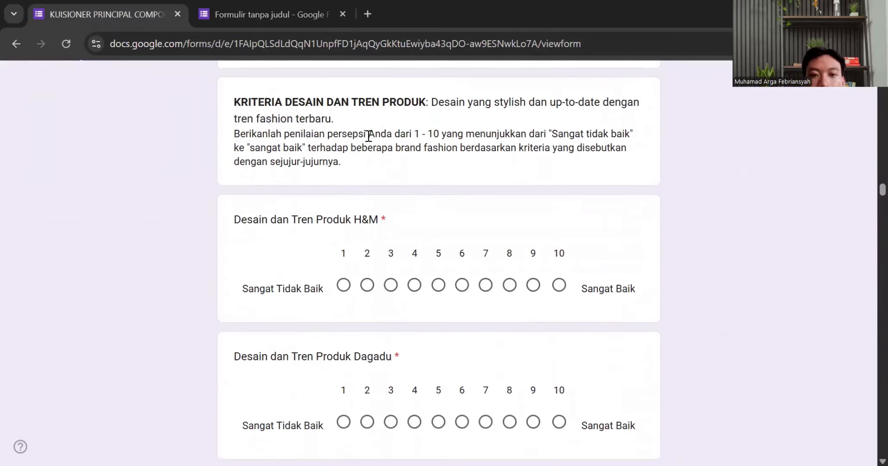
scroll(412, 164, "down", 5)
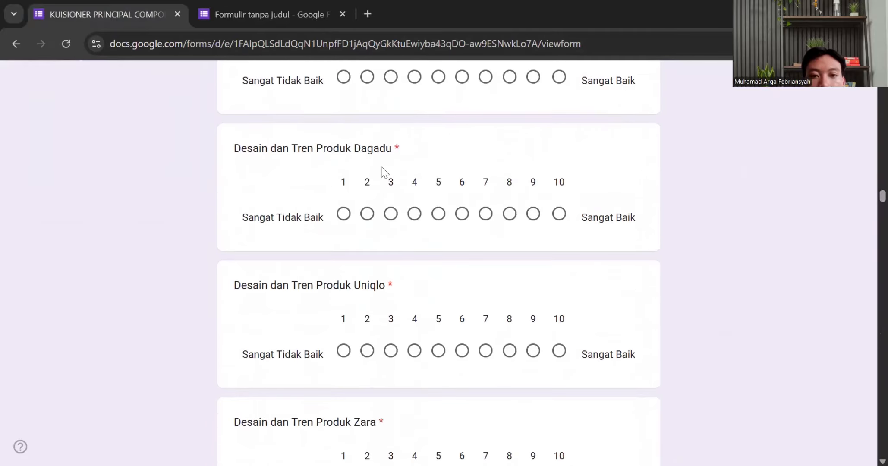
scroll(382, 169, "down", 2)
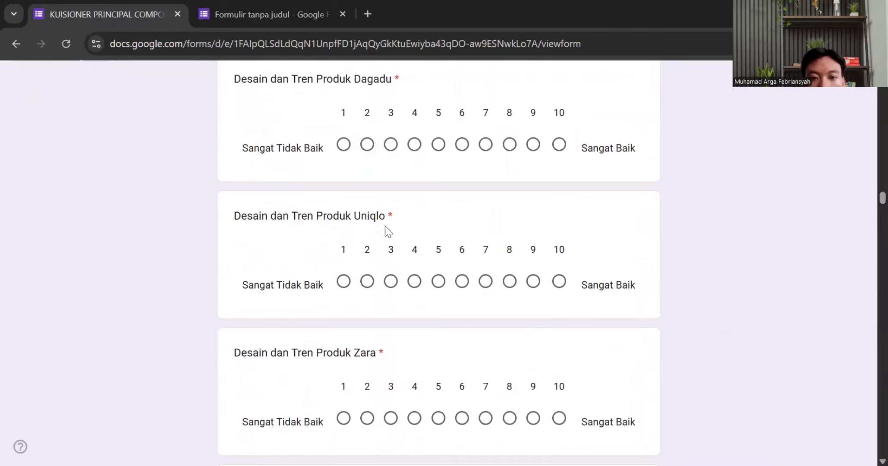
scroll(384, 228, "down", 20)
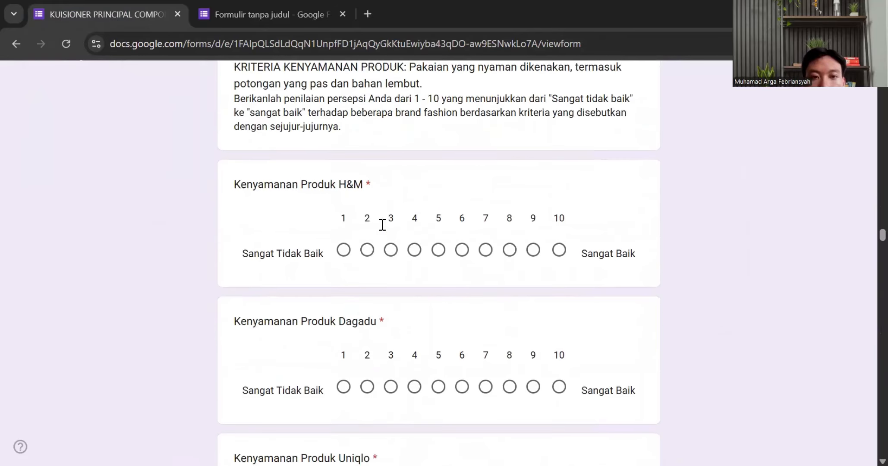
scroll(382, 224, "up", 3)
scroll(385, 218, "down", 20)
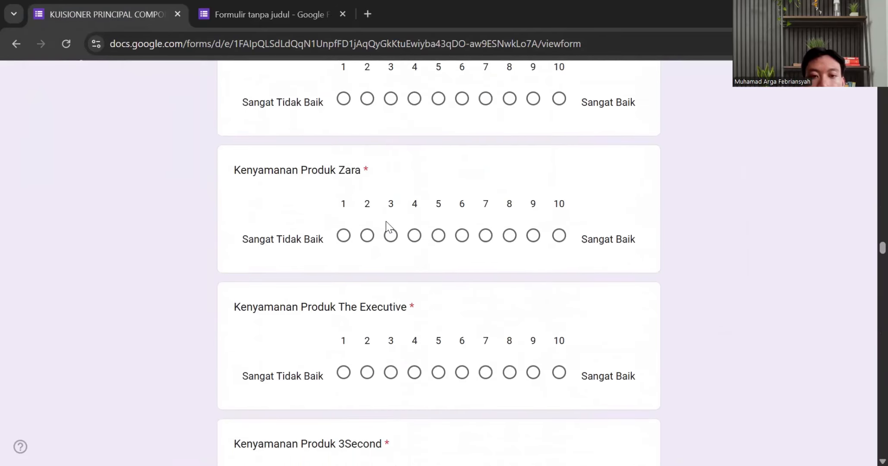
scroll(384, 226, "down", 10)
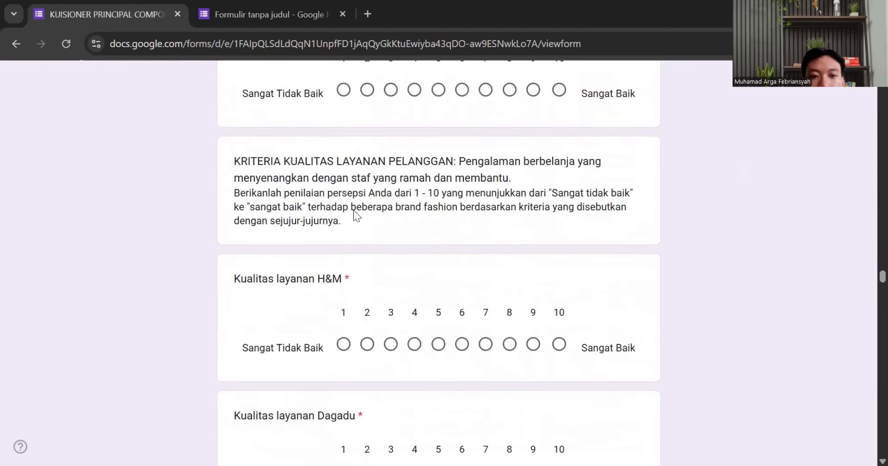
scroll(388, 203, "down", 20)
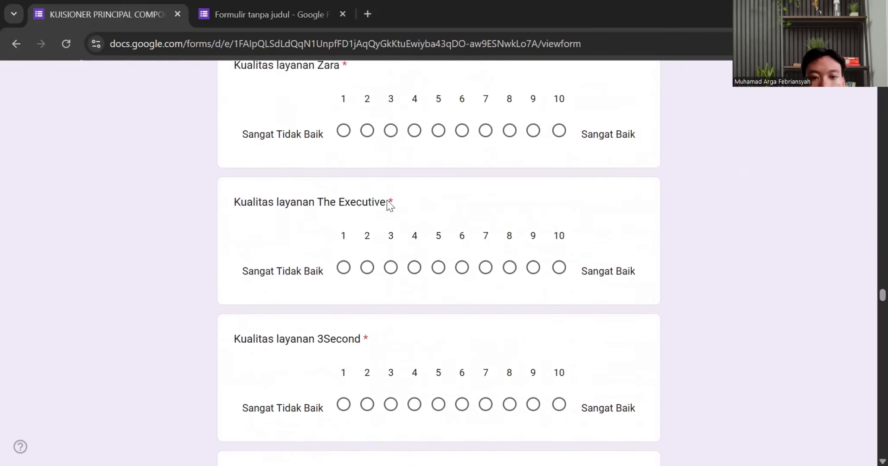
- Examine the per-brand rating questions for the location and accessibility, brand reputation, and promotion and discount criteria
scroll(384, 203, "down", 13)
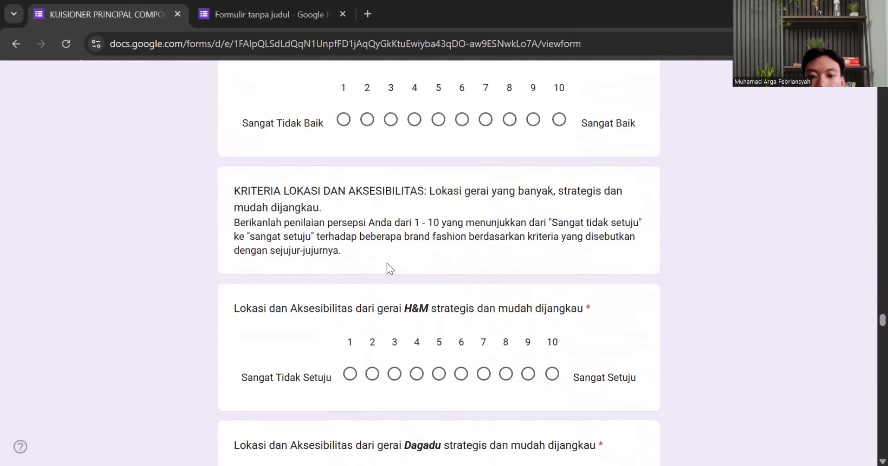
scroll(390, 268, "down", 3)
scroll(391, 278, "down", 8)
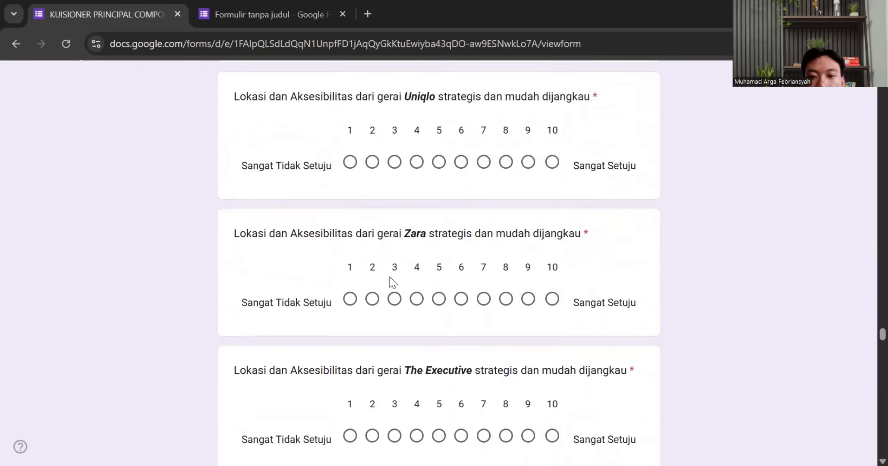
scroll(388, 278, "up", 5)
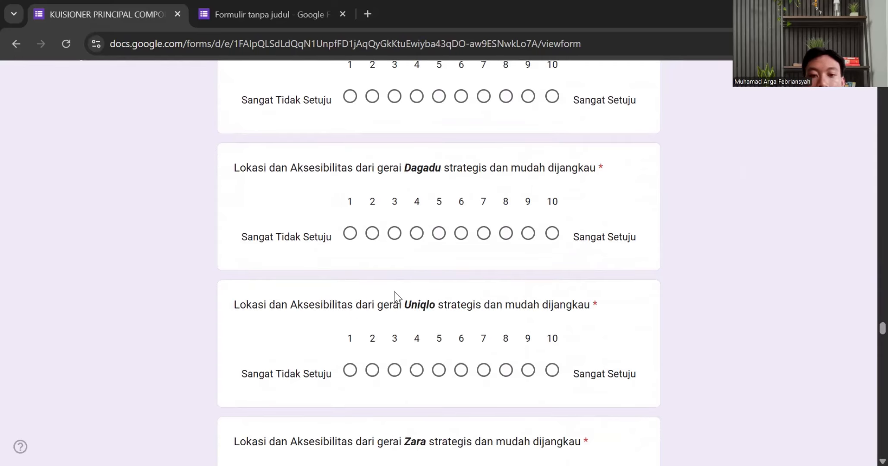
scroll(389, 285, "down", 9)
scroll(383, 284, "down", 15)
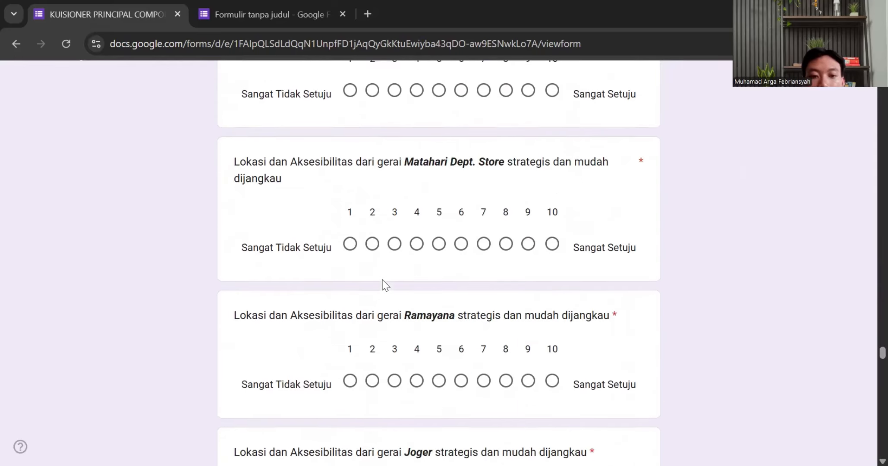
scroll(380, 281, "up", 5)
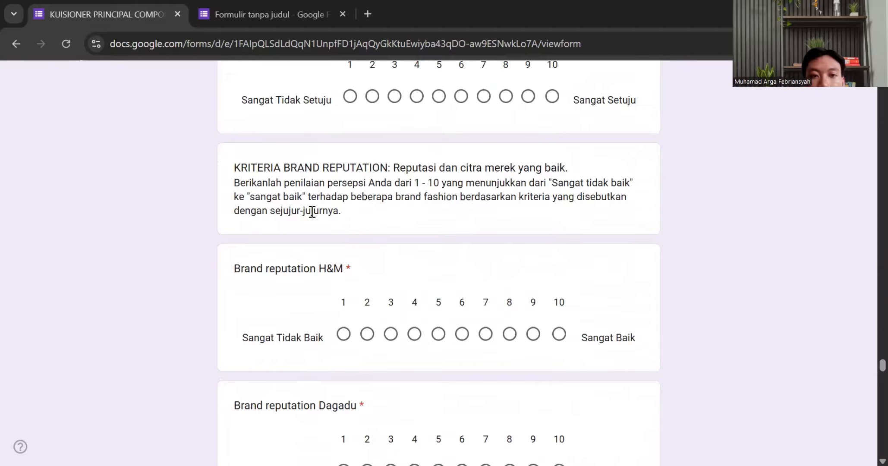
scroll(364, 259, "down", 10)
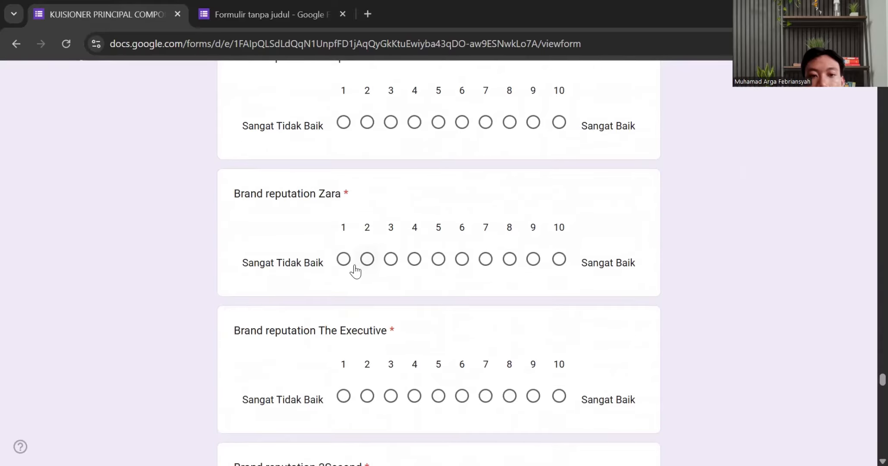
scroll(371, 285, "down", 15)
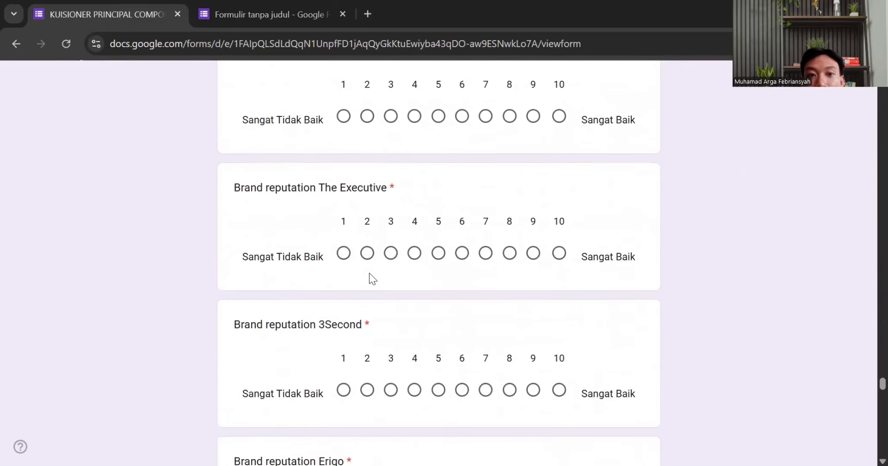
scroll(360, 269, "down", 20)
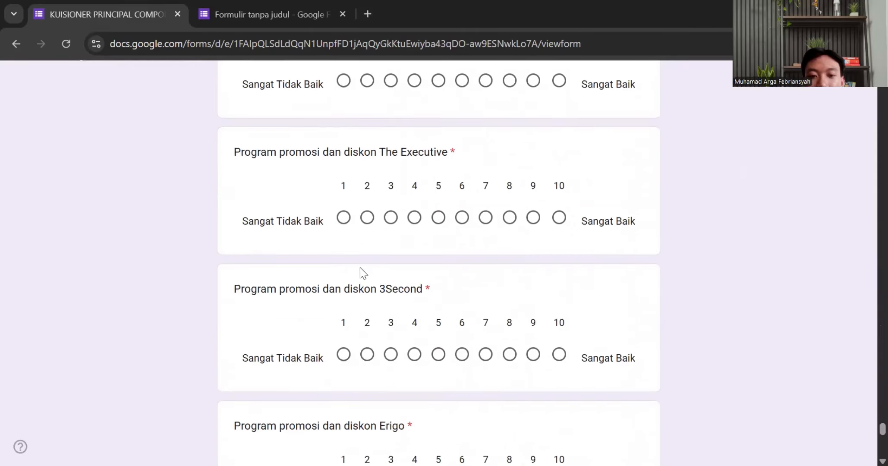
scroll(352, 261, "up", 20)
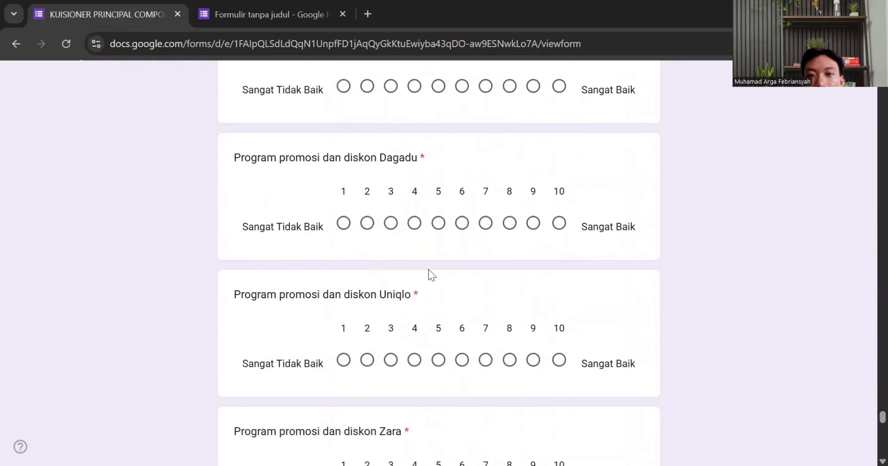
scroll(431, 274, "up", 15)
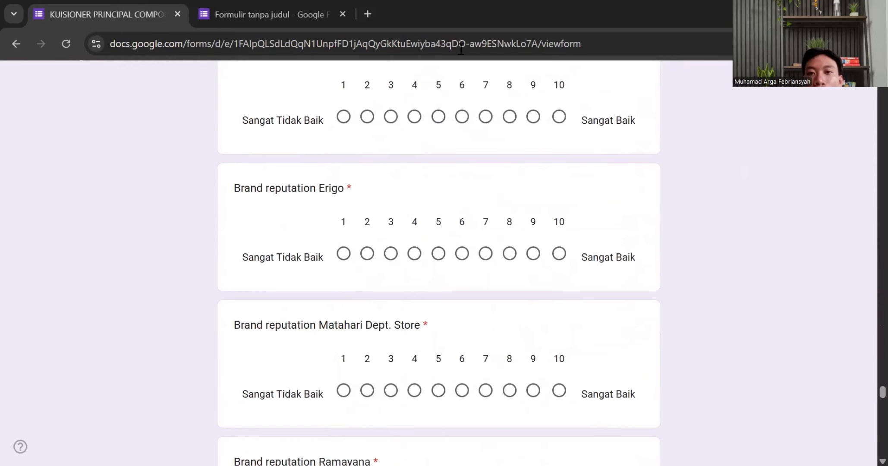
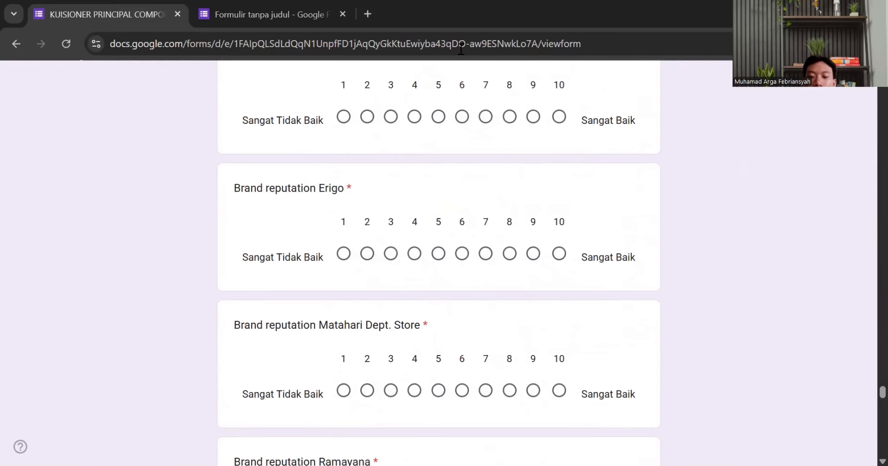
- Switch to the Excel workbook of questionnaire responses and inspect the respondent details and product quality columns in Form Responses 1
key("alt+Tab")
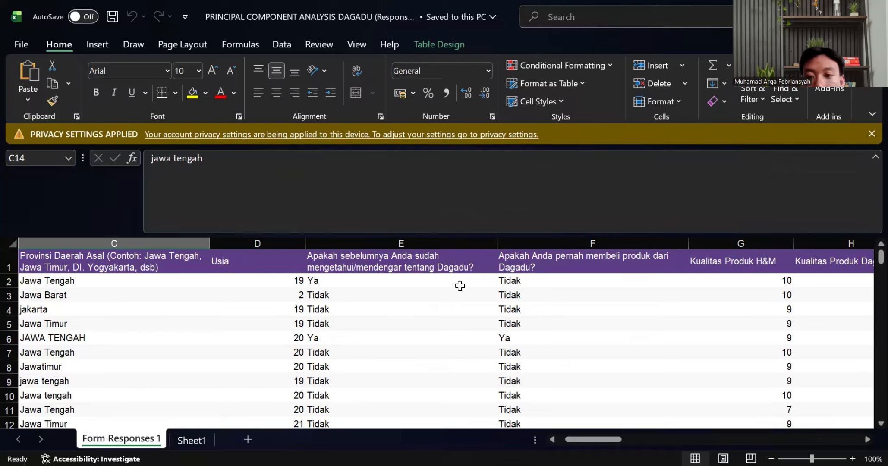
scroll(347, 299, "down", 2)
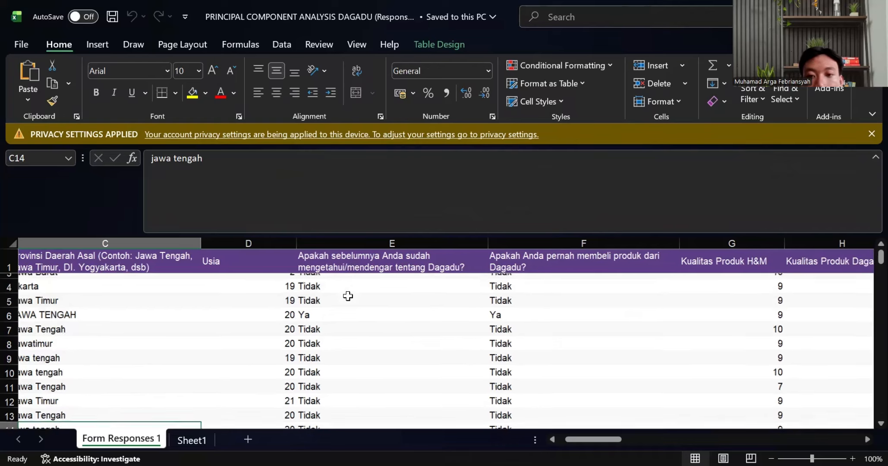
scroll(347, 301, "up", 3)
scroll(345, 303, "right", 8)
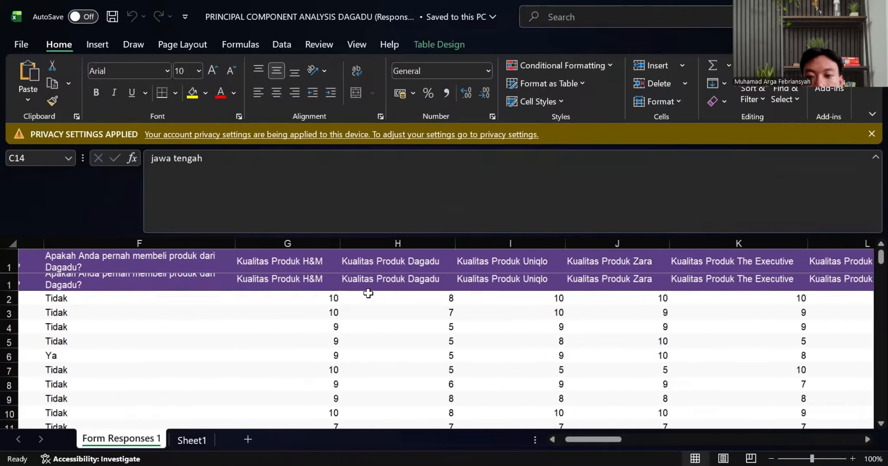
scroll(348, 297, "left", 10)
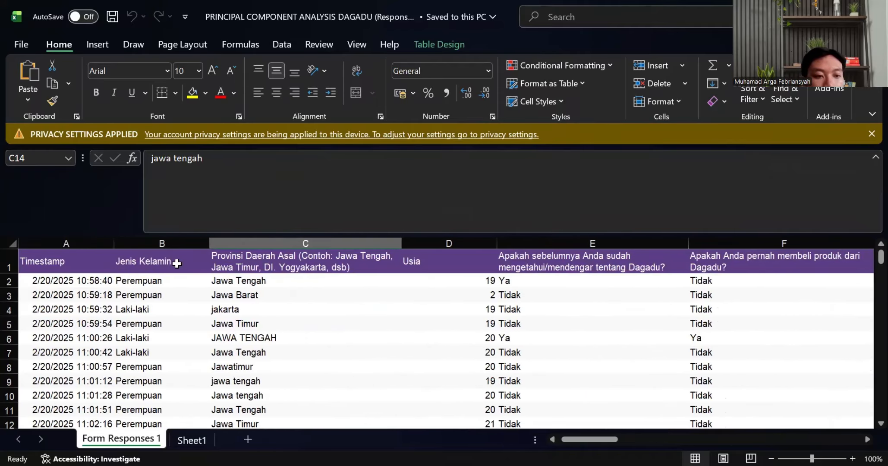
- Hide columns A through F of Form Responses 1, from Timestamp to the question about having bought Dagadu products
left_click(77, 237)
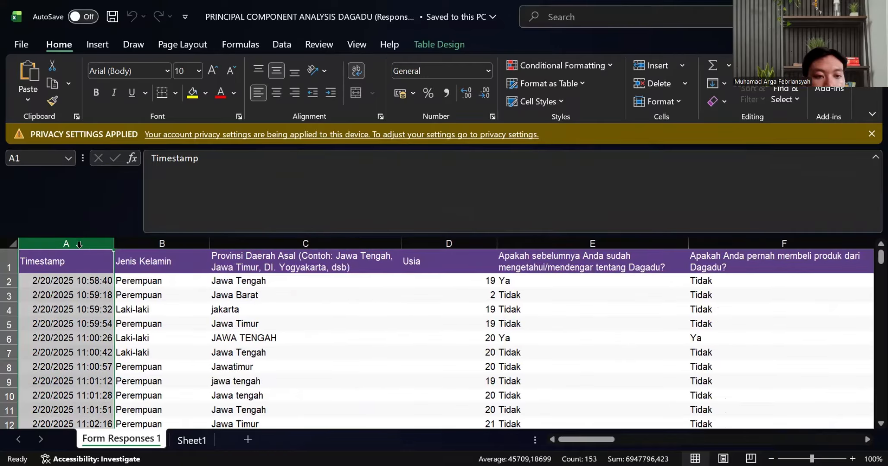
left_click_drag(84, 247, 546, 265)
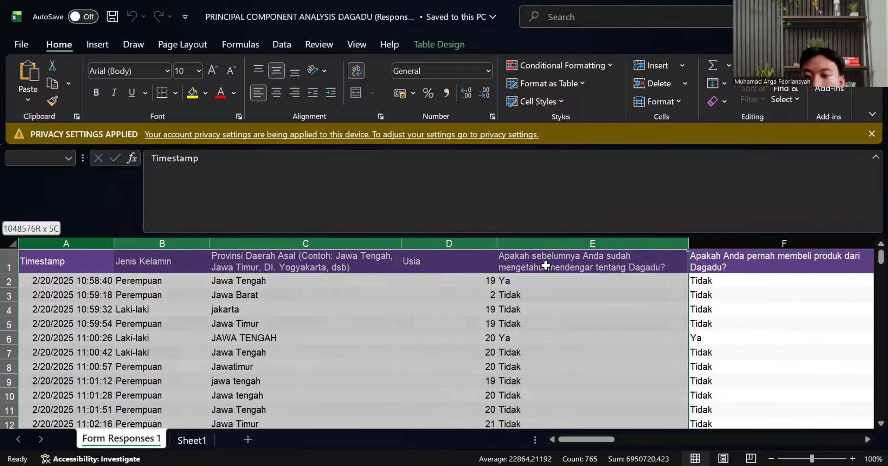
left_click_drag(624, 262, 708, 261)
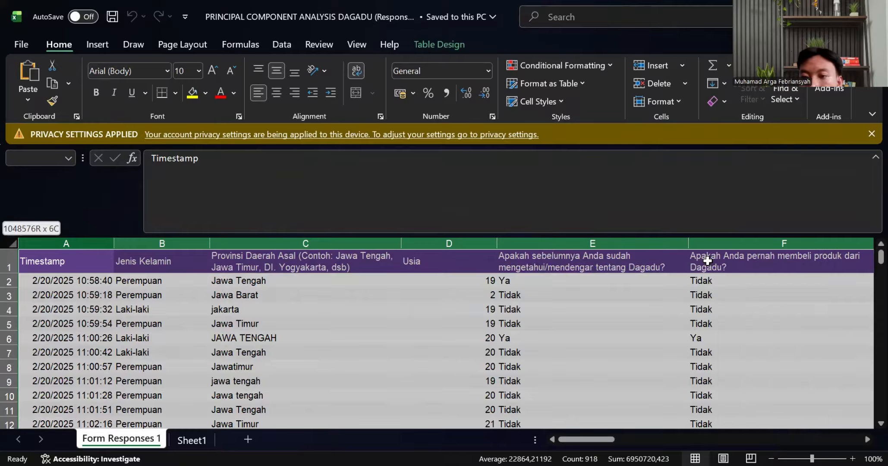
scroll(707, 257, "right", 3)
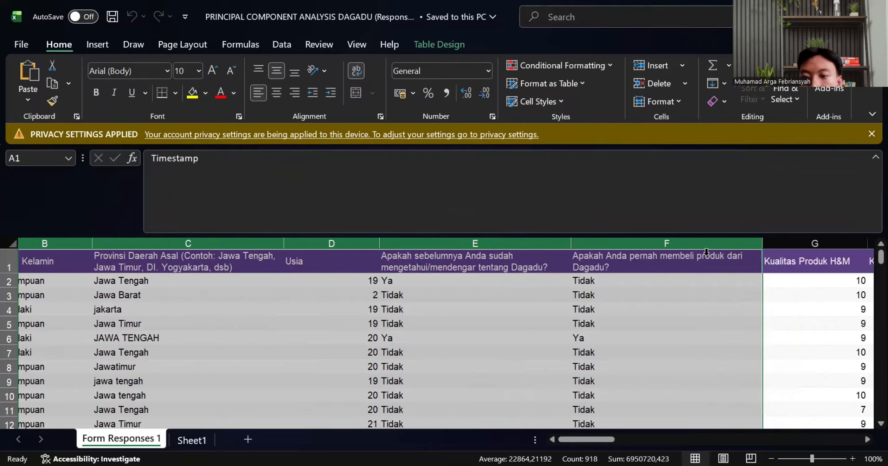
right_click(460, 271)
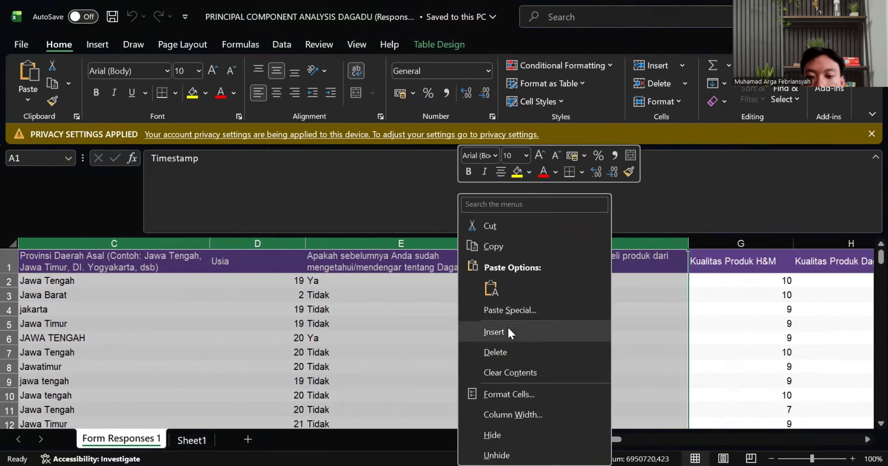
left_click(507, 431)
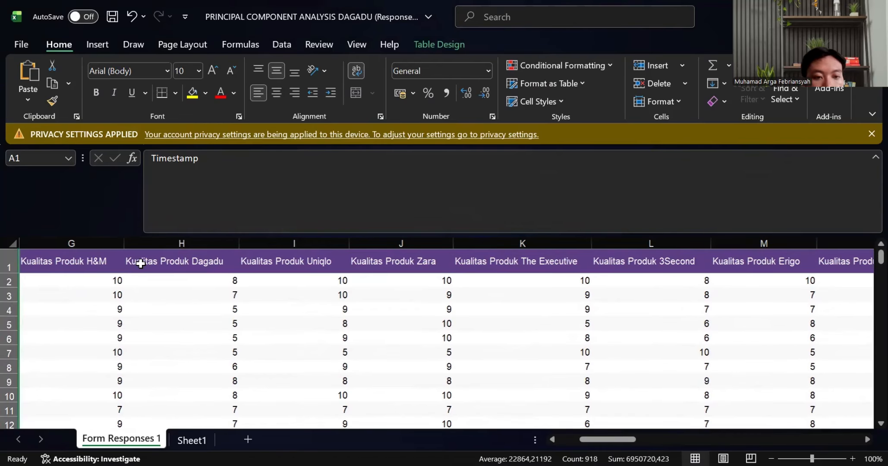
- Enter an AVERAGE formula in G154, below the last response, covering the whole Kualitas Produk H&M column
scroll(135, 282, "down", 6)
scroll(133, 292, "up", 6)
scroll(133, 290, "down", 20)
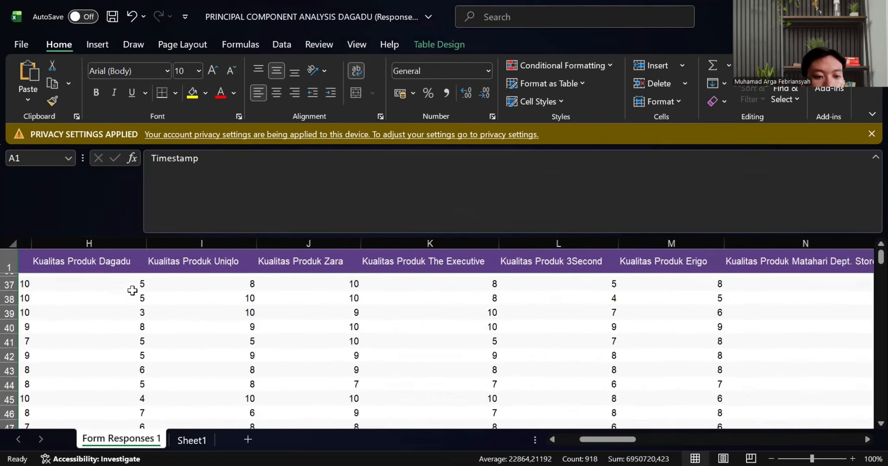
scroll(143, 297, "up", 20)
scroll(143, 298, "down", 20)
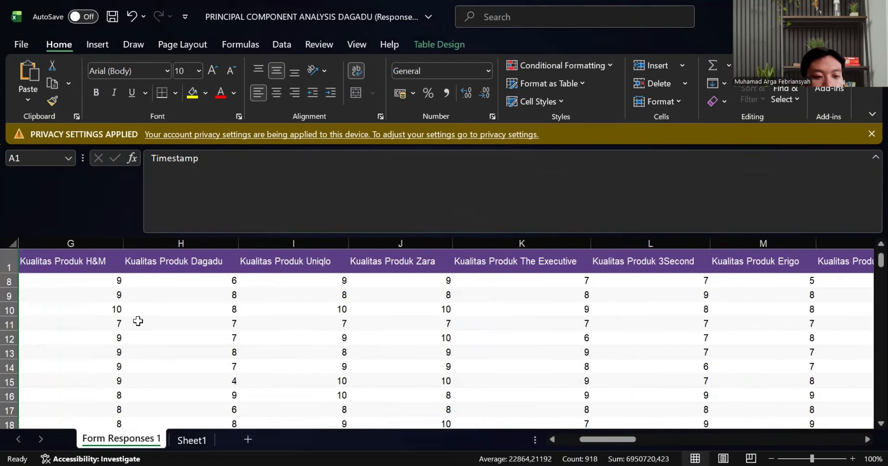
scroll(116, 337, "down", 20)
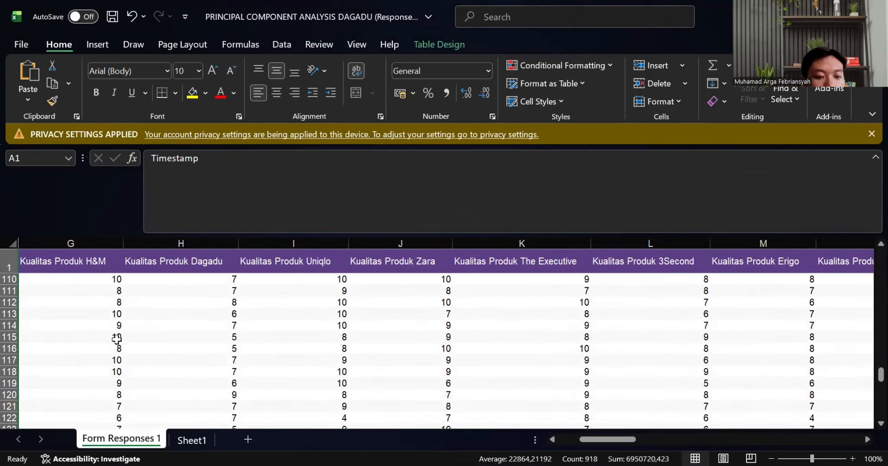
scroll(120, 330, "up", 1)
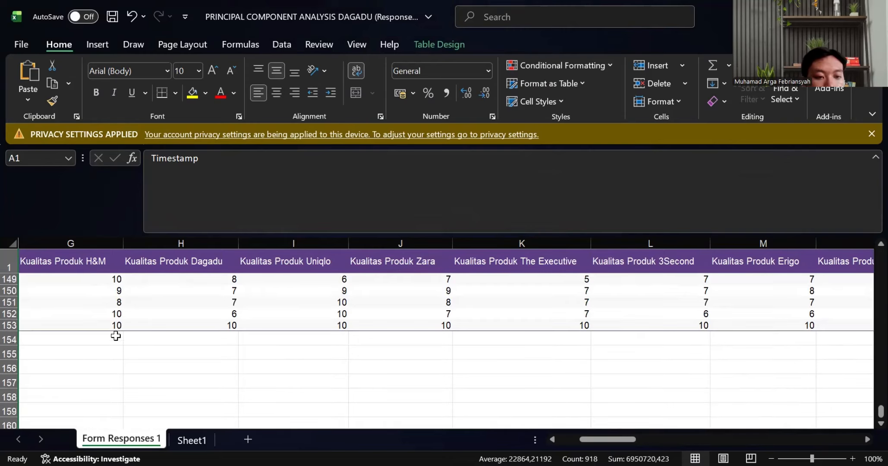
left_click(116, 339)
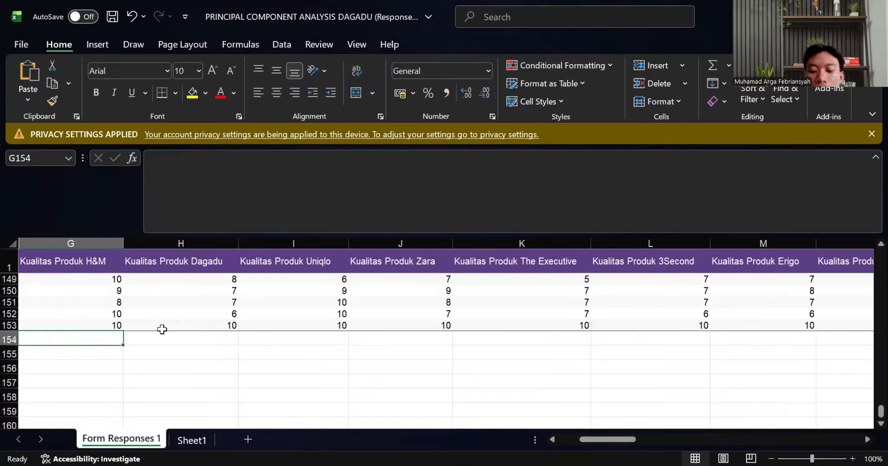
type("=")
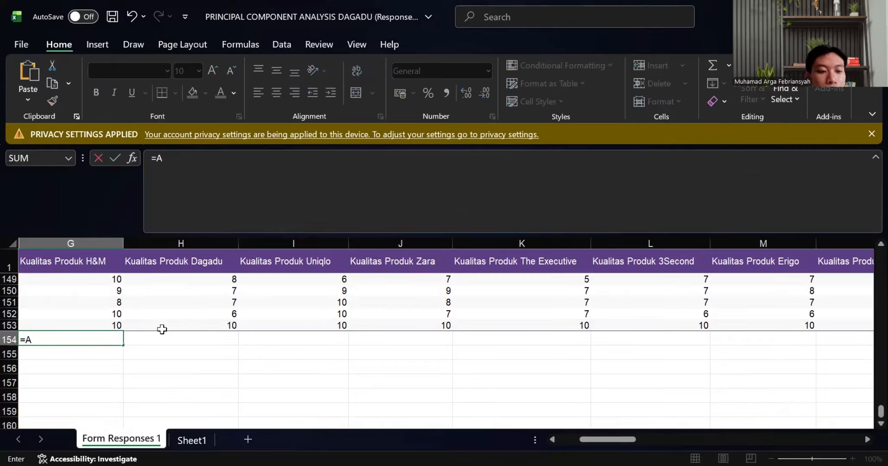
type("Avera")
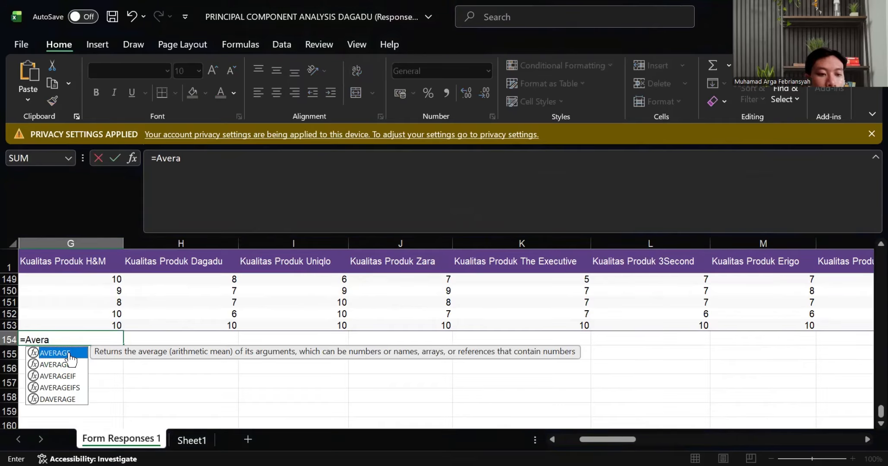
double_click(69, 354)
scroll(119, 311, "up", 20)
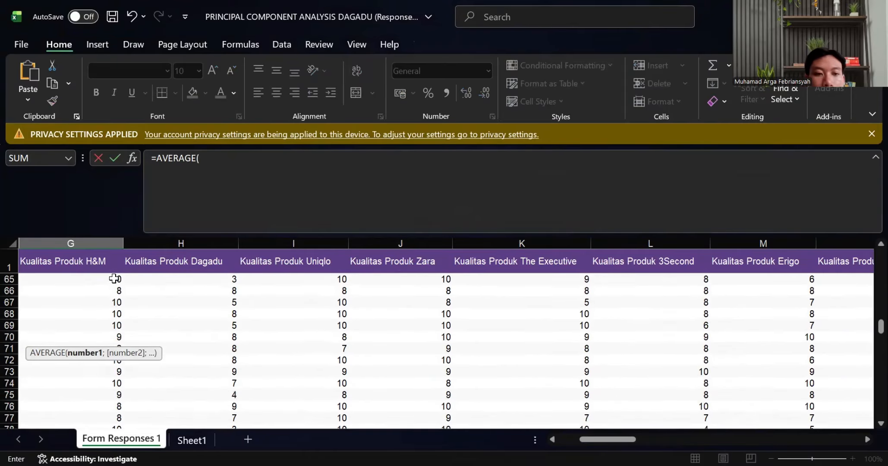
scroll(107, 273, "up", 9)
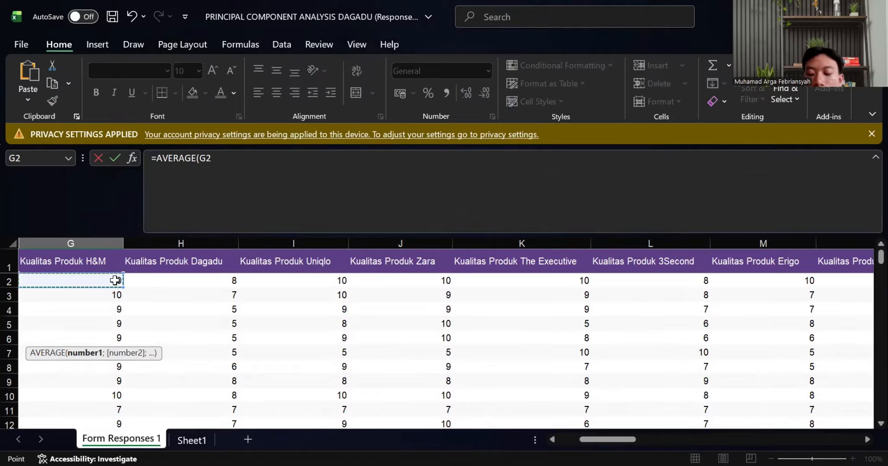
key("ctrl+shift+Down")
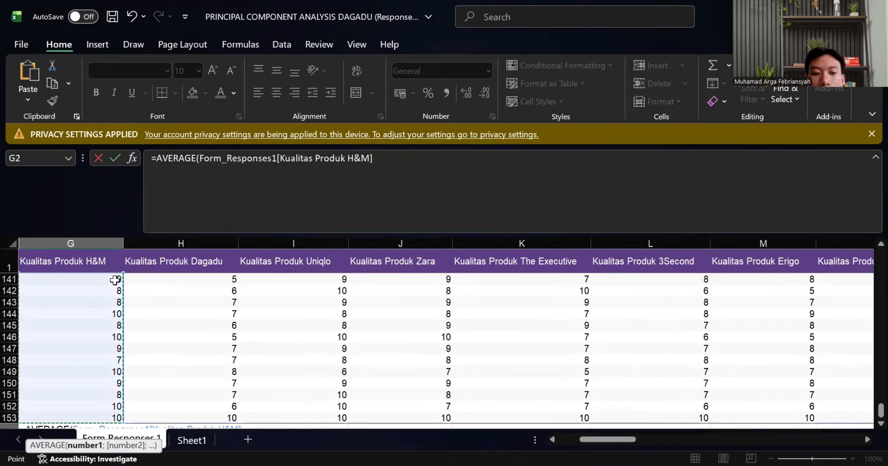
key("Return")
scroll(116, 394, "down", 1)
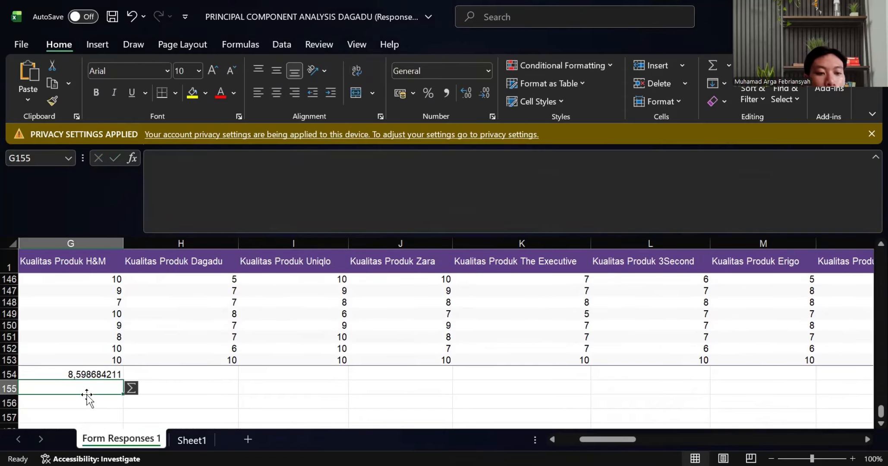
- Fill the average formula from G154 across row 154 through the Brand reputation Joger column
left_click(98, 369)
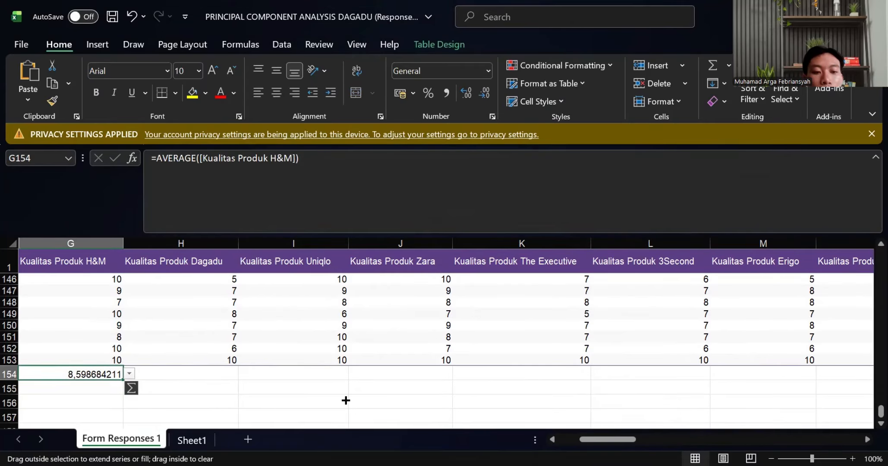
left_click_drag(345, 400, 710, 401)
mouse_move(872, 383)
left_mouse_down()
mouse_move(799, 375)
mouse_move(871, 374)
mouse_move(799, 390)
mouse_move(669, 383)
mouse_move(681, 382)
left_mouse_up()
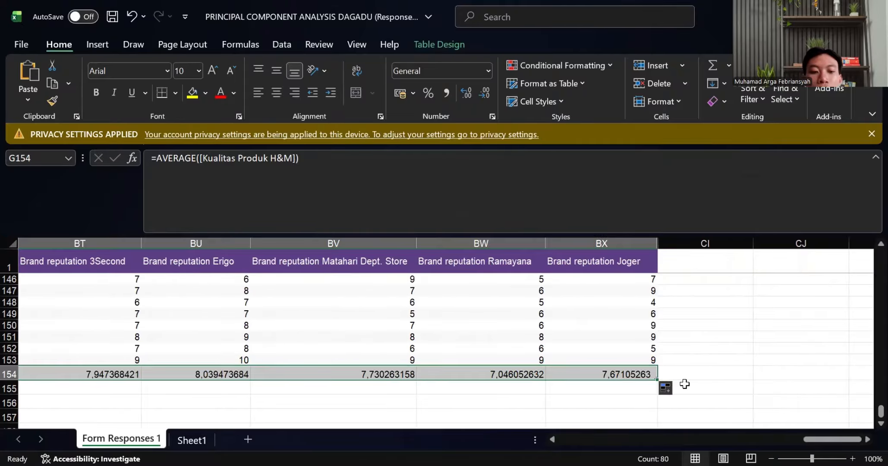
- Look over the brand reputation averages and examine the full brand-by-criterion summary table in Sheet1
scroll(395, 348, "up", 2)
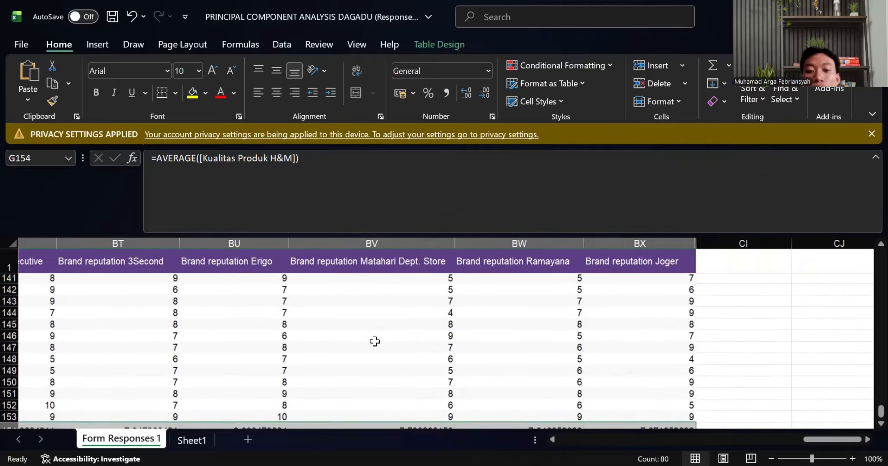
scroll(375, 341, "left", 4)
scroll(218, 408, "down", 2)
scroll(218, 408, "left", 1)
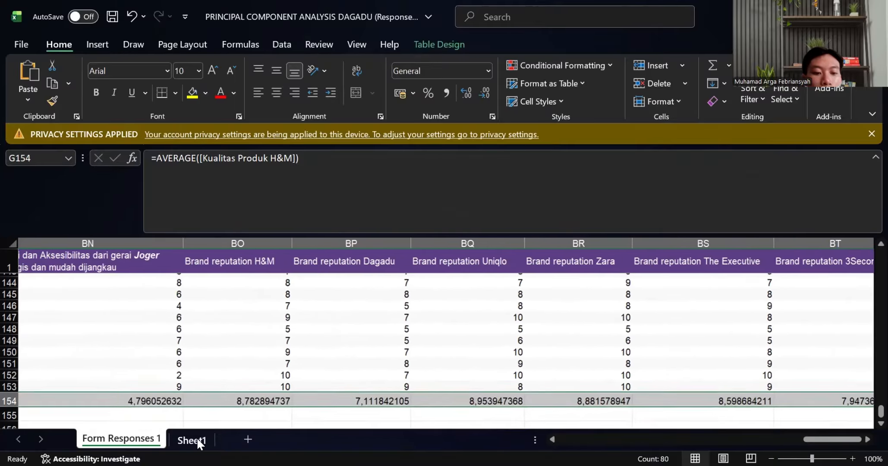
left_click(212, 425)
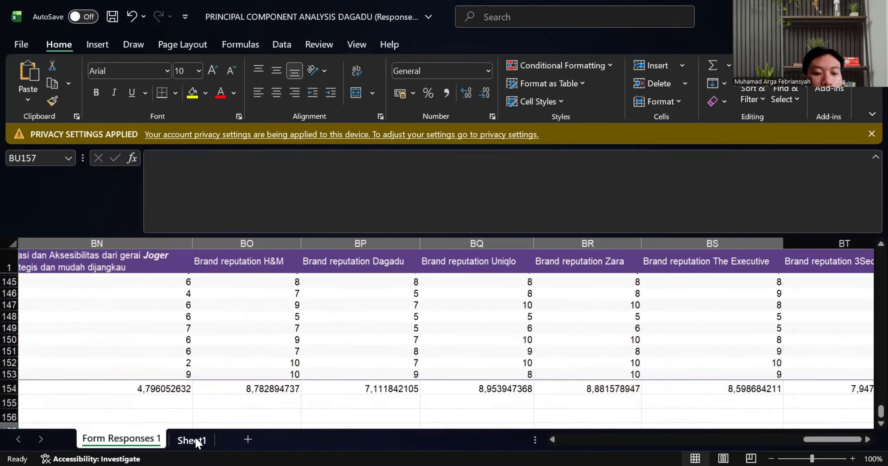
left_click(192, 440)
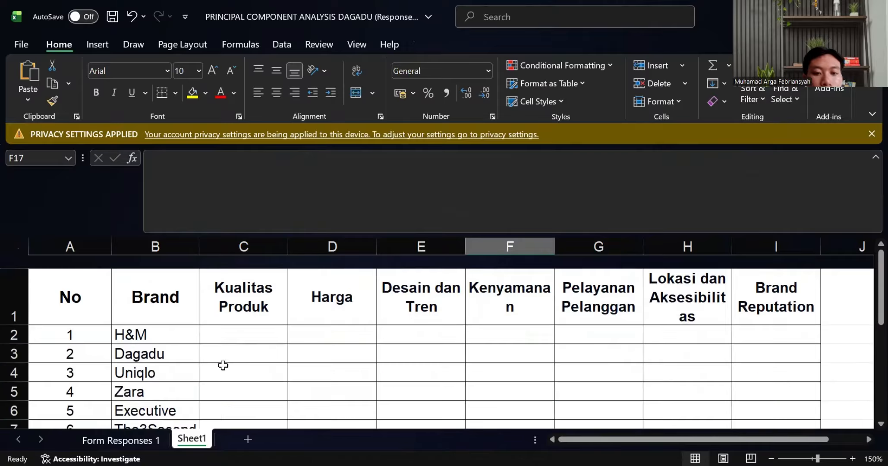
scroll(229, 359, "down", 3, "ctrl")
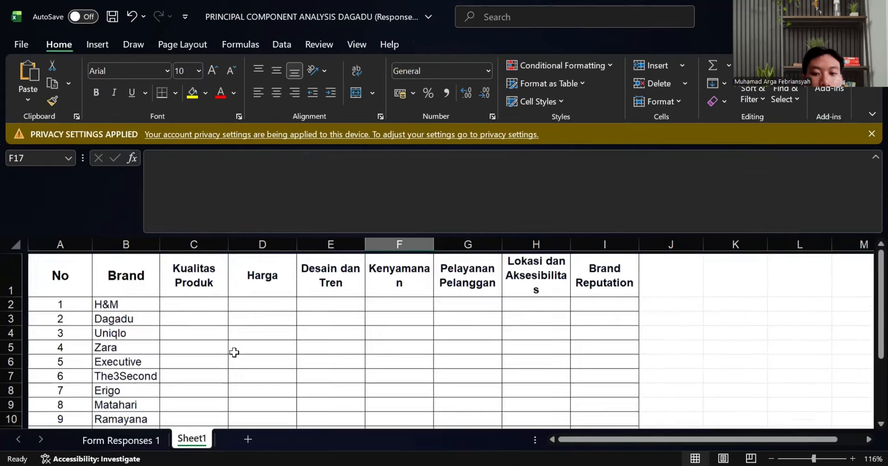
scroll(234, 353, "down", 2, "ctrl")
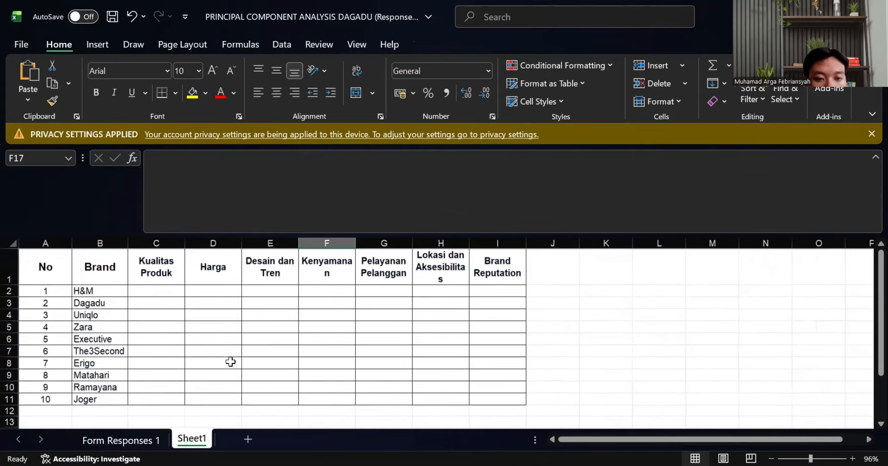
scroll(230, 361, "down", 3, "ctrl")
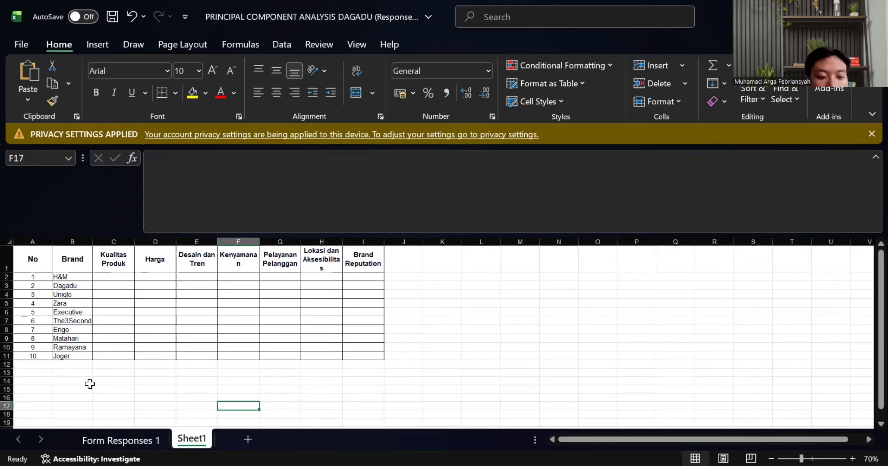
- Return to Form Responses 1, review the averages in row 154, and select the H&M product quality average in G154
left_click(137, 443)
scroll(198, 377, "left", 10)
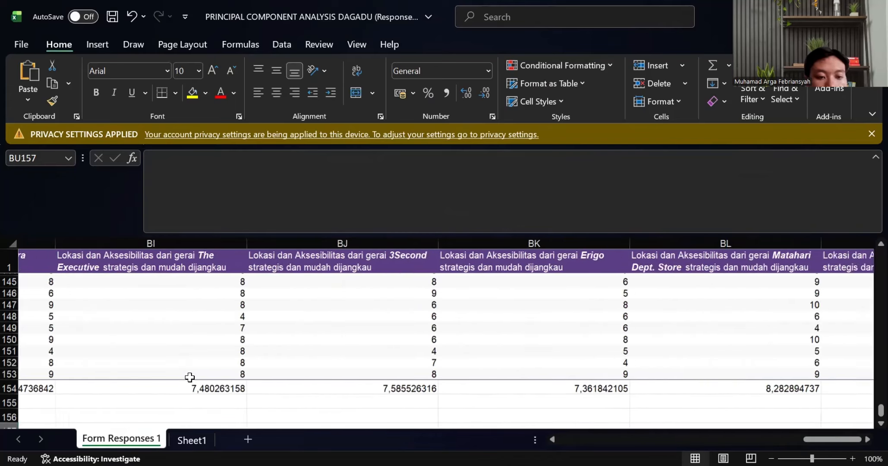
scroll(181, 378, "left", 15)
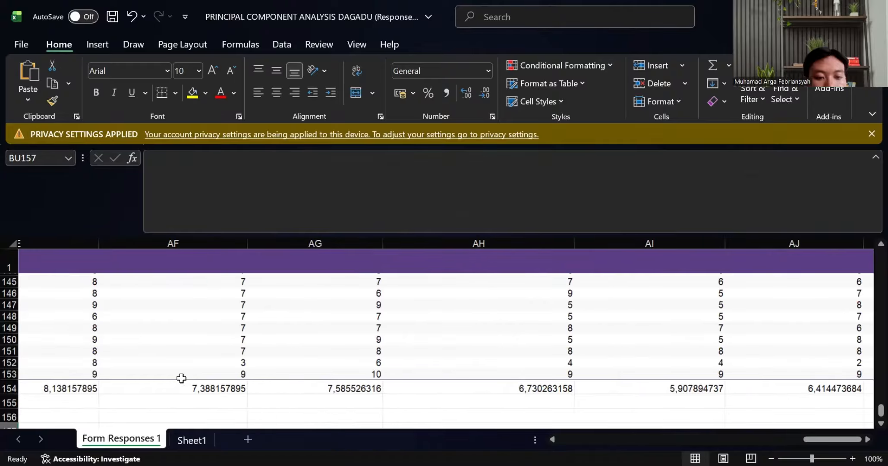
scroll(172, 375, "left", 10)
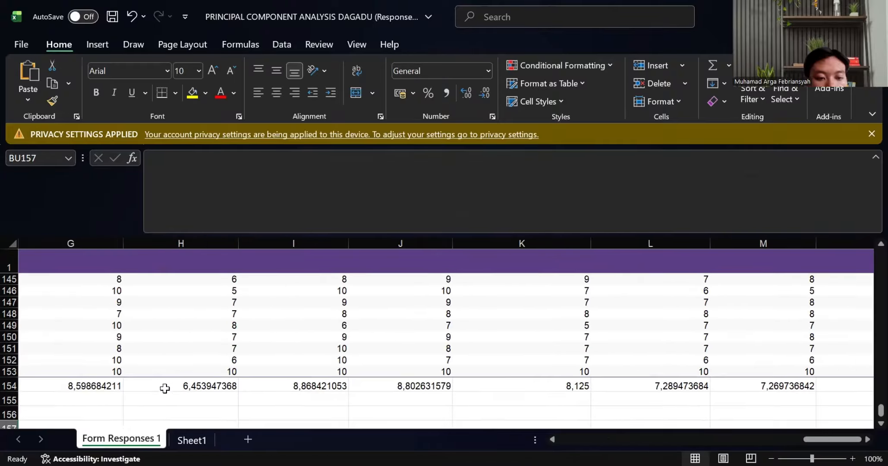
scroll(164, 386, "up", 4)
scroll(163, 383, "down", 3)
scroll(162, 373, "up", 1)
scroll(180, 321, "down", 4)
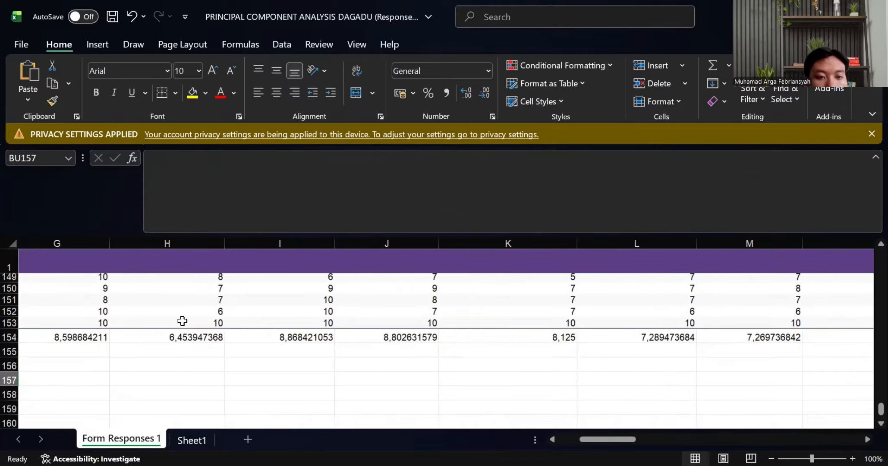
left_click(169, 354)
left_click(96, 330)
- Review the product quality ratings in columns G to M, from the first response down to the averages in row 154
scroll(108, 328, "up", 20)
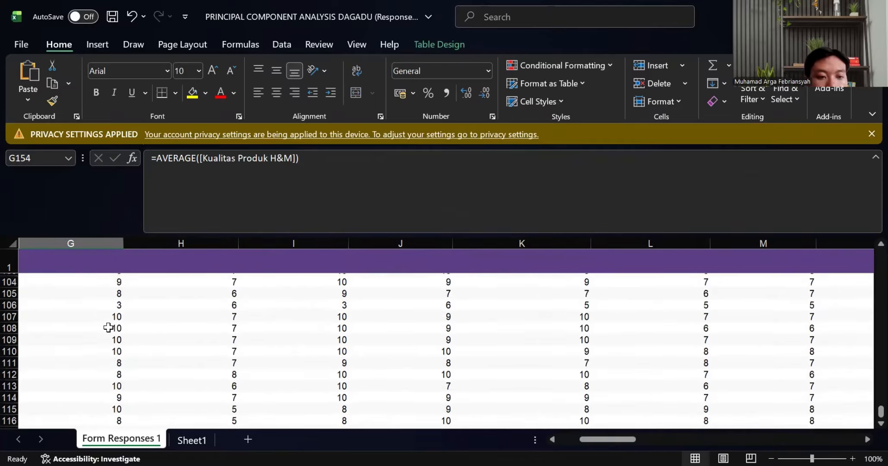
scroll(108, 328, "up", 15)
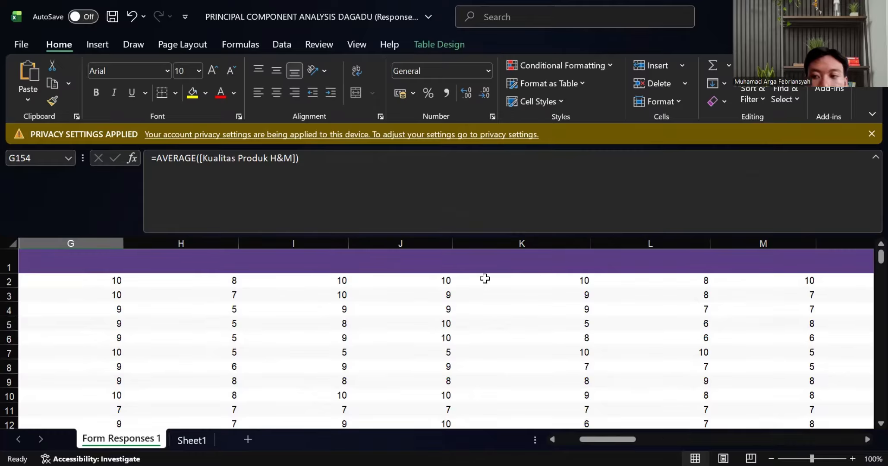
scroll(439, 338, "down", 1)
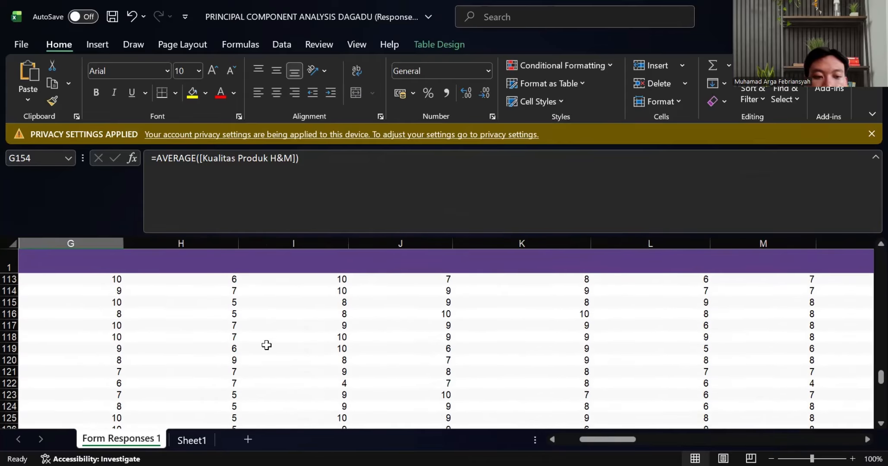
scroll(237, 349, "down", 5)
scroll(218, 347, "up", 4)
left_click_drag(93, 339, 549, 338)
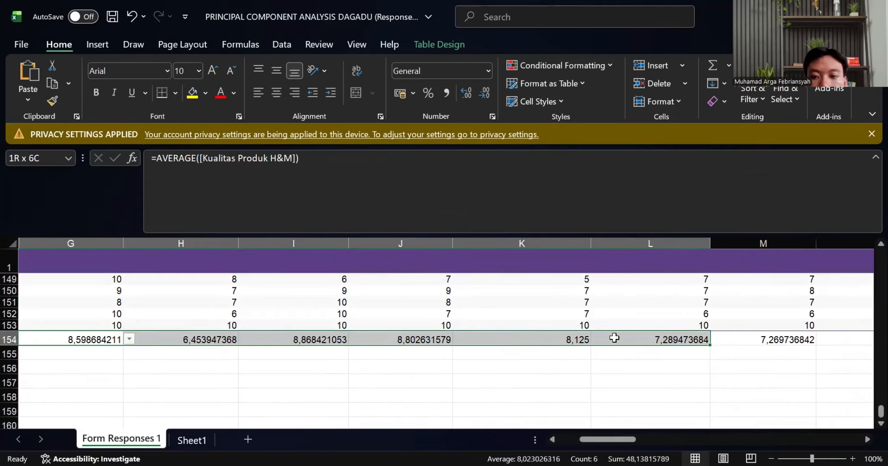
left_click_drag(614, 337, 614, 338)
scroll(607, 335, "up", 2)
scroll(433, 351, "down", 1)
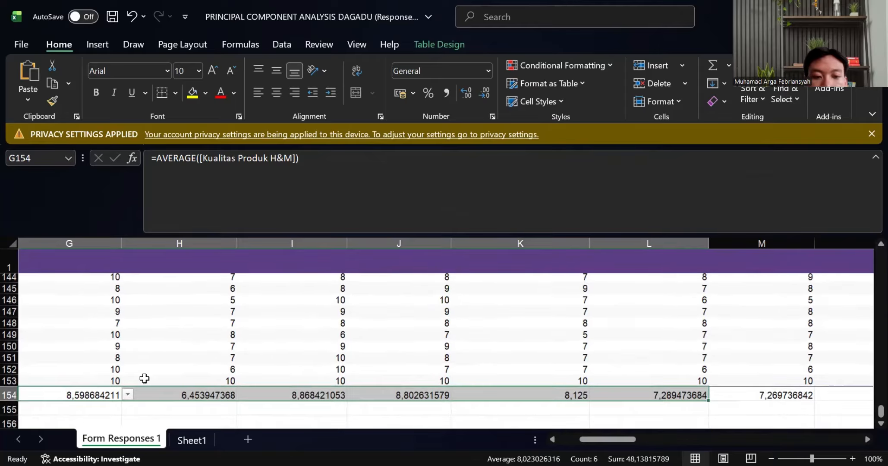
- Check the column headers to see where the Kualitas Produk block ends, then go back down to its averages
scroll(391, 319, "up", 20)
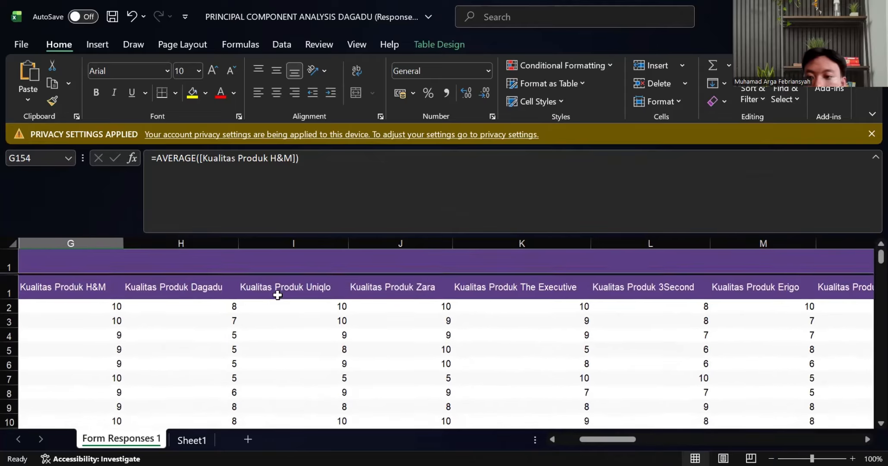
scroll(275, 291, "right", 2)
scroll(281, 303, "right", 7)
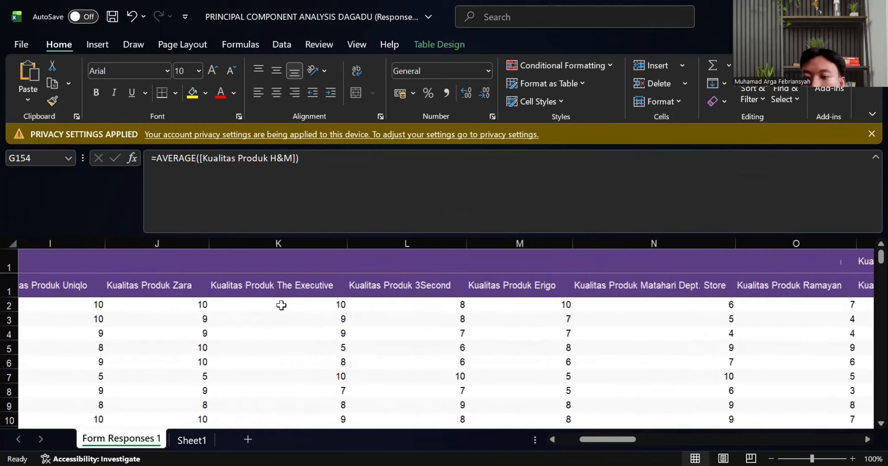
scroll(339, 306, "right", 5)
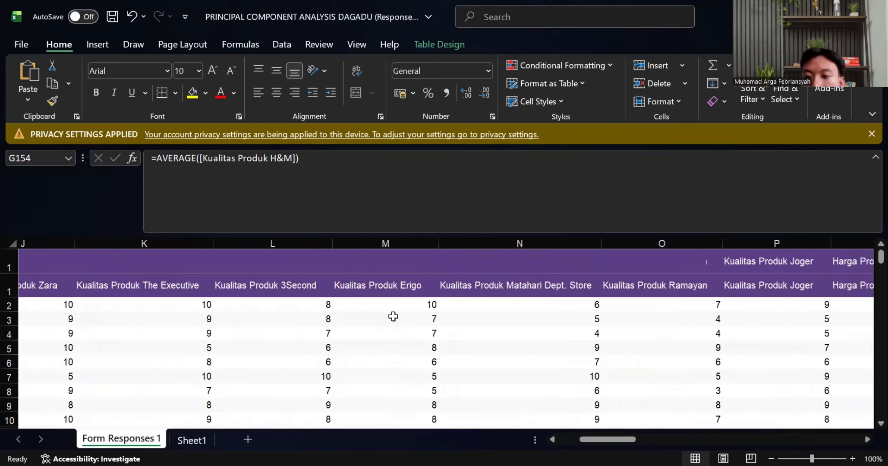
scroll(390, 320, "down", 1)
scroll(396, 321, "right", 1)
scroll(401, 318, "down", 1)
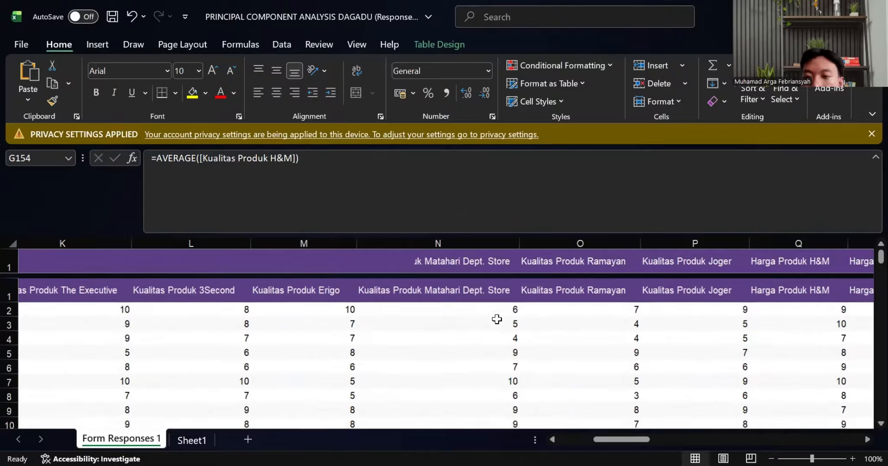
scroll(500, 318, "up", 1)
scroll(604, 287, "down", 20)
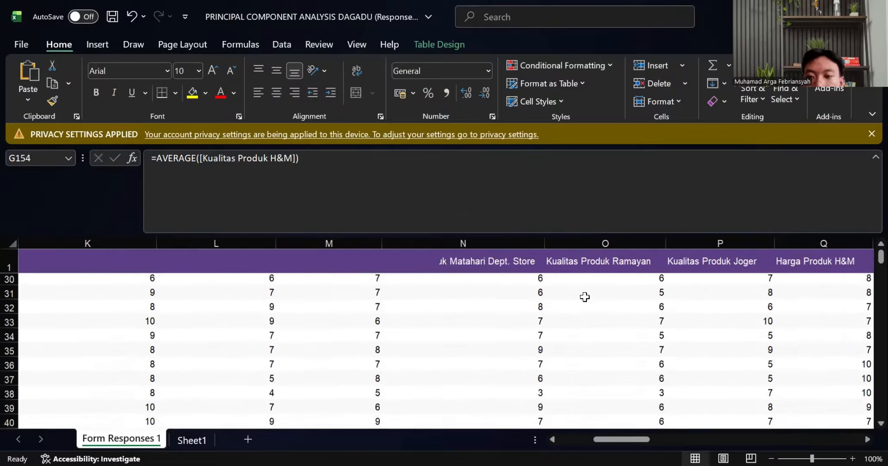
scroll(691, 326, "down", 15)
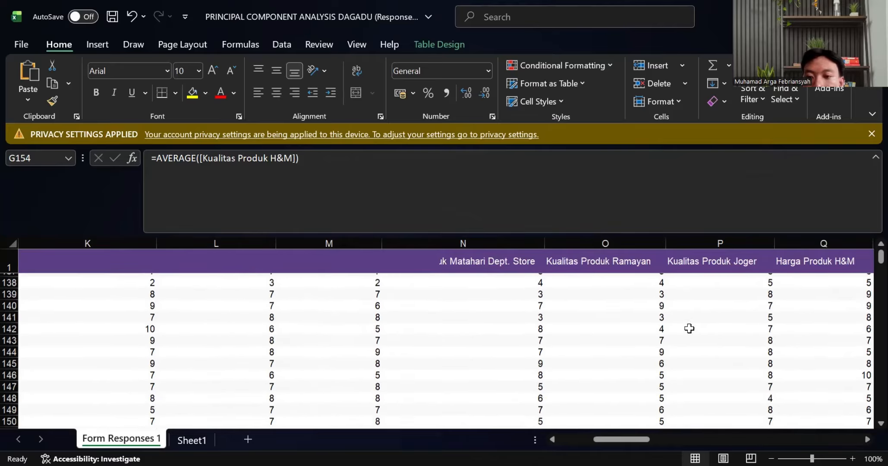
- Copy the Kualitas Produk averages of all ten brands, G154 to P154
left_click(720, 338)
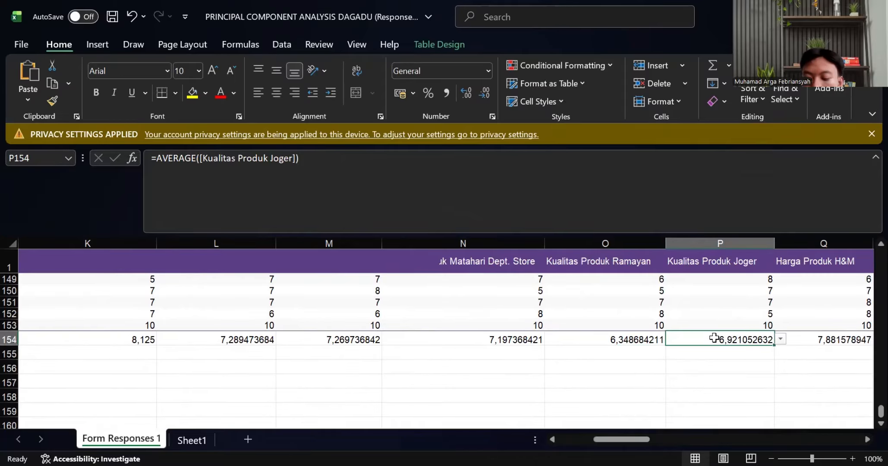
key("ctrl+shift+Left")
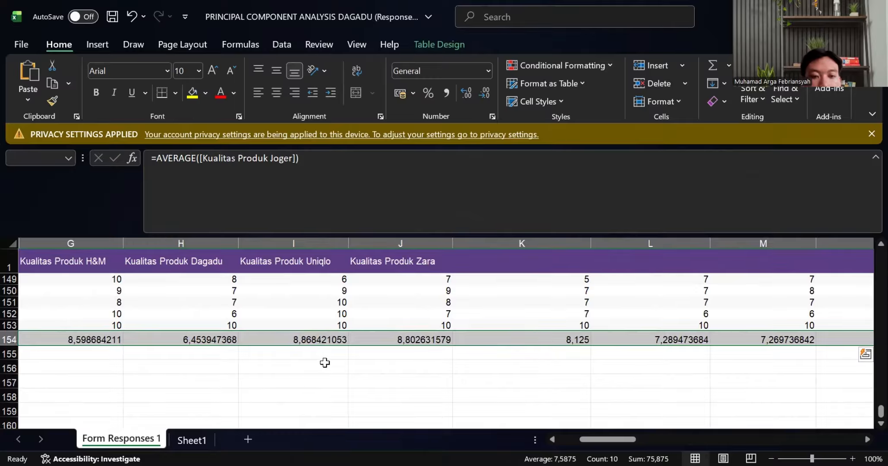
key("ctrl+c")
- Paste the copied averages as transposed values into the Kualitas Produk column of Sheet1, starting at C2
left_click(190, 439)
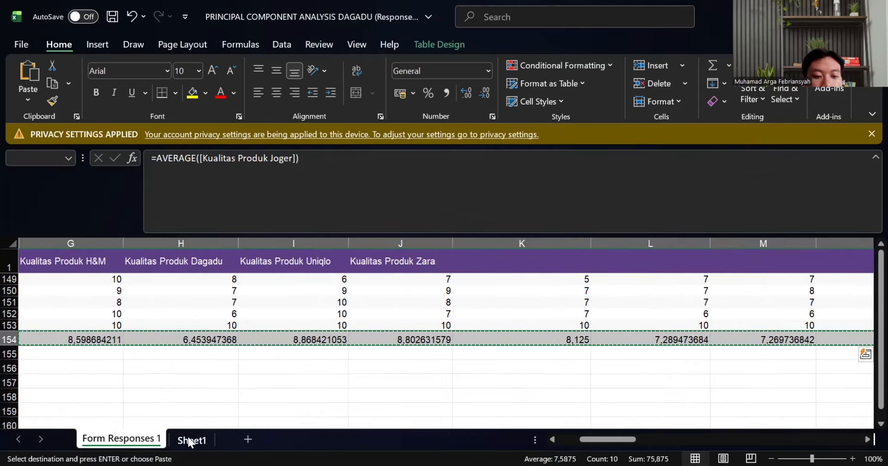
left_click(110, 275)
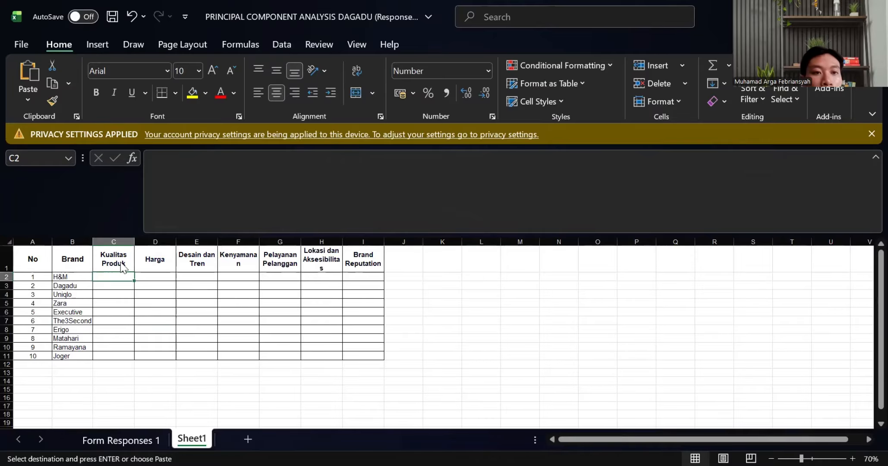
right_click(122, 267)
left_click(168, 115)
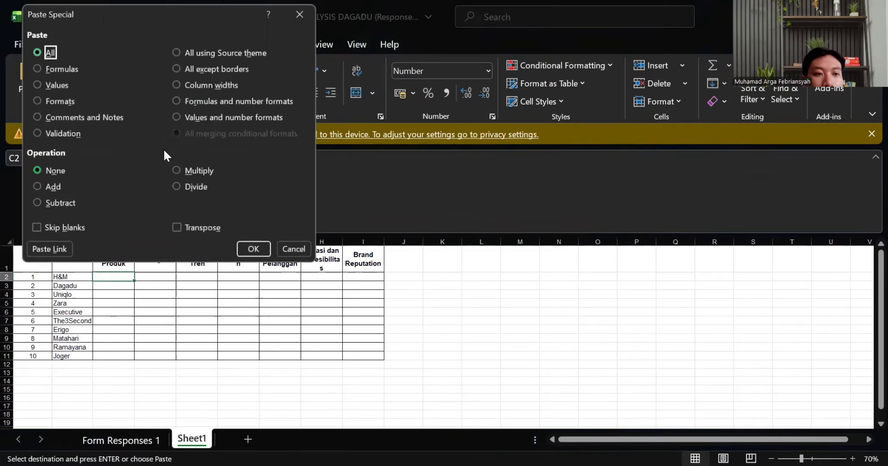
left_click(48, 82)
left_click(186, 228)
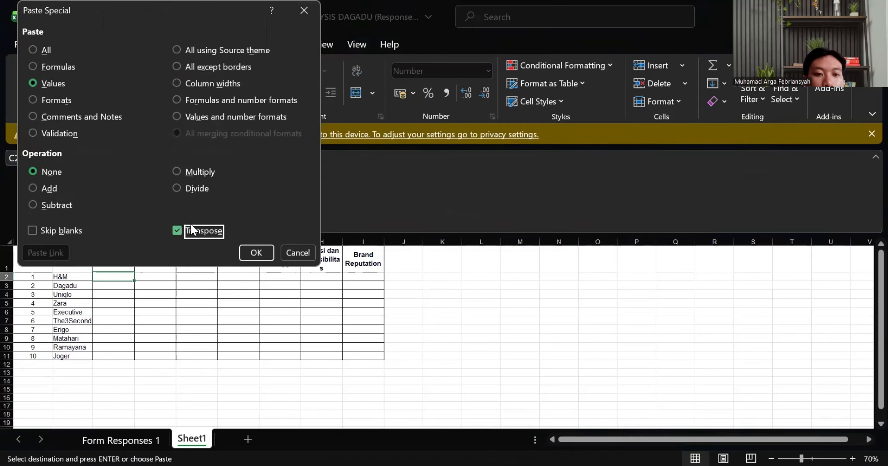
left_click(256, 253)
left_click(137, 336)
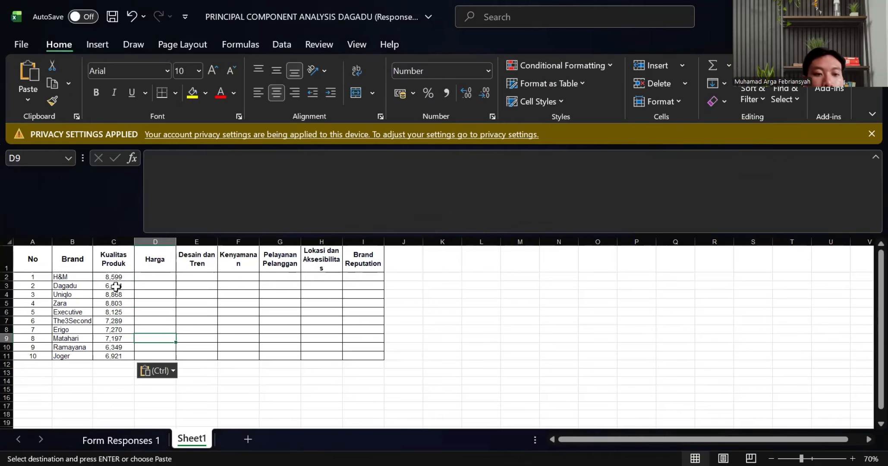
- Copy the Harga Produk averages from H&M through Joger, Q154 to Z154, in Form Responses 1
left_click(148, 440)
scroll(536, 342, "right", 5)
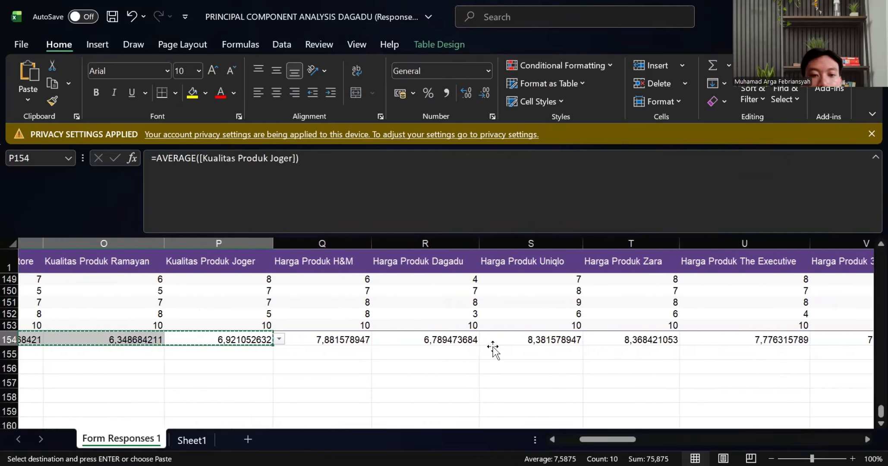
scroll(489, 348, "right", 1)
left_click(296, 339)
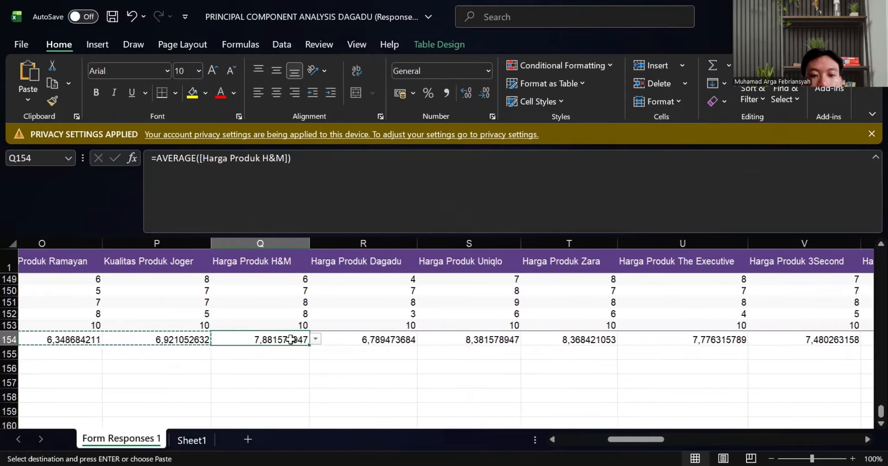
left_click_drag(341, 340, 737, 340)
scroll(736, 339, "right", 4)
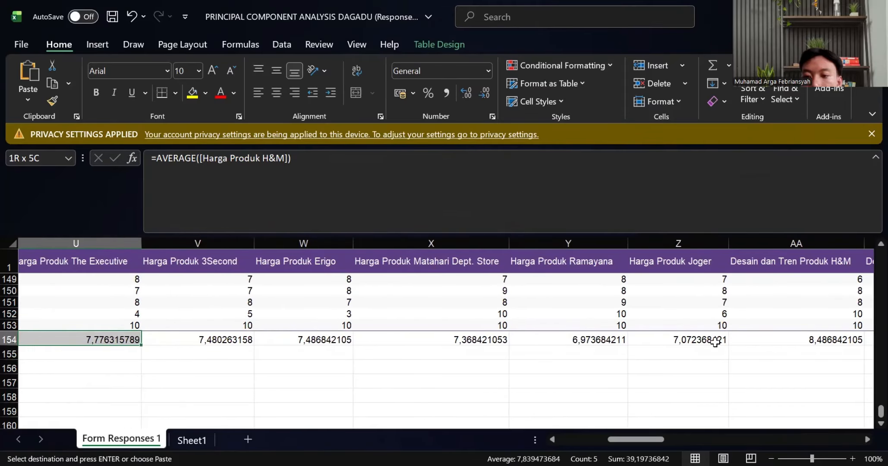
left_click_drag(716, 349, 713, 350)
key("ctrl+c")
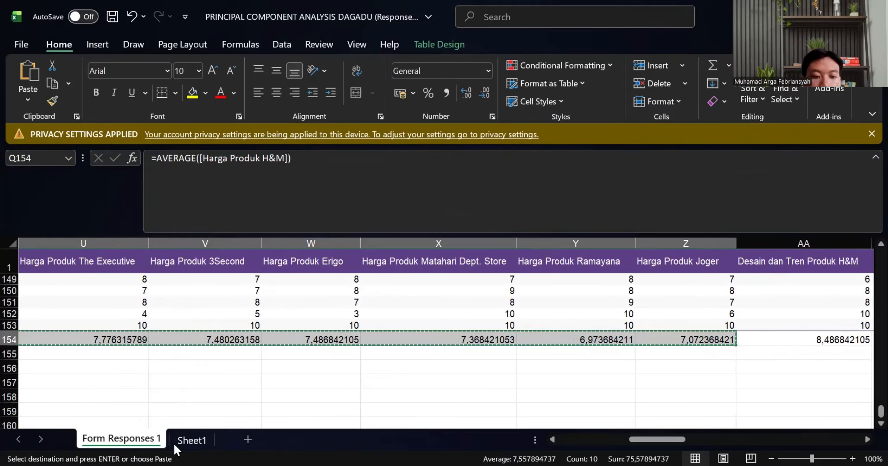
- Paste the price averages as transposed values into the Harga column of Sheet1, starting at D2
left_click(192, 439)
left_click(158, 277)
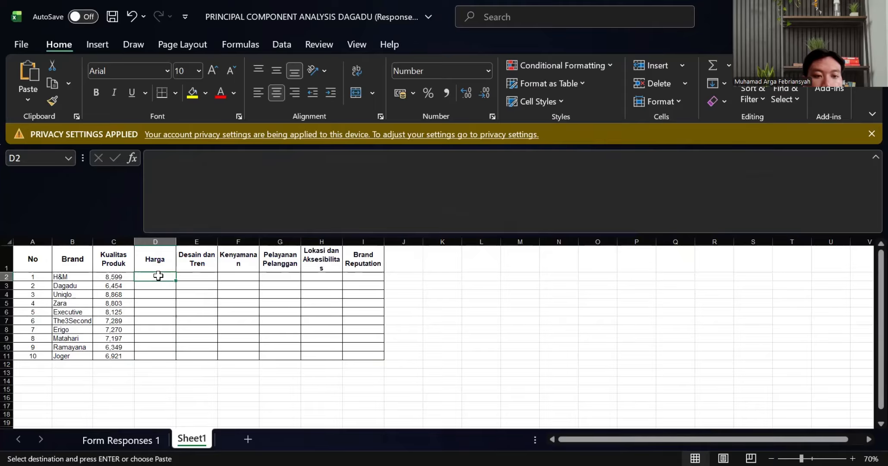
right_click(159, 277)
left_click(211, 117)
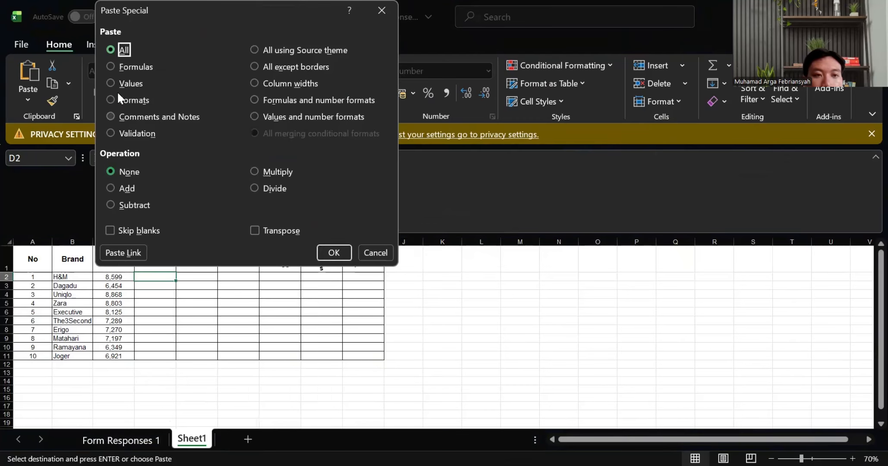
left_click(116, 82)
left_click(256, 230)
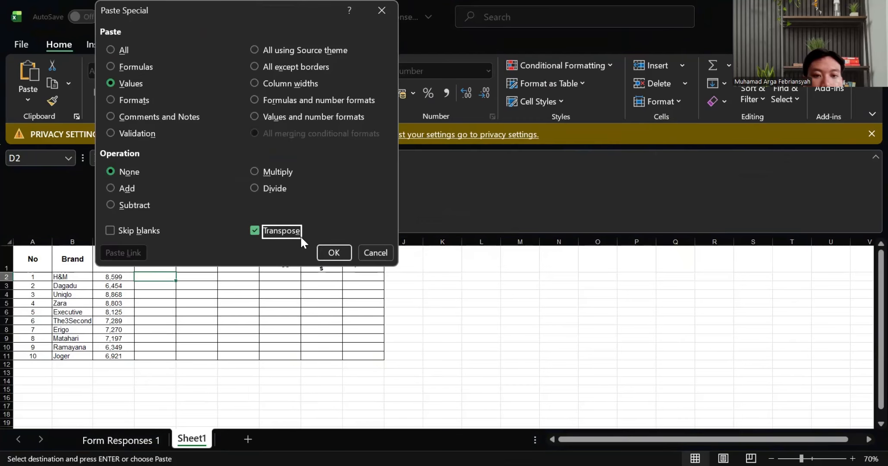
left_click(334, 252)
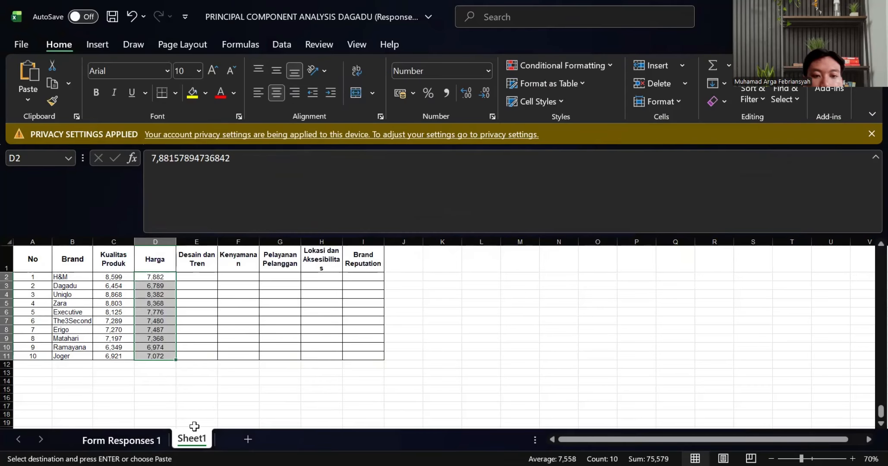
- Copy the Desain dan Tren averages from H&M through Joger, AA154 to AJ154, in Form Responses 1
left_click(129, 440)
scroll(733, 345, "right", 3)
scroll(545, 339, "right", 3)
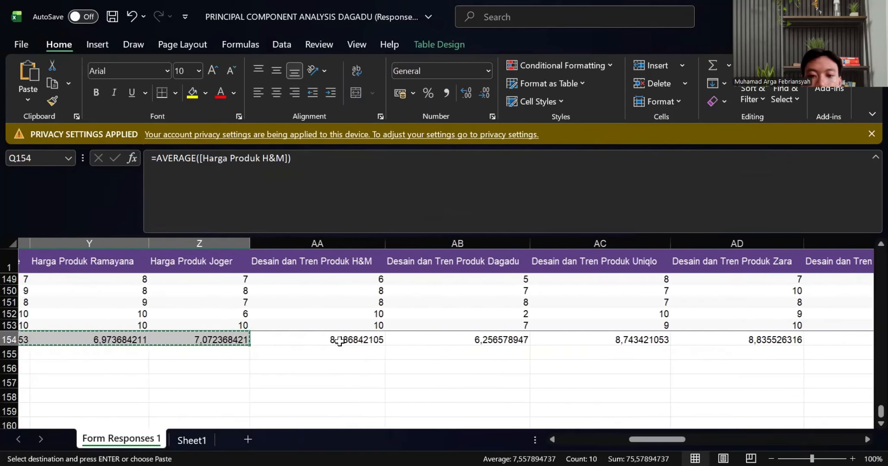
left_click(191, 337)
left_click_drag(190, 337, 869, 334)
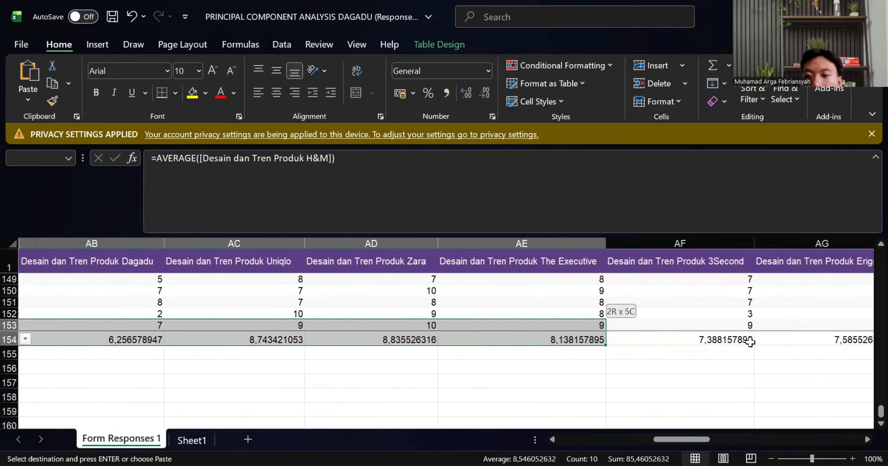
scroll(750, 343, "right", 5)
left_click_drag(750, 342, 728, 340)
scroll(594, 339, "right", 2)
left_click_drag(594, 339, 595, 339)
key("ctrl+c")
- Paste the design and trend averages as transposed values into the Desain dan Tren column of Sheet1, starting at E2
left_click(192, 440)
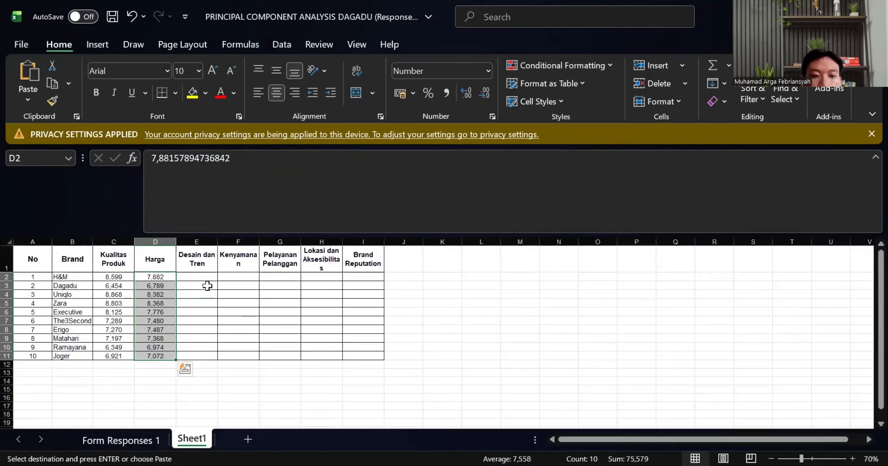
left_click(208, 276)
right_click(224, 203)
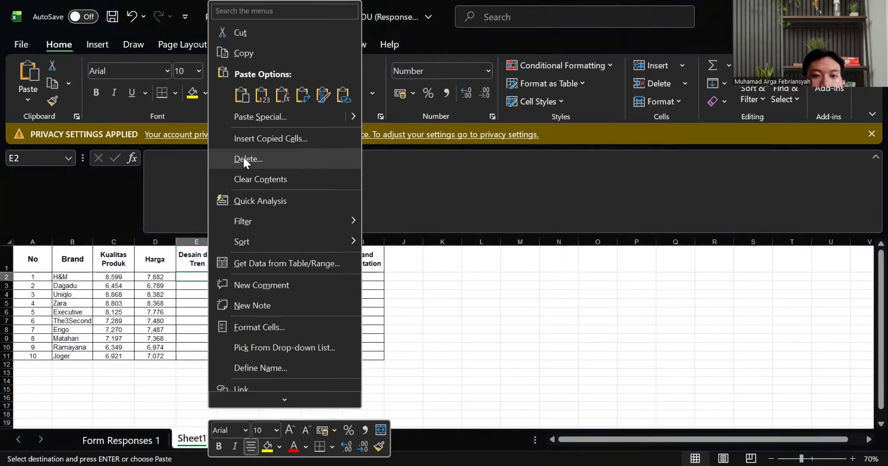
left_click(262, 118)
left_click(156, 83)
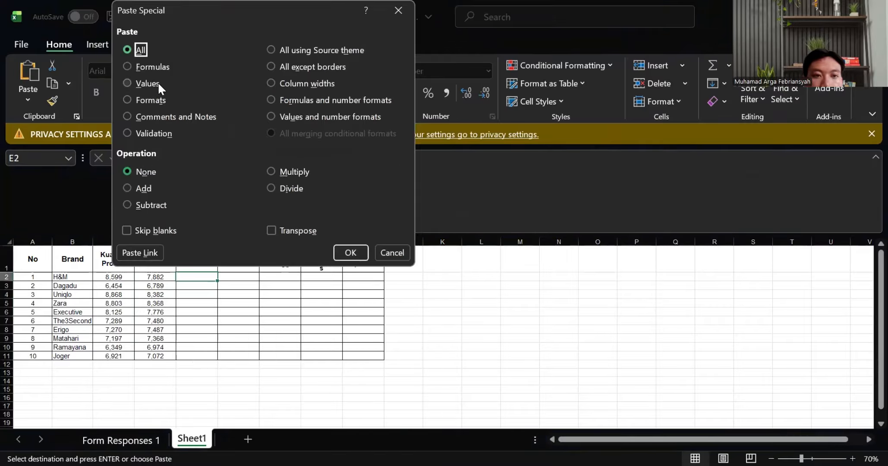
left_click(294, 231)
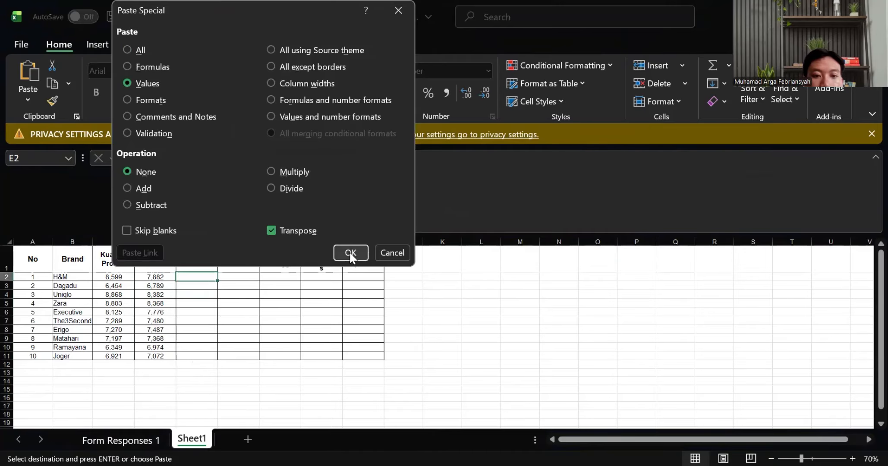
left_click(349, 251)
- Copy the Kenyamanan Produk averages from H&M through Joger, AK154 to AT154, in Form Responses 1
left_click(148, 434)
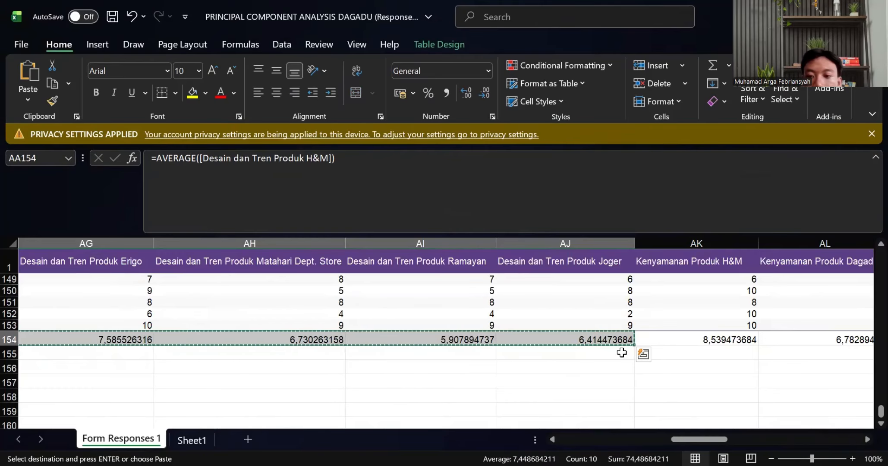
scroll(621, 351, "right", 3)
scroll(297, 354, "right", 3)
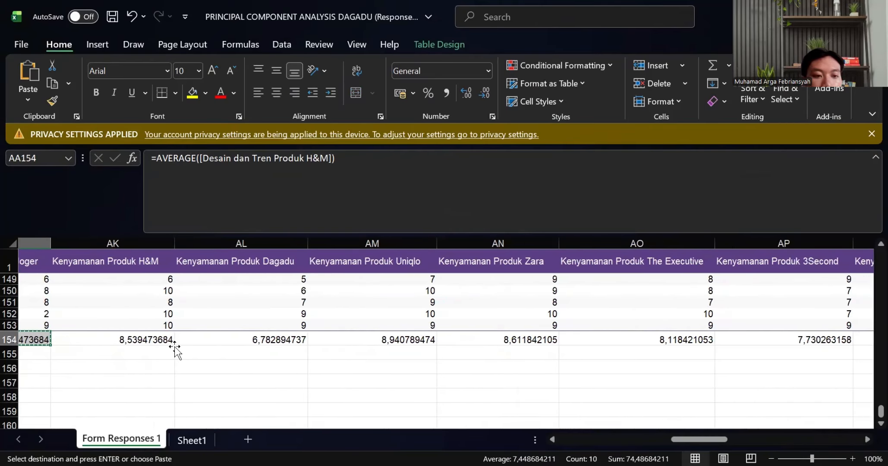
left_click(126, 340)
left_click_drag(125, 340, 763, 344)
scroll(763, 344, "right", 5)
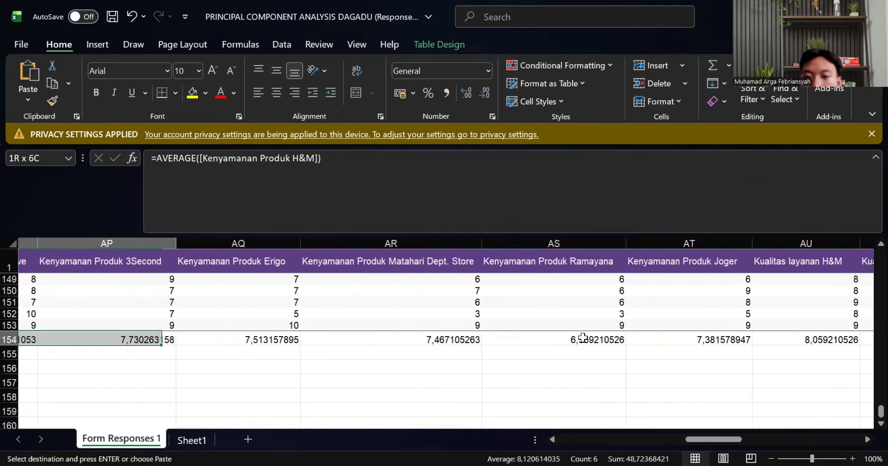
left_click_drag(583, 338, 575, 337)
key("ctrl+c")
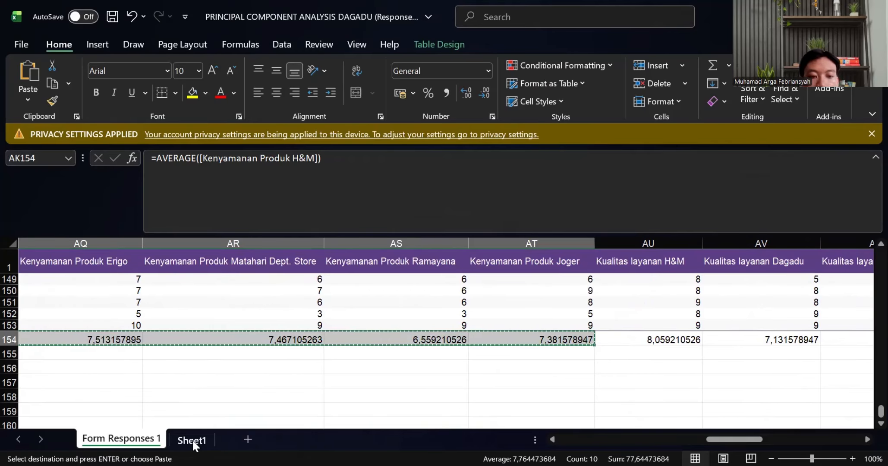
- Paste the comfort averages as transposed values into the Kenyamanan column of Sheet1, starting at F2
left_click(192, 440)
left_click(240, 277)
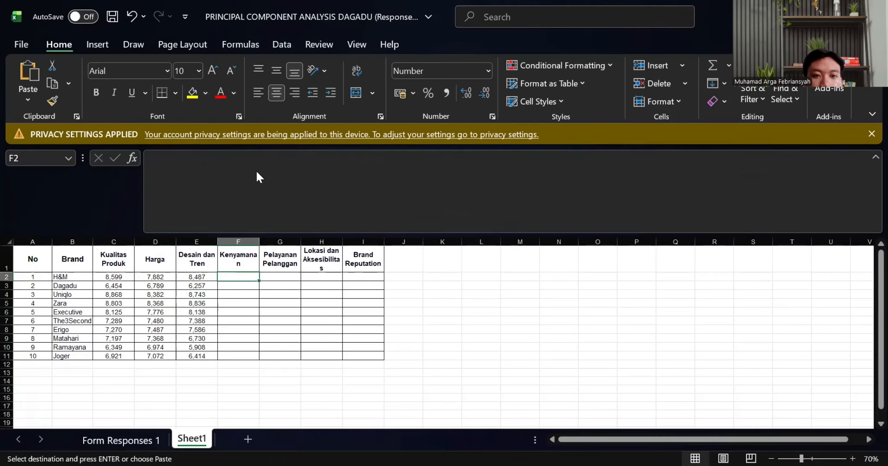
right_click(242, 276)
left_click(289, 123)
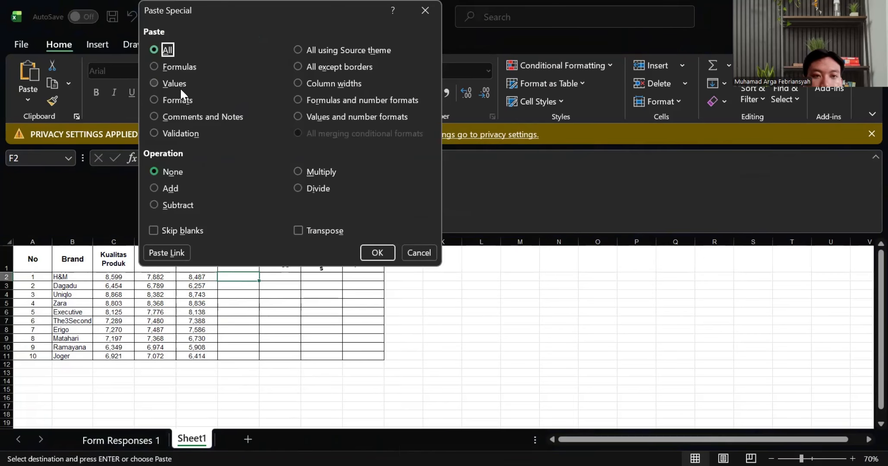
left_click(175, 84)
left_click(323, 230)
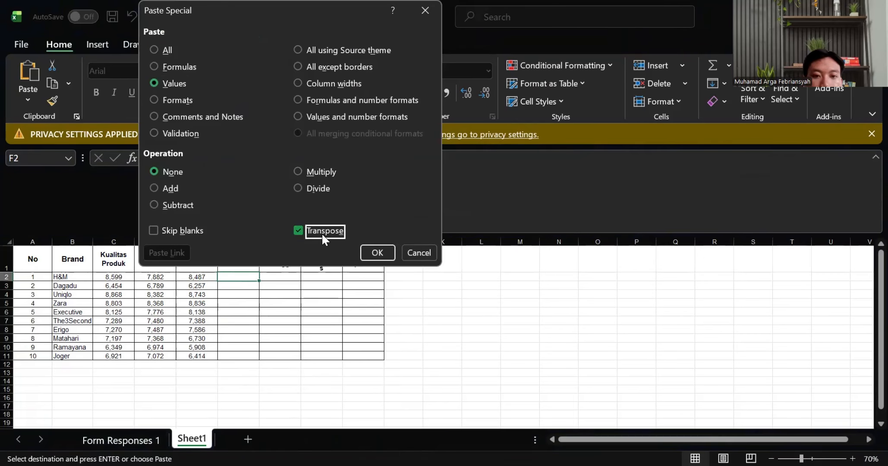
left_click(376, 254)
- Copy the Kualitas layanan averages from H&M through Joger, AU154 to BD154, in Form Responses 1
left_click(121, 439)
scroll(695, 395, "right", 6)
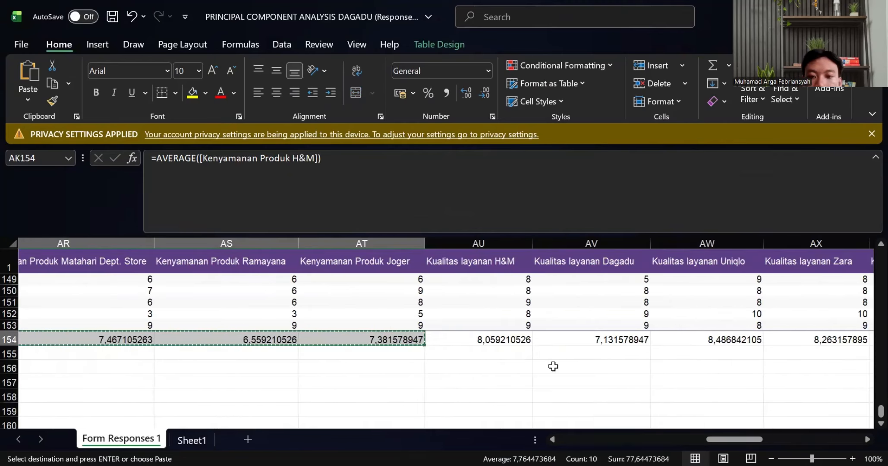
left_click_drag(119, 339, 631, 337)
scroll(830, 333, "right", 4)
scroll(770, 338, "right", 3)
key("ctrl+c")
- Paste the service averages as transposed values into the Pelayanan Pelanggan column of Sheet1, starting at G2
left_click(178, 444)
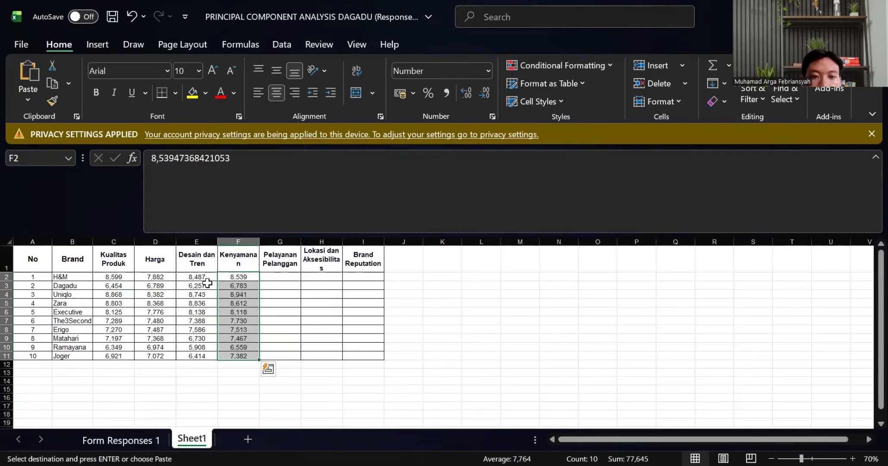
left_click(273, 278)
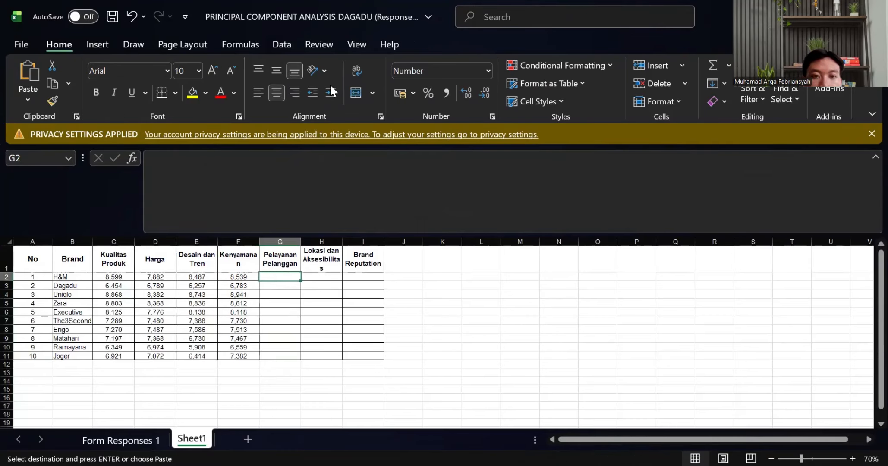
right_click(275, 278)
left_click(327, 116)
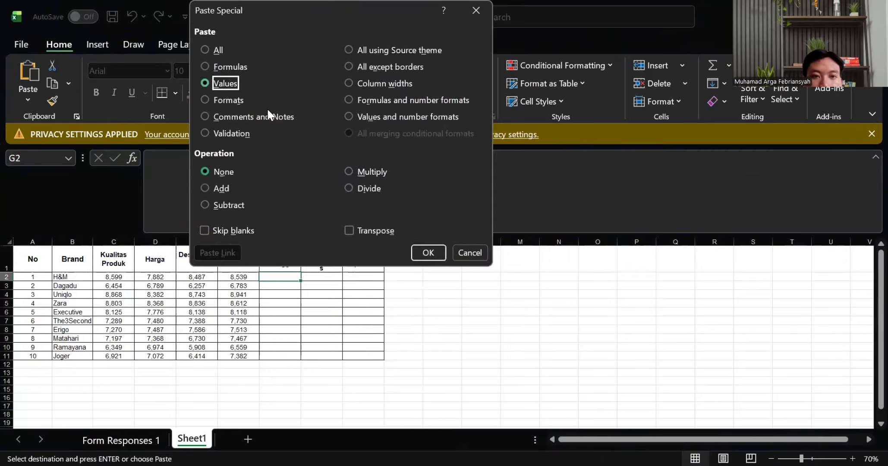
left_click(205, 84)
left_click(349, 231)
left_click(424, 253)
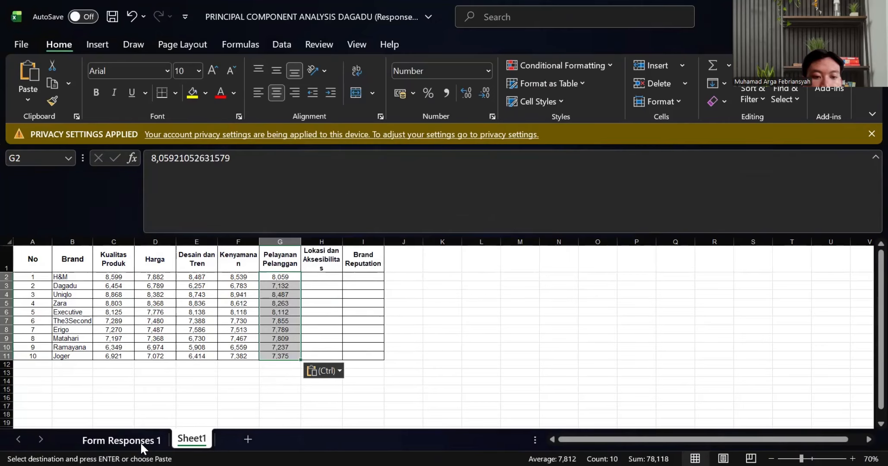
- Copy the Lokasi dan Aksesibilitas averages from H&M through Joger, BE154 to BN154, in Form Responses 1
left_click(140, 442)
scroll(477, 339, "right", 2)
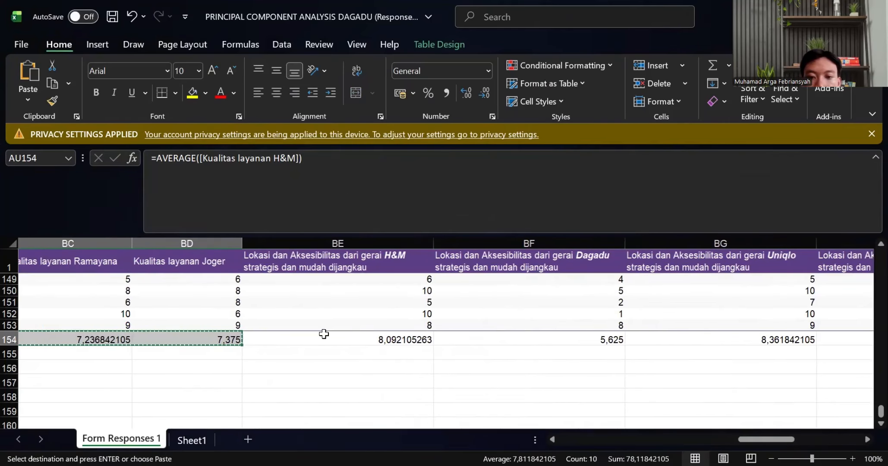
left_click_drag(362, 339, 585, 341)
scroll(707, 336, "right", 10)
scroll(702, 335, "right", 6)
key("ctrl+c")
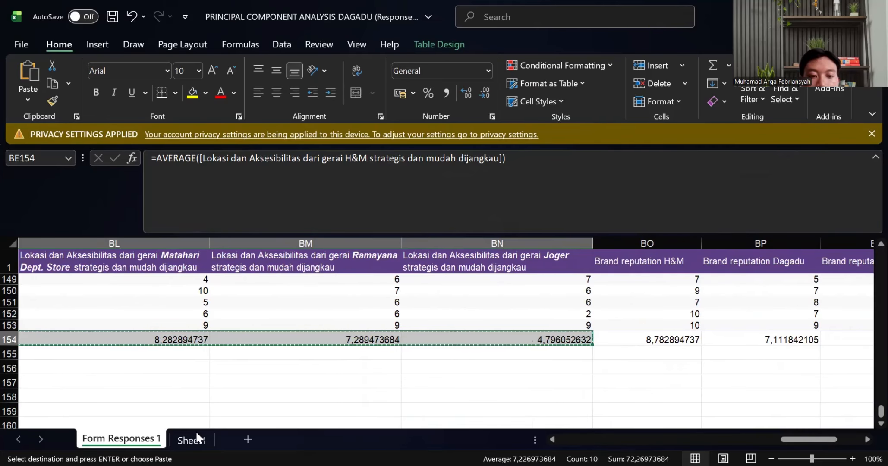
- Paste the location averages as transposed values into the Lokasi dan Aksesibilitas column of Sheet1, starting at H2
left_click(192, 440)
left_click(330, 277)
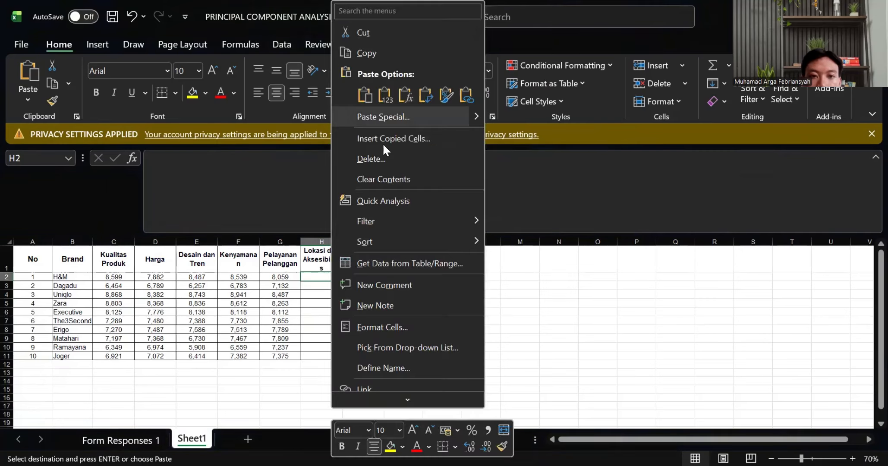
left_click(383, 117)
left_click(285, 83)
left_click(435, 230)
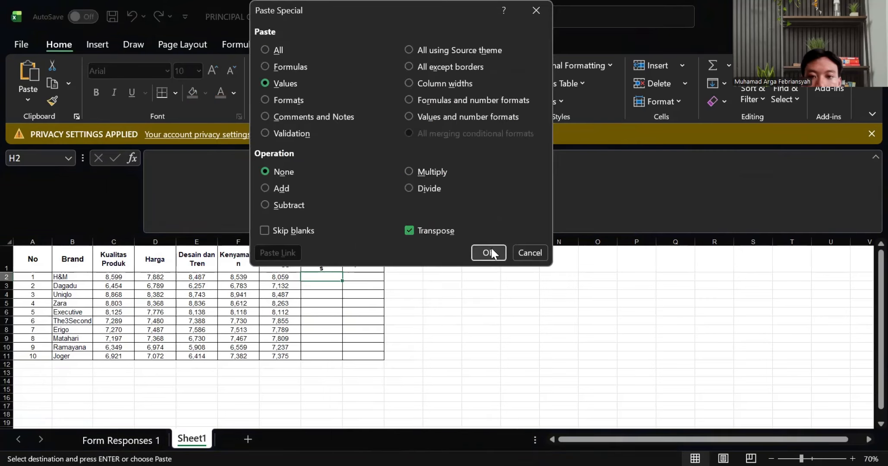
key("Return")
- Copy the Brand reputation averages from H&M through Joger, BO154 to BX154, in Form Responses 1
left_click(140, 440)
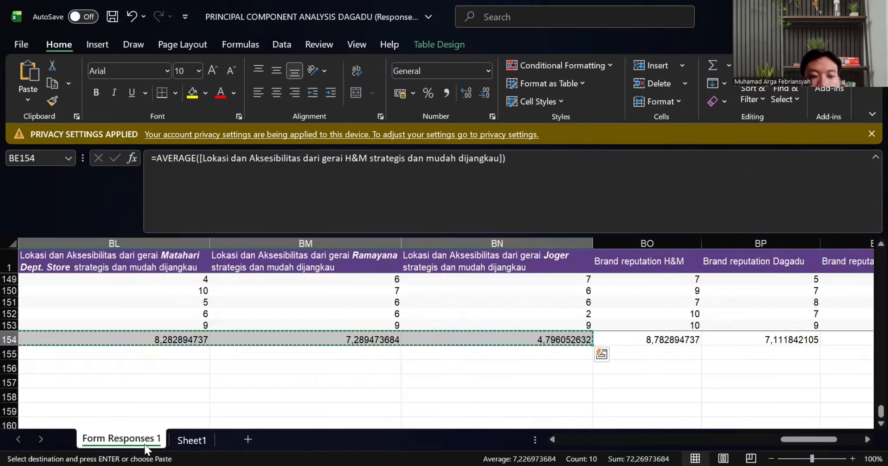
scroll(585, 345, "right", 3)
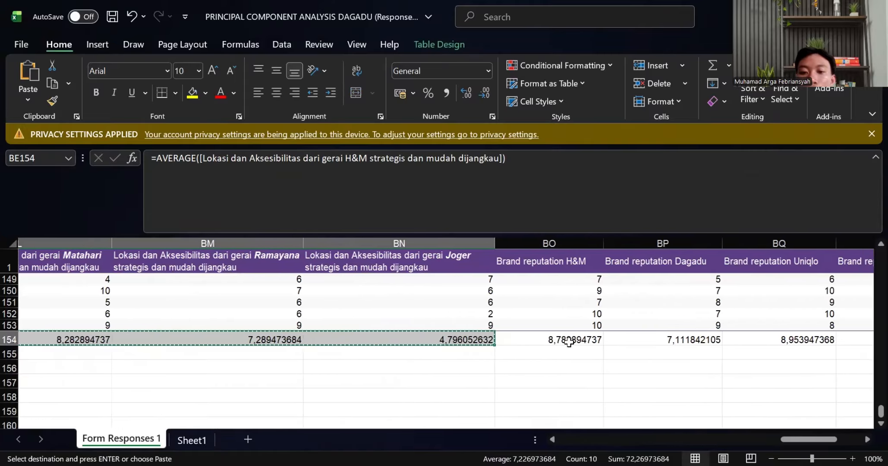
scroll(558, 342, "right", 2)
left_click_drag(475, 339, 870, 339)
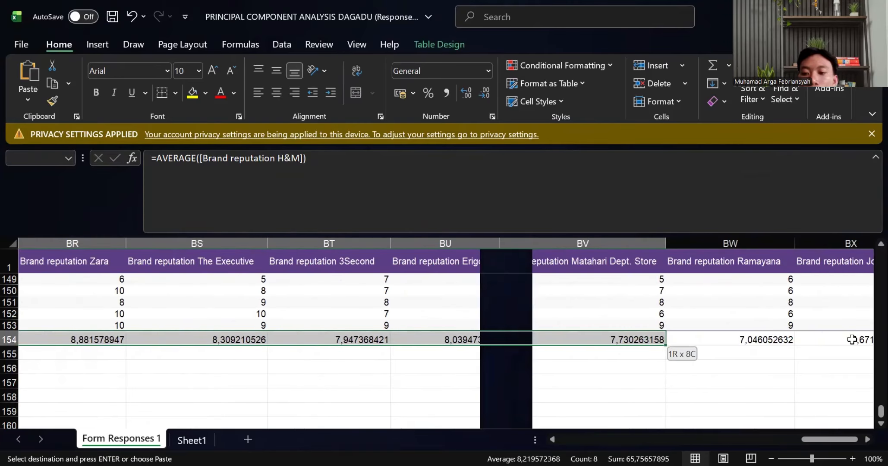
left_click_drag(757, 334, 745, 328)
key("ctrl+c")
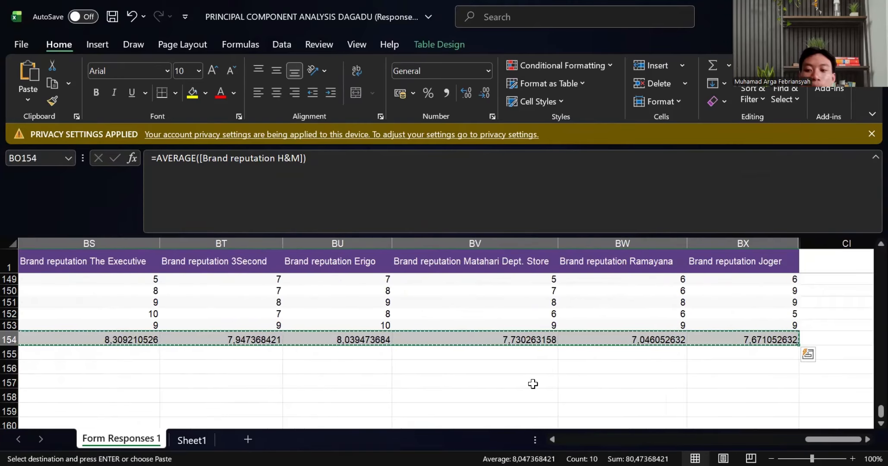
- Paste the reputation averages as transposed values into the Brand Reputation column of Sheet1, starting at I2
left_click(192, 439)
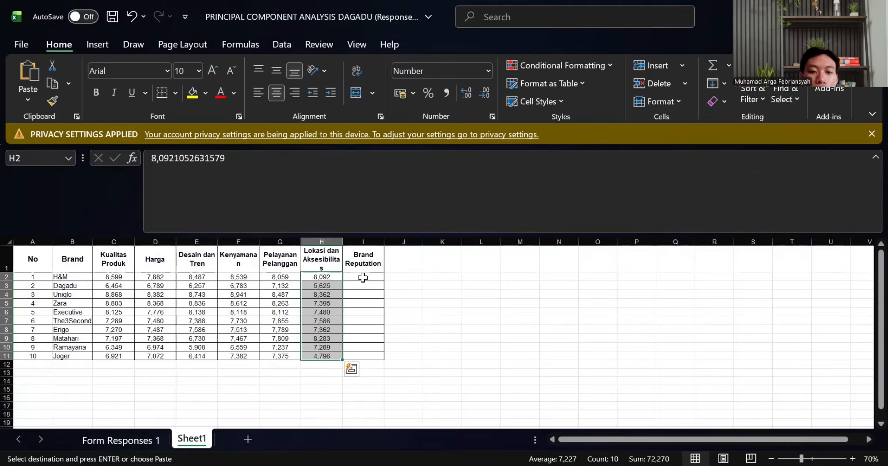
left_click(363, 279)
right_click(364, 277)
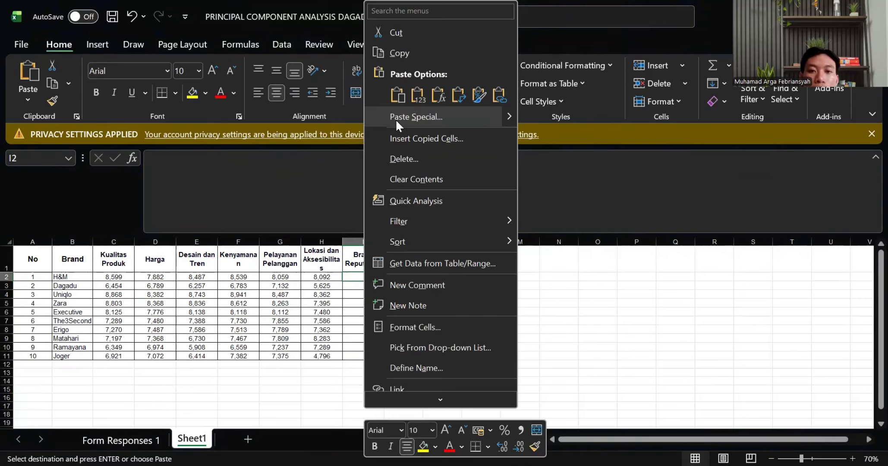
left_click(395, 119)
left_click(280, 85)
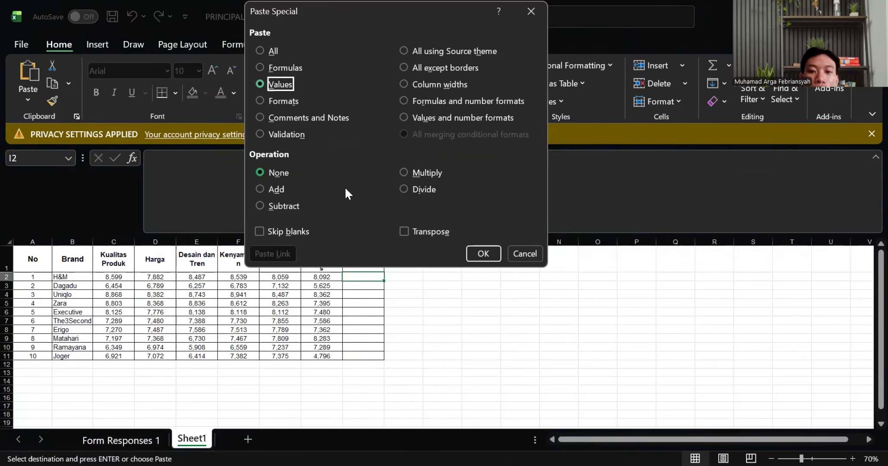
left_click(404, 231)
left_click(483, 254)
left_click(423, 313)
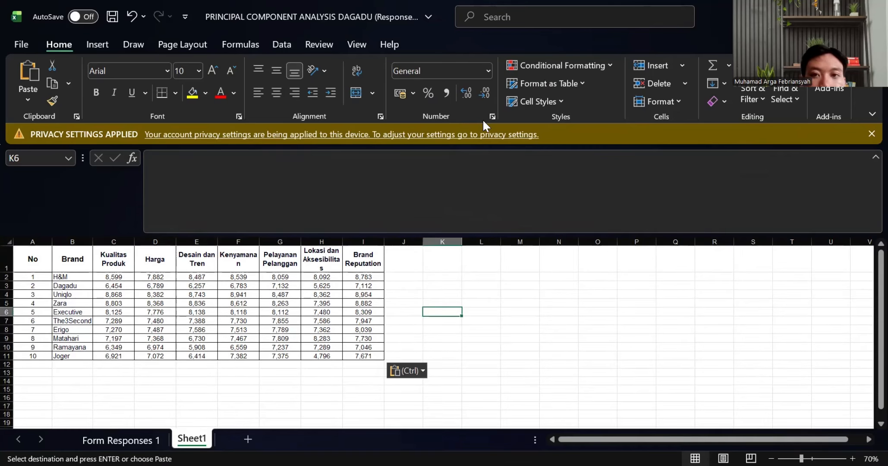
left_click(519, 346)
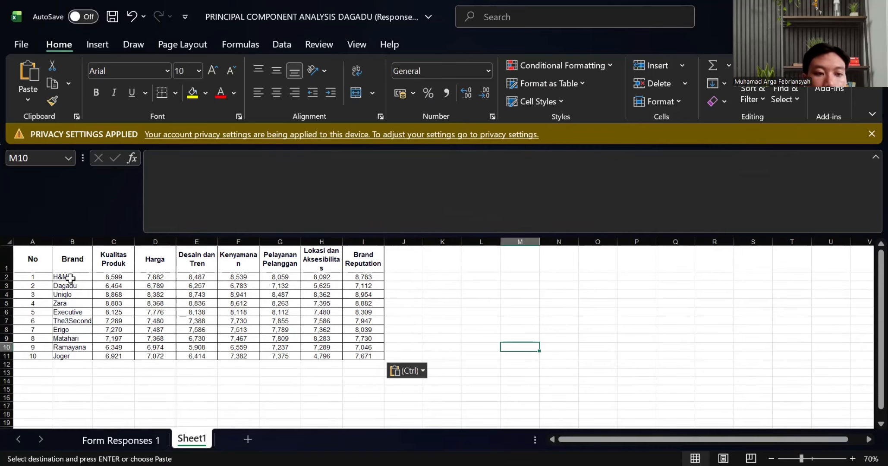
- Copy the brand names and ratings in B2:I11 of Sheet1 into the SPSS Data View, starting at the first cell
left_click_drag(70, 278, 357, 358)
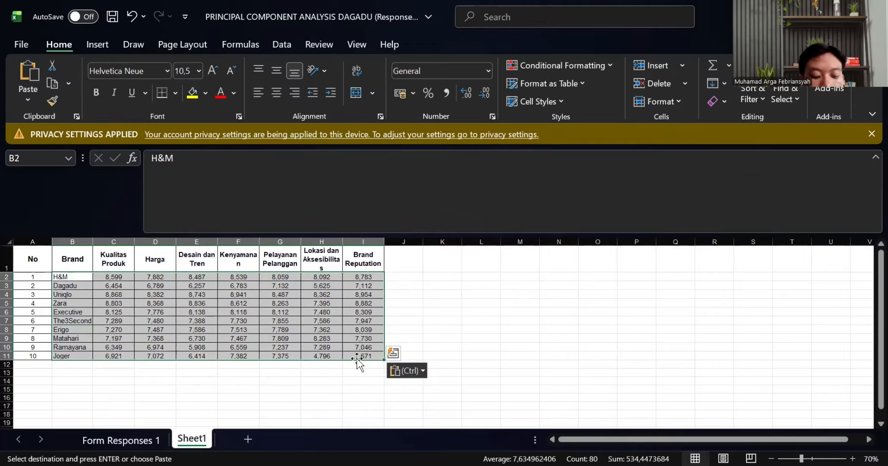
key("ctrl+c")
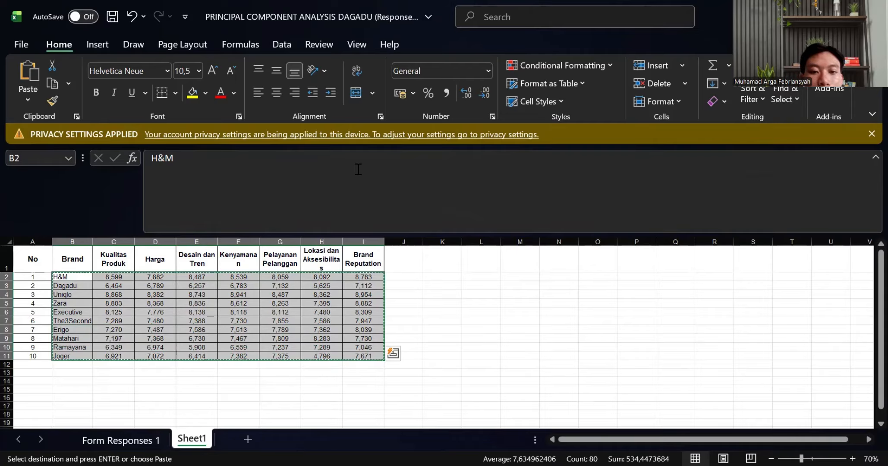
key("alt+Tab")
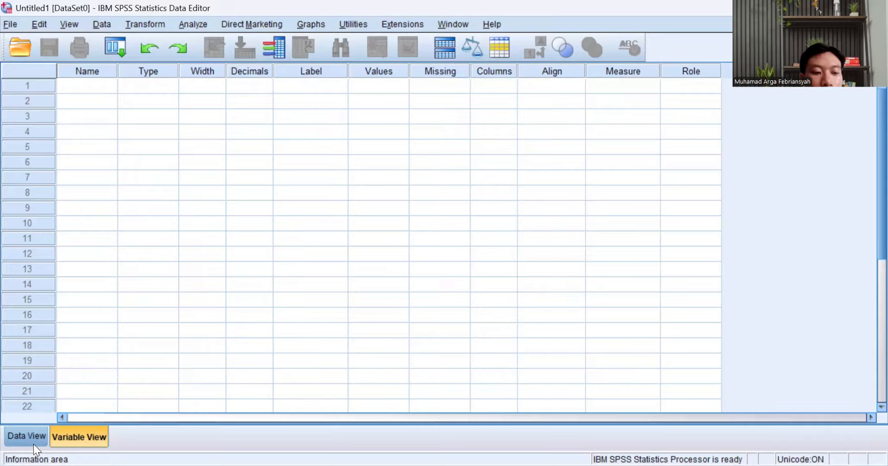
left_click(27, 436)
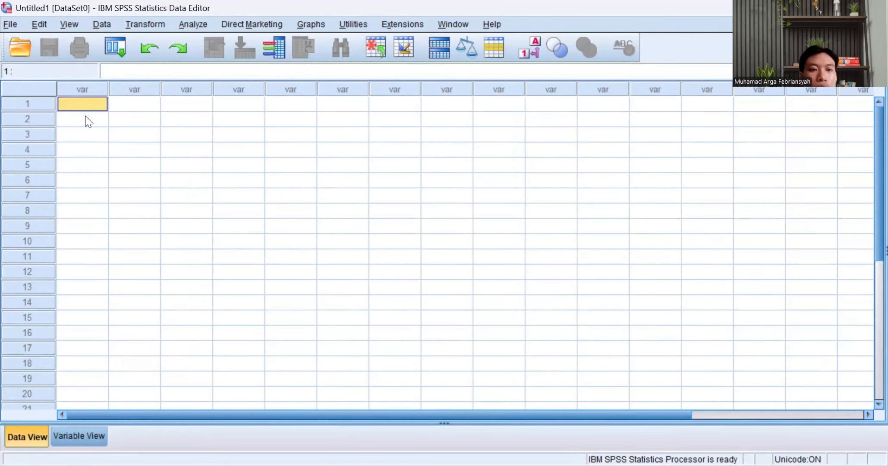
key("ctrl+v")
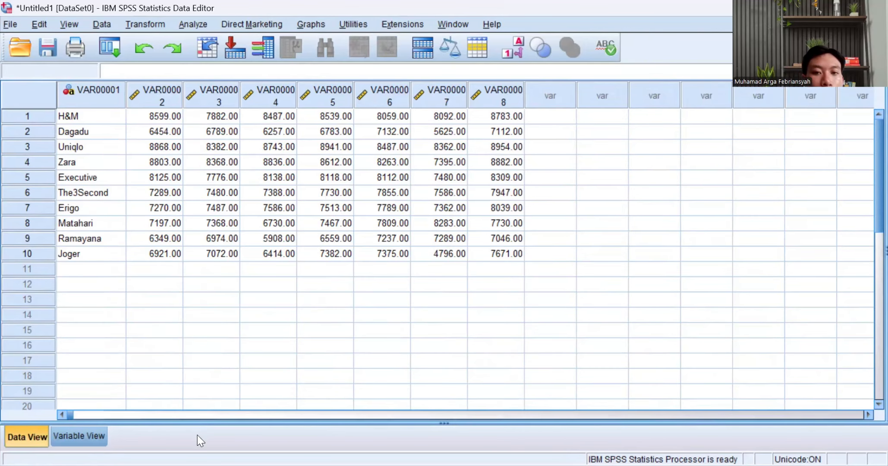
- Rename the first variable as Brand in the Variable View
left_click(84, 436)
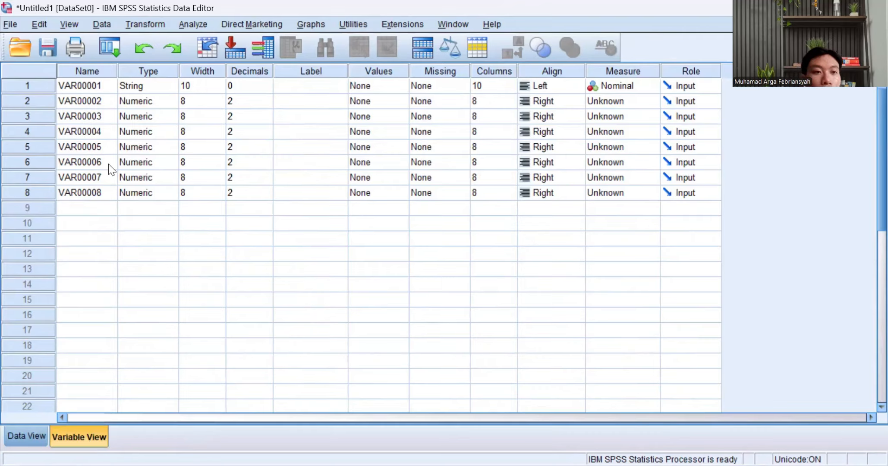
left_click(83, 89)
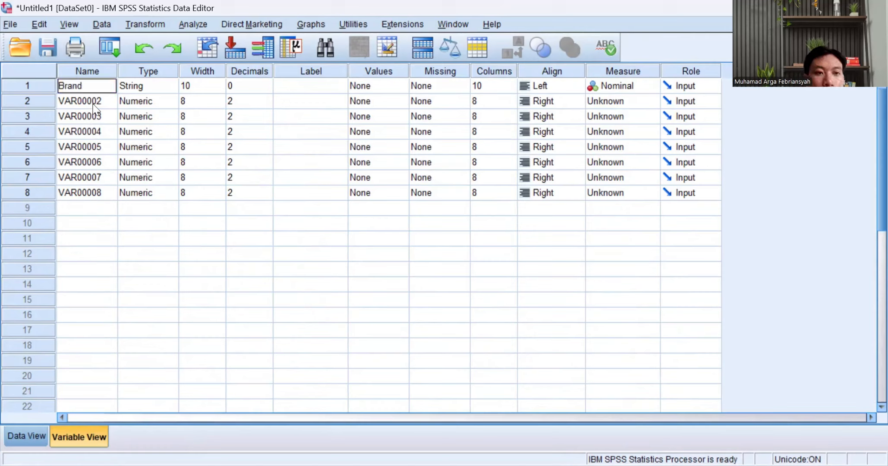
- Rename the second variable as KualitasProduk
left_click(94, 104)
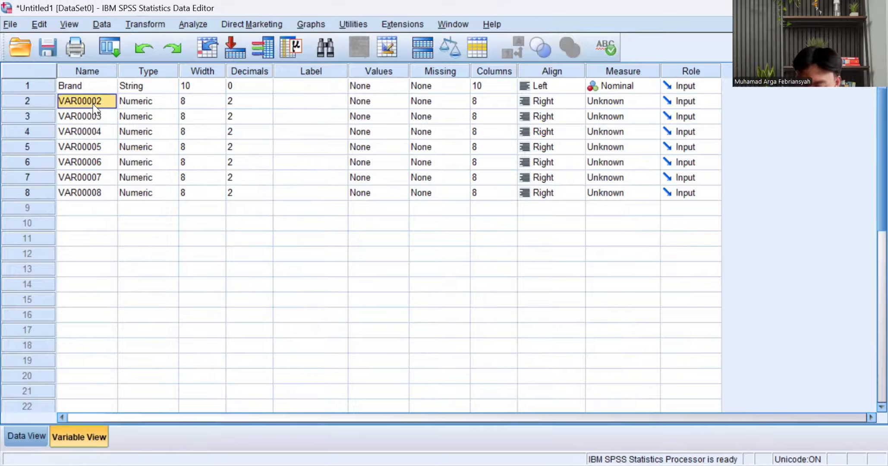
left_click(93, 104)
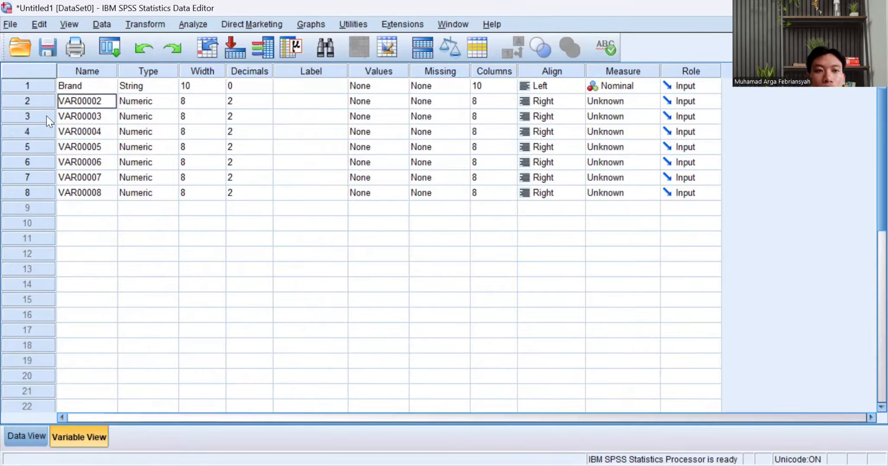
key("BackSpace")
key("BackSpace")
key("BackSpace")
key("BackSpace")
key("BackSpace")
key("BackSpace")
key("BackSpace")
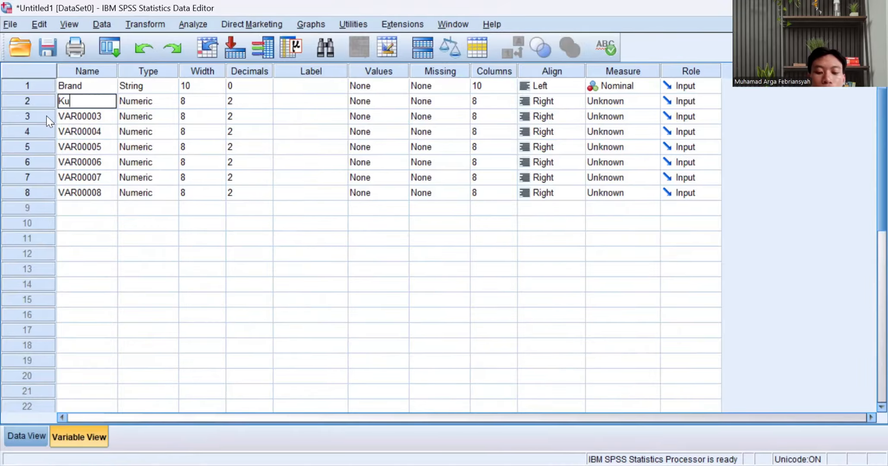
type("KualitasProdu")
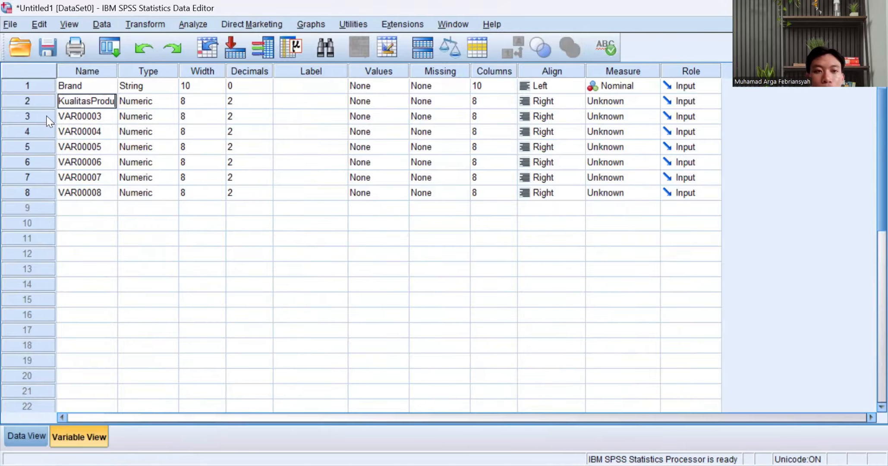
type("k")
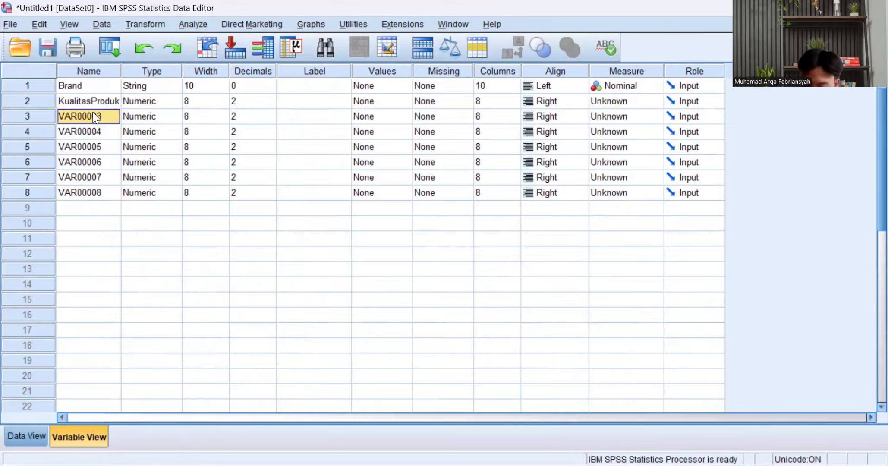
- Rename the third variable as Harga and the fourth as DesigndanTrend
type("Harga")
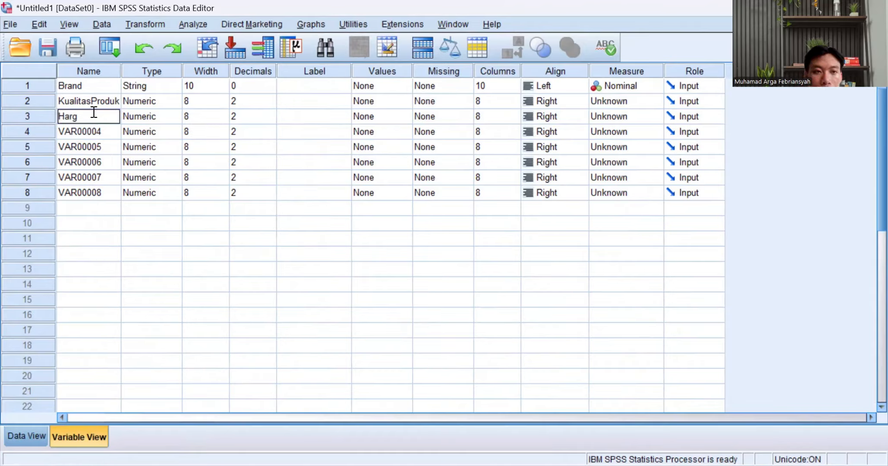
left_click(95, 135)
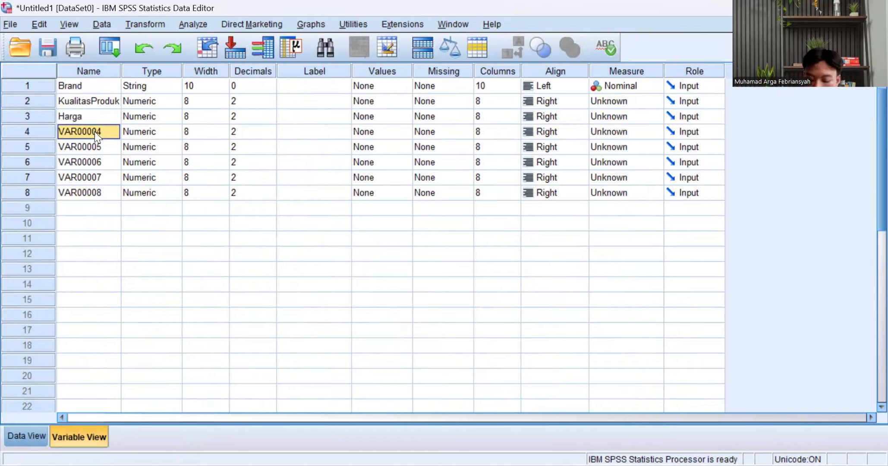
type("Design")
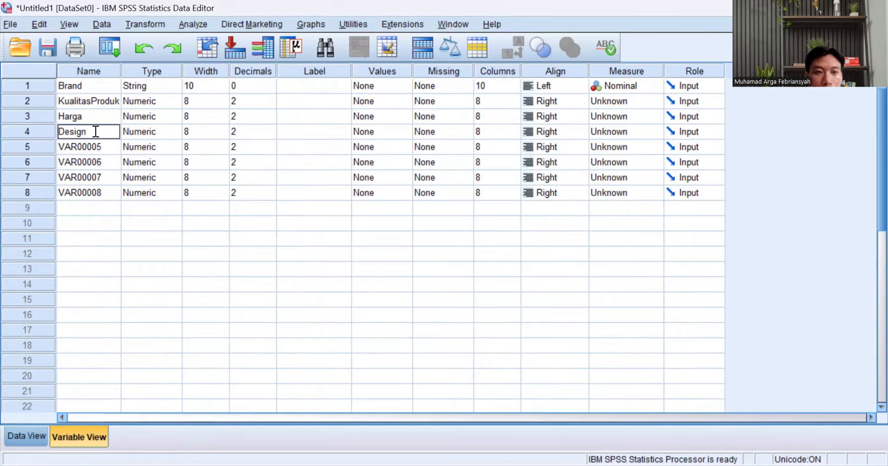
type("danTrend")
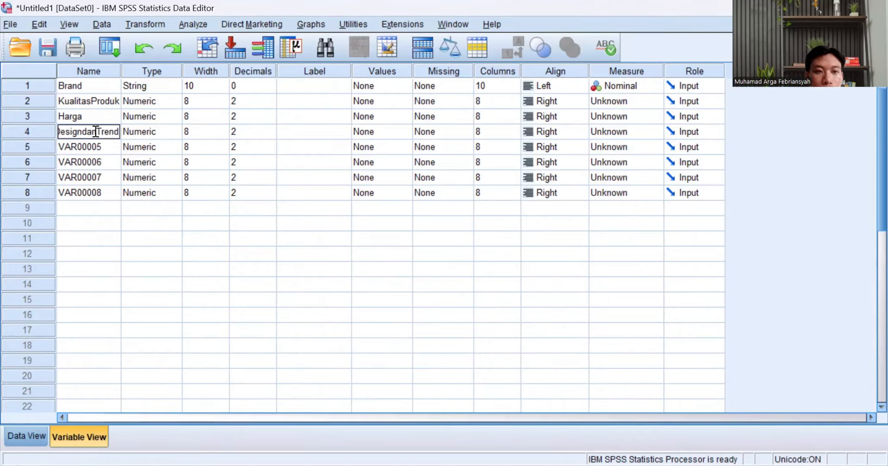
- Rename the fifth variable as Kenyamanan and the sixth as Pelayanan
left_click(102, 150)
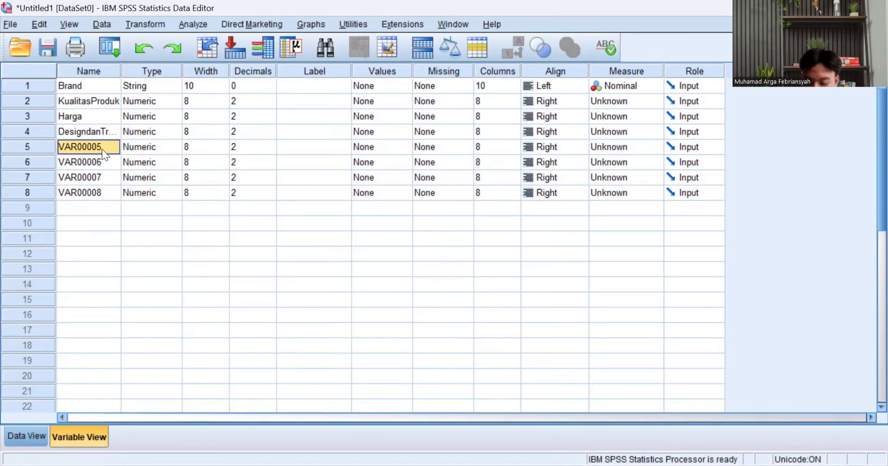
type("Kenyamanan")
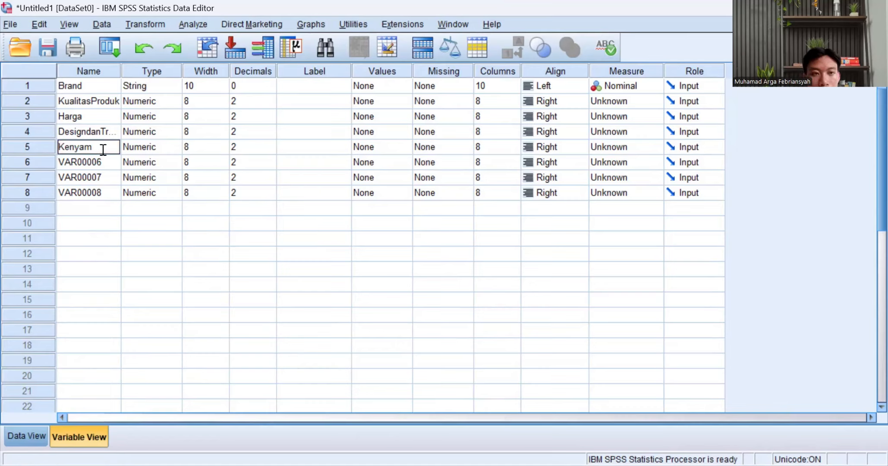
left_click(104, 163)
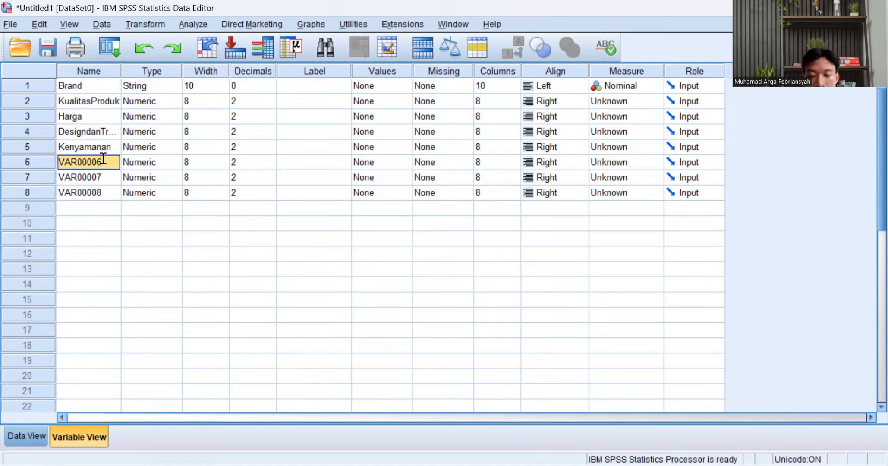
type("Pelayanan")
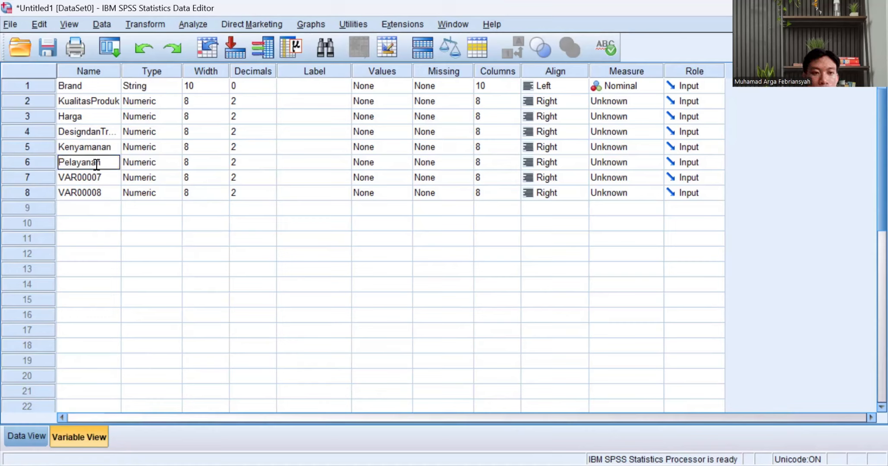
- Rename the seventh variable as LokasidanAksesbilitas
left_click(96, 177)
type("L")
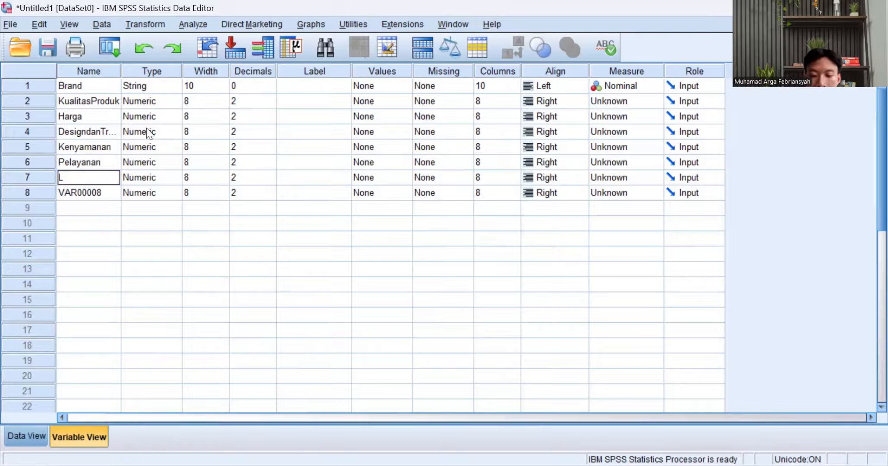
type("okasidan")
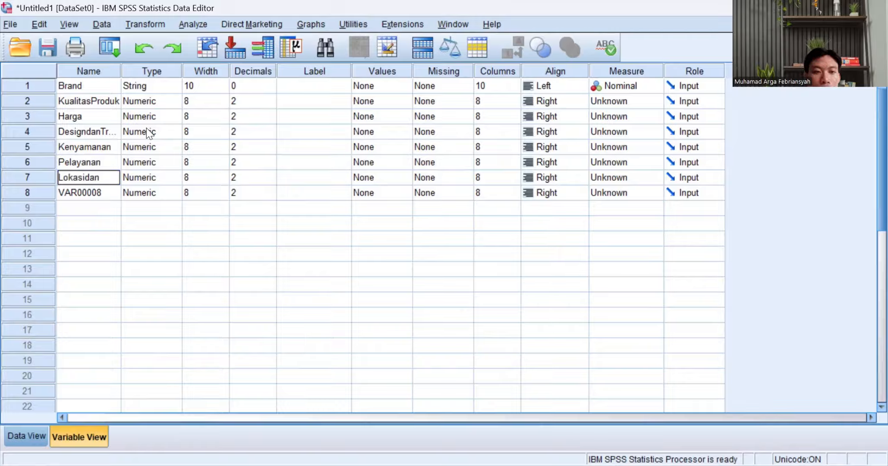
type("Aksesb")
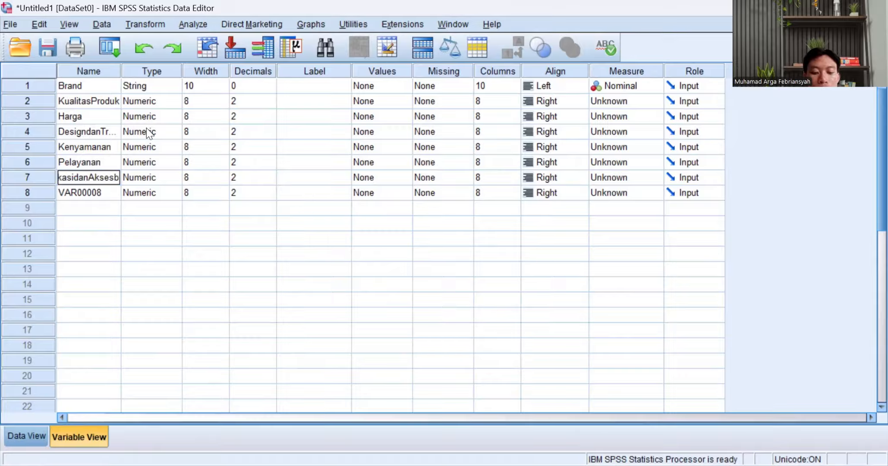
type("ilitas")
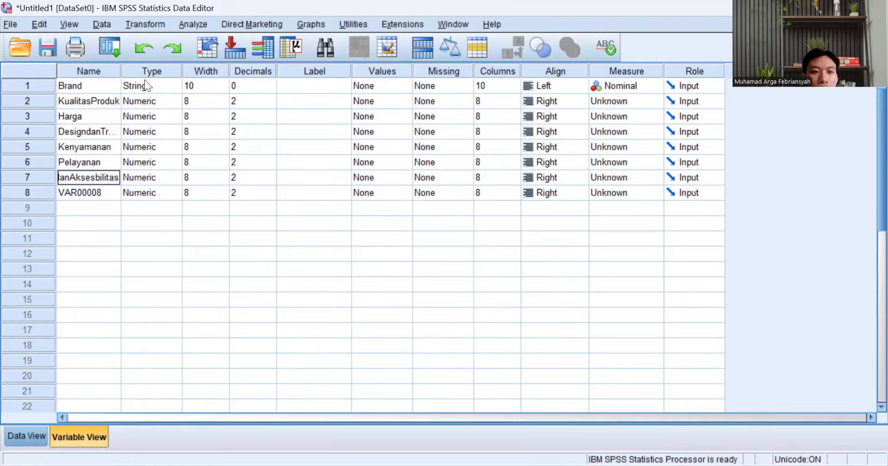
- Rename the eighth variable as BrandReputation and widen the Name column to fit the full variable names
left_click(95, 193)
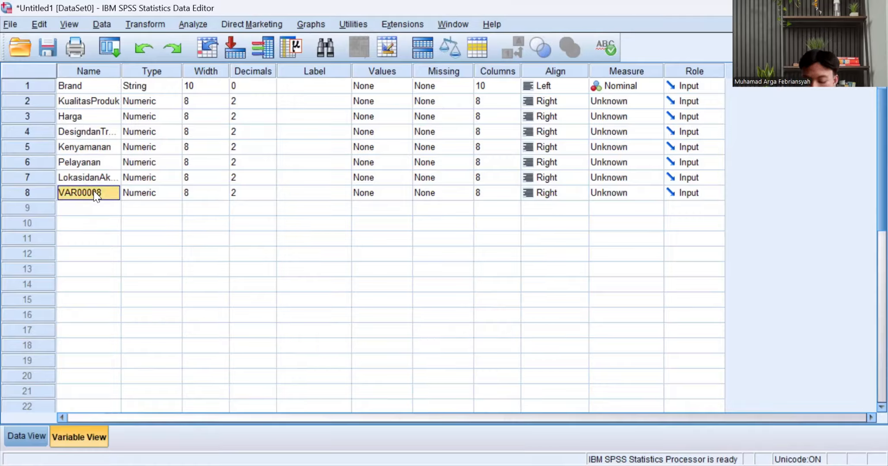
type("B")
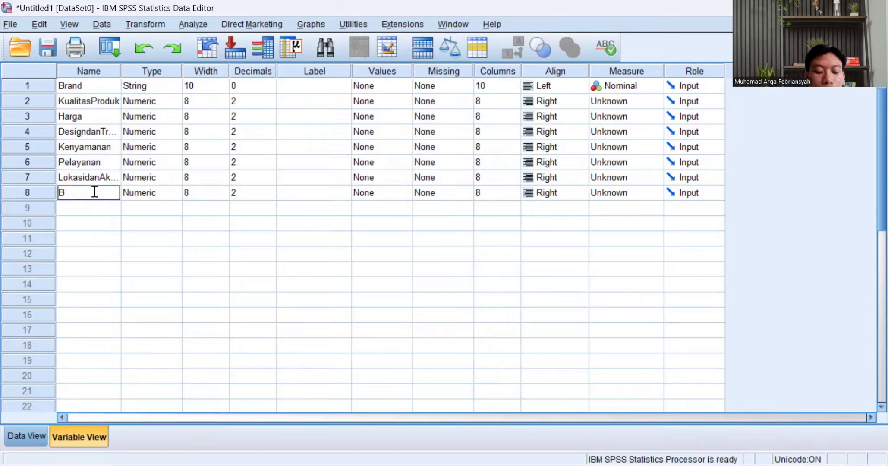
type("rand R")
key("BackSpace")
key("BackSpace")
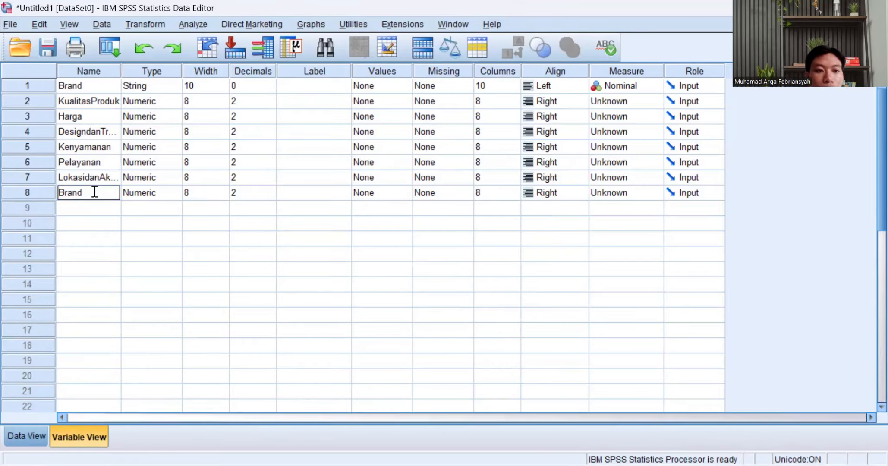
type("Reput")
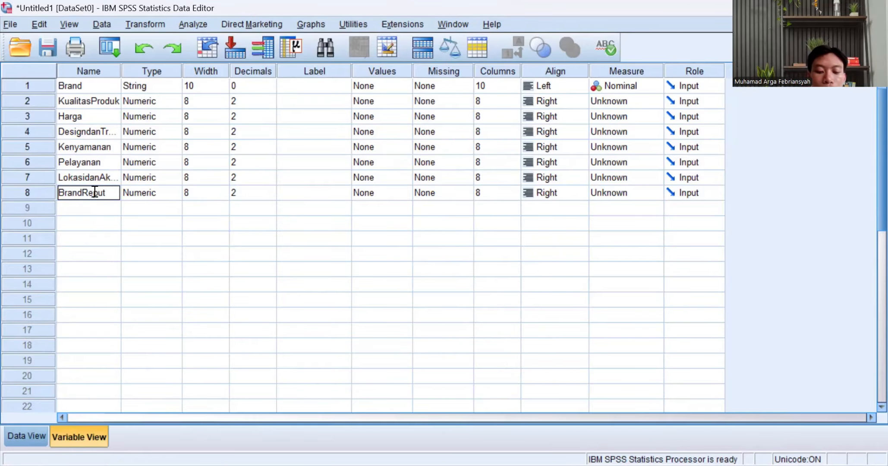
type("ation")
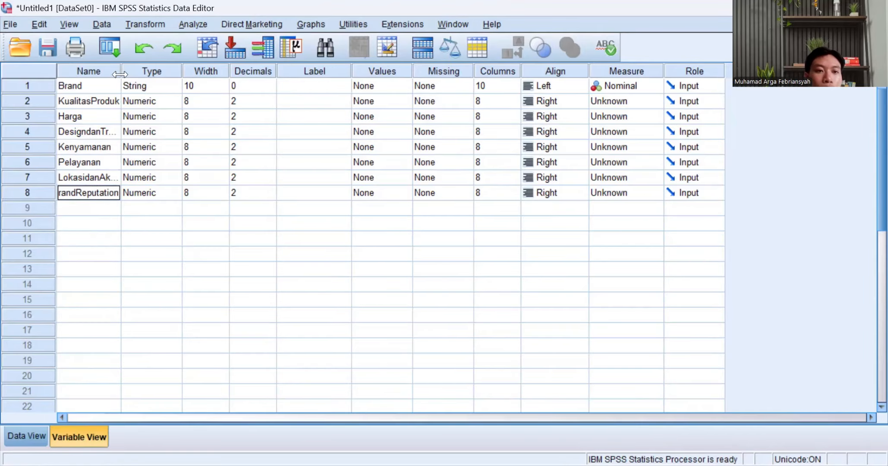
left_click_drag(119, 75, 186, 76)
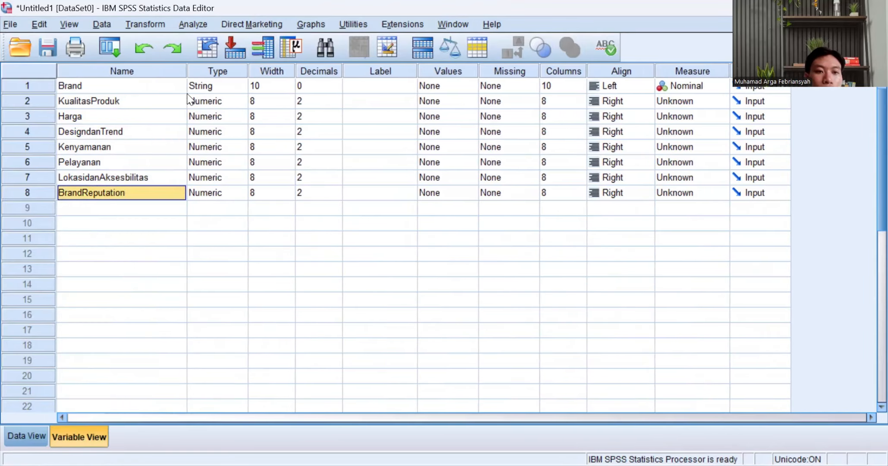
left_click(284, 223)
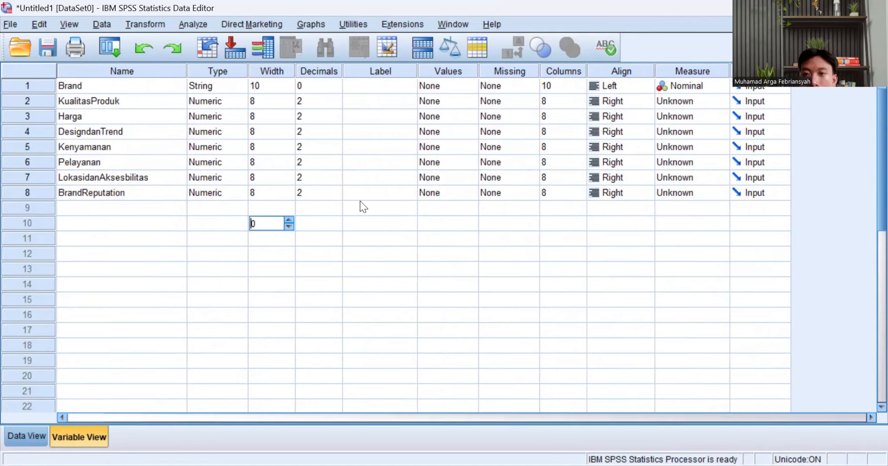
- Set the measurement level of KualitasProduk, Harga and DesigndanTrend to Scale
left_click(674, 105)
left_click(679, 117)
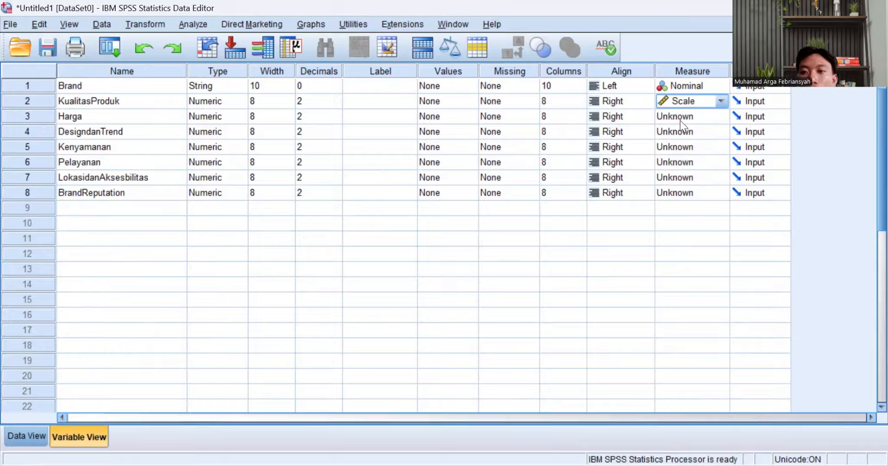
left_click(680, 121)
left_click(681, 132)
left_click(682, 132)
left_click(682, 133)
left_click(684, 147)
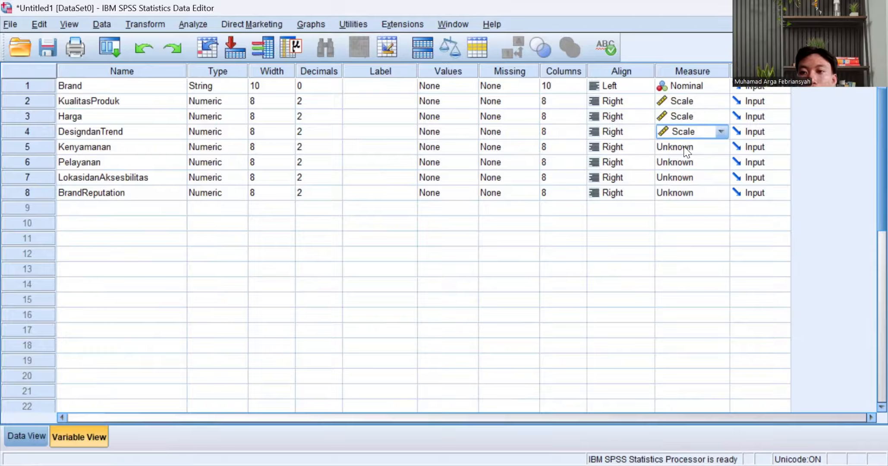
- Set the measurement level of Kenyamanan, Pelayanan, LokasidanAksesbilitas and BrandReputation to Scale
left_click(683, 147)
left_click(685, 148)
left_click(684, 163)
double_click(683, 162)
left_click(682, 177)
double_click(682, 179)
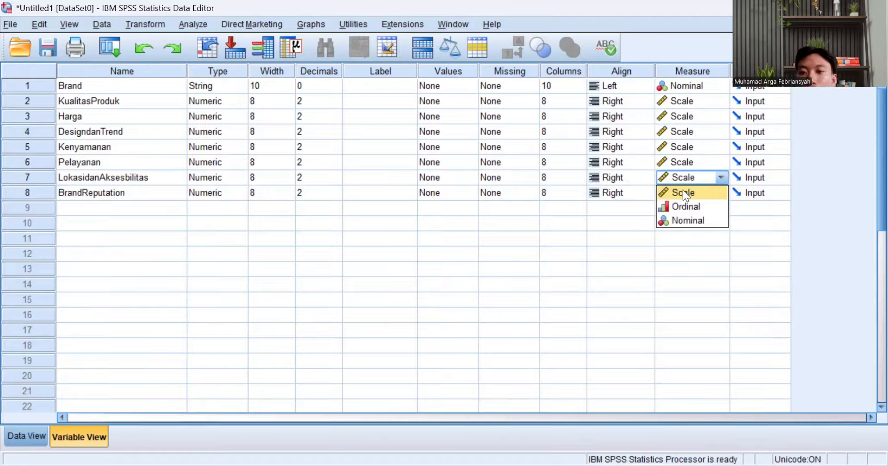
left_click(683, 208)
double_click(685, 193)
left_click(682, 208)
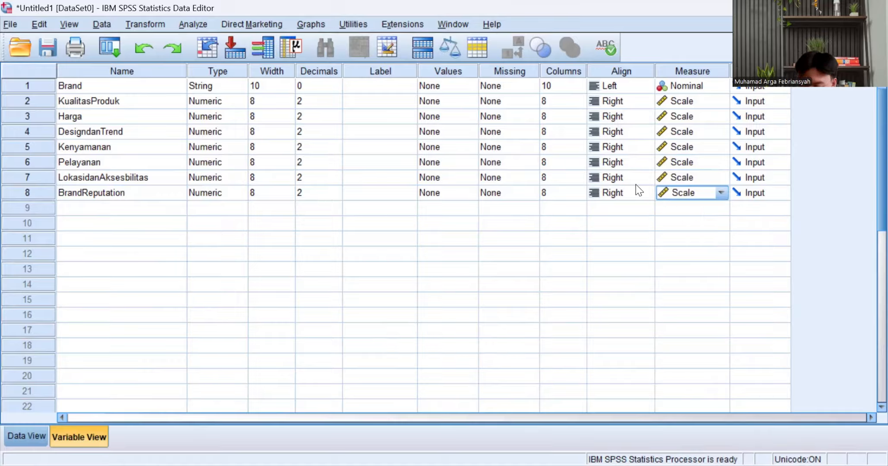
- Start a Factor Analysis with the seven rating variables, KualitasProduk through BrandReputation, as its analysis variables
left_click(195, 25)
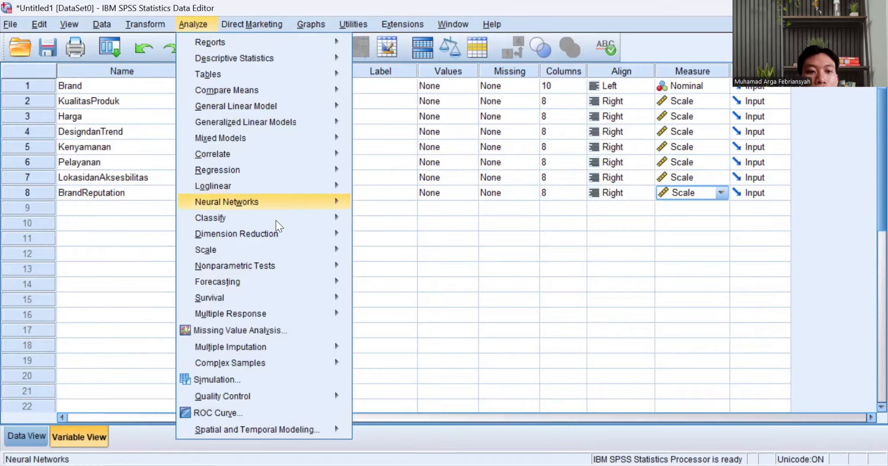
mouse_move(282, 233)
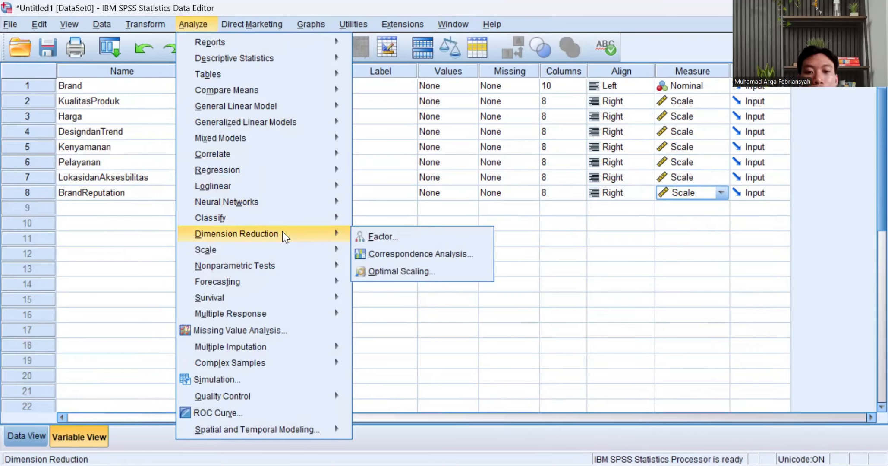
left_click(374, 234)
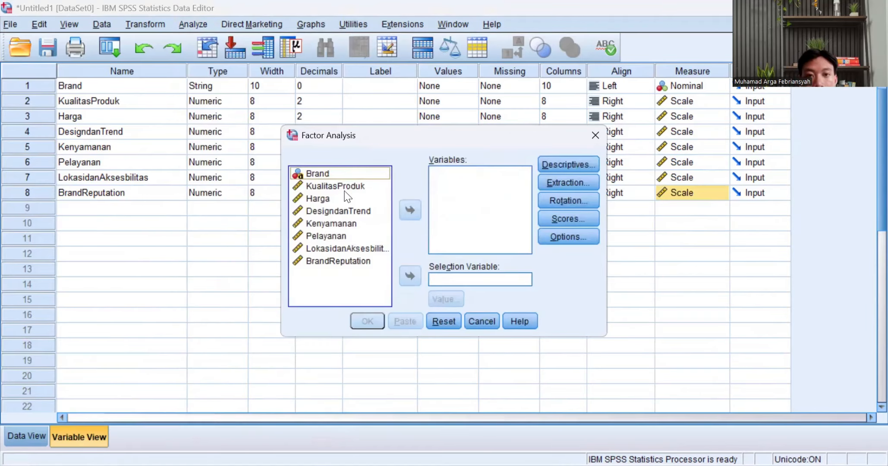
left_click(346, 187)
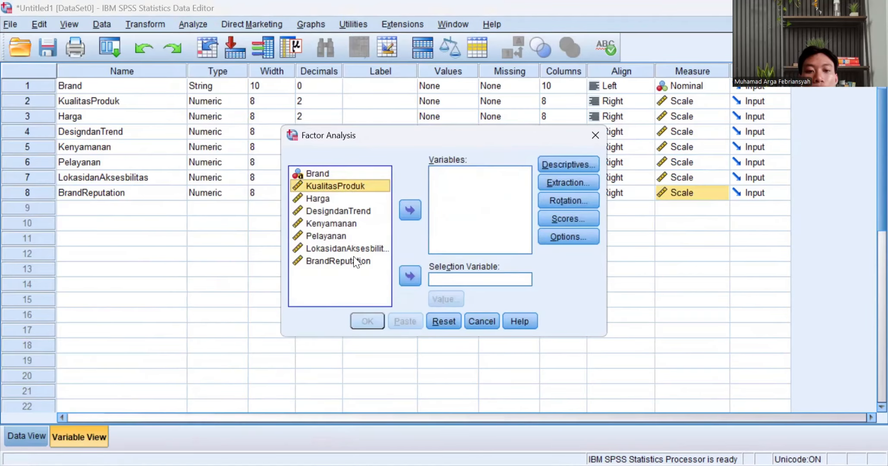
left_click(355, 259, "shift")
left_click(415, 212)
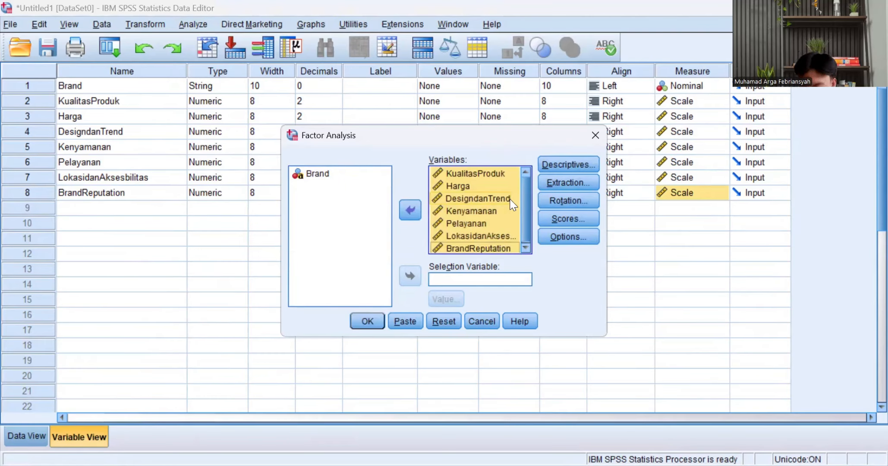
- Include the correlation matrix coefficients and significance levels in the factor analysis descriptives
left_click(629, 130)
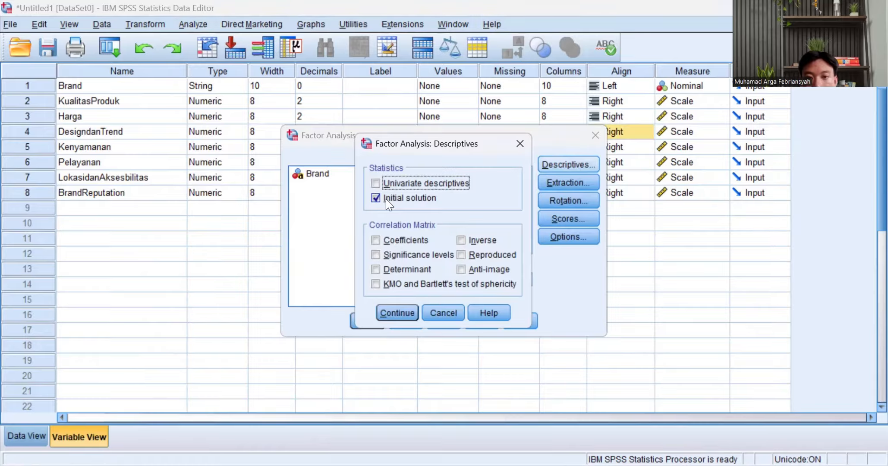
left_click(375, 240)
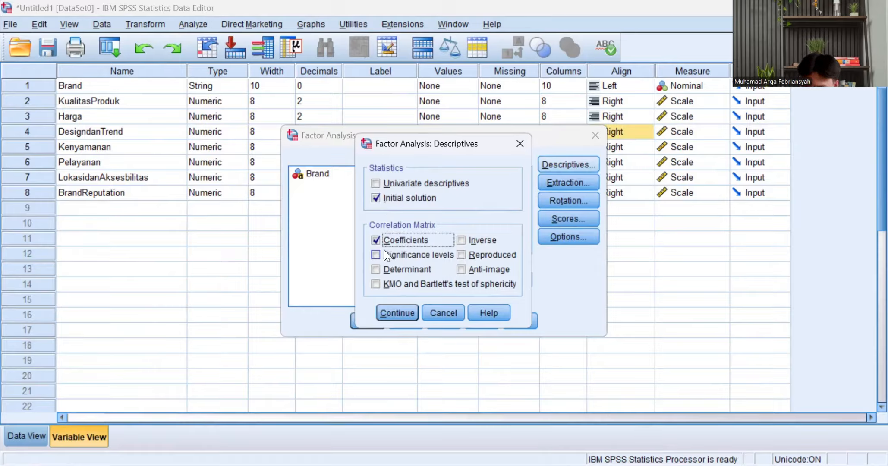
left_click(383, 256)
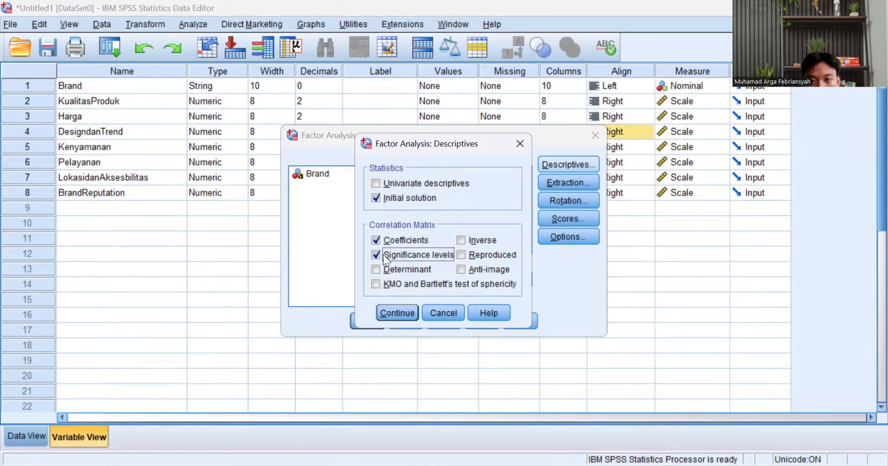
left_click(400, 316)
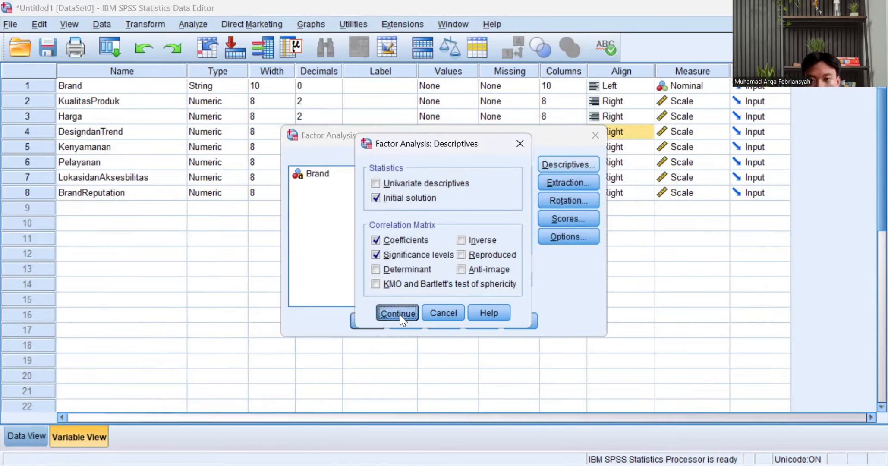
- Set the extraction to eigenvalues greater than 05 and add a scree plot to the displayed results
left_click(566, 183)
left_click(442, 245)
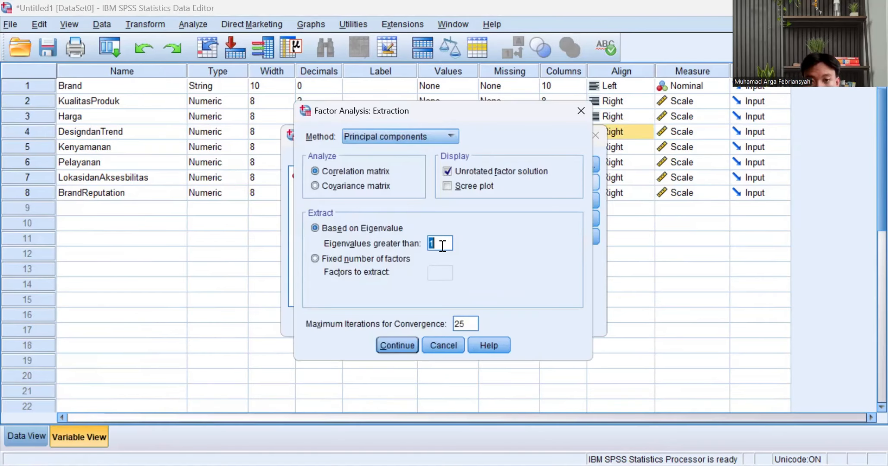
key("BackSpace")
type("0")
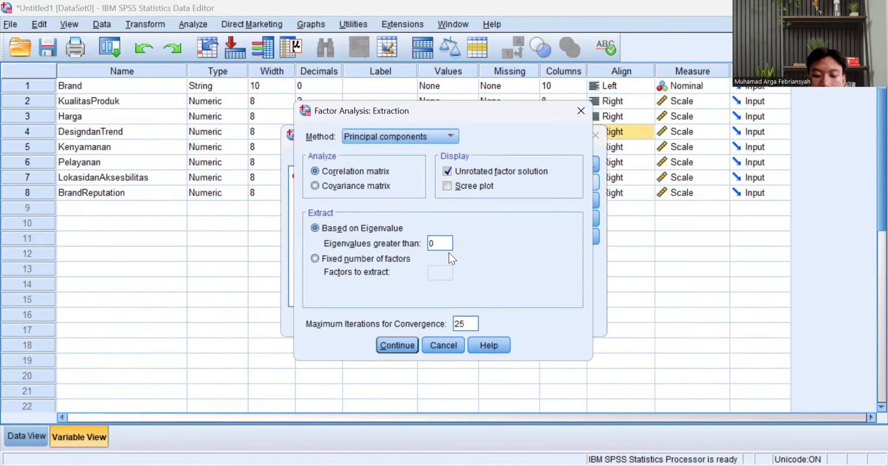
type("5")
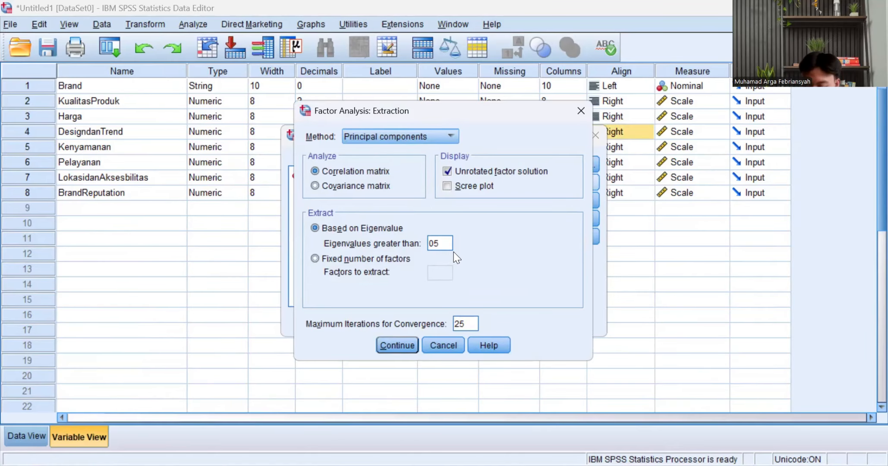
left_click(450, 185)
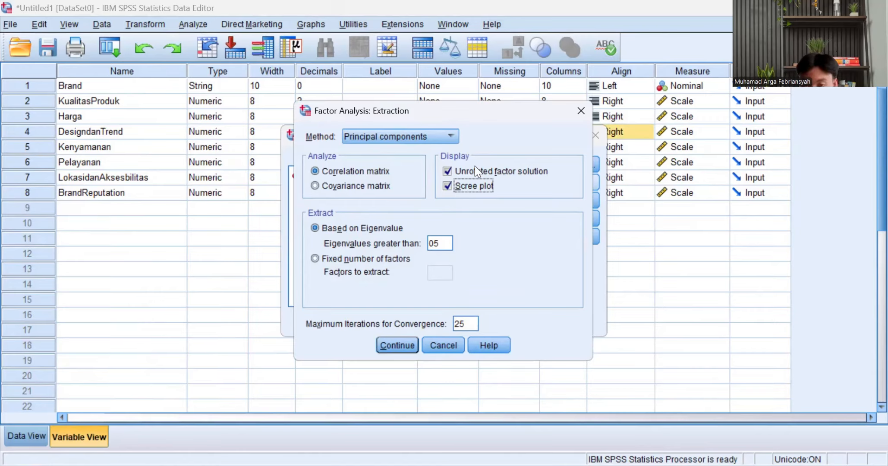
left_click(406, 343)
- Save the factor scores as variables with the Regression method and run the factor analysis
left_click(565, 220)
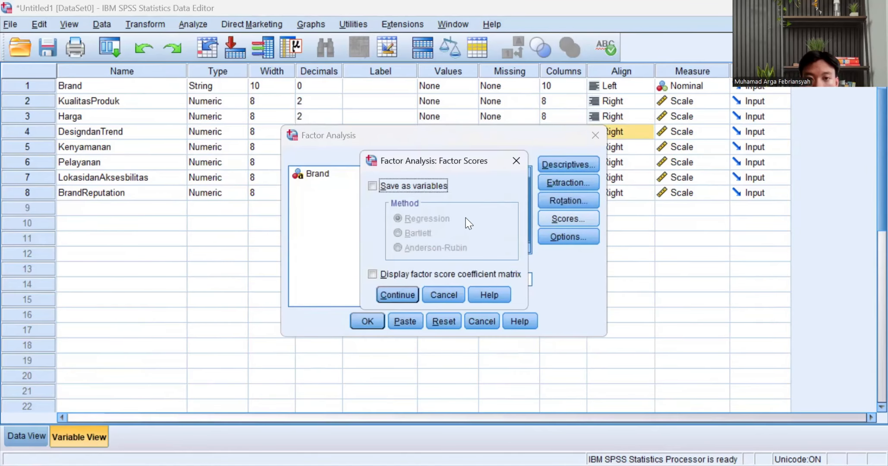
left_click(371, 185)
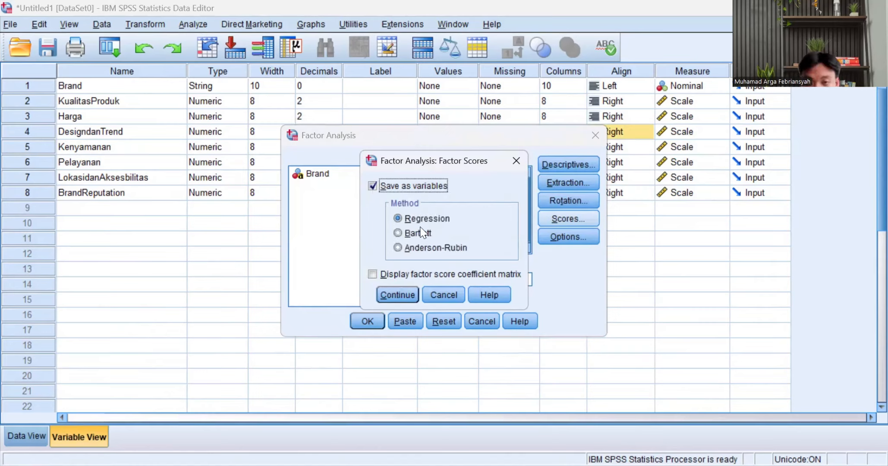
left_click(409, 296)
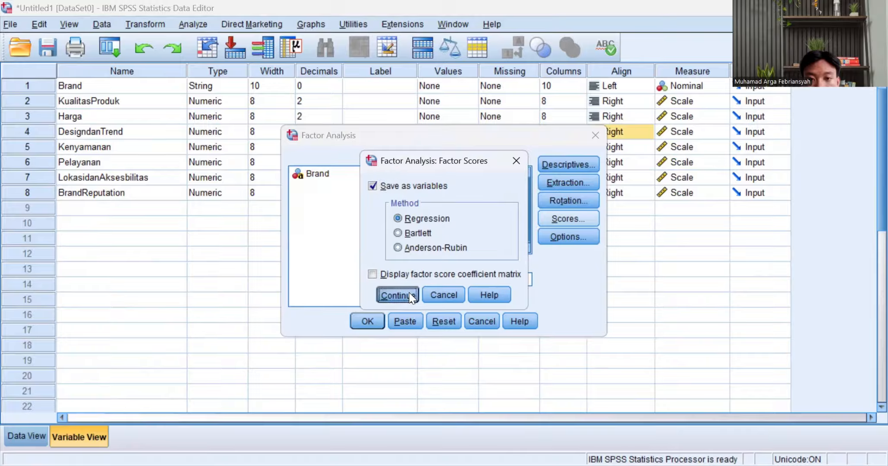
left_click(378, 321)
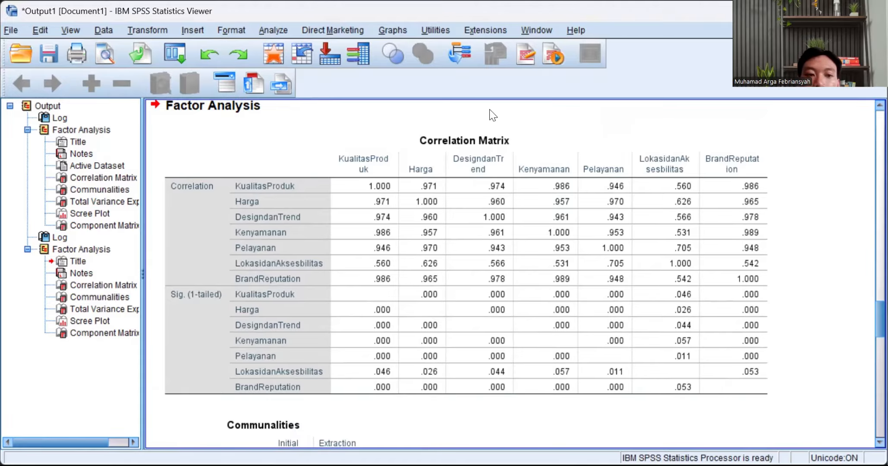
- Examine the Correlation Matrix and the extraction values in the Communalities table of the new factor analysis output
left_click(513, 137)
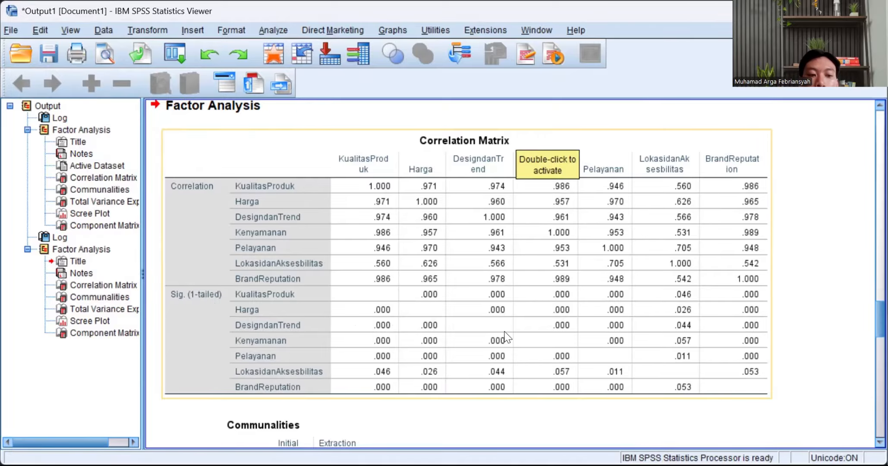
scroll(462, 273, "down", 3)
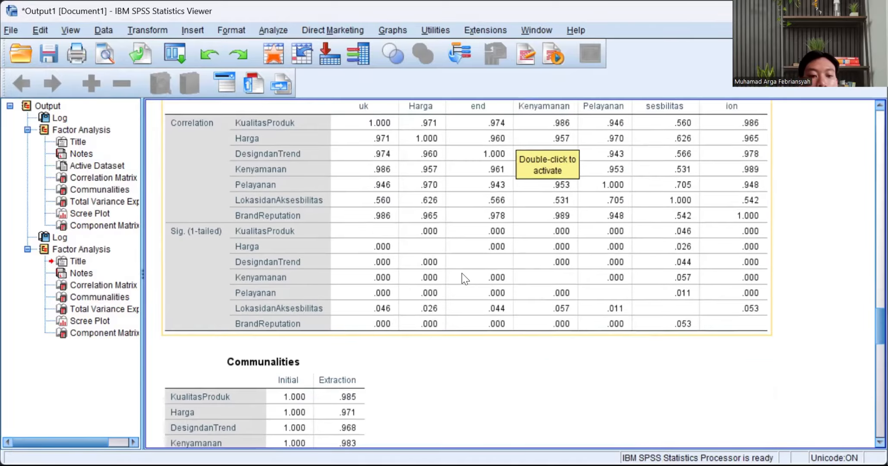
scroll(462, 273, "down", 6)
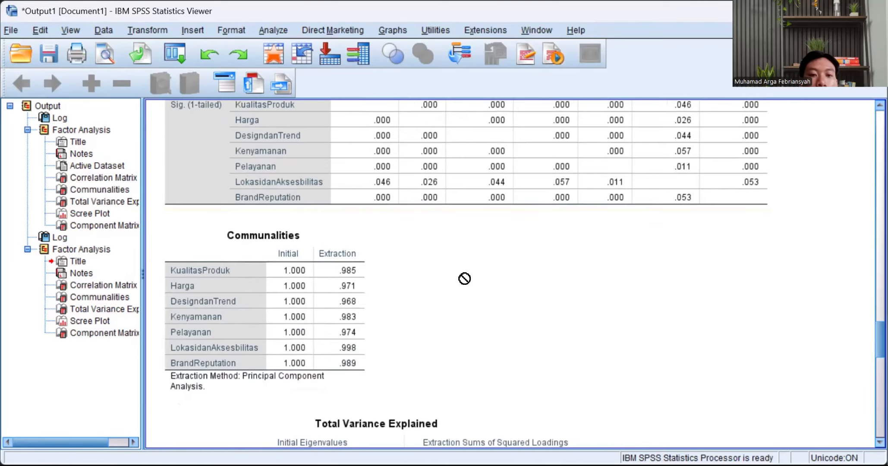
scroll(345, 268, "down", 3)
left_click(345, 268)
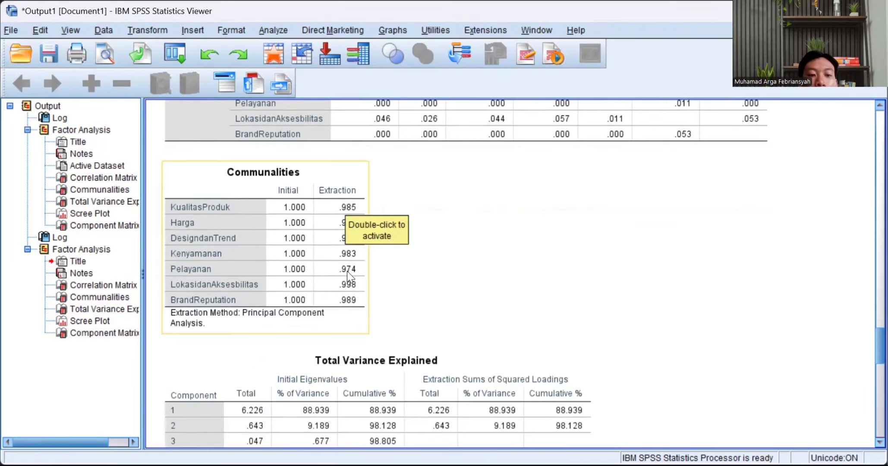
left_click_drag(347, 271, 362, 202)
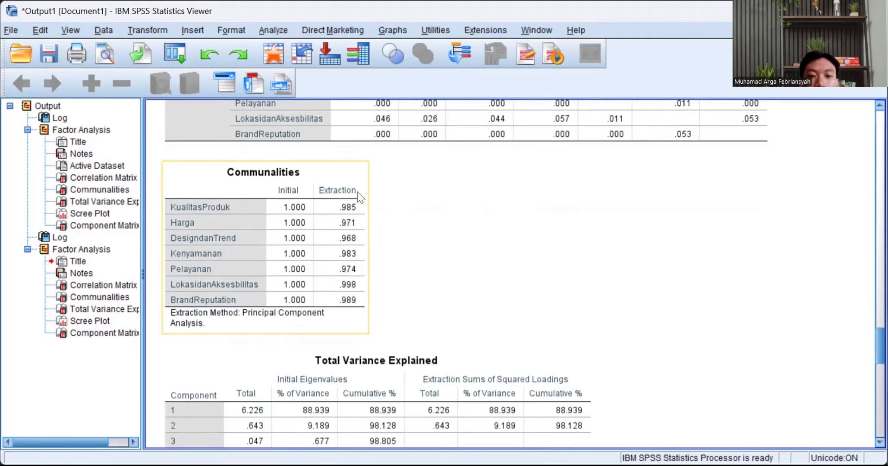
left_click_drag(362, 271, 372, 259)
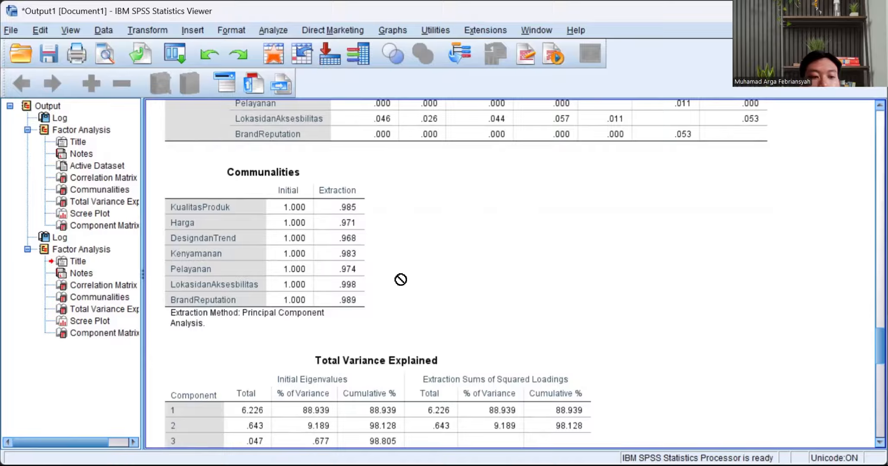
left_click(332, 288)
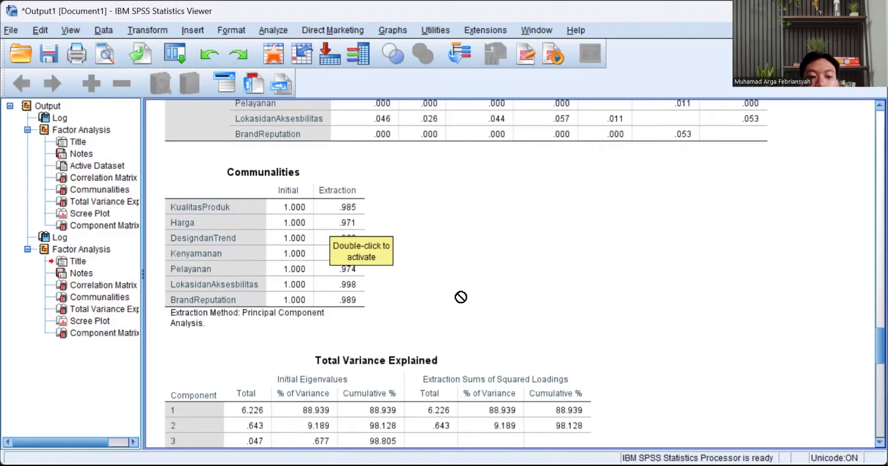
- Examine the Total Variance Explained table, the Scree Plot and both components' loadings in the Component Matrix
scroll(398, 256, "down", 3)
scroll(398, 257, "down", 3)
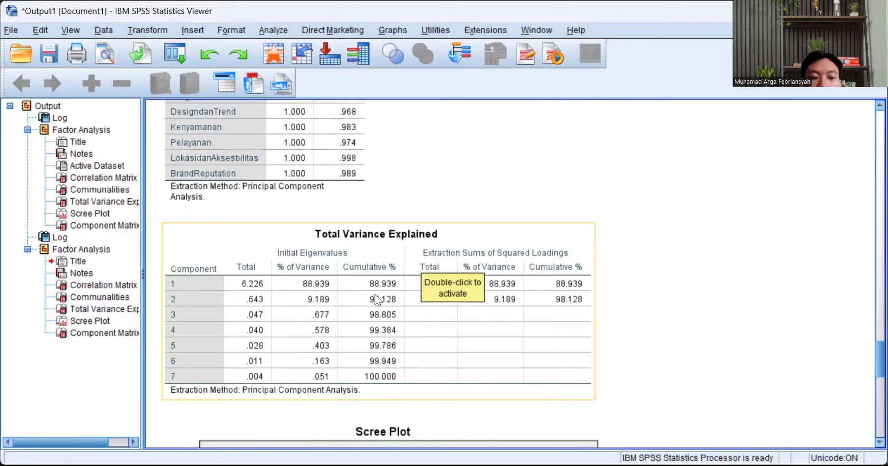
left_click(663, 320)
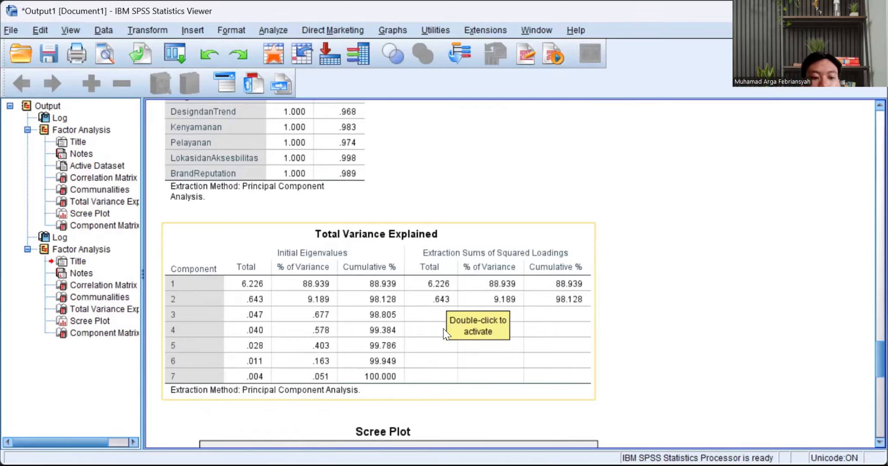
scroll(435, 305, "down", 3)
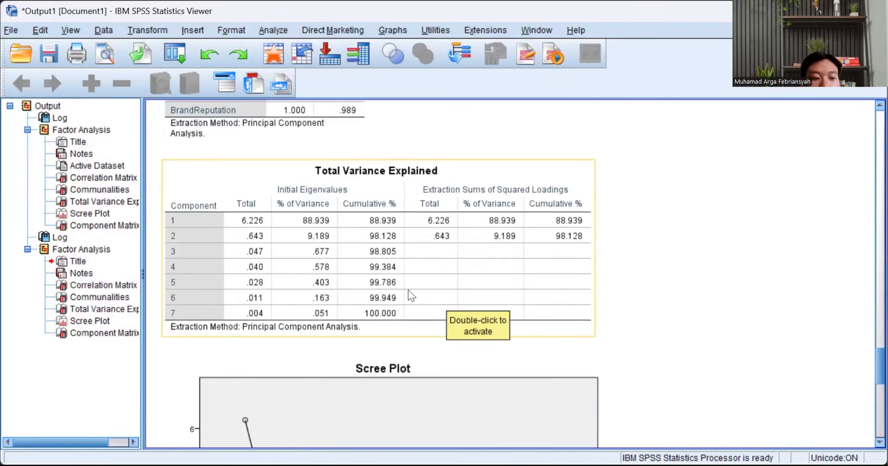
scroll(410, 295, "down", 3)
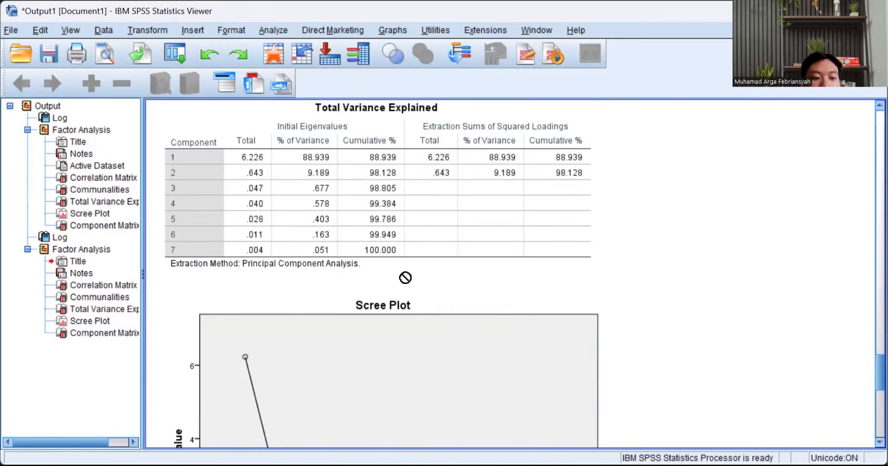
scroll(405, 277, "down", 20)
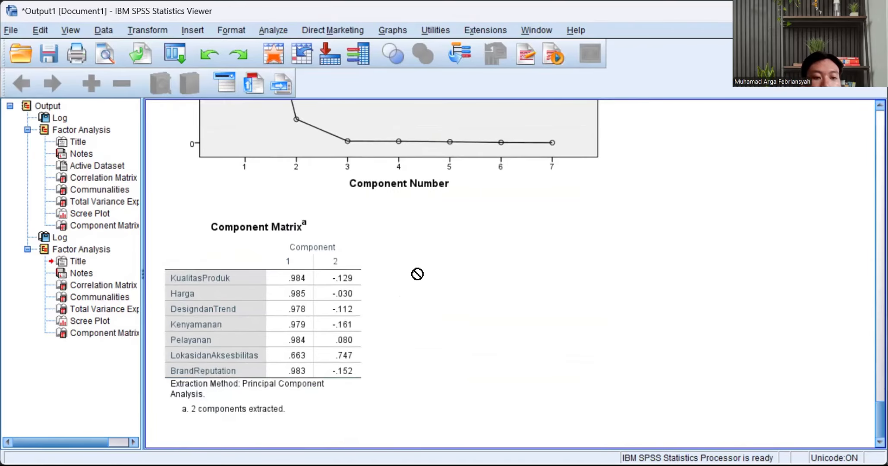
left_click(358, 278)
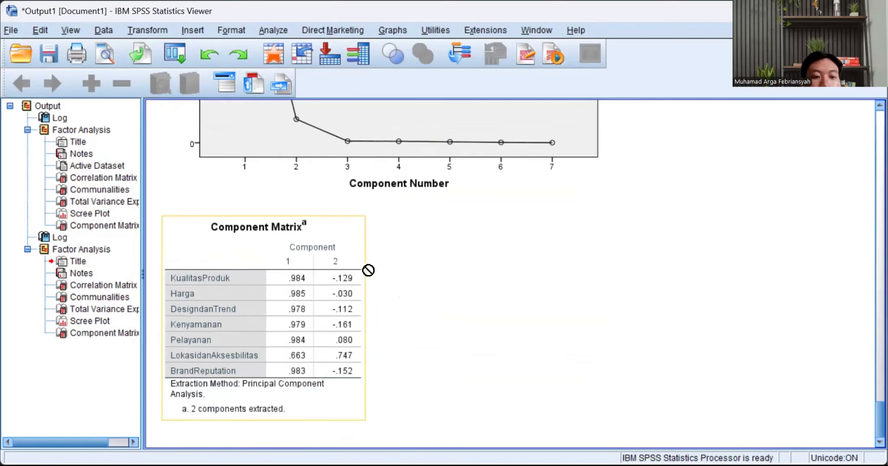
left_click(372, 274)
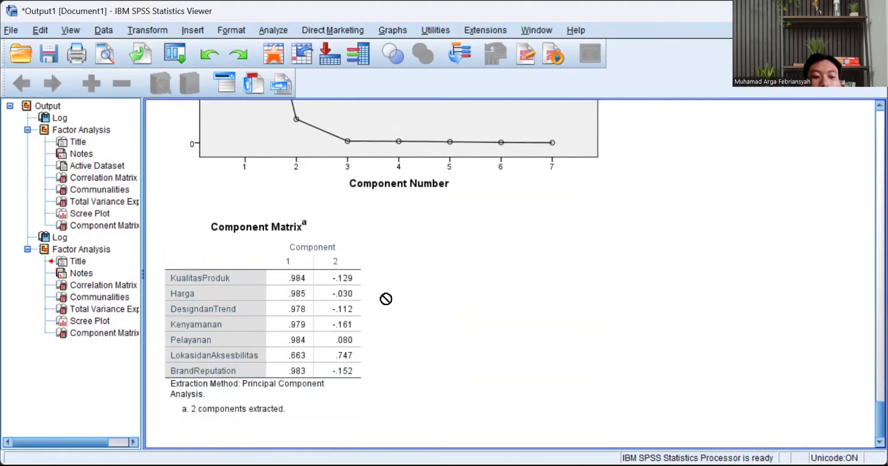
left_click(363, 304)
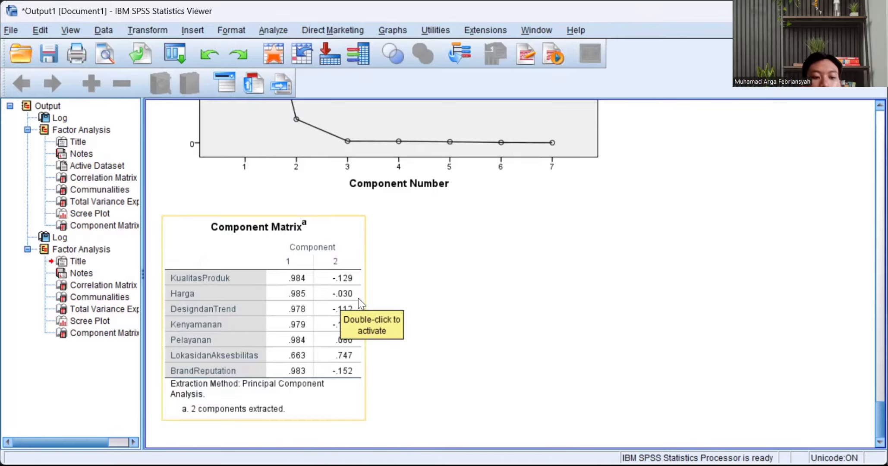
left_click_drag(360, 299, 347, 351)
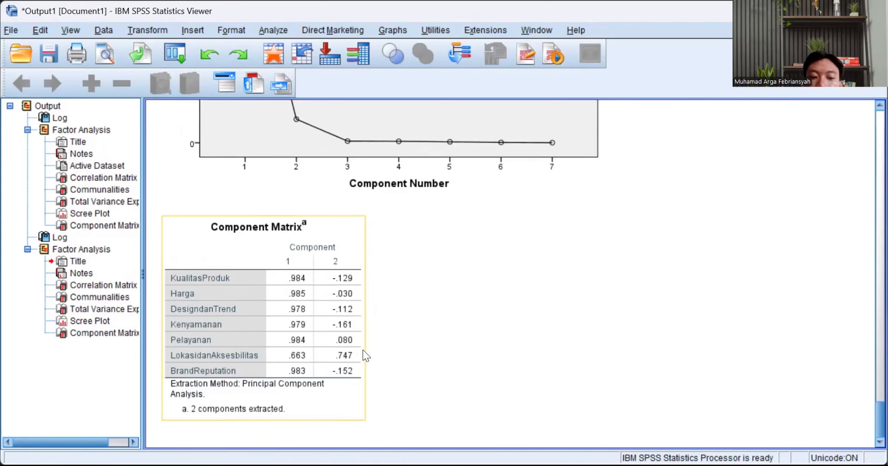
mouse_move(362, 353)
left_mouse_down()
mouse_move(370, 347)
mouse_move(359, 355)
left_mouse_up()
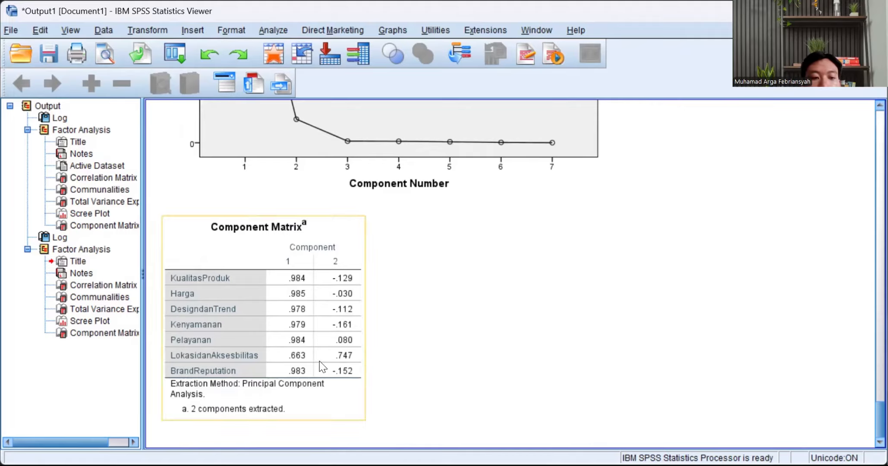
scroll(432, 264, "up", 10)
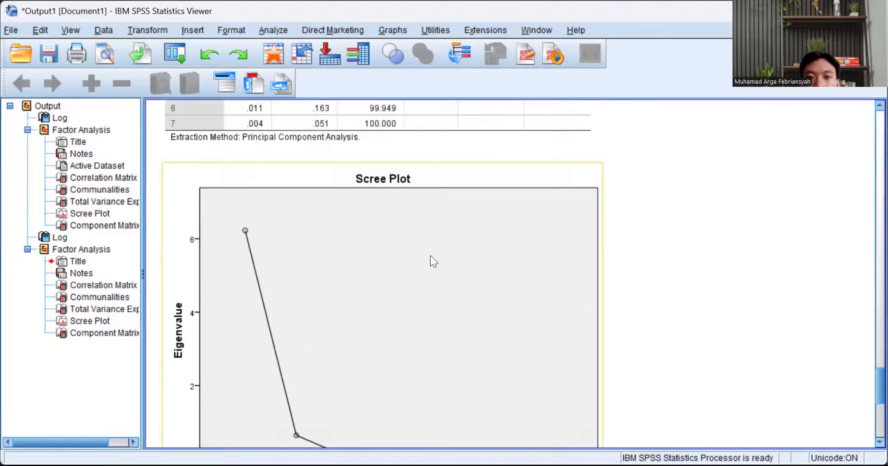
scroll(431, 257, "up", 2)
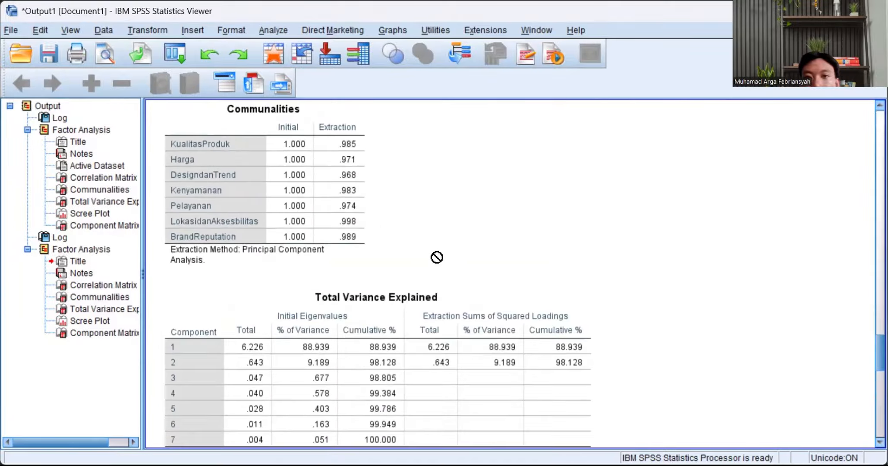
- Return to the Data Editor with the saved factor scores and create a new empty dataset
key("alt+Tab")
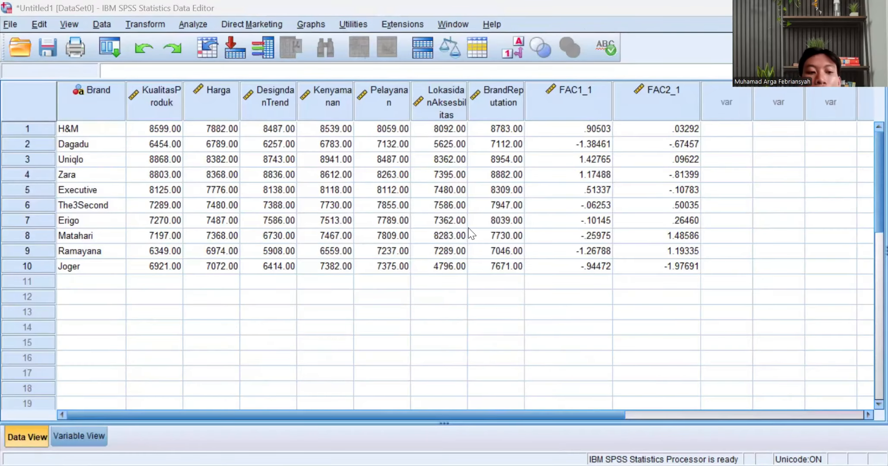
left_click(9, 24)
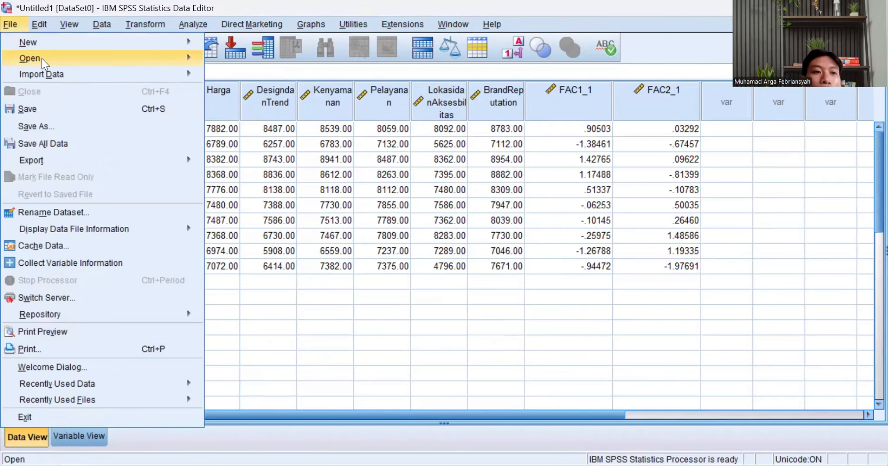
mouse_move(43, 42)
left_click(212, 42)
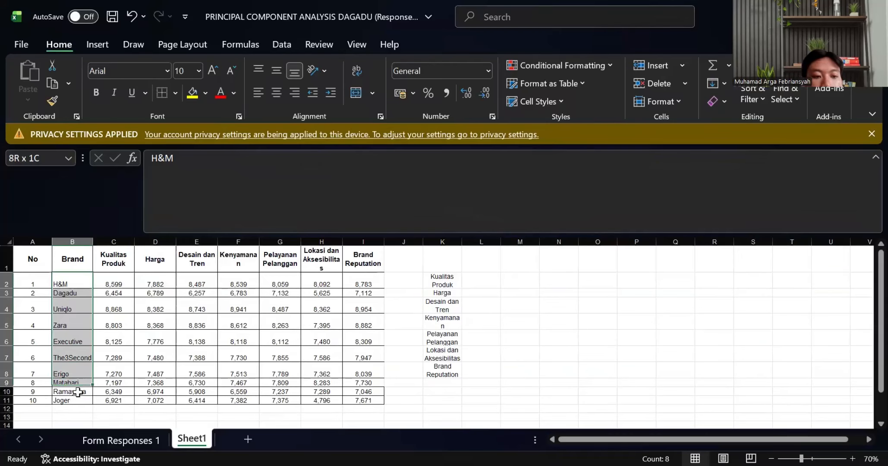
- Copy the ten brand names from H&M to Joger in the Excel sheet into the new SPSS dataset's first column
left_click_drag(77, 390, 77, 399)
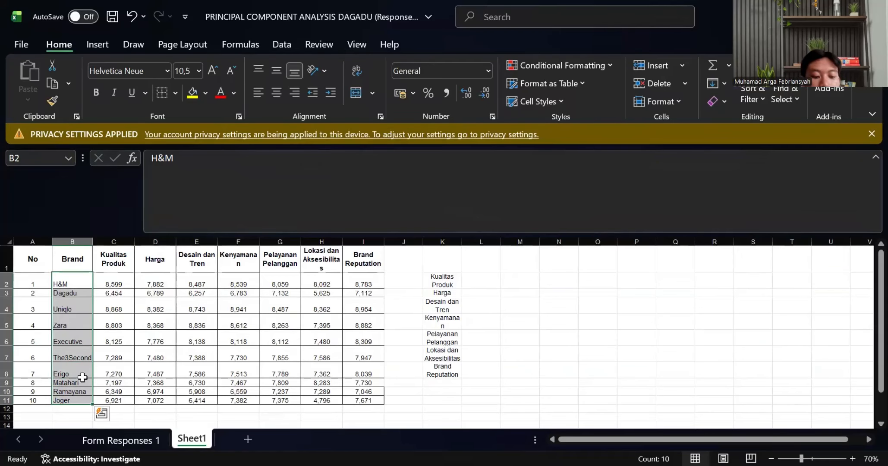
key("ctrl+c")
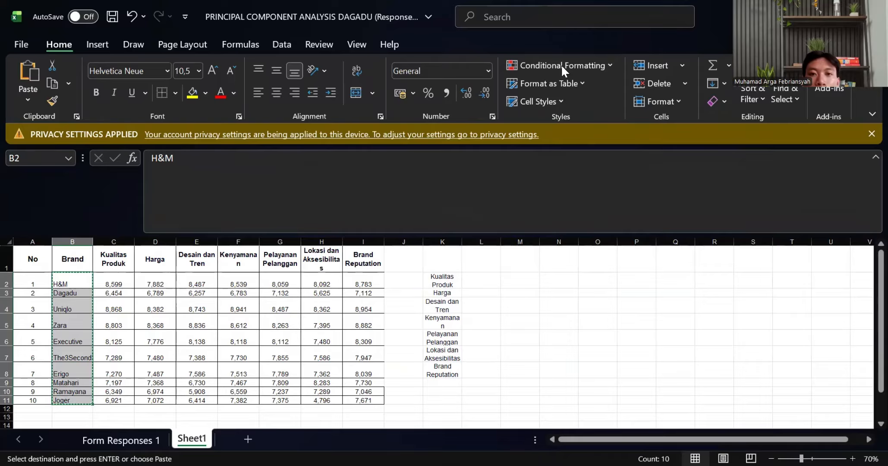
key("alt+Tab")
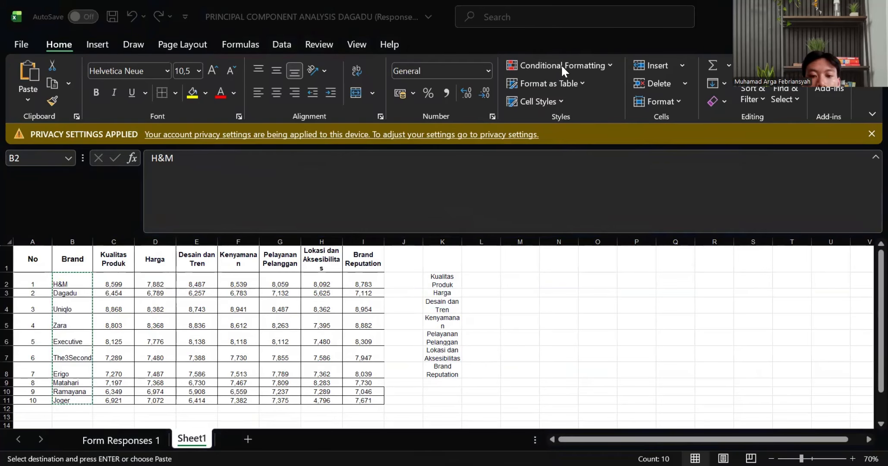
key("alt+Tab")
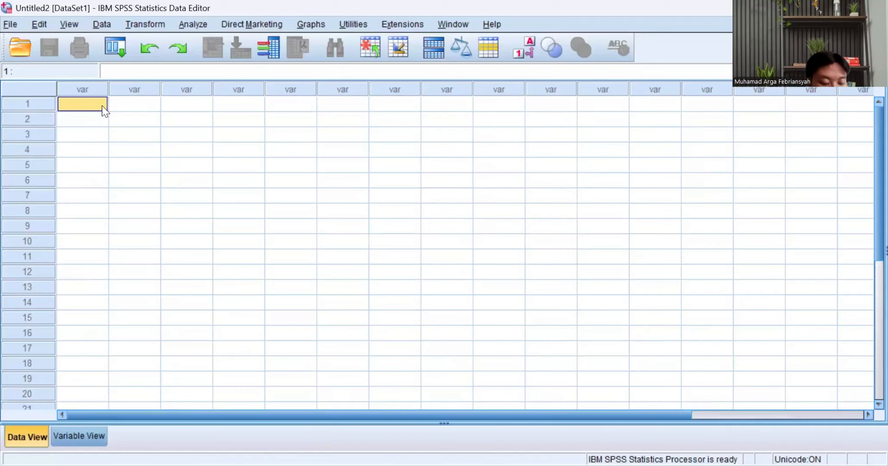
key("ctrl+v")
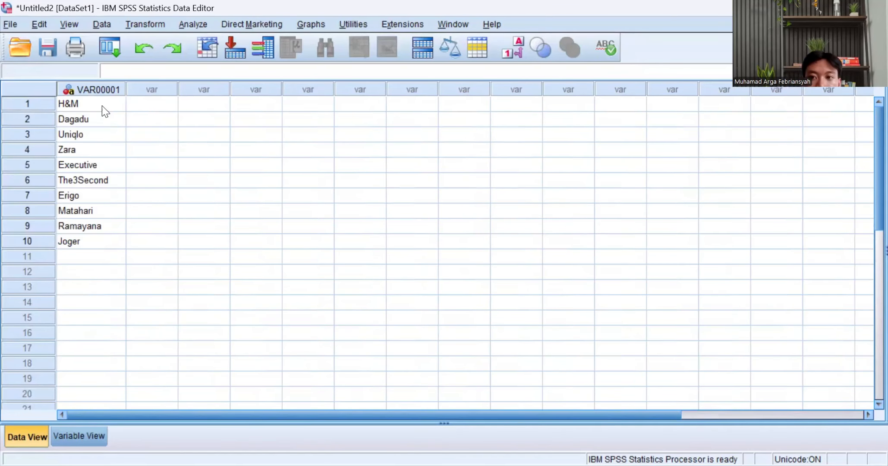
- Append the seven attribute names from column K of the Excel sheet below Joger in the SPSS dataset, starting at row 11
left_click(96, 257)
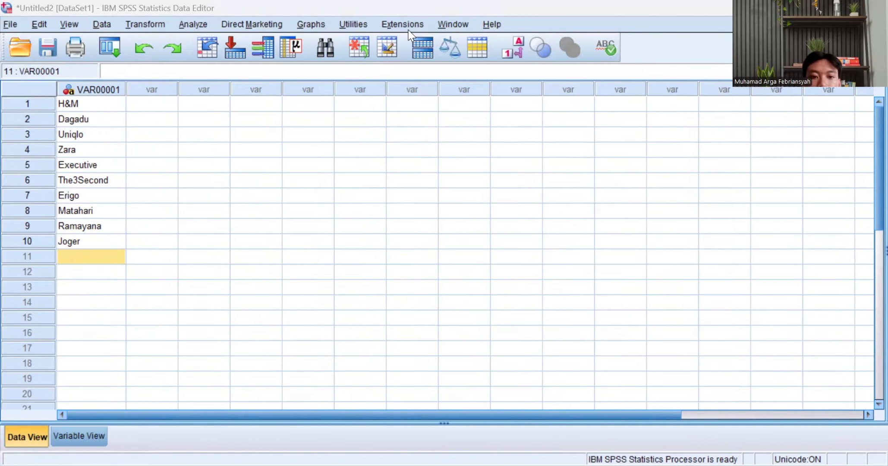
key("alt+Tab")
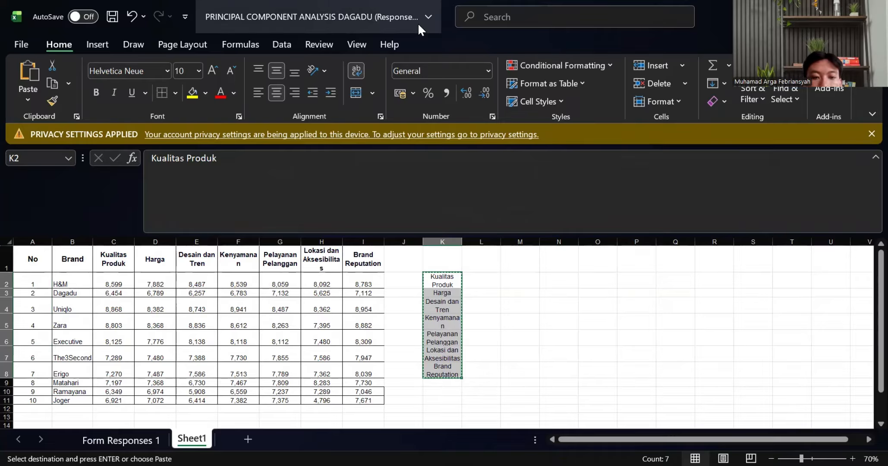
key("alt+Tab")
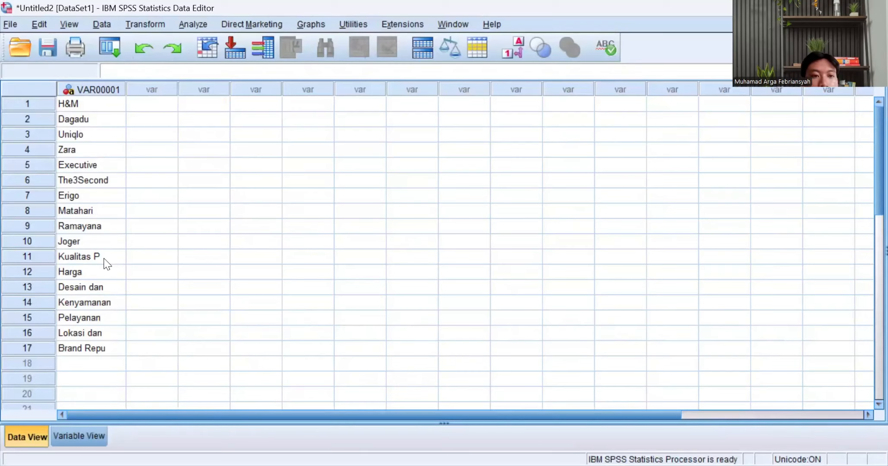
- Rename the string variable as Brand and add two variables named Factor1 and Factor2
left_click(91, 437)
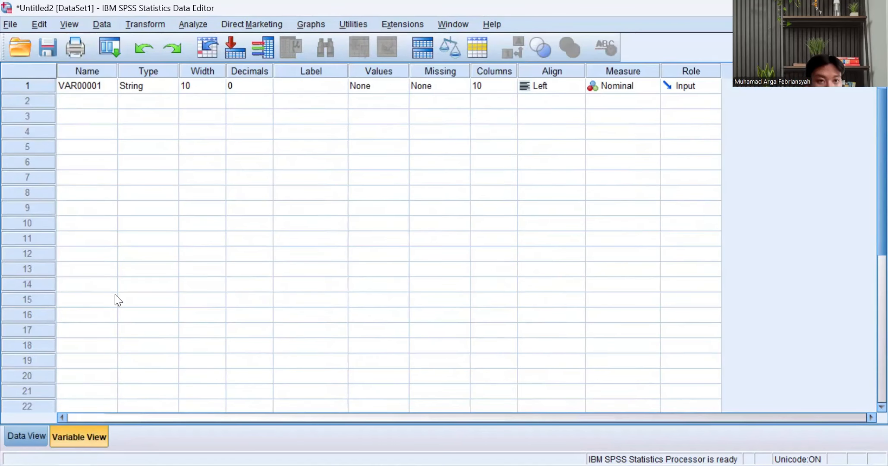
left_click(85, 91)
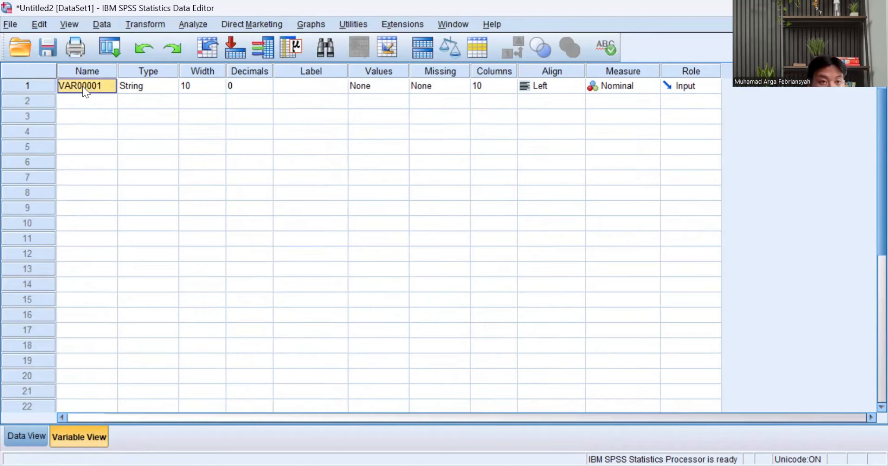
type("Brand")
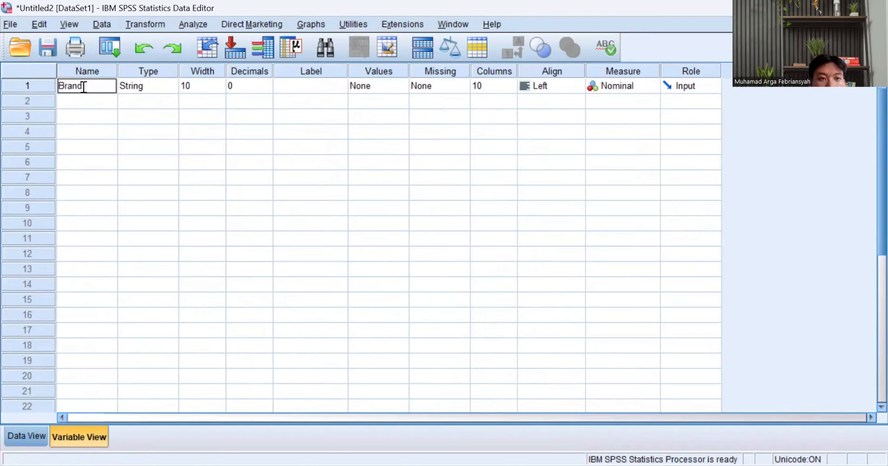
left_click(101, 103)
type("Fact")
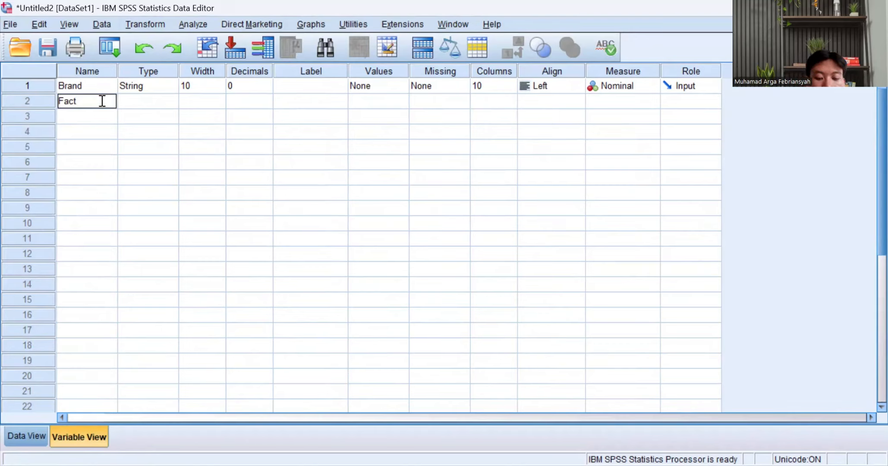
type("or1")
left_click(108, 120)
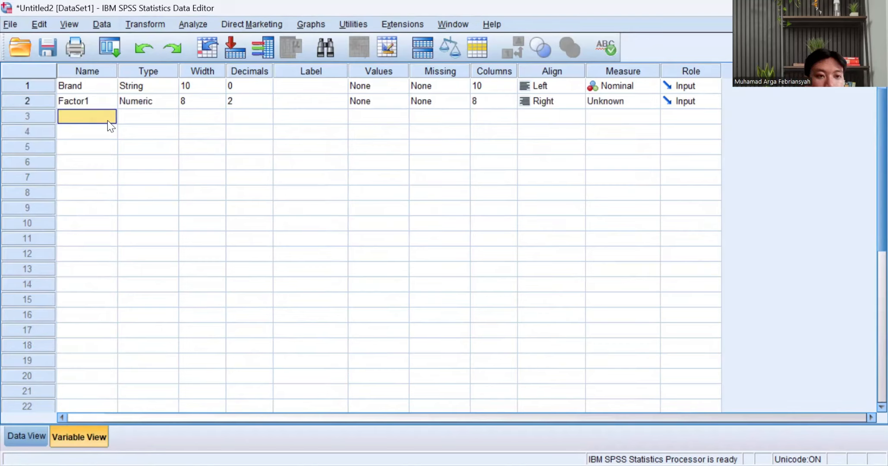
type("Factor2")
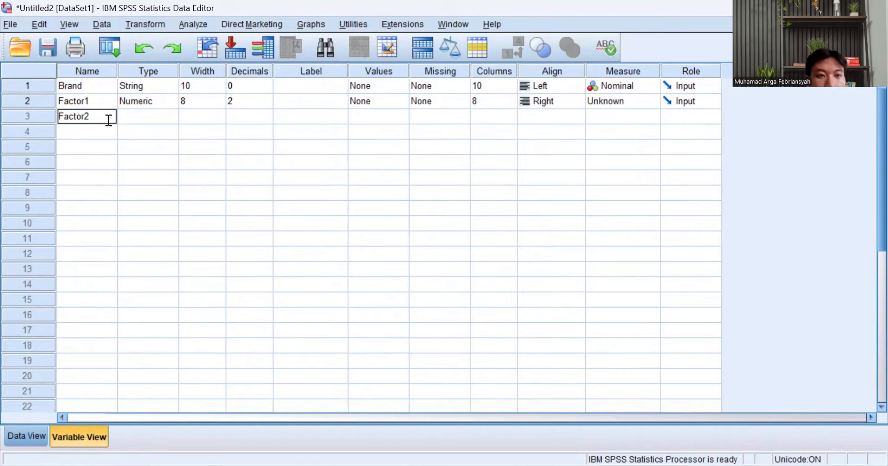
- Add two more variables named Componen1 and Componen2 below Factor2
left_click(110, 131)
type("Co")
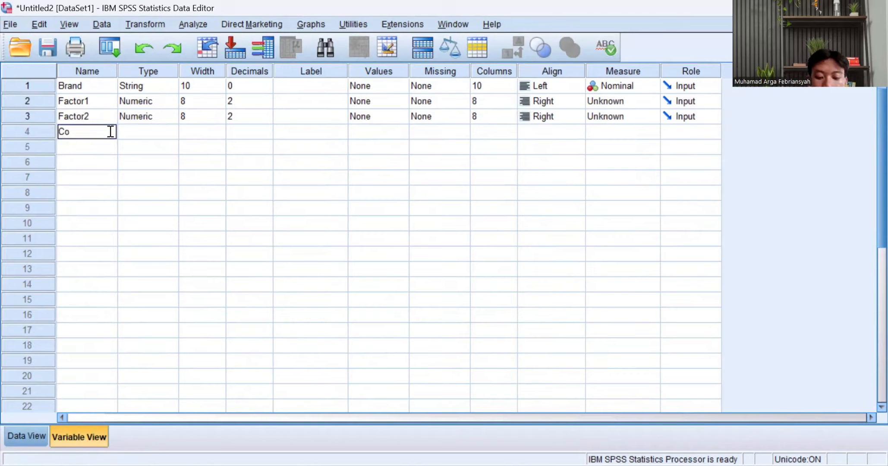
type("mponen1")
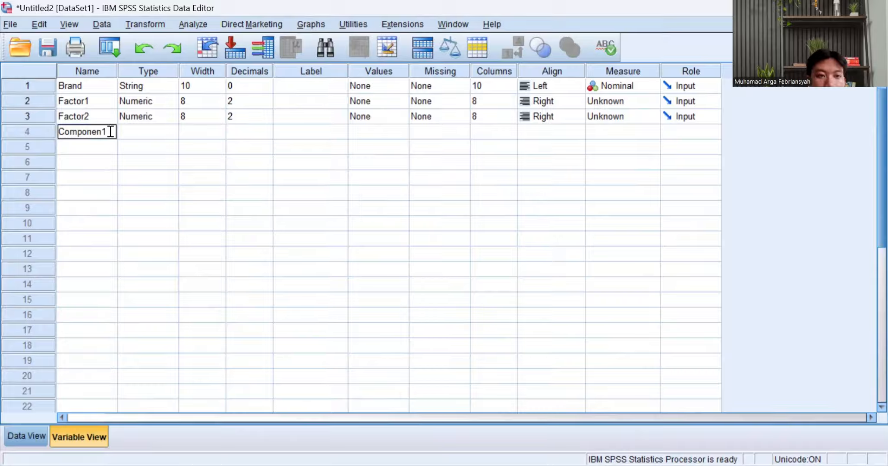
left_click(79, 150)
type("Com")
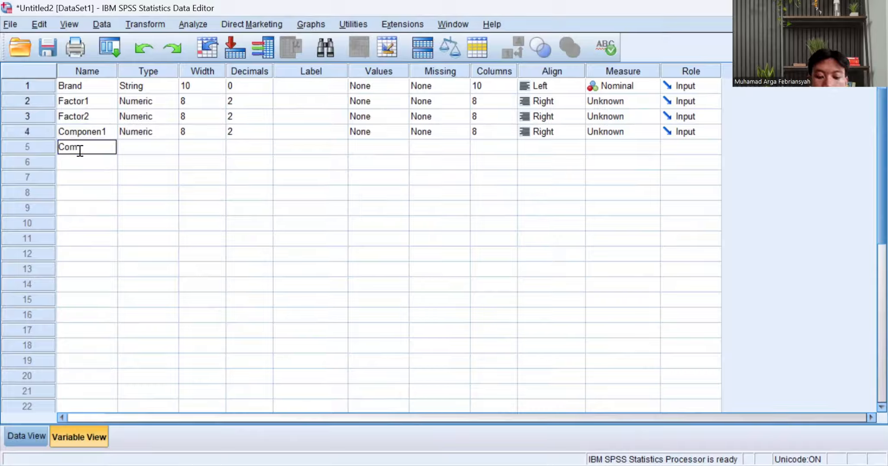
type("ponen2")
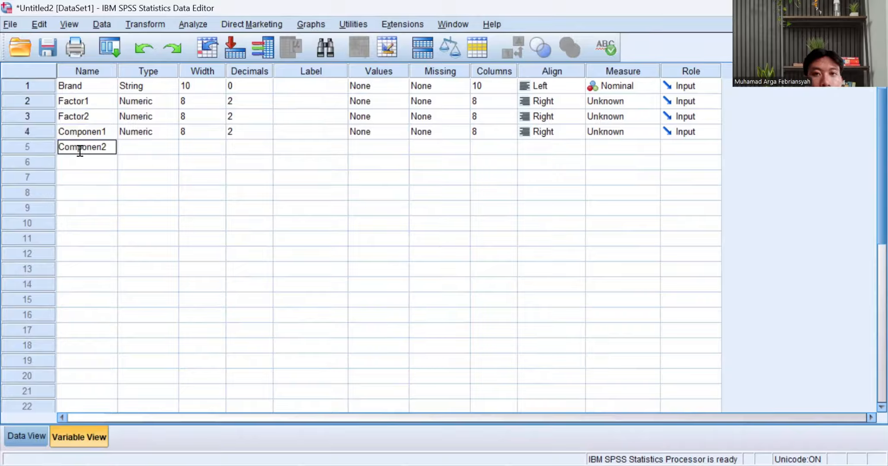
left_click(156, 299)
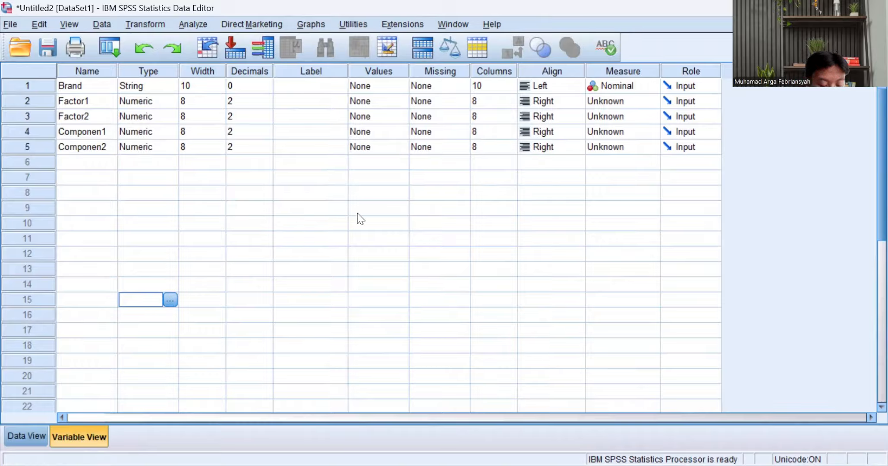
- Set the measurement level of Factor1, Factor2, Componen1 and Componen2 to Scale
left_click(597, 102)
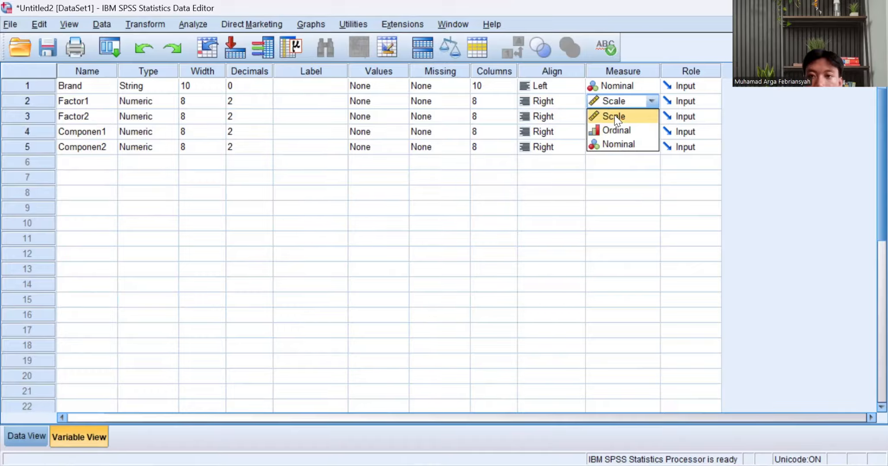
left_click(617, 116)
left_click(622, 116)
left_click(625, 131)
left_click(624, 131)
left_click(623, 147)
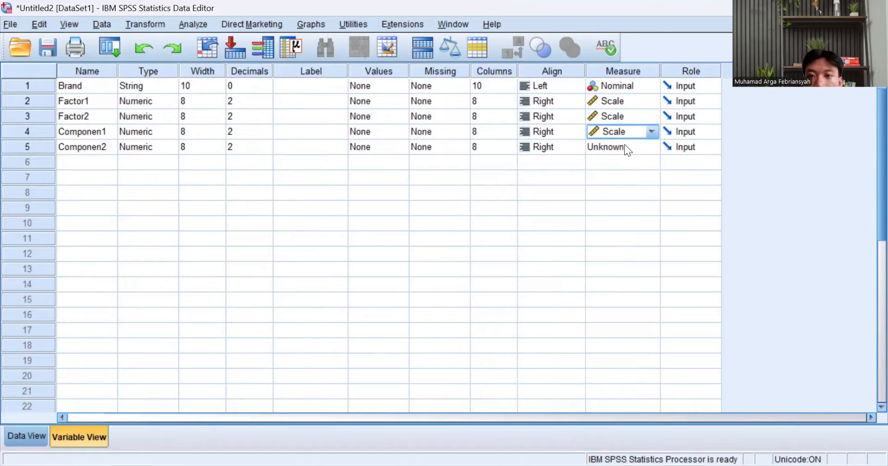
left_click(627, 149)
left_click(619, 163)
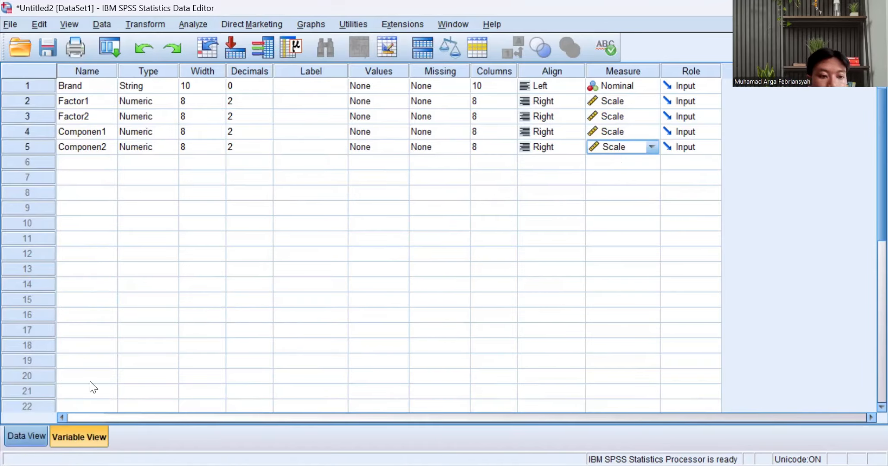
- Copy the ten brands' FAC1_1 and FAC2_1 scores from the first dataset into Factor1 and Factor2 of the new dataset
key("ctrl+t")
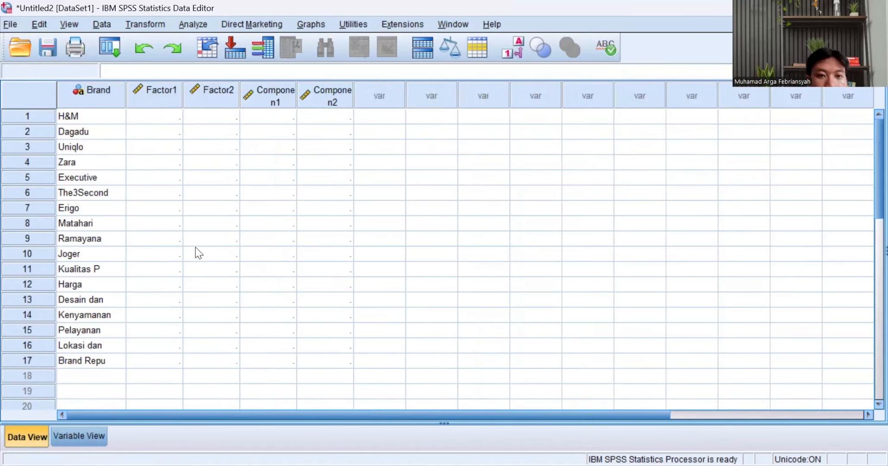
left_click(95, 435)
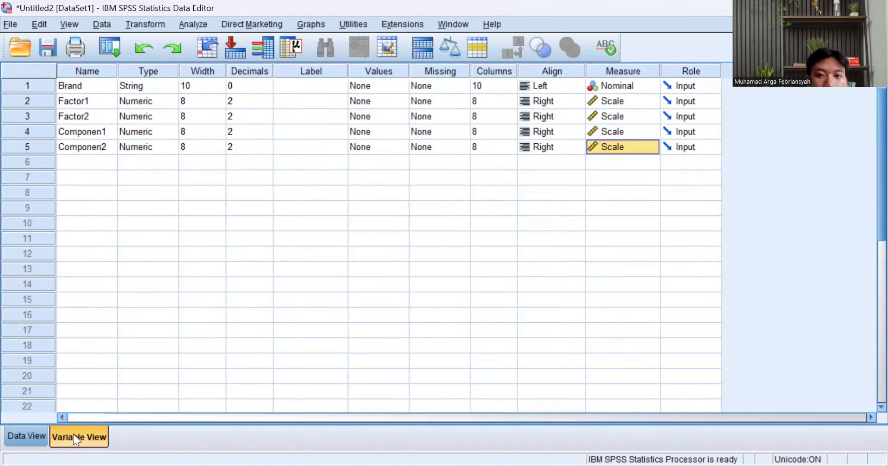
key("ctrl+t")
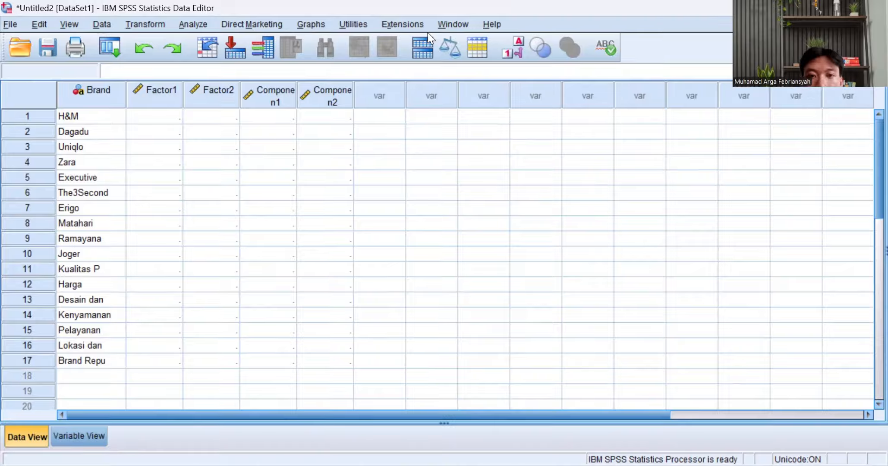
key("alt+Tab")
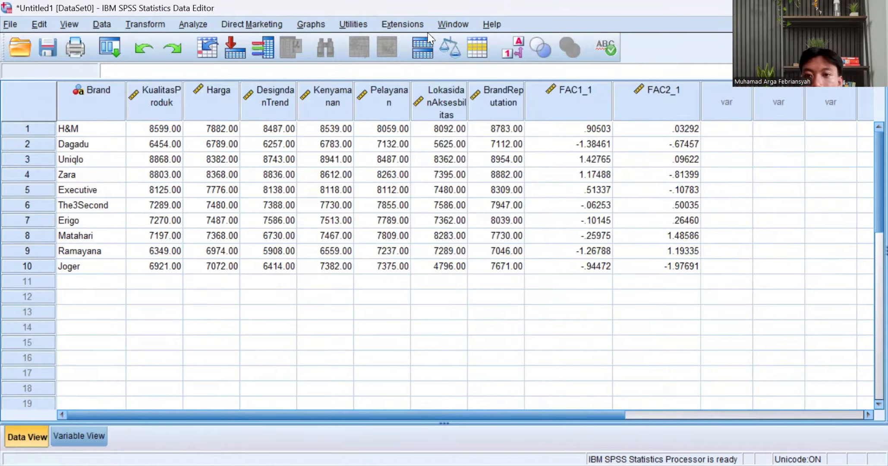
left_click_drag(584, 127, 655, 261)
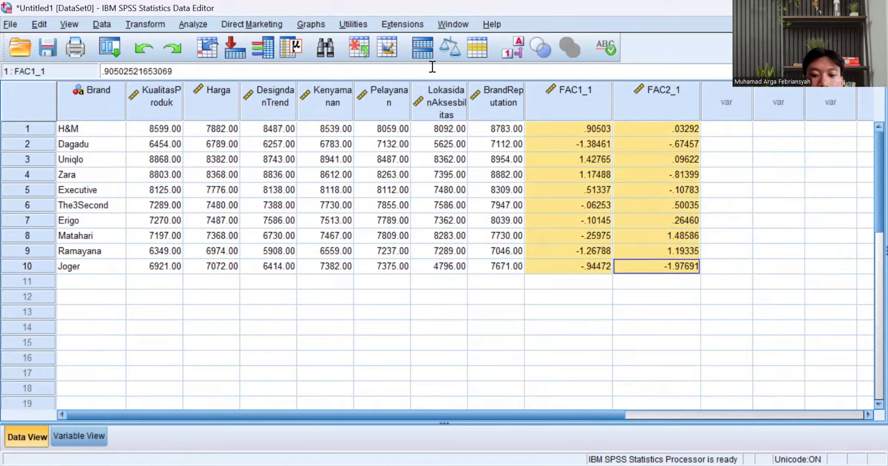
key("alt+Tab")
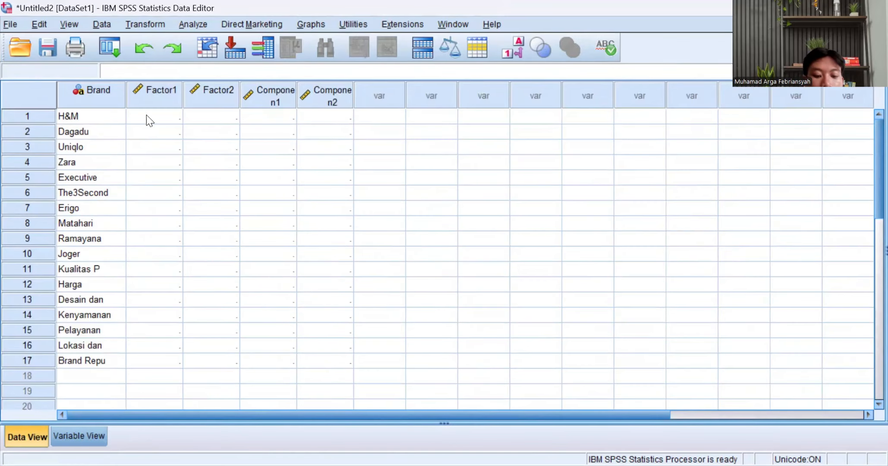
left_click(146, 114)
key("ctrl+v")
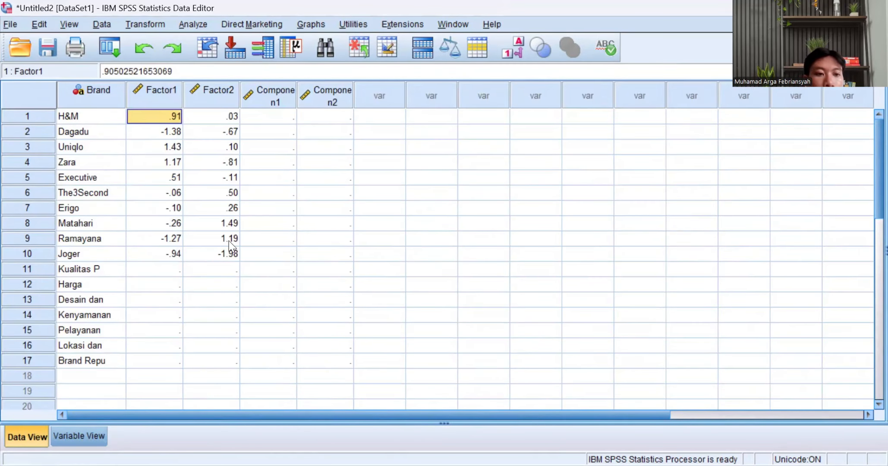
- Shorten the attribute labels in the Brand column to KualitasPr in row 11, Desain in row 13 and BrandReput in row 17
scroll(185, 249, "down", 1)
left_click(108, 220)
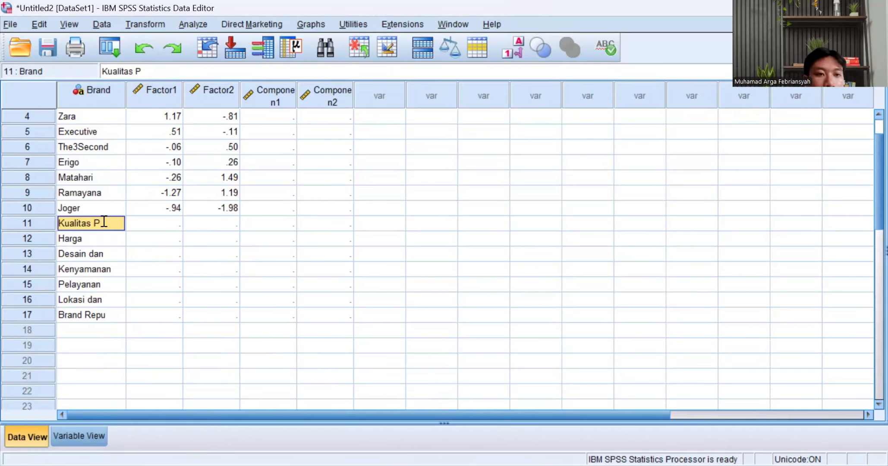
double_click(104, 221)
key("BackSpace")
key("BackSpace")
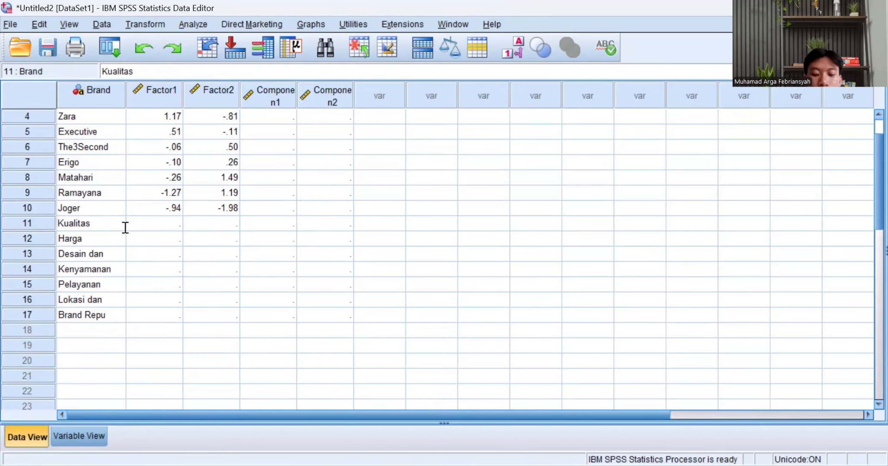
type("Pr")
- Look up KualitasProduk's first component loading in the Component Matrix and enter .98 in Componen1 for the KualitasPr row
left_click(268, 223)
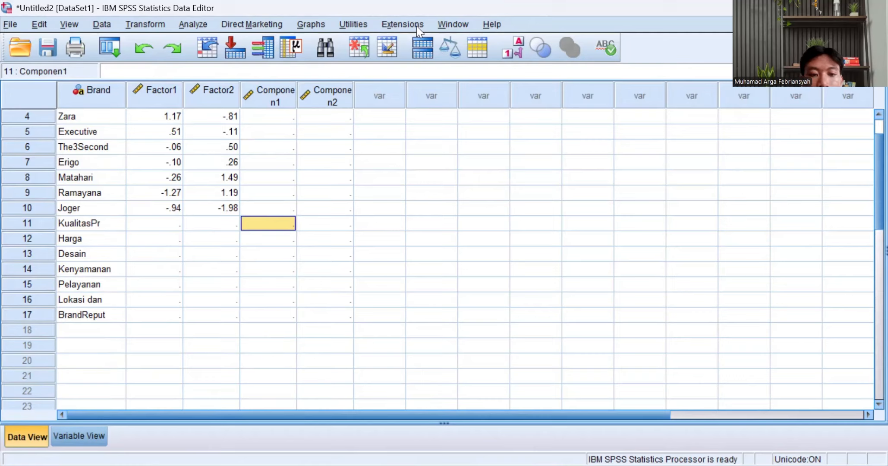
key("alt+Tab")
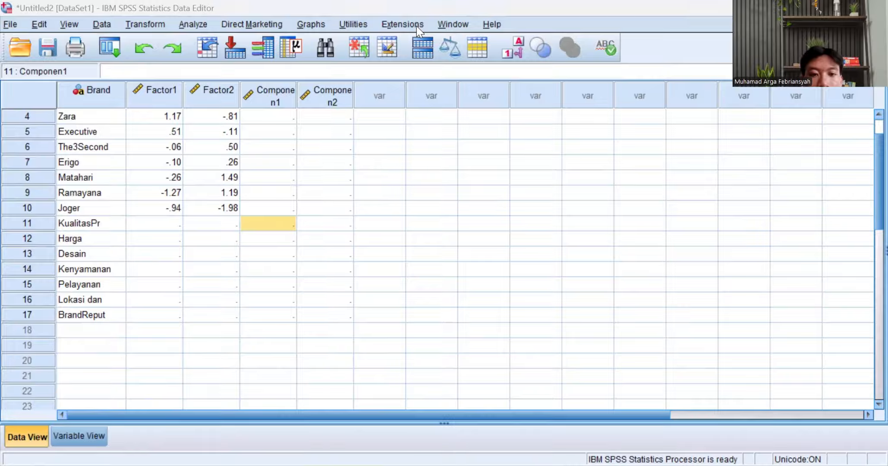
key("alt+Tab")
left_click(298, 233)
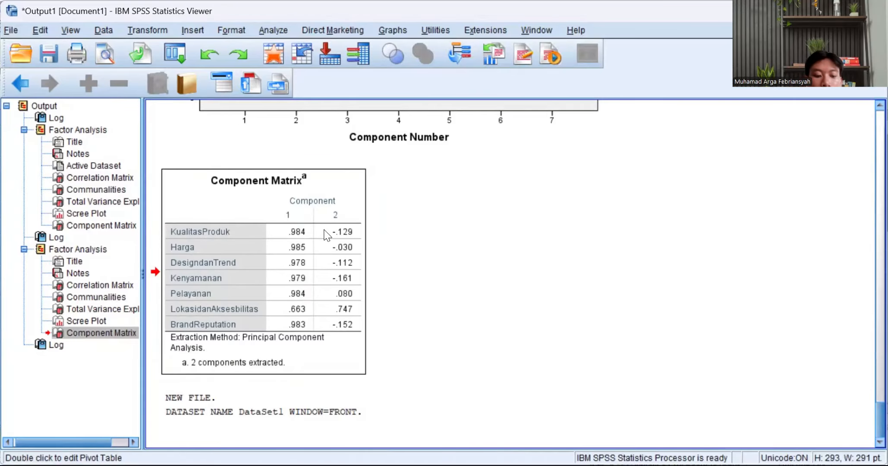
key("alt+Tab")
type(".98")
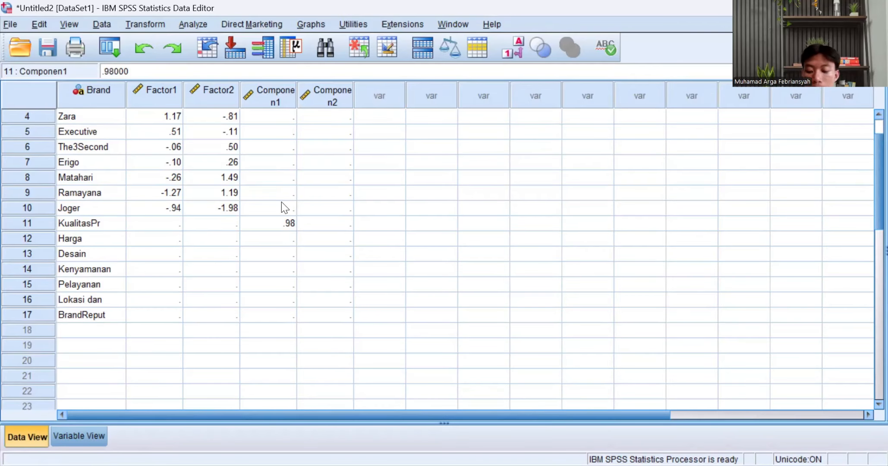
- Enter .98, .97, .97, .98, .66 and .98 in Component1 for Harga, Desain, Kenyamanan, Pelayanan, Lokasi dan and BrandReput
key("Return")
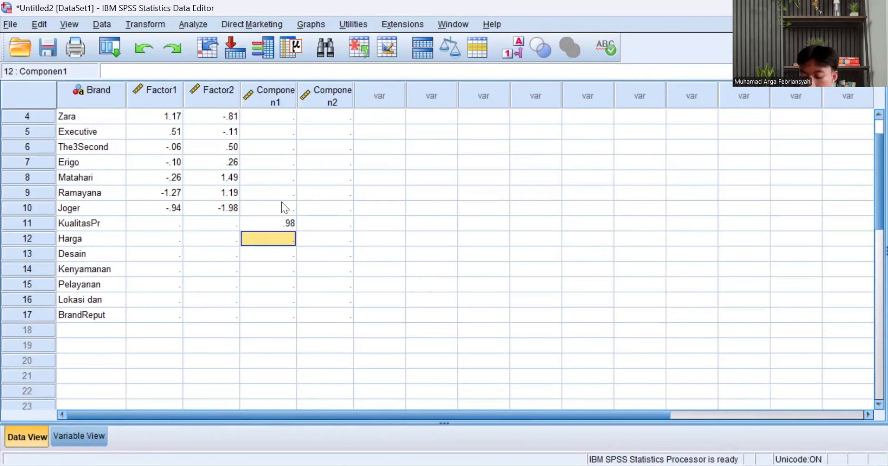
type(".98")
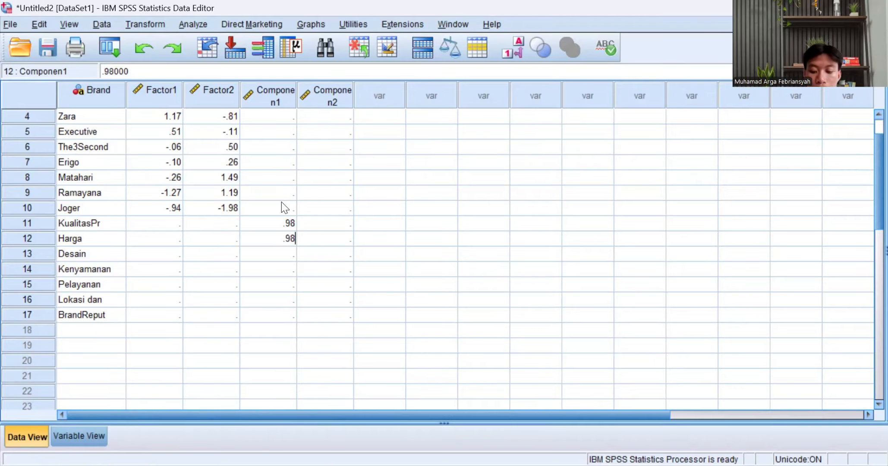
key("Return")
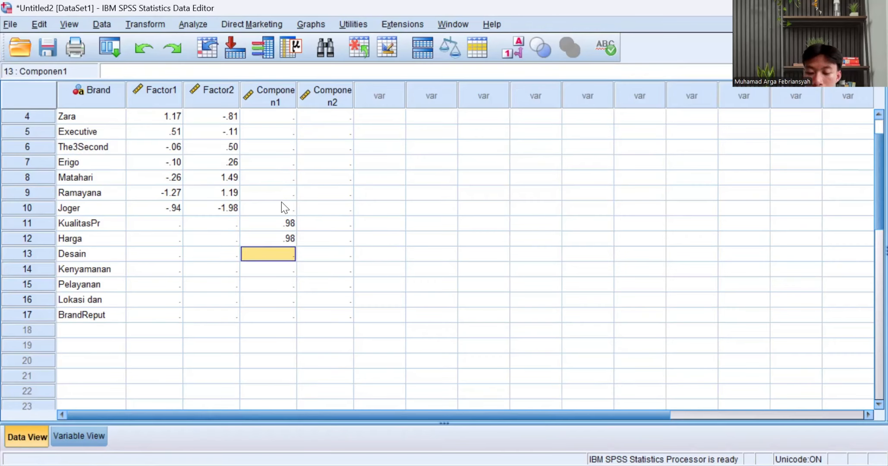
type(".97")
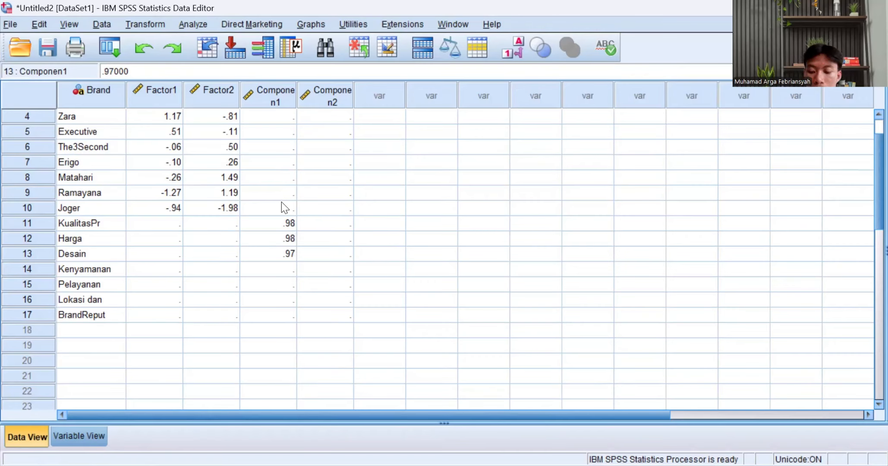
key("Return")
type(".97")
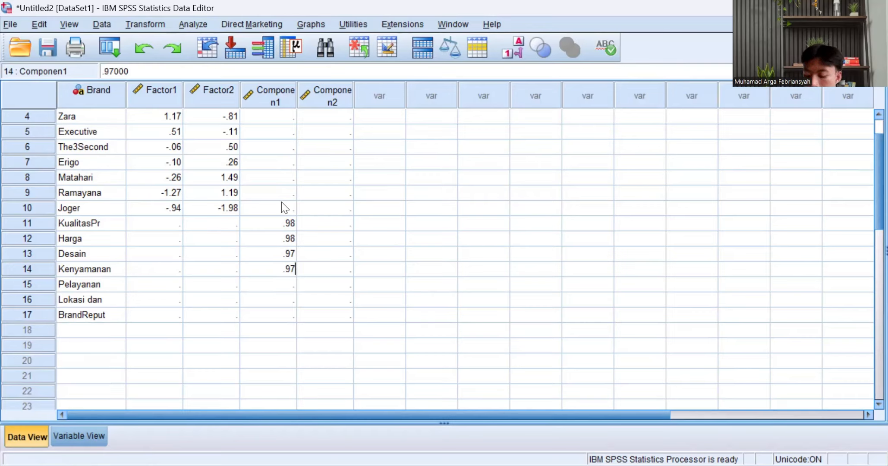
key("Return")
type(".98")
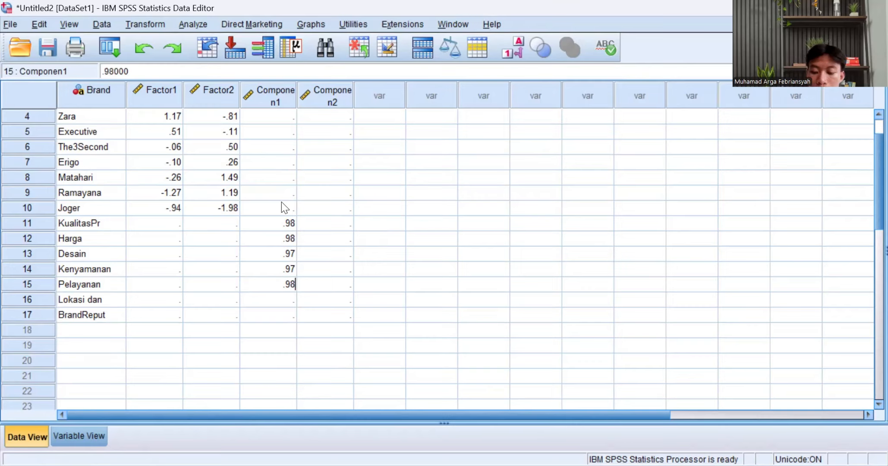
key("Return")
type(".66")
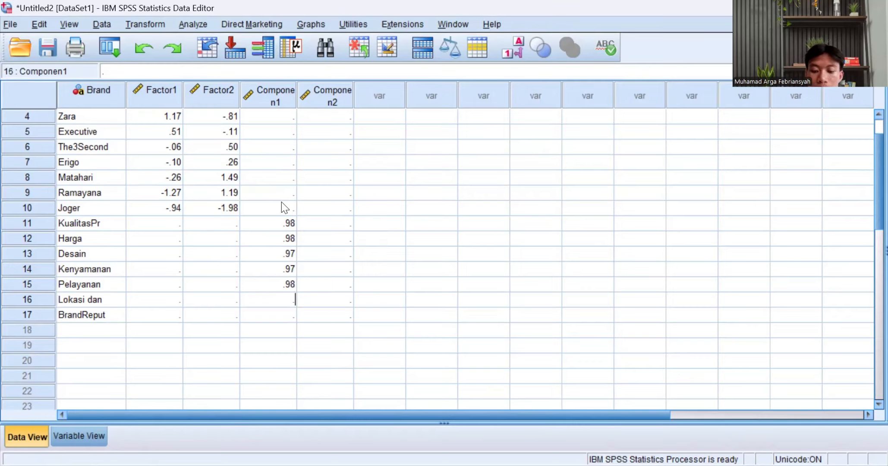
key("Return")
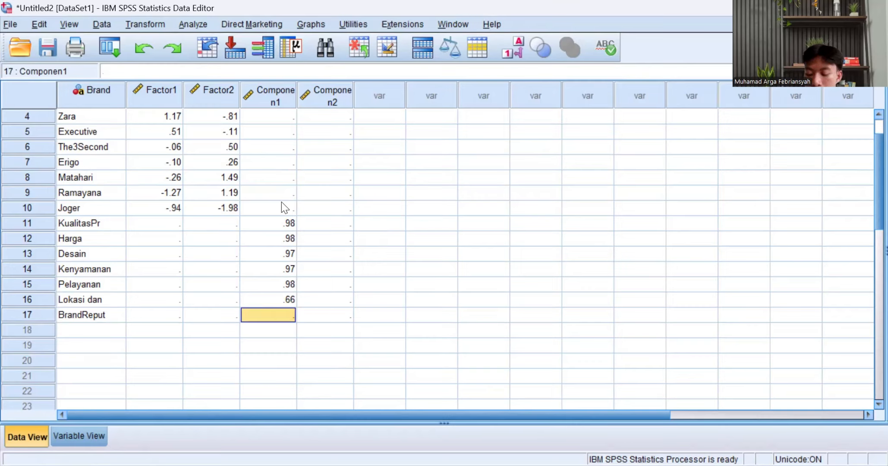
type(".98")
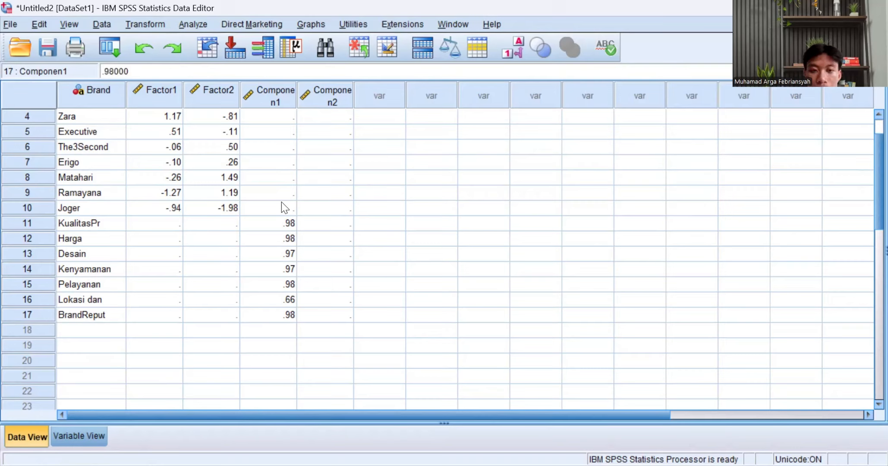
- Enter the Componen2 loadings -.12 for KualitasPr, -.03 for Harga, -.11 for Desain and -.16 for Kenyamanan
left_click(333, 221)
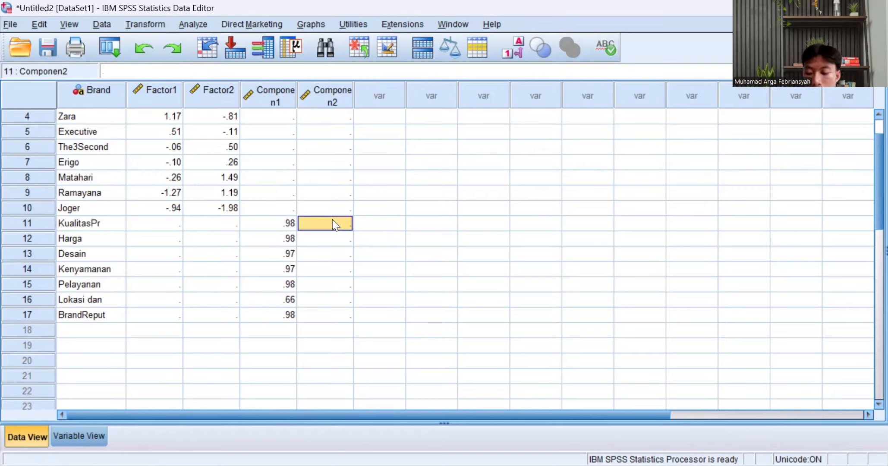
double_click(333, 224)
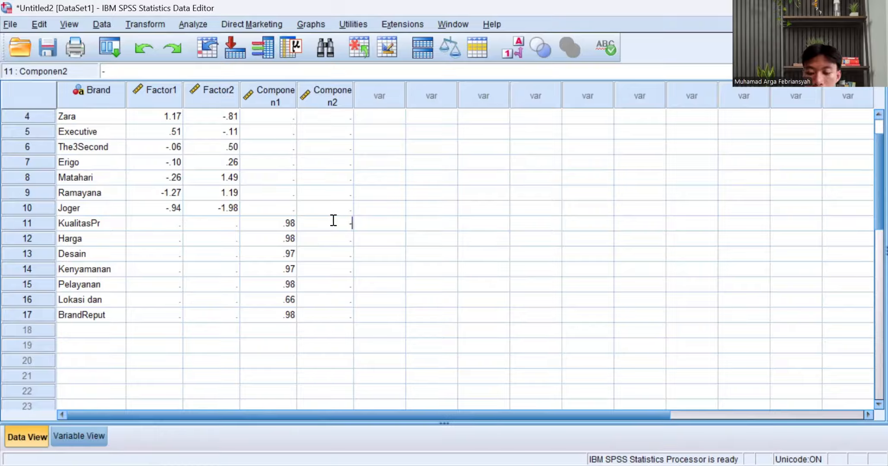
type("-.12")
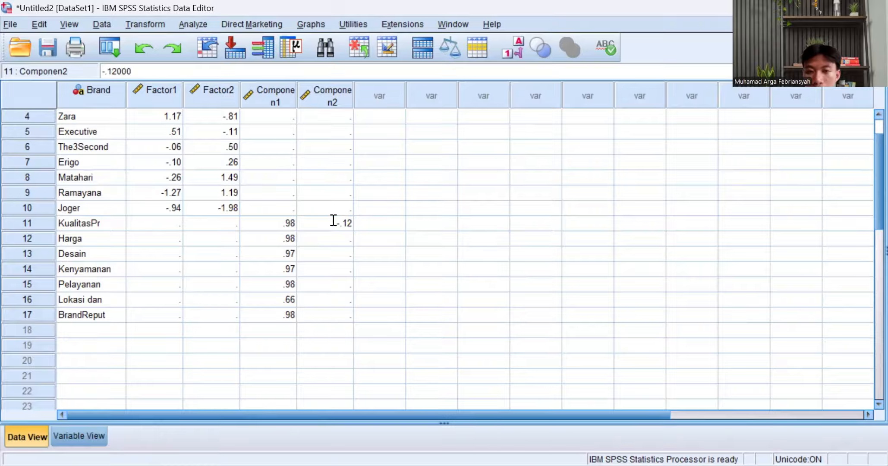
key("Return")
type("-")
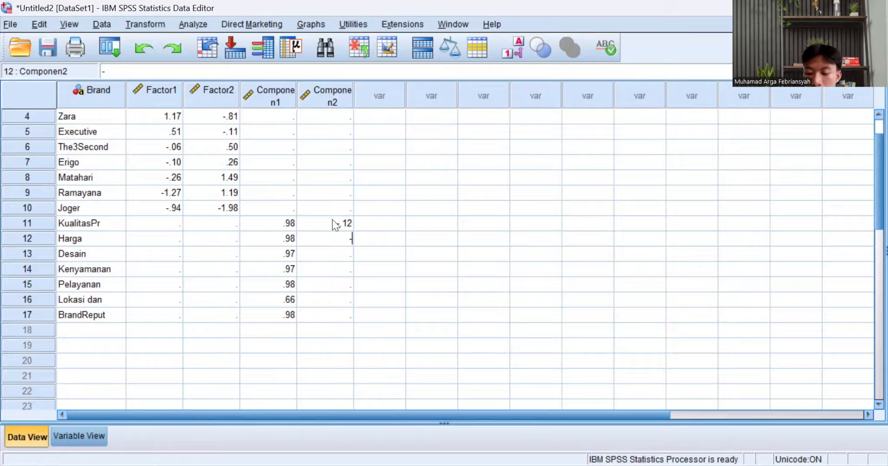
type(".03")
key("Return")
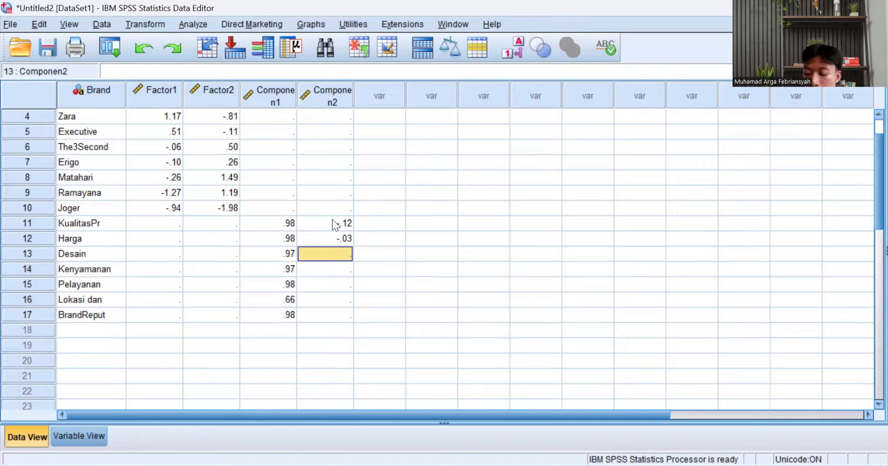
type("-.11")
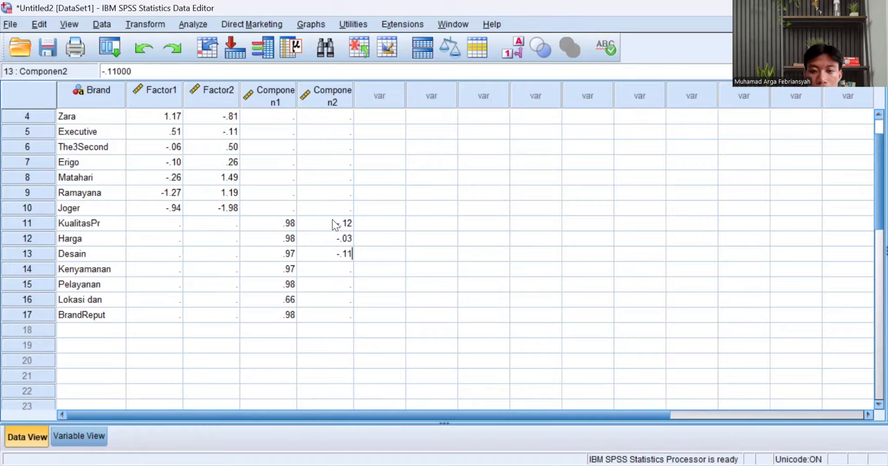
key("Return")
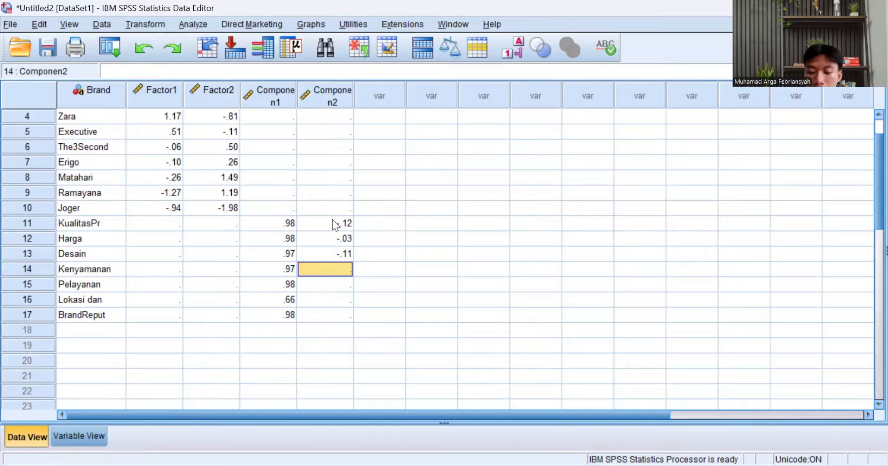
type("-")
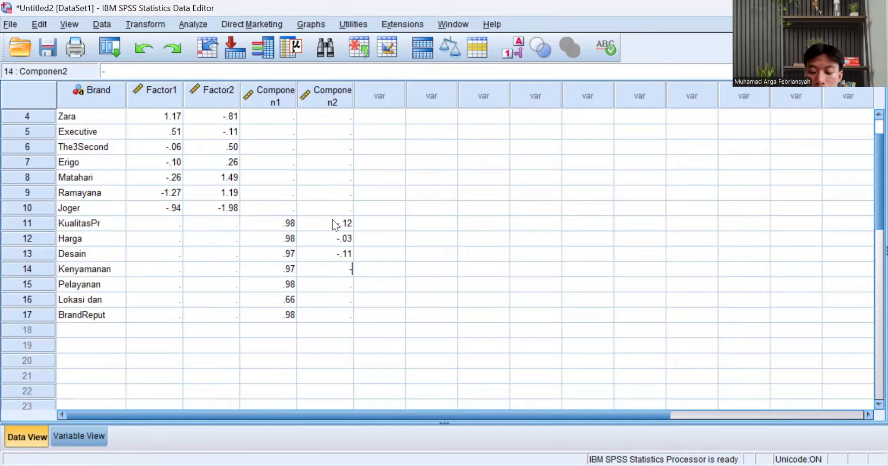
type(".16")
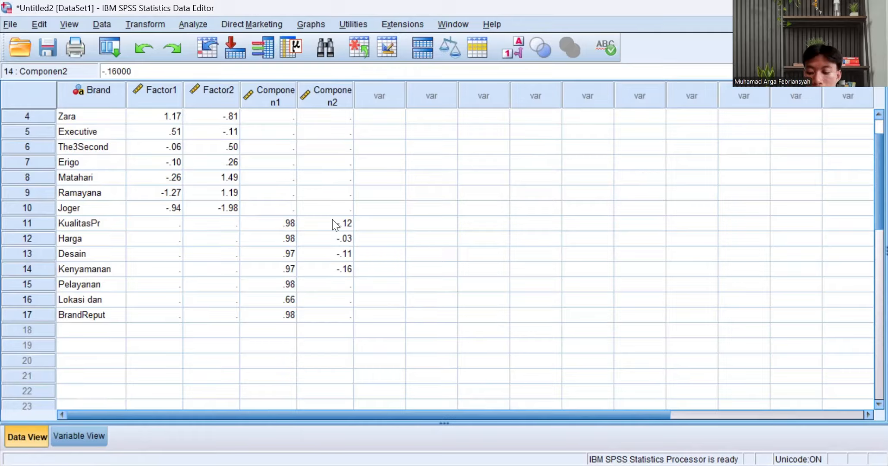
key("Return")
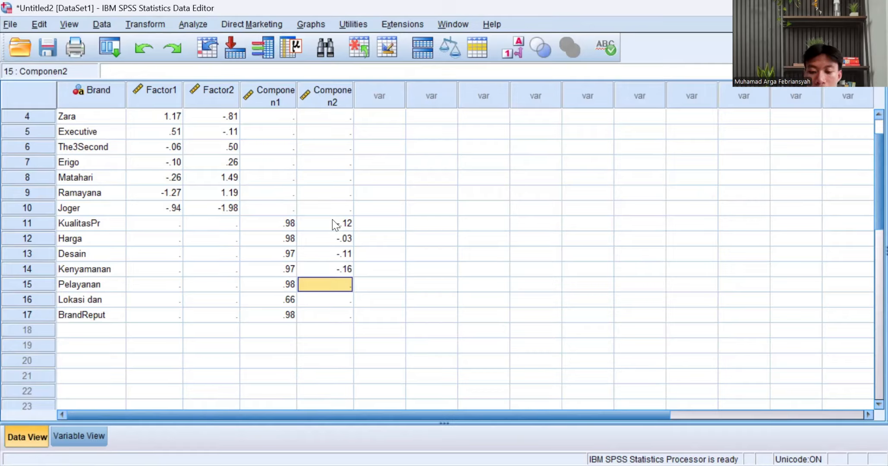
- Fill in the remaining Componen2 loadings with .08 for Pelayanan, .74 for Lokasi dan and -.15 for BrandReput
type(".08")
key("Return")
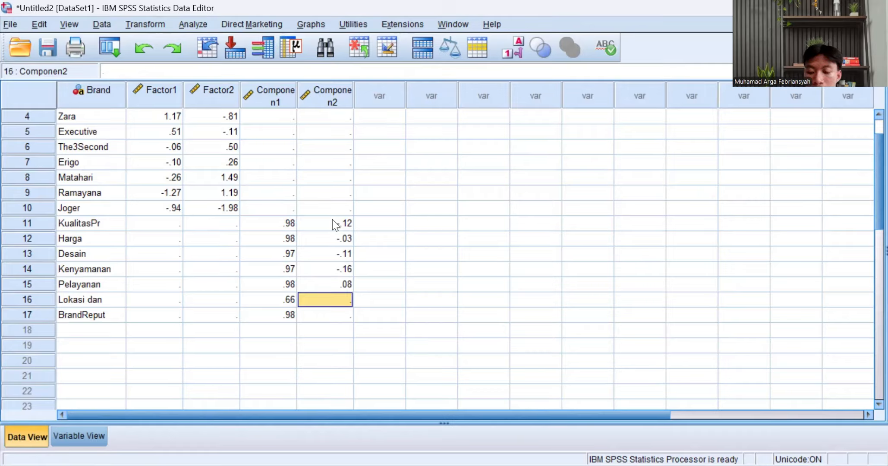
type(".7")
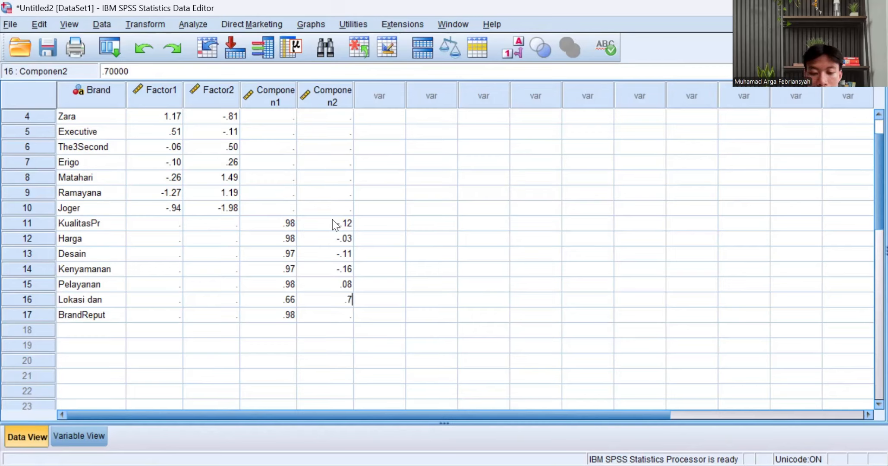
type("4")
key("Return")
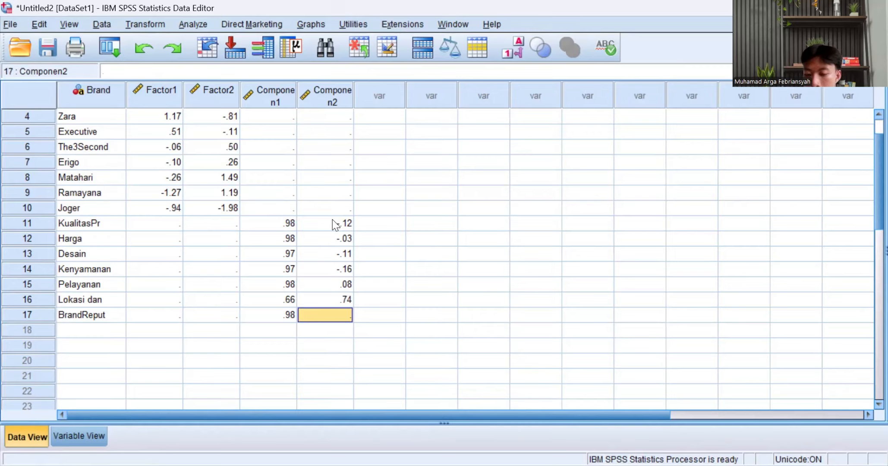
type("-.15")
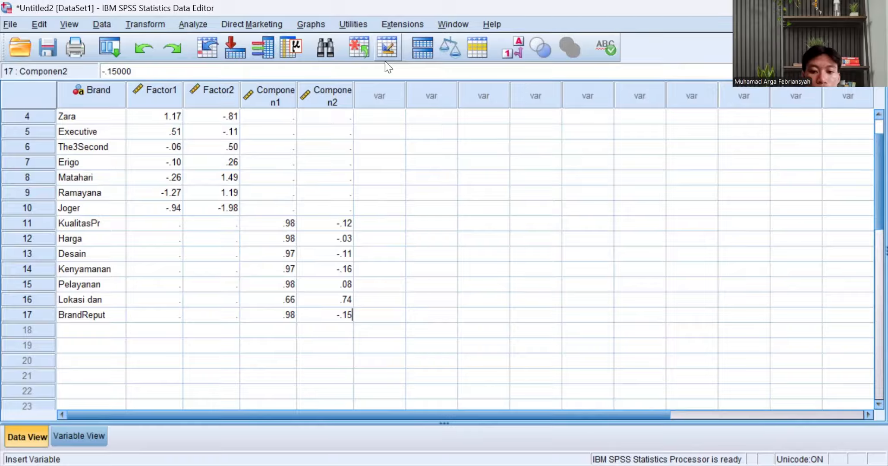
key("alt+Tab")
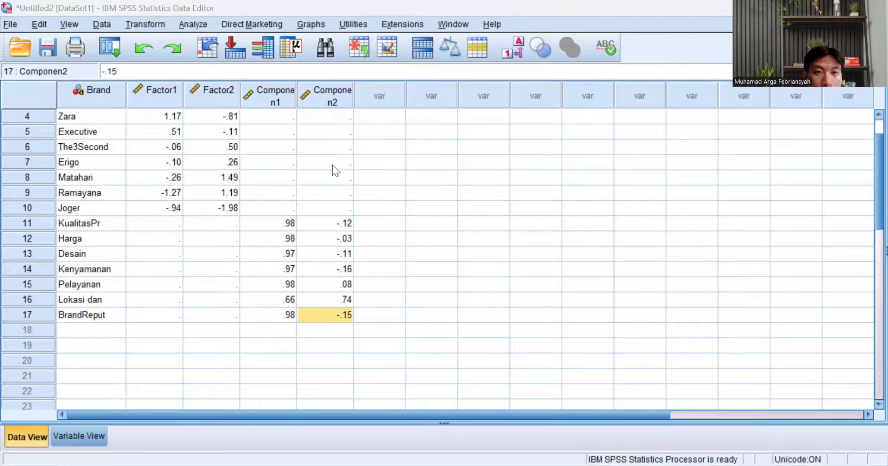
- Define an overlay scatterplot whose first pair has Factor1 as the Y variable and Factor2 as the X variable
left_click(311, 24)
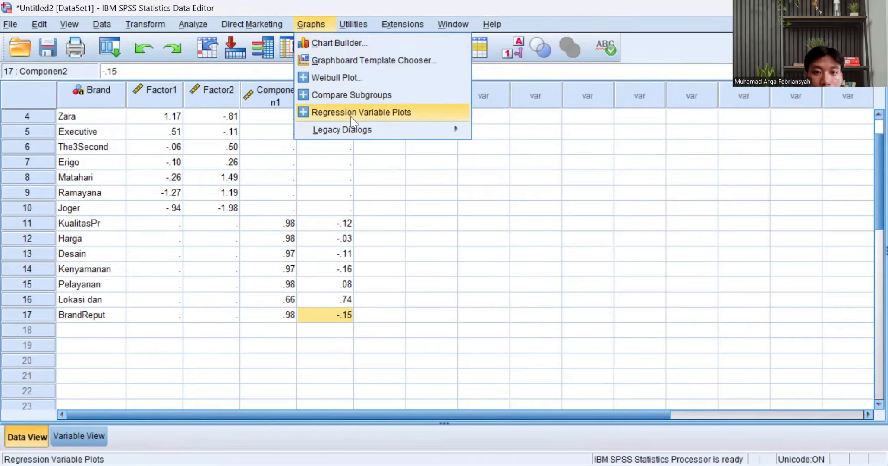
mouse_move(352, 128)
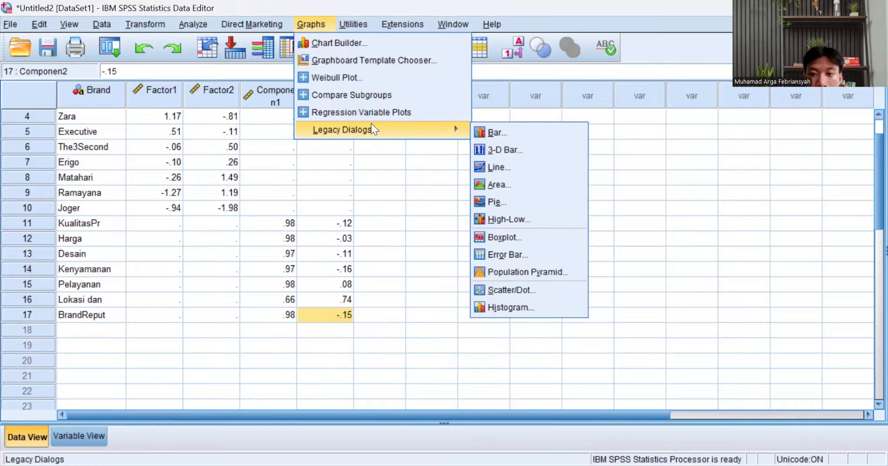
left_click(500, 289)
left_click(358, 246)
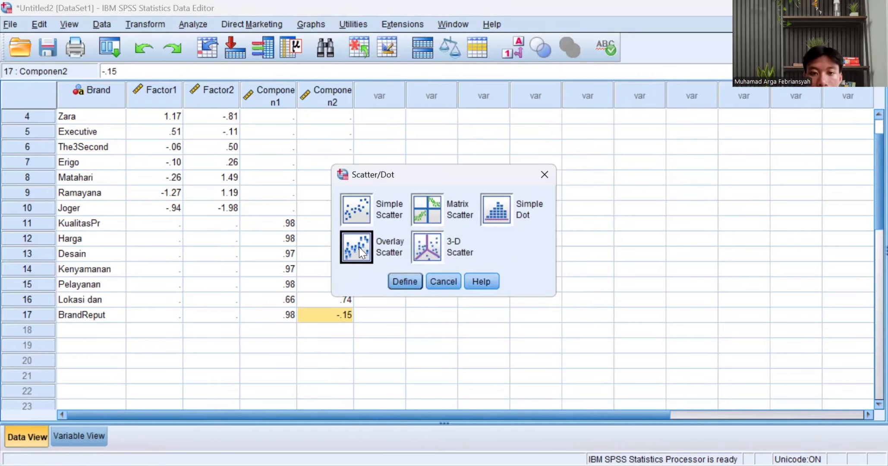
left_click(406, 281)
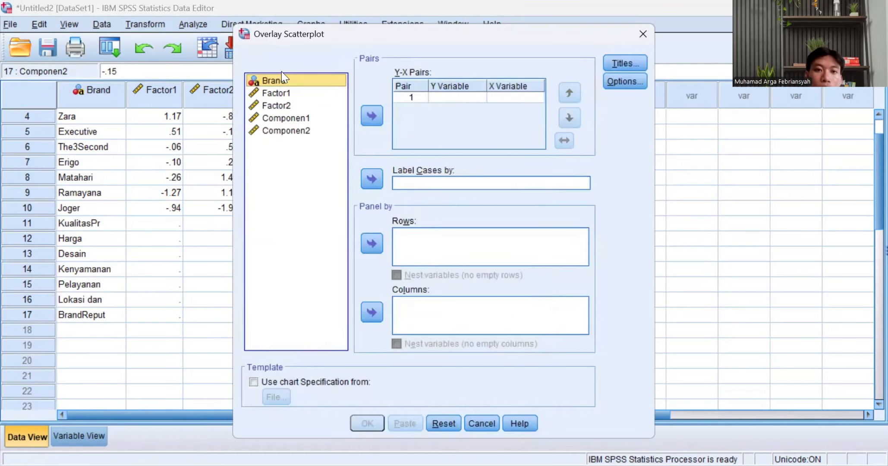
left_click(303, 96)
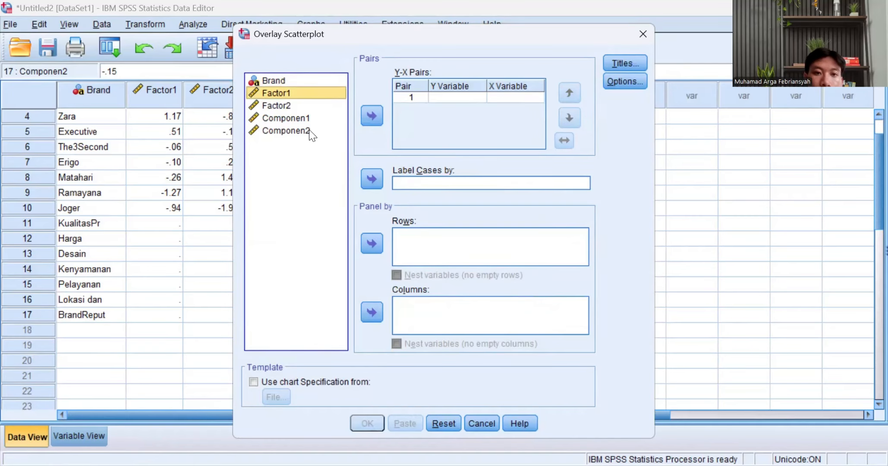
left_click(308, 130)
left_click(307, 98)
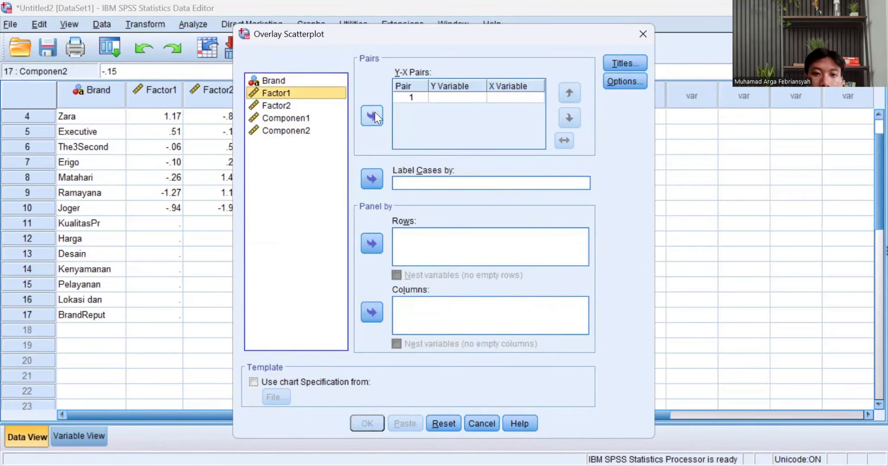
left_click(373, 116)
left_click(304, 105)
left_click(370, 115)
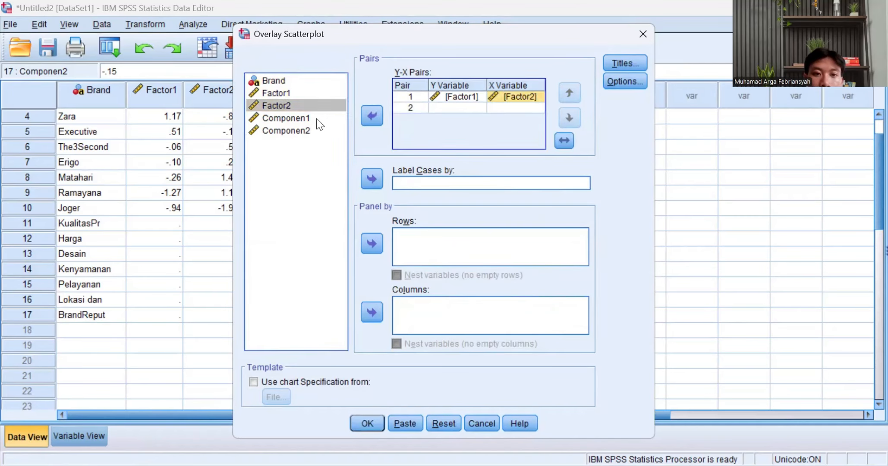
- Add Component1 as Y and Componen2 as X in the second pair, and label the cases by Brand
left_click(319, 120)
left_click(372, 115)
left_click(328, 131)
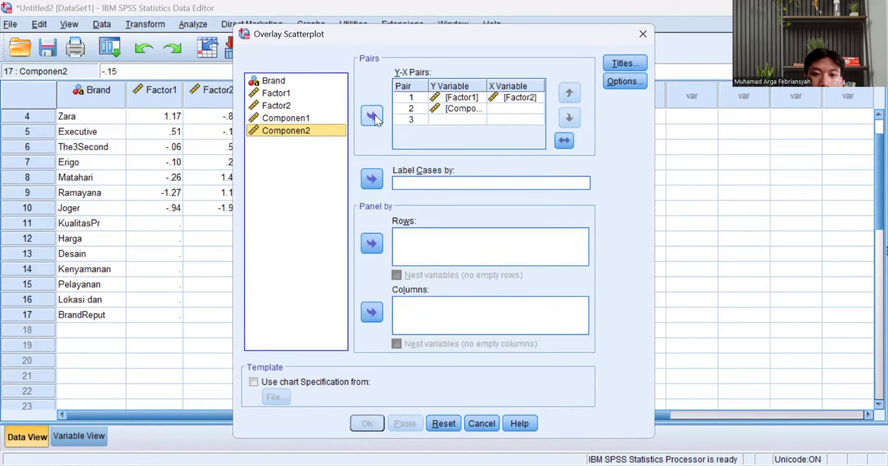
left_click(371, 115)
left_click(292, 81)
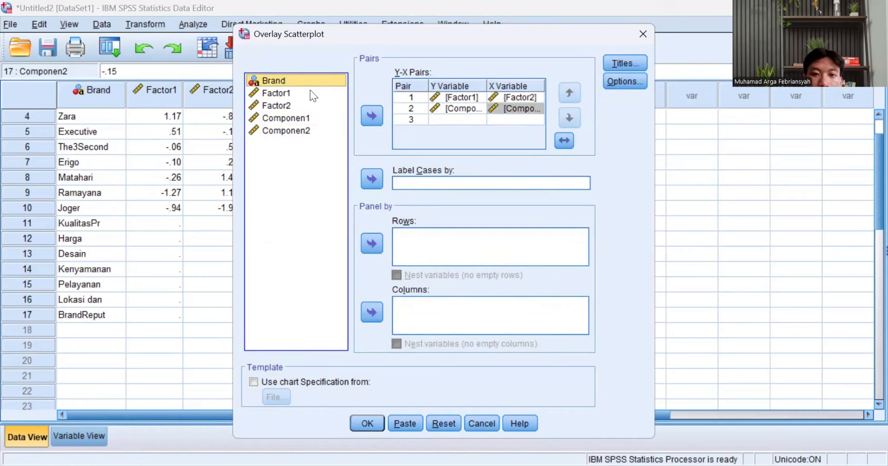
left_click(377, 178)
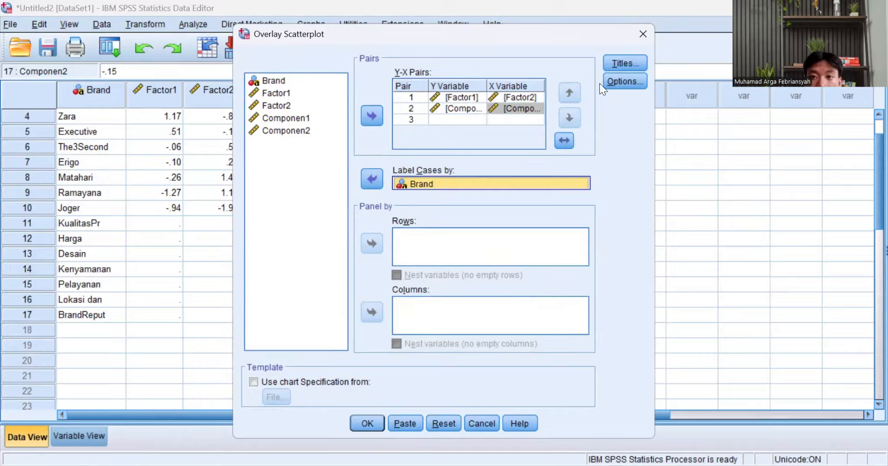
- Set the overlay scatterplot to exclude cases variable by variable and display case labels, and generate the chart
left_click(634, 86)
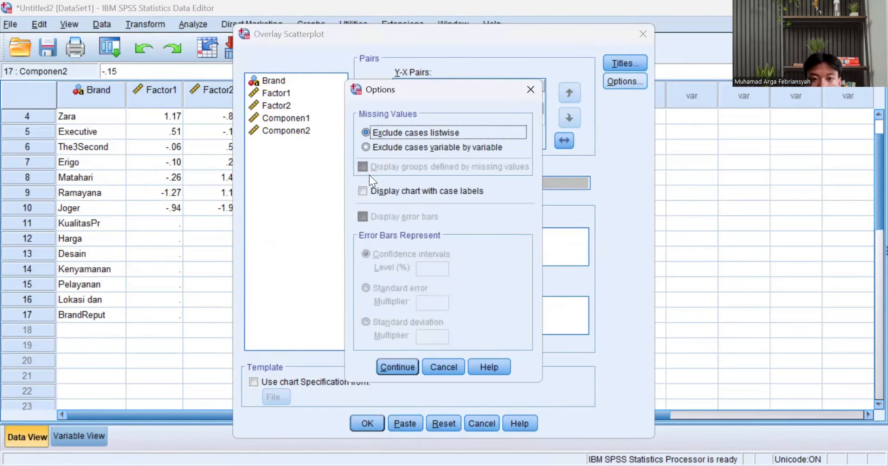
left_click(367, 147)
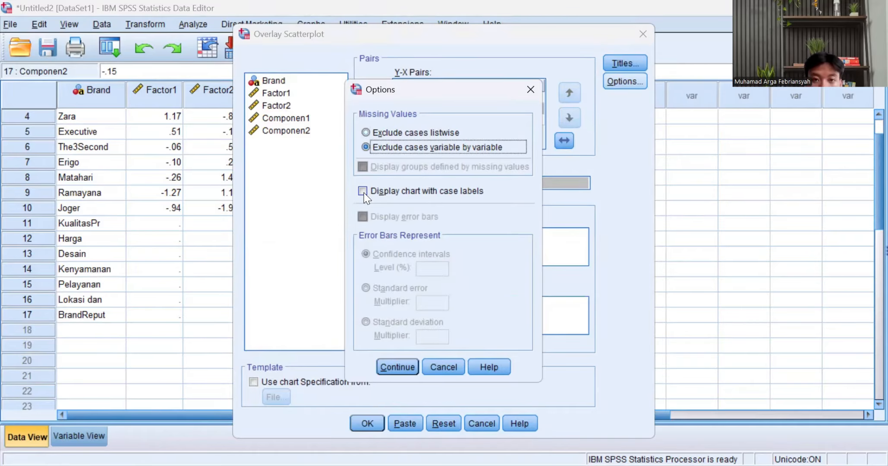
left_click(363, 193)
left_click(397, 367)
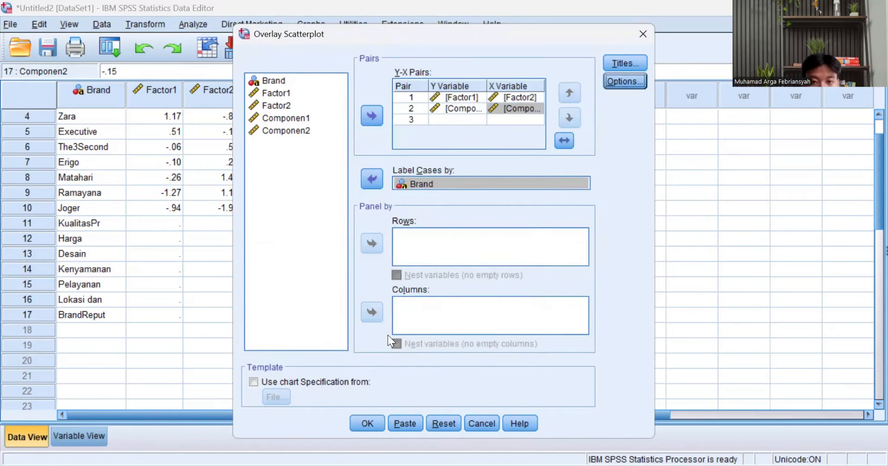
left_click(367, 423)
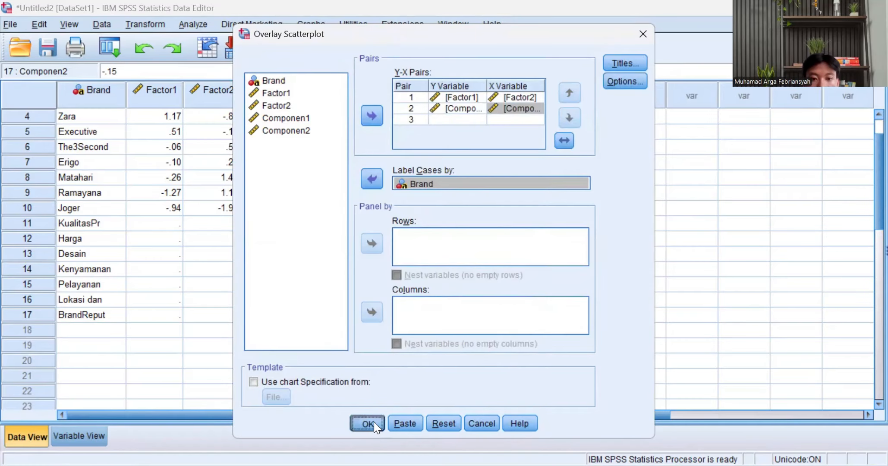